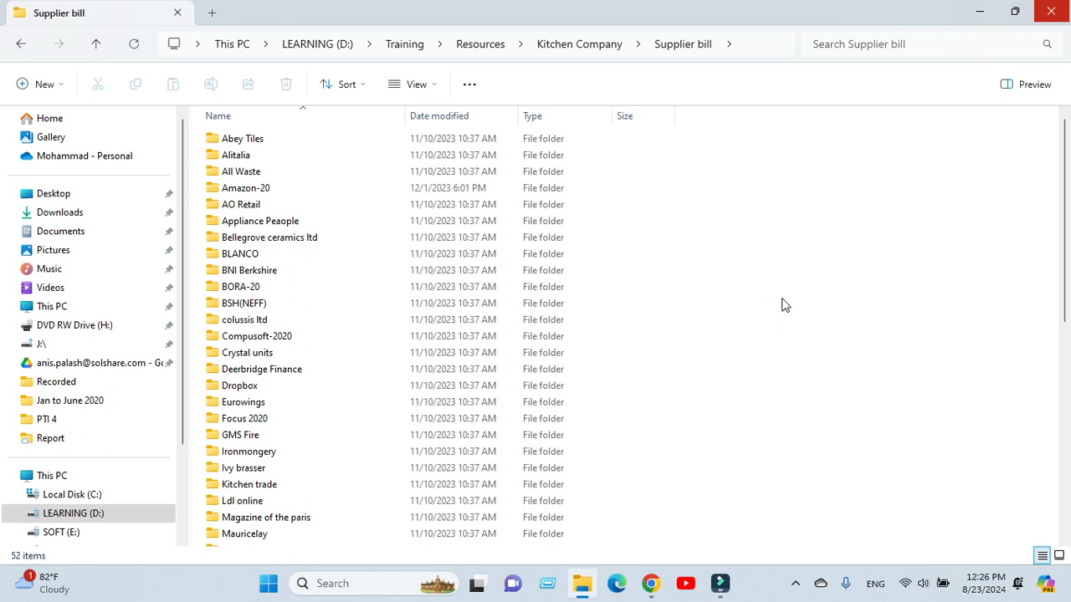
{"action": "left_click", "coordinate": [753, 268]}
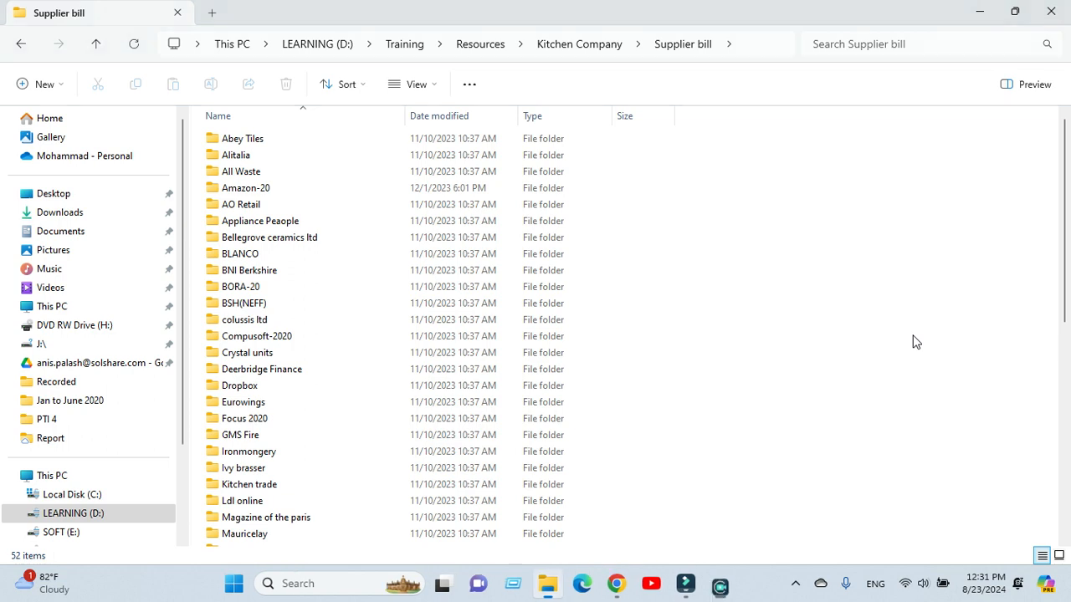
{"action": "key", "text": "alt"}
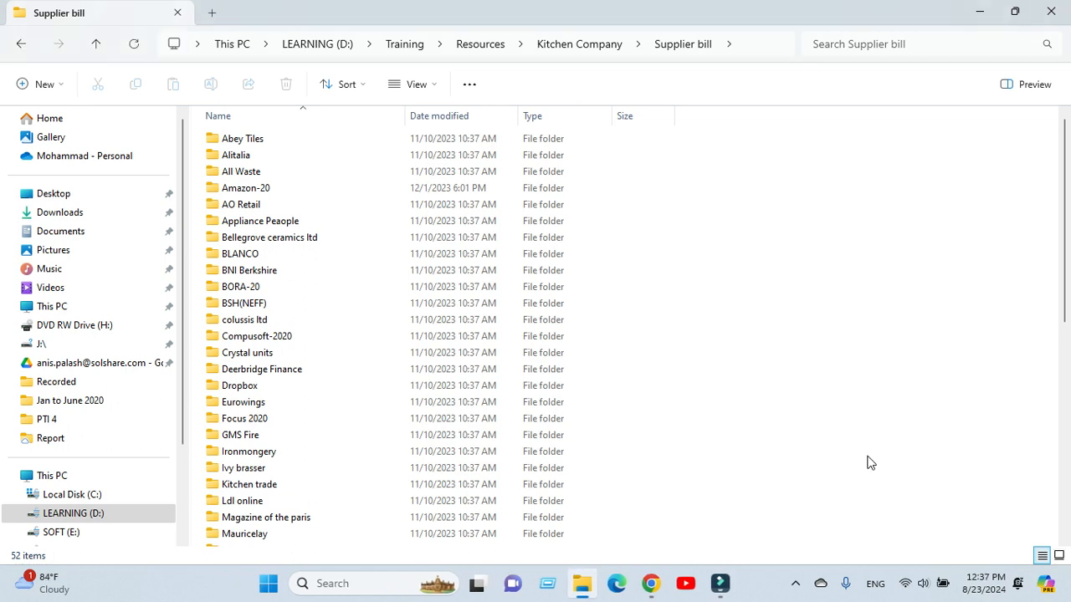
{"action": "left_click", "coordinate": [804, 249]}
- Switch from the Supplier bill folder to the Riverine Properties Limited dashboard in Xero
{"action": "key", "text": "alt+Tab"}
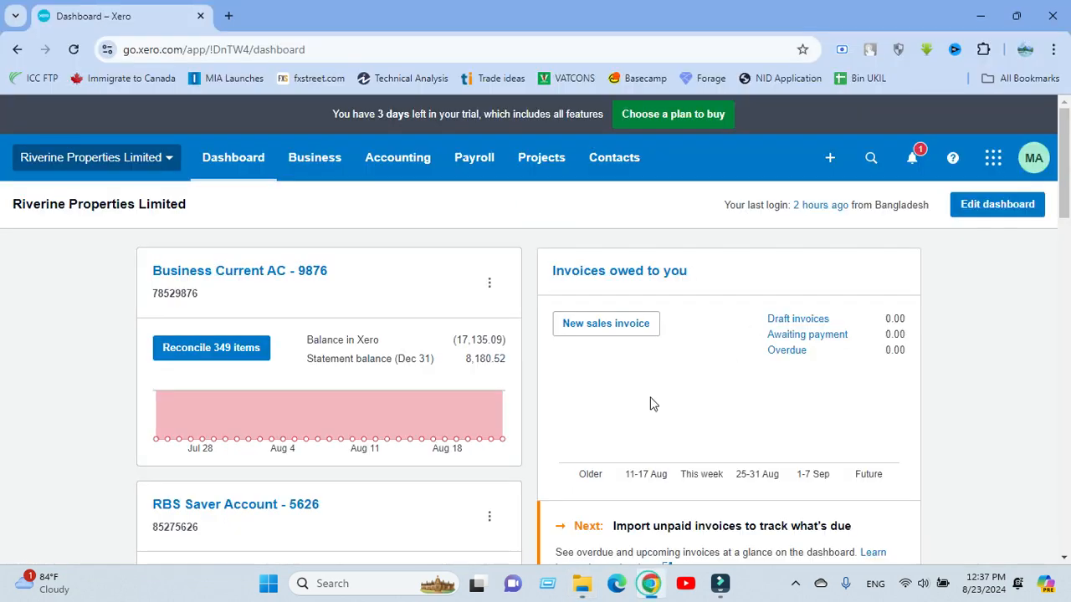
{"action": "left_click", "coordinate": [528, 229]}
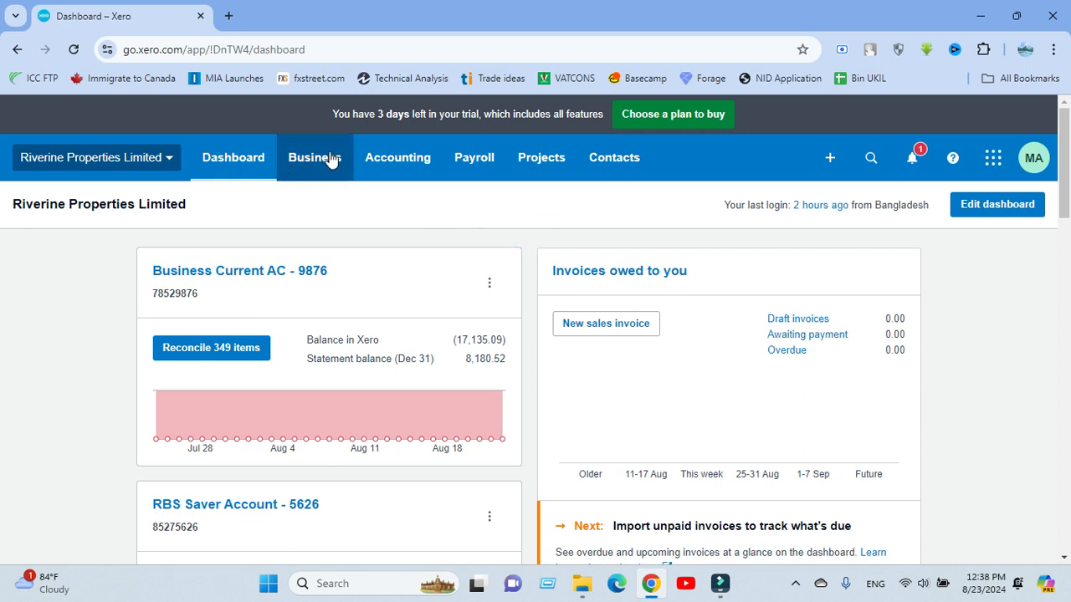
{"action": "left_click", "coordinate": [331, 159]}
{"action": "left_click", "coordinate": [387, 158]}
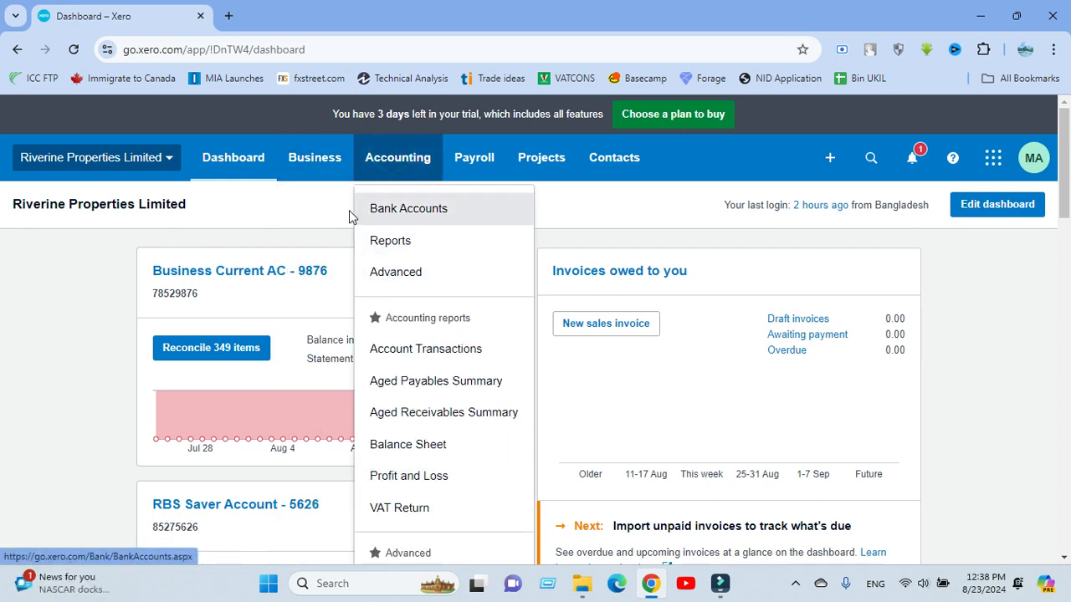
{"action": "left_click", "coordinate": [315, 216]}
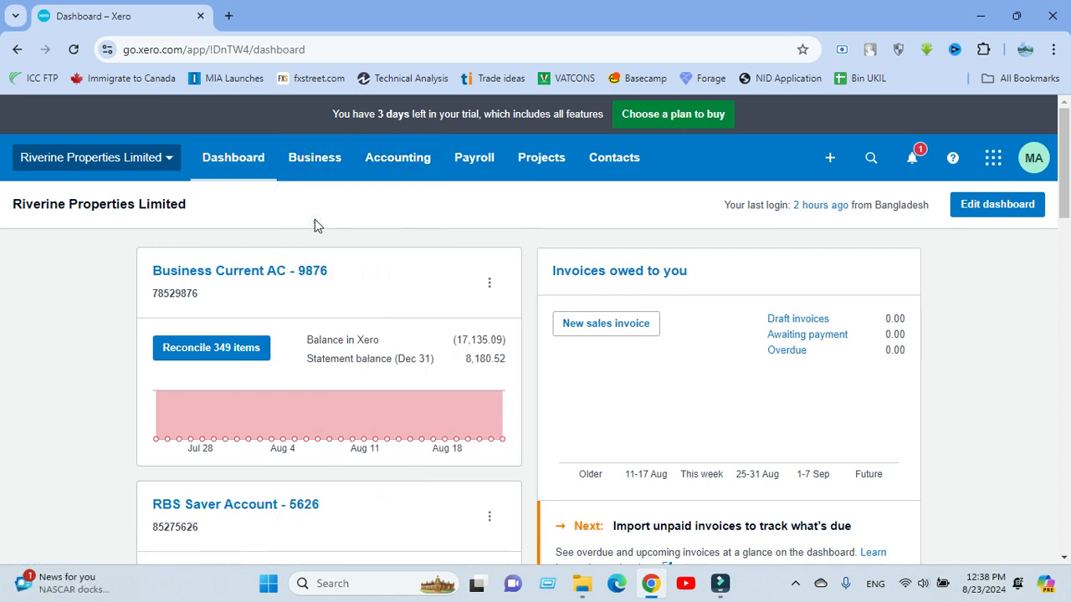
- Open the Bills to Pay page in a new browser tab and switch to that tab
{"action": "left_click", "coordinate": [326, 163]}
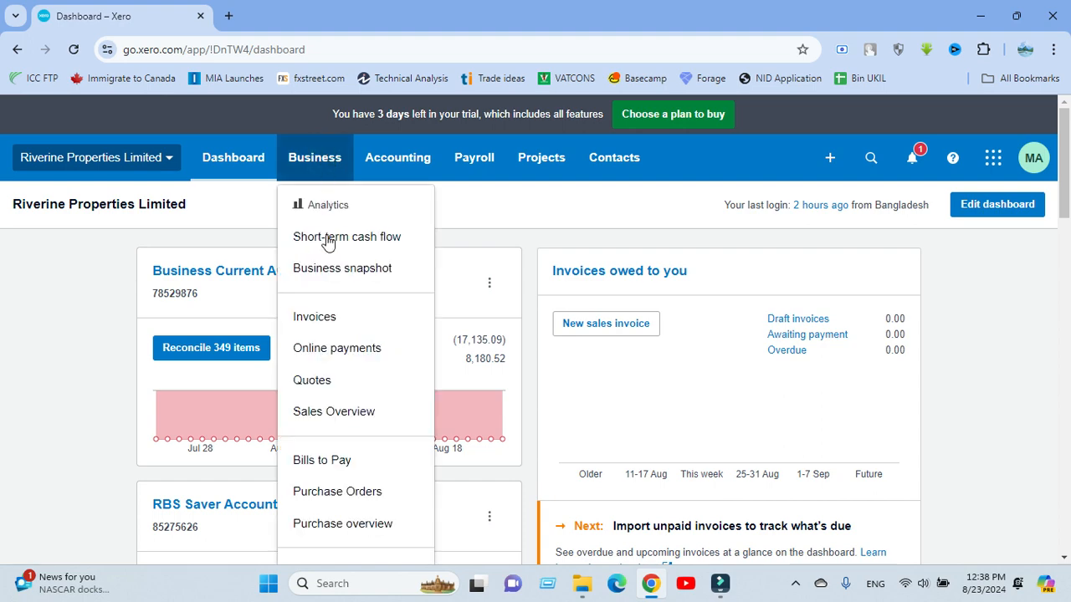
{"action": "scroll", "coordinate": [327, 234], "scroll_direction": "down", "scroll_amount": 2}
{"action": "scroll", "coordinate": [337, 278], "scroll_direction": "up", "scroll_amount": 2}
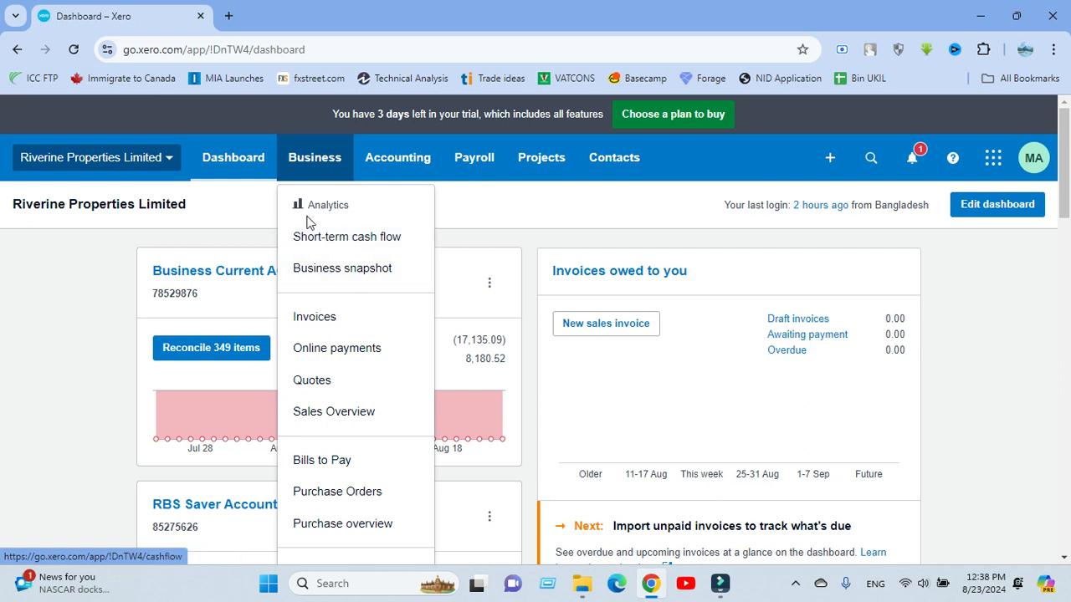
{"action": "scroll", "coordinate": [331, 209], "scroll_direction": "down", "scroll_amount": 2}
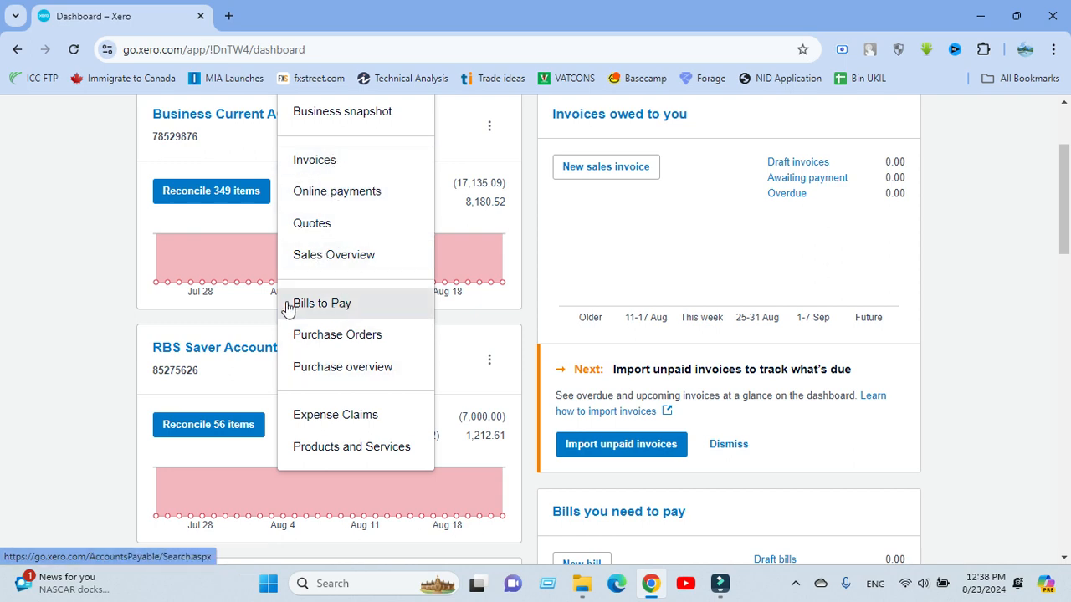
{"action": "right_click", "coordinate": [335, 306]}
{"action": "key", "text": "Escape"}
{"action": "middle_click", "coordinate": [345, 309]}
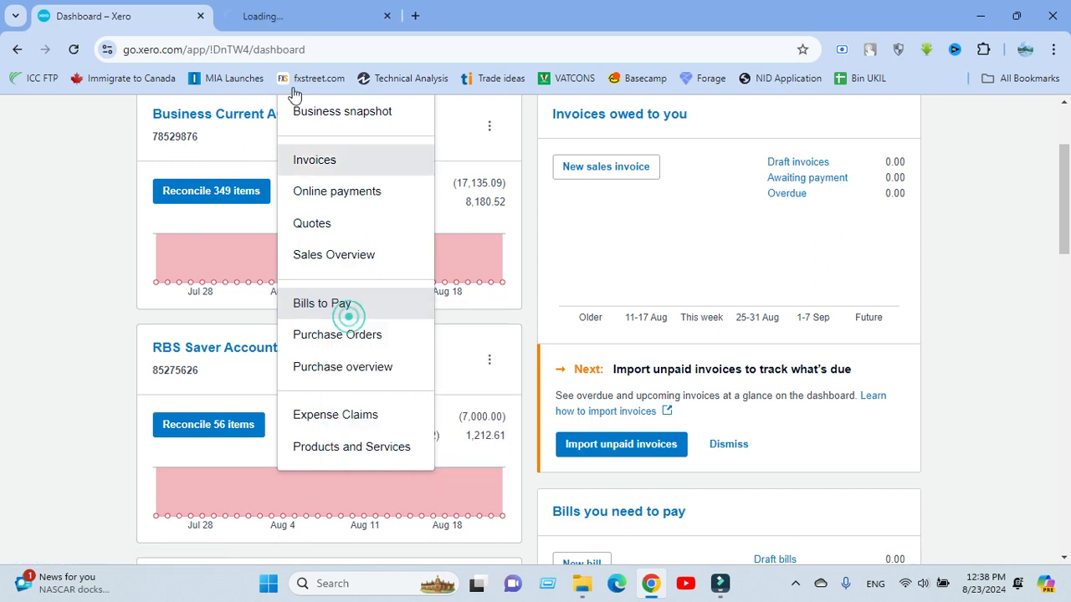
{"action": "left_click", "coordinate": [269, 10]}
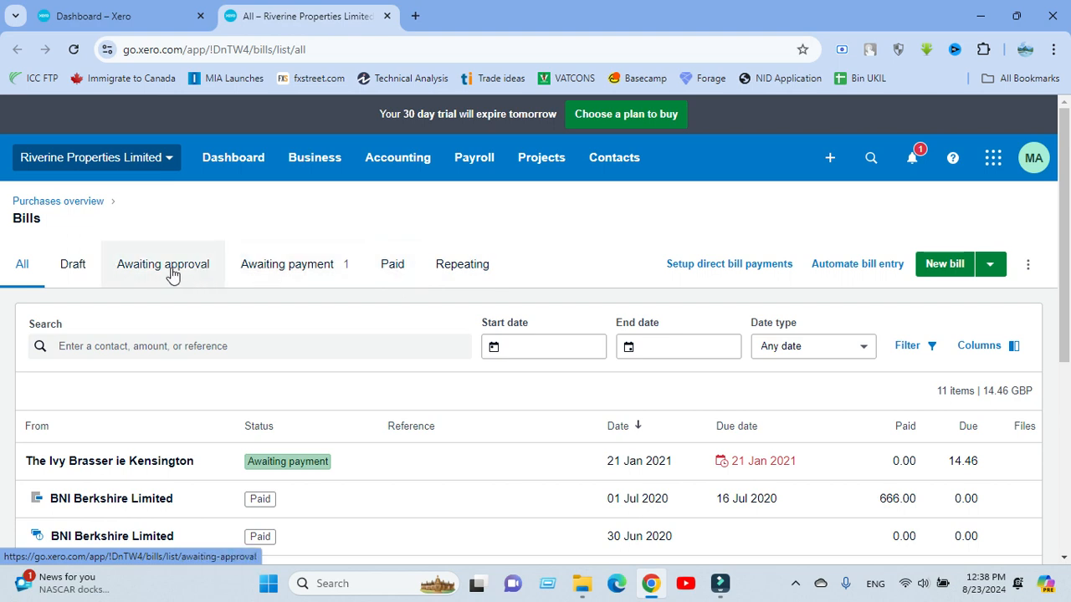
- Examine the list of all bills, including its status categories, search filters and bill creation options
{"action": "scroll", "coordinate": [473, 239], "scroll_direction": "down", "scroll_amount": 1}
{"action": "left_click", "coordinate": [473, 222]}
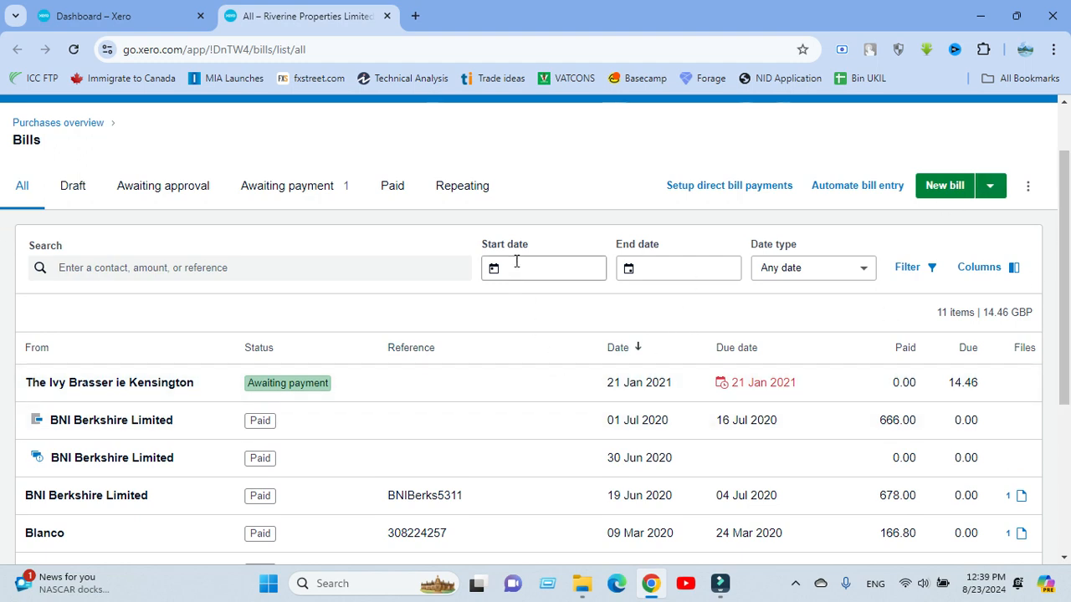
{"action": "left_click", "coordinate": [460, 221]}
{"action": "left_click", "coordinate": [509, 221]}
{"action": "left_click", "coordinate": [551, 216]}
{"action": "scroll", "coordinate": [549, 219], "scroll_direction": "up", "scroll_amount": 1}
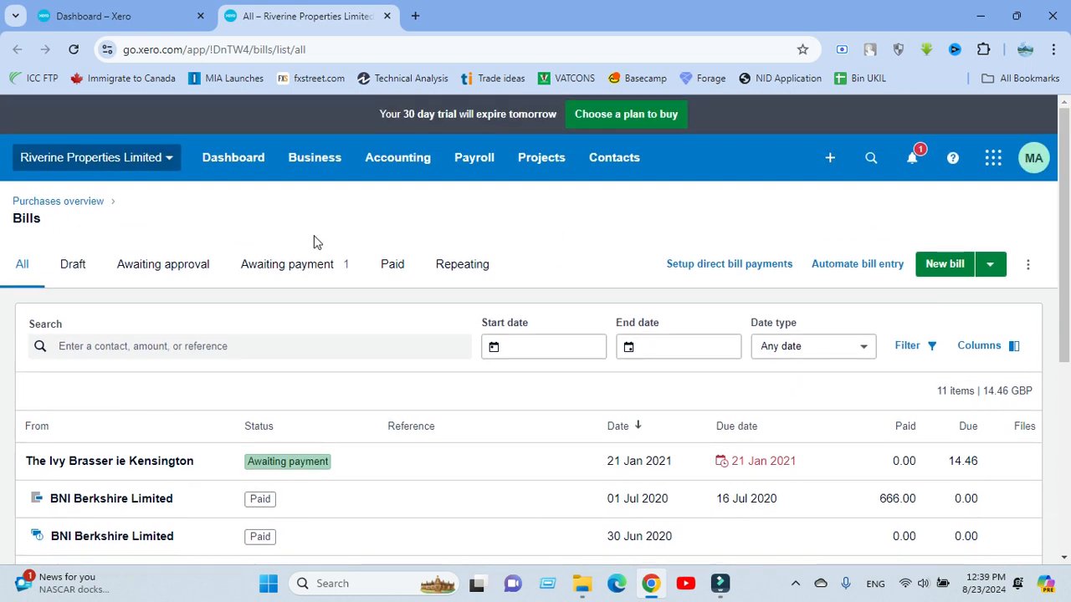
{"action": "left_click", "coordinate": [556, 289]}
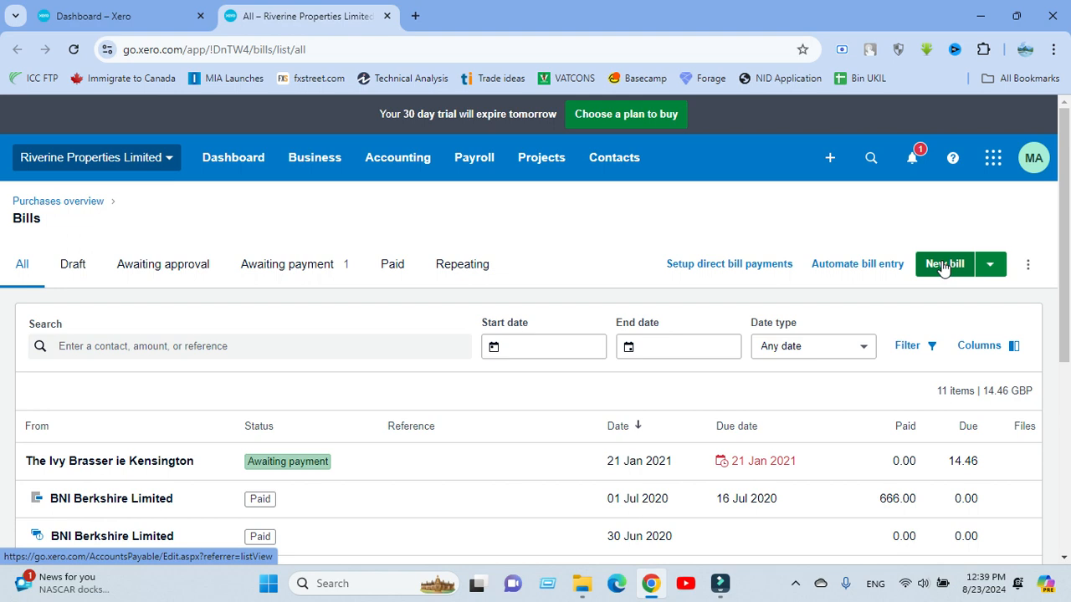
{"action": "left_click", "coordinate": [386, 296]}
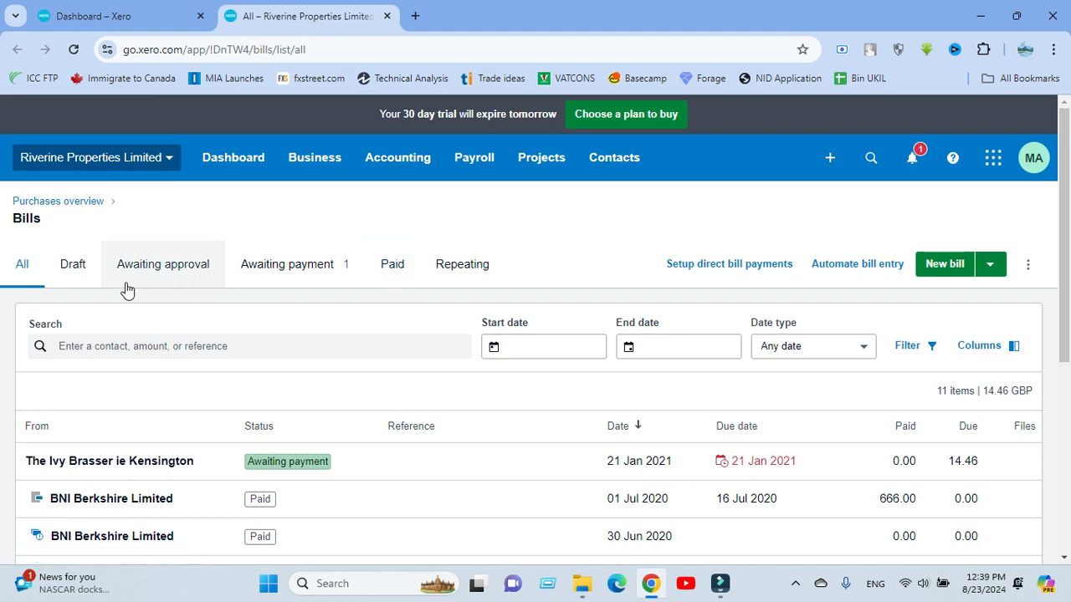
- Display the draft bills and look over that list
{"action": "left_click", "coordinate": [70, 266]}
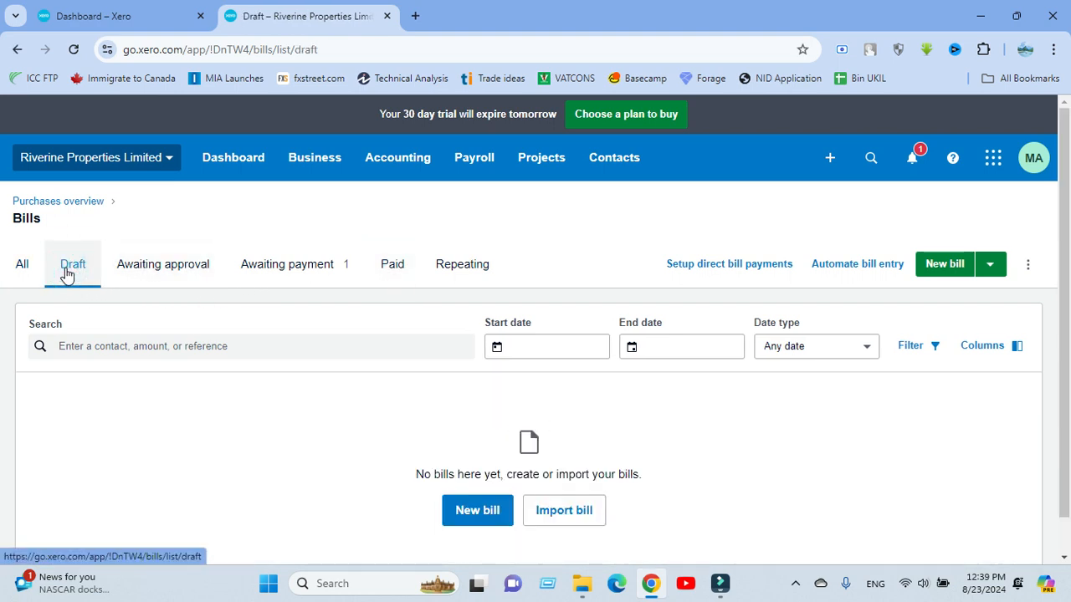
{"action": "scroll", "coordinate": [469, 404], "scroll_direction": "down", "scroll_amount": 1}
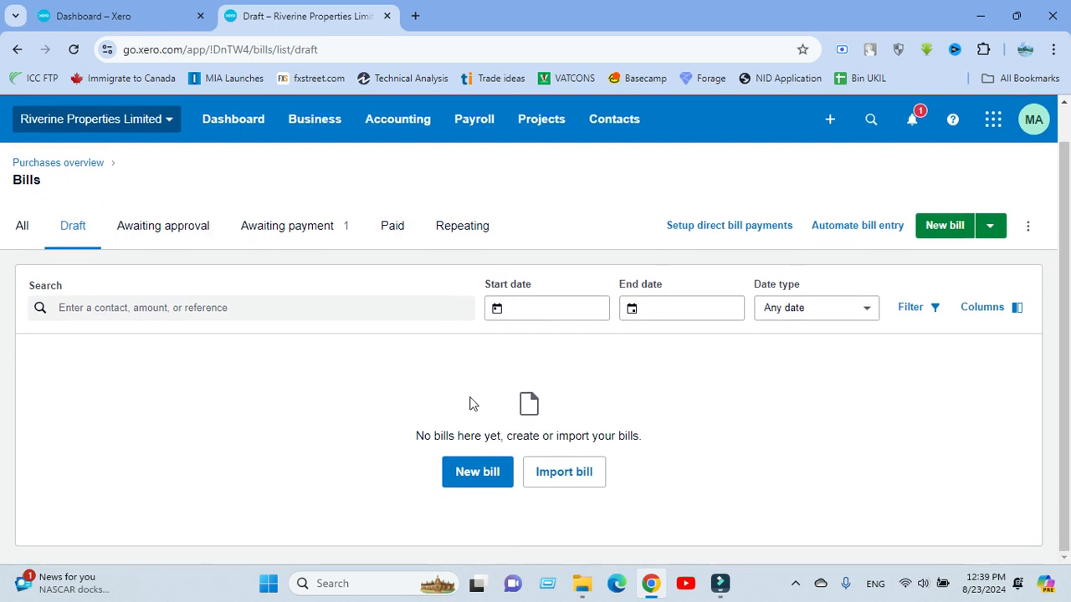
{"action": "left_click", "coordinate": [426, 264]}
{"action": "left_click", "coordinate": [421, 264]}
- Display the bills awaiting approval and look over that list
{"action": "left_click", "coordinate": [163, 236]}
{"action": "scroll", "coordinate": [344, 346], "scroll_direction": "down", "scroll_amount": 1}
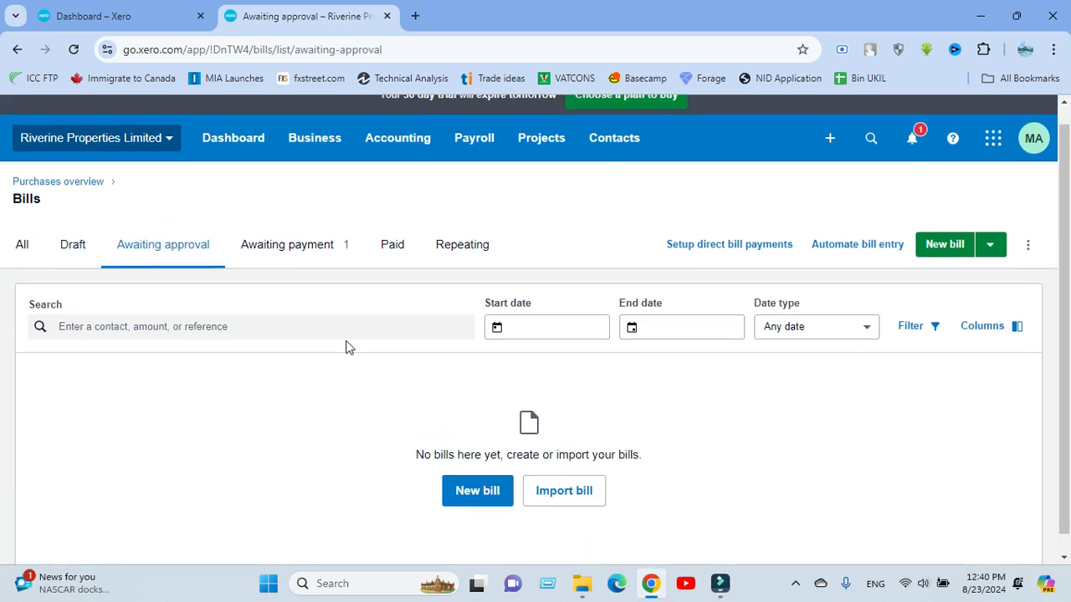
{"action": "left_click", "coordinate": [435, 252]}
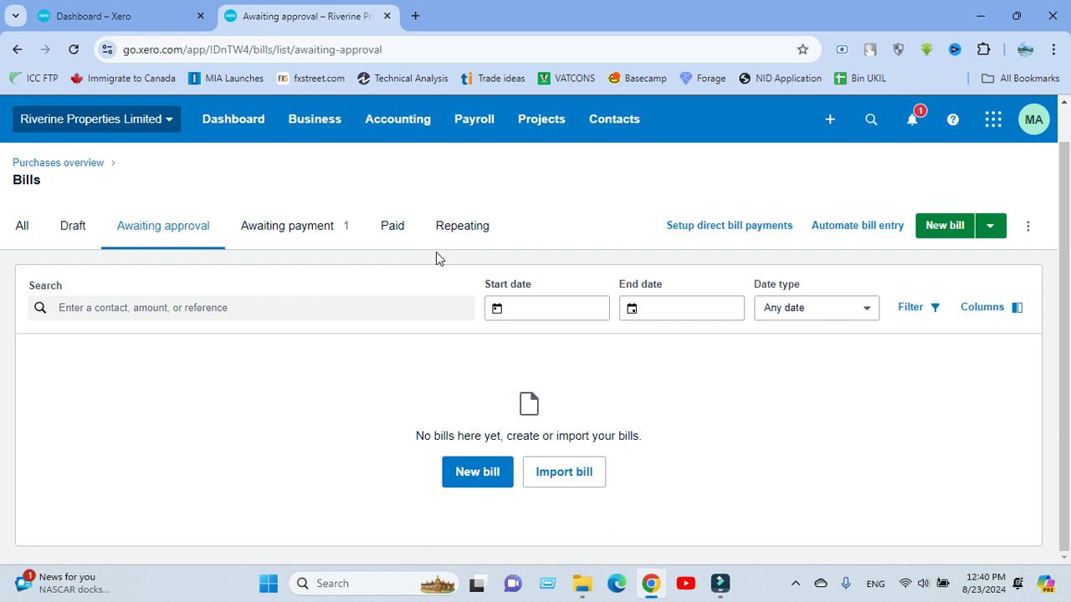
{"action": "left_click", "coordinate": [356, 255]}
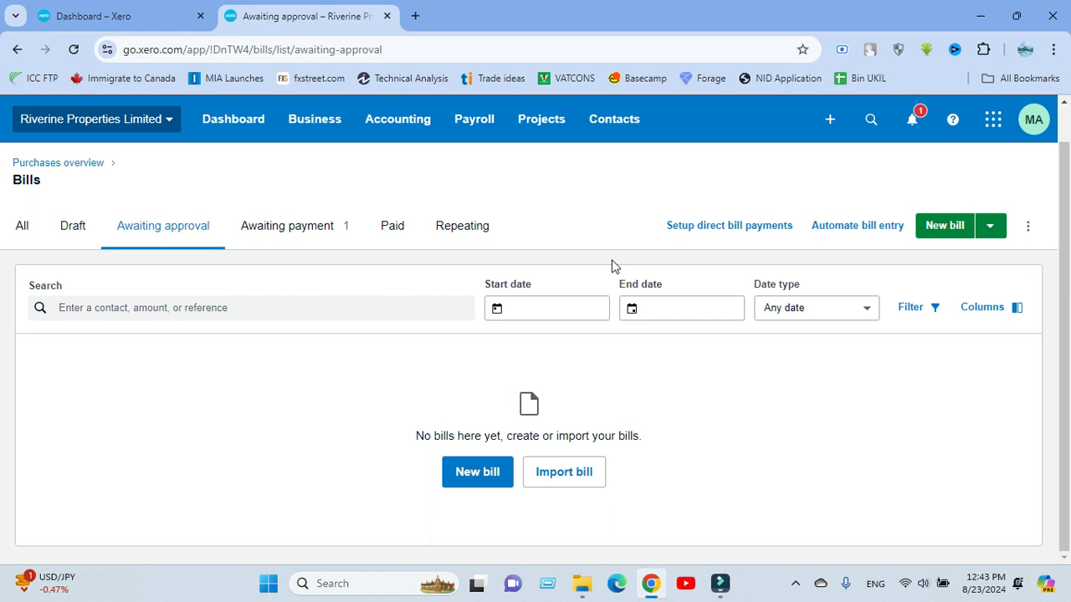
- Display the paid bills and review their suppliers, references, dates and amounts
{"action": "left_click", "coordinate": [395, 230]}
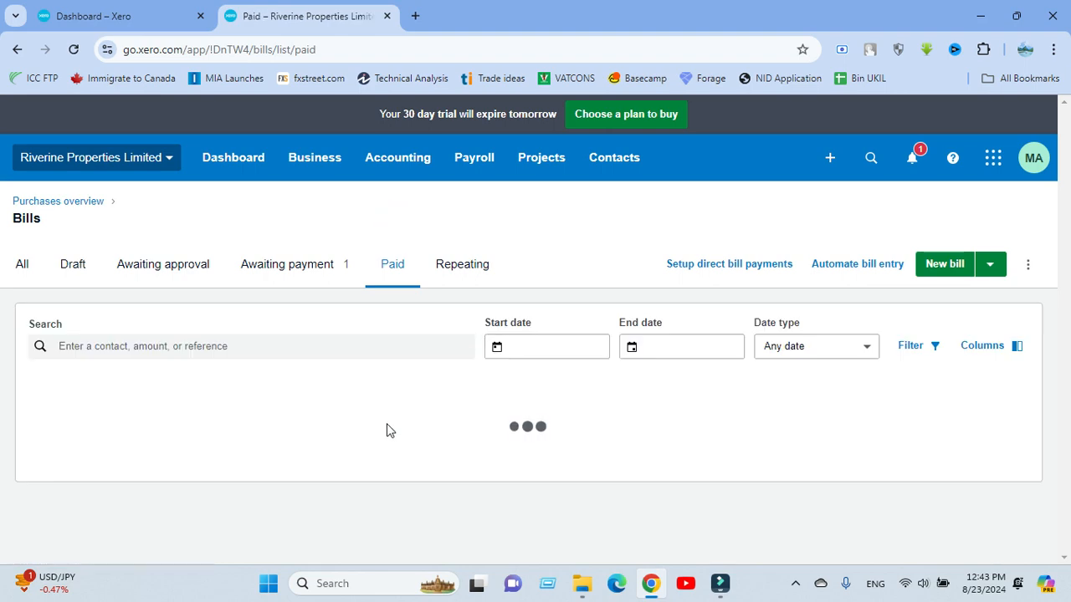
{"action": "scroll", "coordinate": [366, 349], "scroll_direction": "down", "scroll_amount": 3}
{"action": "scroll", "coordinate": [416, 327], "scroll_direction": "up", "scroll_amount": 3}
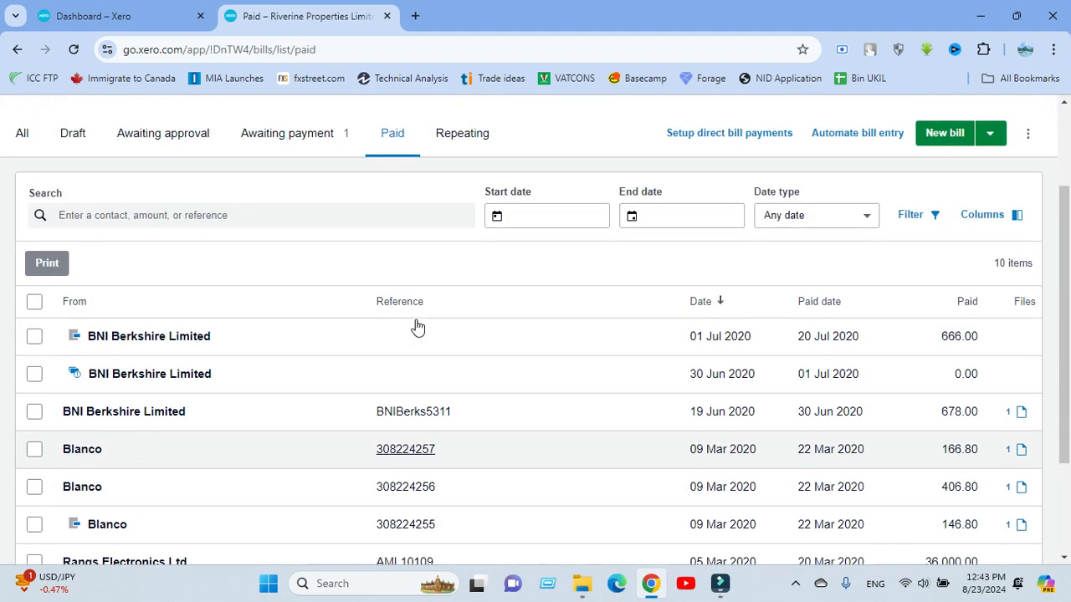
{"action": "scroll", "coordinate": [727, 444], "scroll_direction": "down", "scroll_amount": 3}
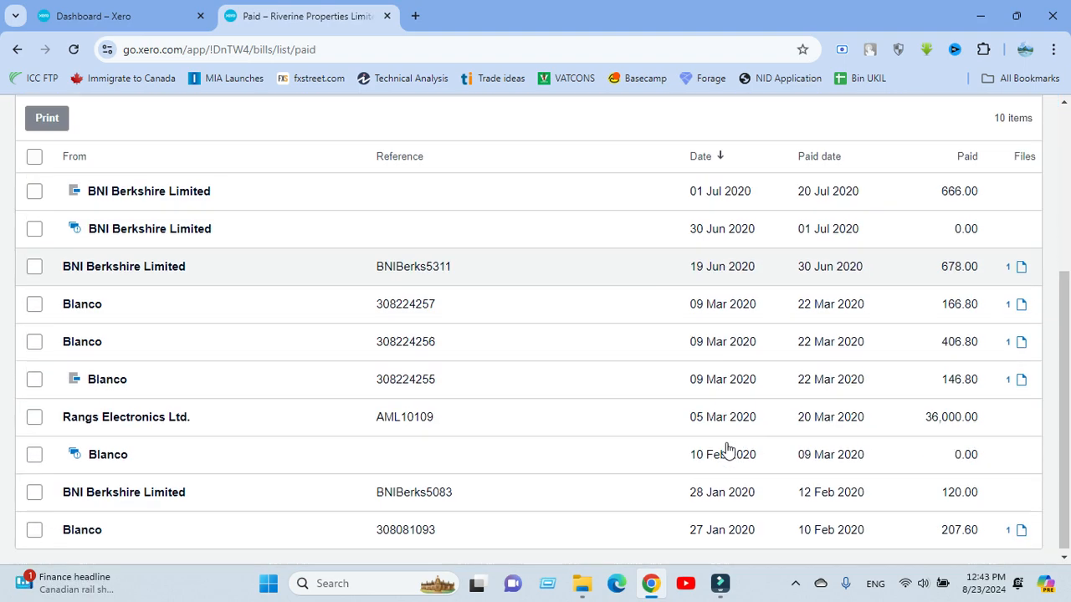
{"action": "scroll", "coordinate": [445, 360], "scroll_direction": "up", "scroll_amount": 3}
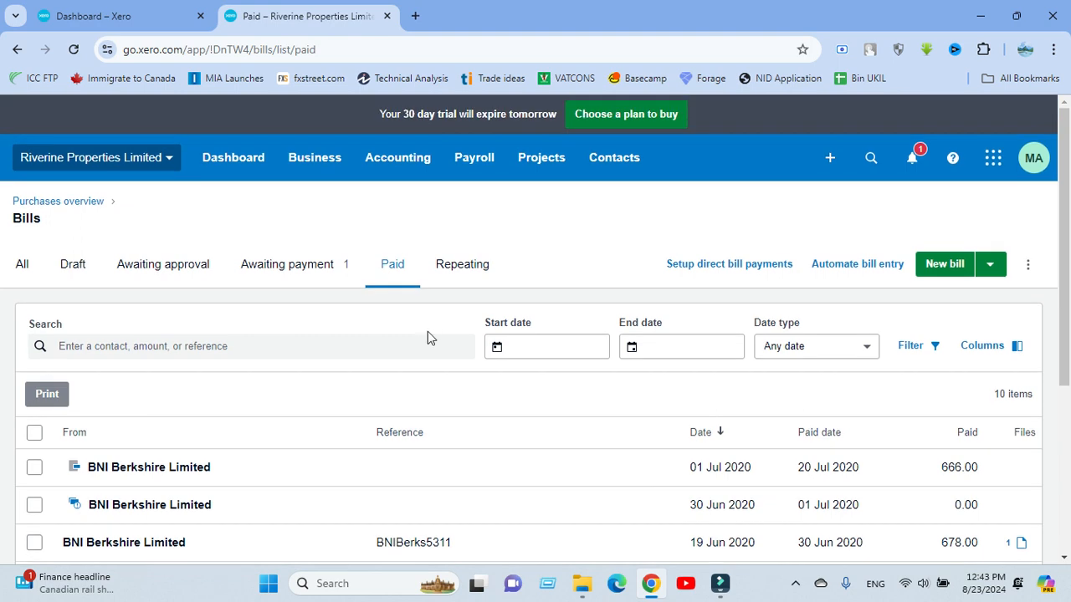
- Check the bills awaiting payment, awaiting approval, in draft and repeating, one list after another
{"action": "left_click", "coordinate": [327, 264]}
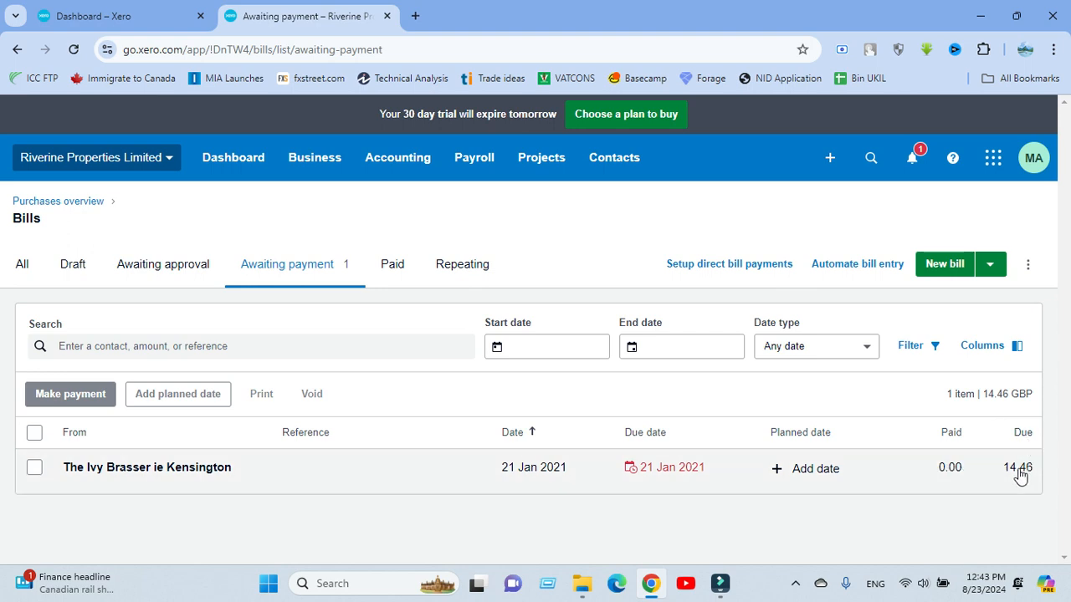
{"action": "left_click", "coordinate": [175, 262]}
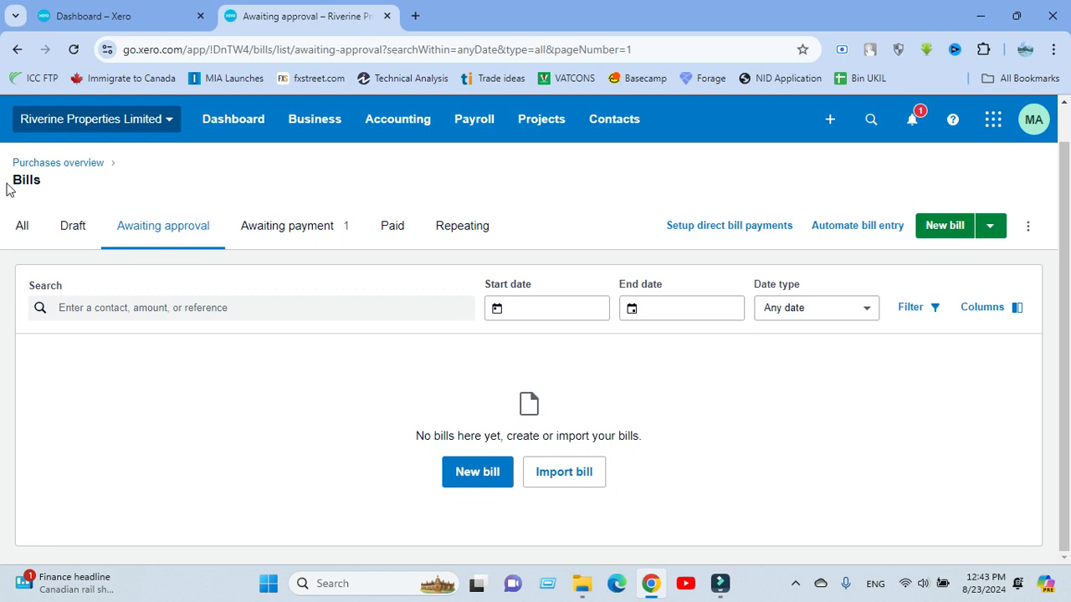
{"action": "left_click", "coordinate": [67, 264]}
{"action": "left_click", "coordinate": [449, 269]}
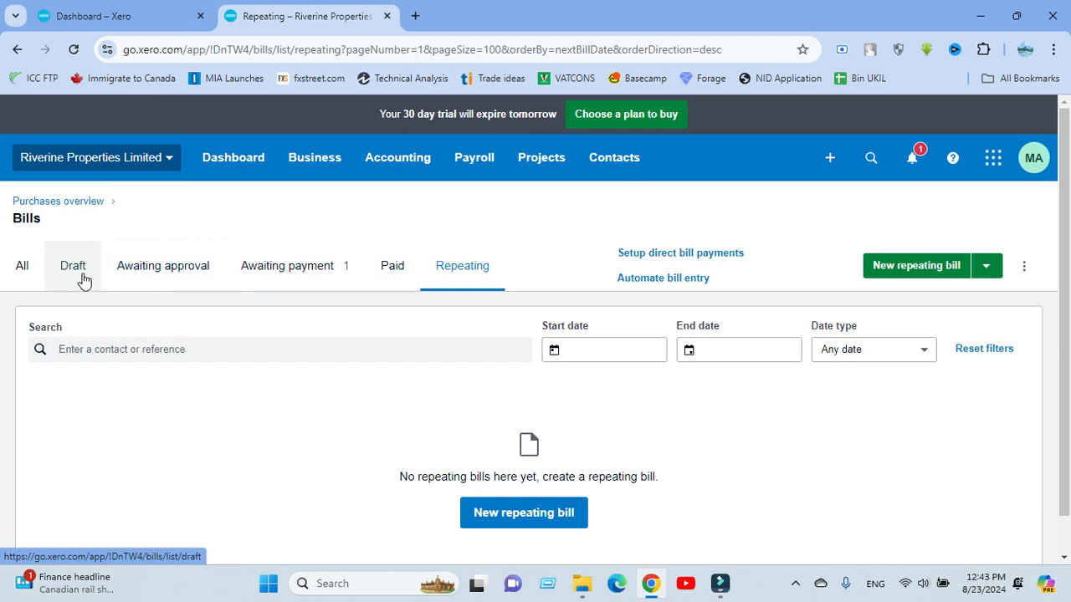
{"action": "left_click", "coordinate": [393, 299]}
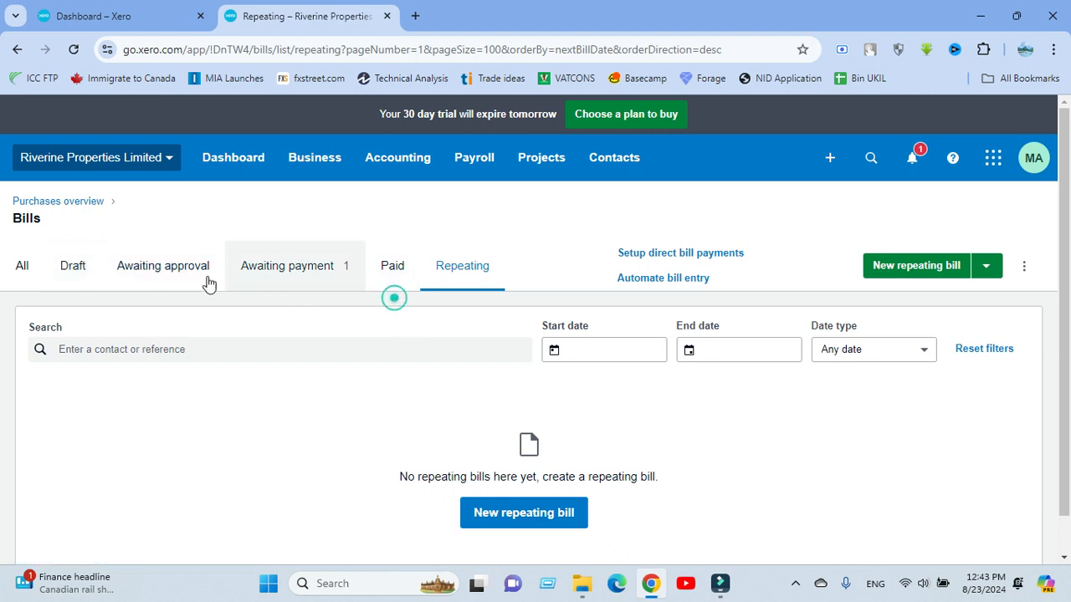
{"action": "left_click", "coordinate": [223, 304]}
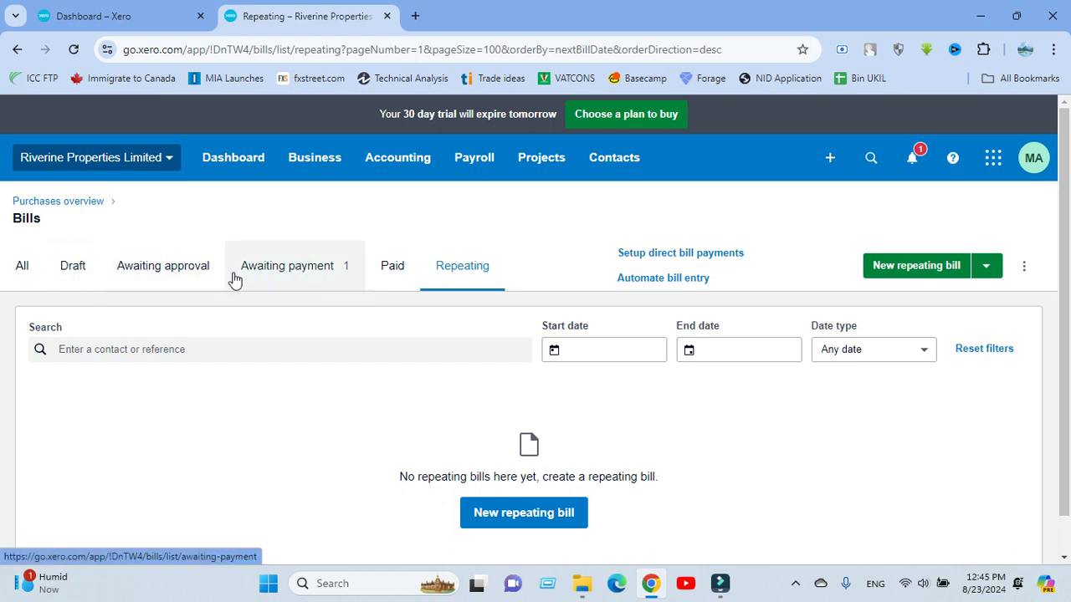
{"action": "left_click", "coordinate": [297, 303]}
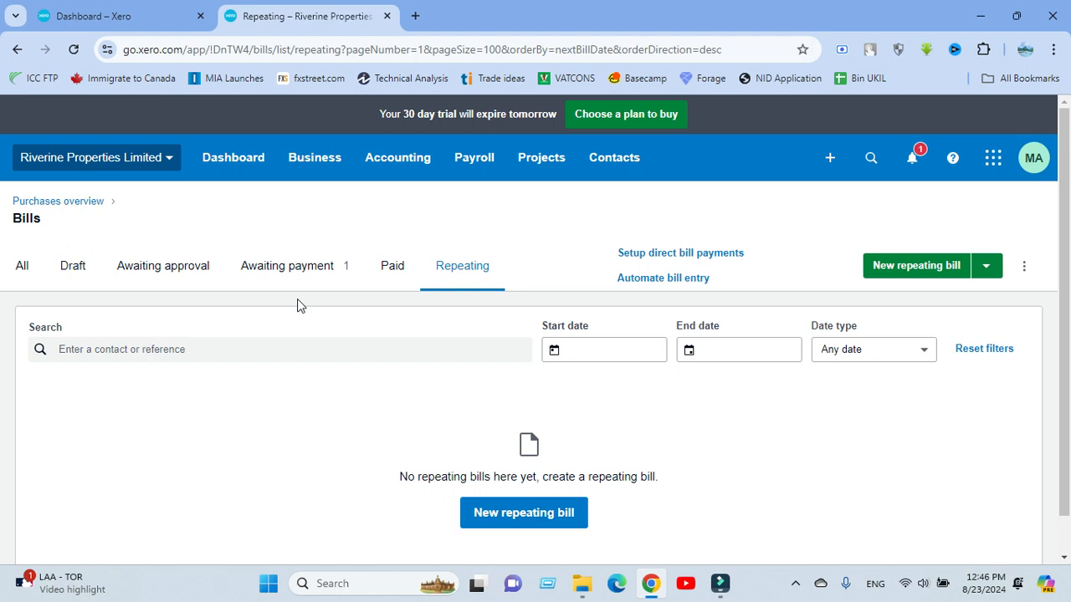
{"action": "left_click", "coordinate": [297, 298]}
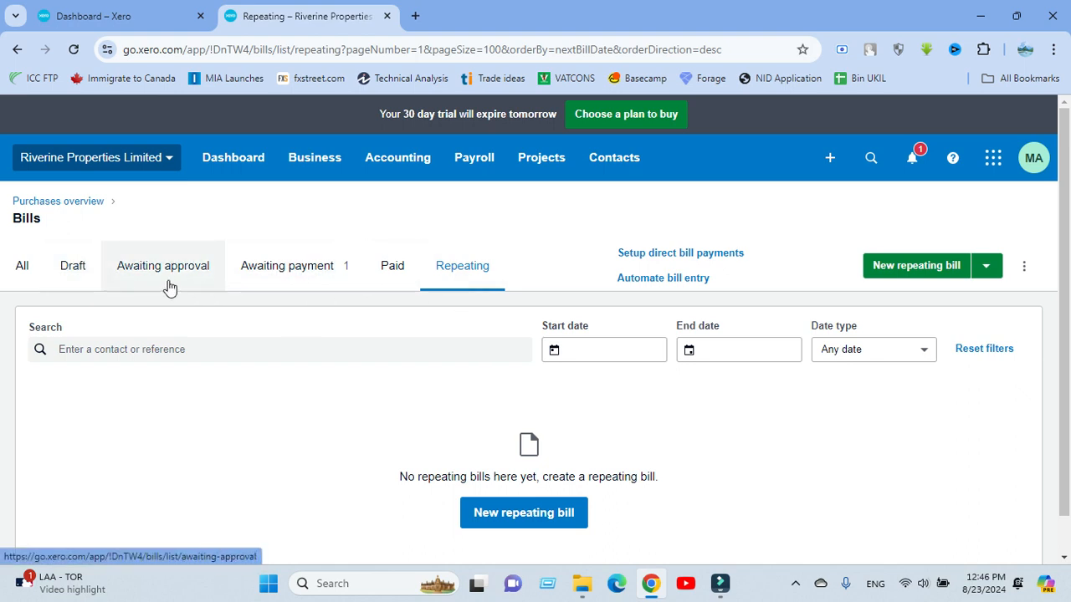
{"action": "left_click", "coordinate": [570, 297]}
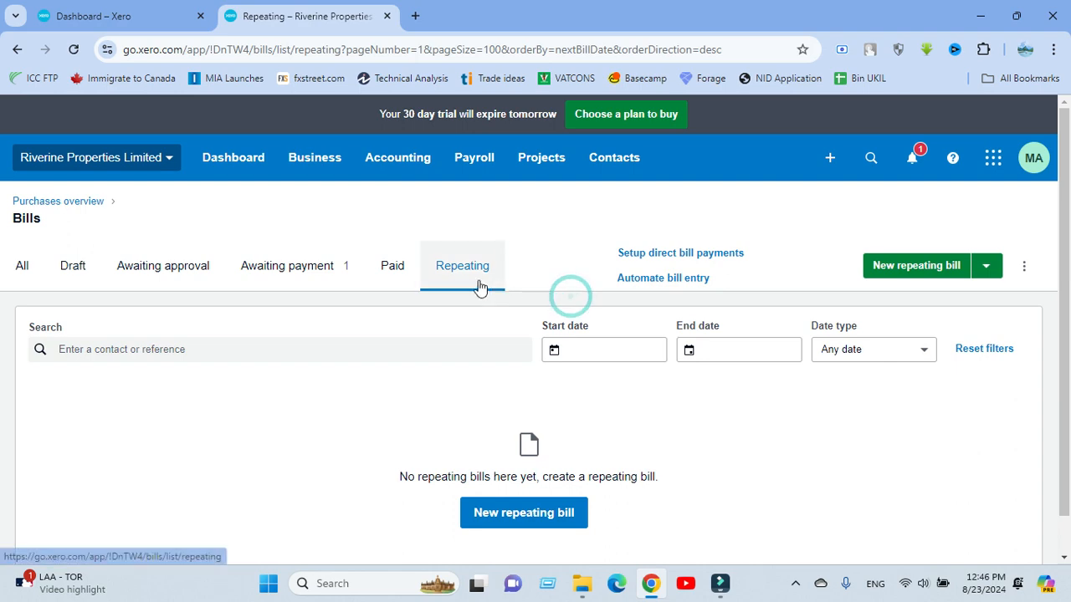
- Return to the list of all bills and start a new blank bill
{"action": "left_click", "coordinate": [29, 265]}
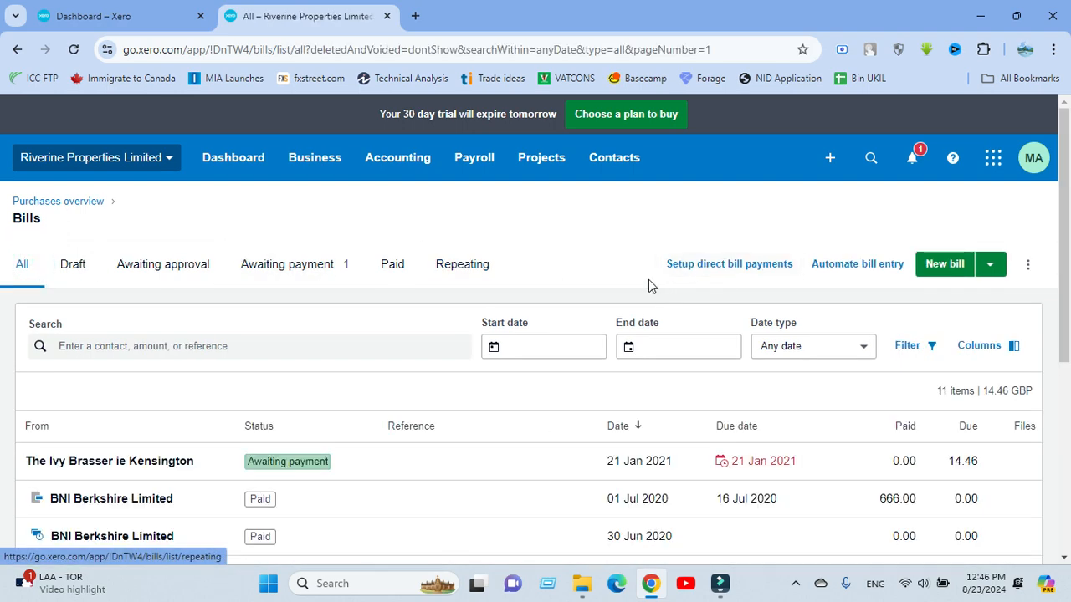
{"action": "scroll", "coordinate": [590, 290], "scroll_direction": "down", "scroll_amount": 3}
{"action": "scroll", "coordinate": [689, 335], "scroll_direction": "up", "scroll_amount": 3}
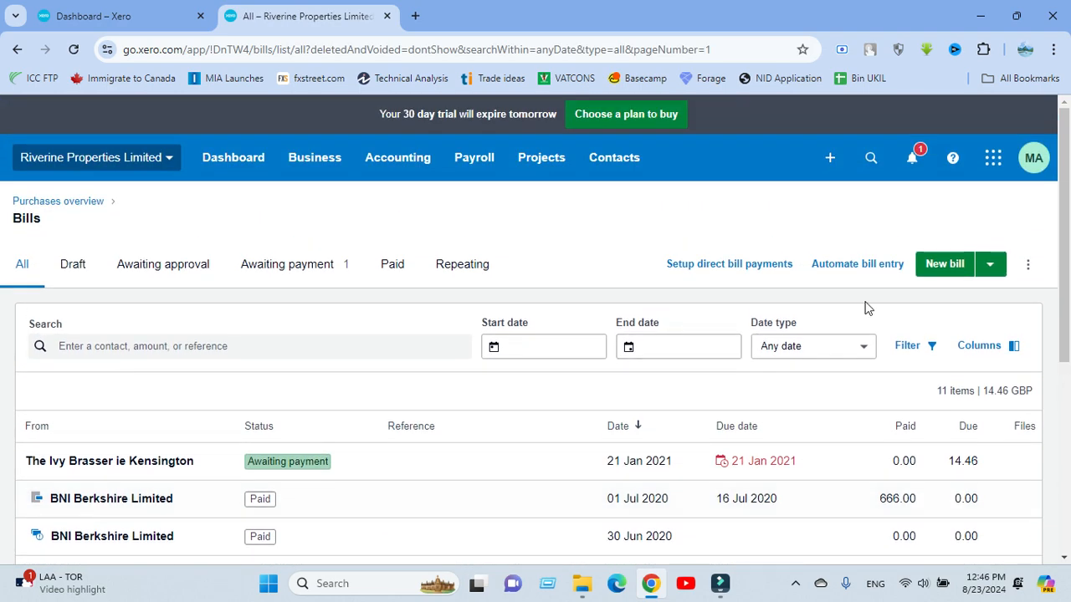
{"action": "left_click", "coordinate": [941, 266]}
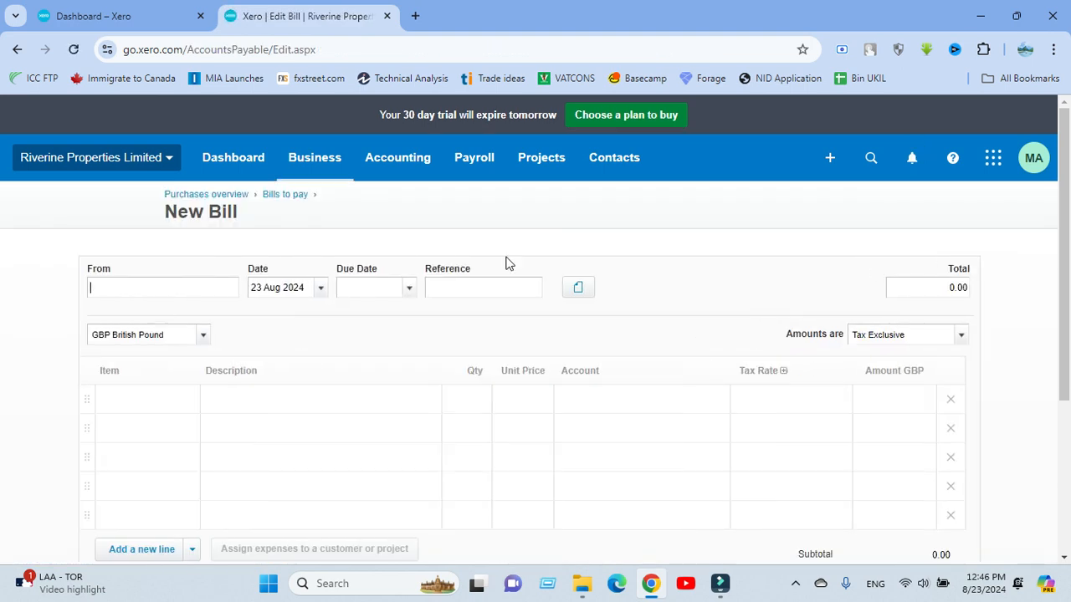
- Look over the blank bill form and choose Rangs Electronics Ltd. as the supplier
{"action": "scroll", "coordinate": [555, 225], "scroll_direction": "down", "scroll_amount": 3}
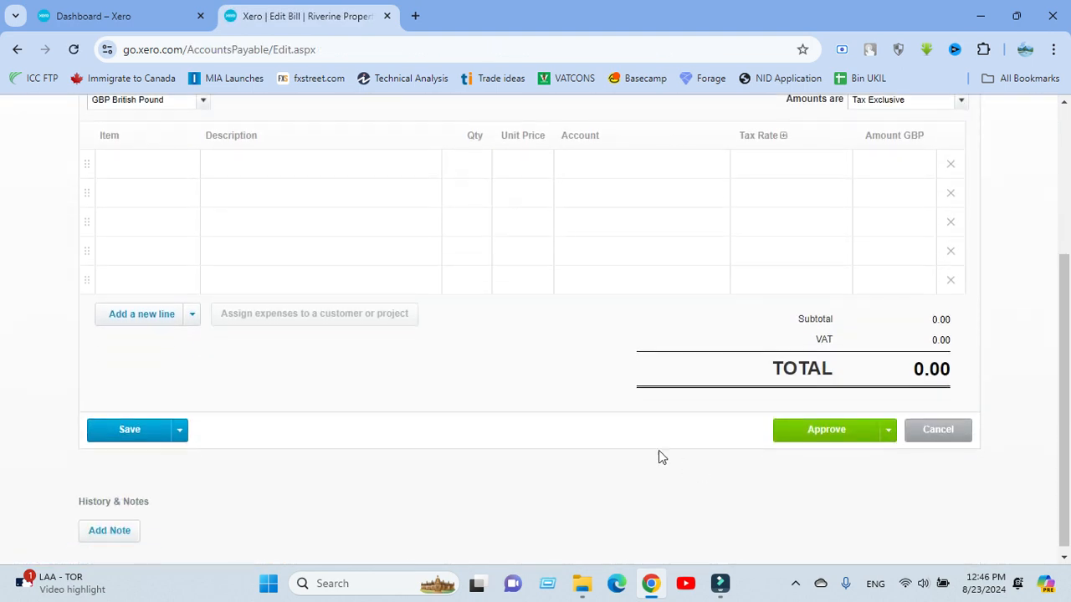
{"action": "scroll", "coordinate": [586, 448], "scroll_direction": "up", "scroll_amount": 3}
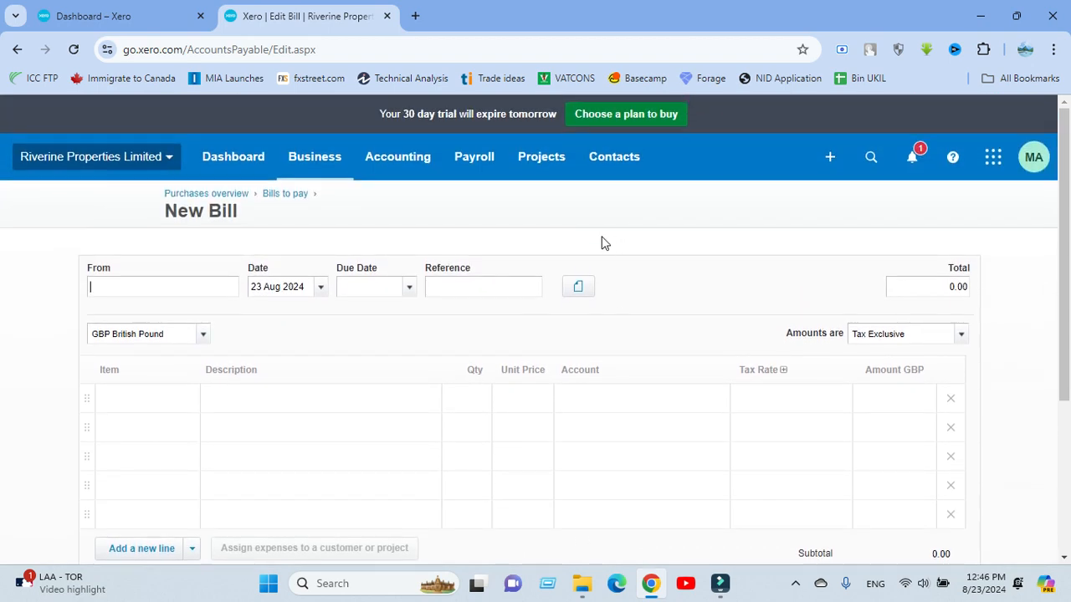
{"action": "scroll", "coordinate": [602, 243], "scroll_direction": "down", "scroll_amount": 1}
{"action": "left_click", "coordinate": [149, 209]}
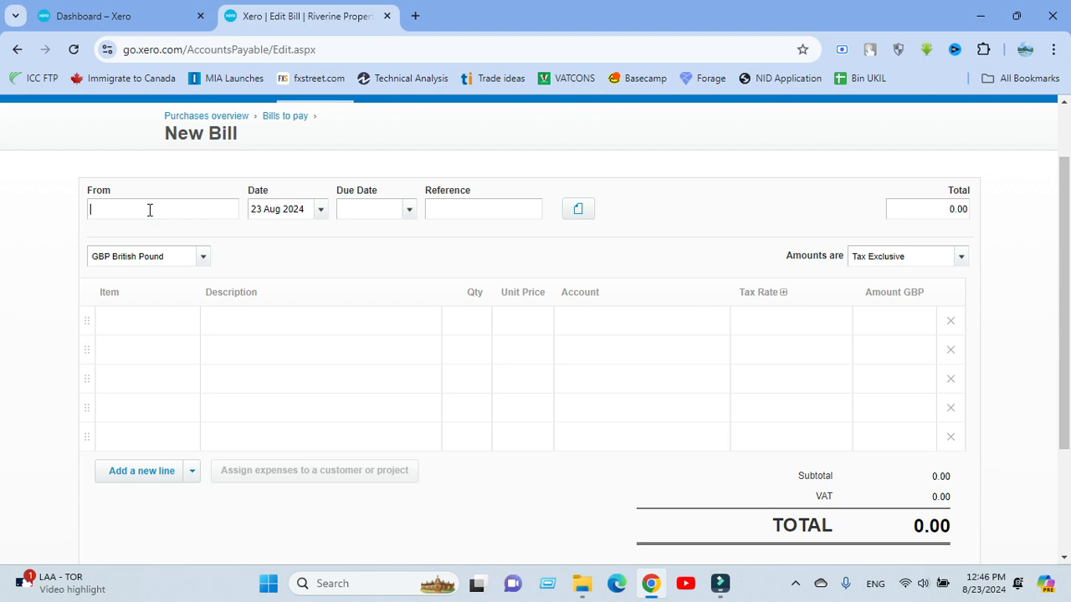
{"action": "type", "text": "Rangs"}
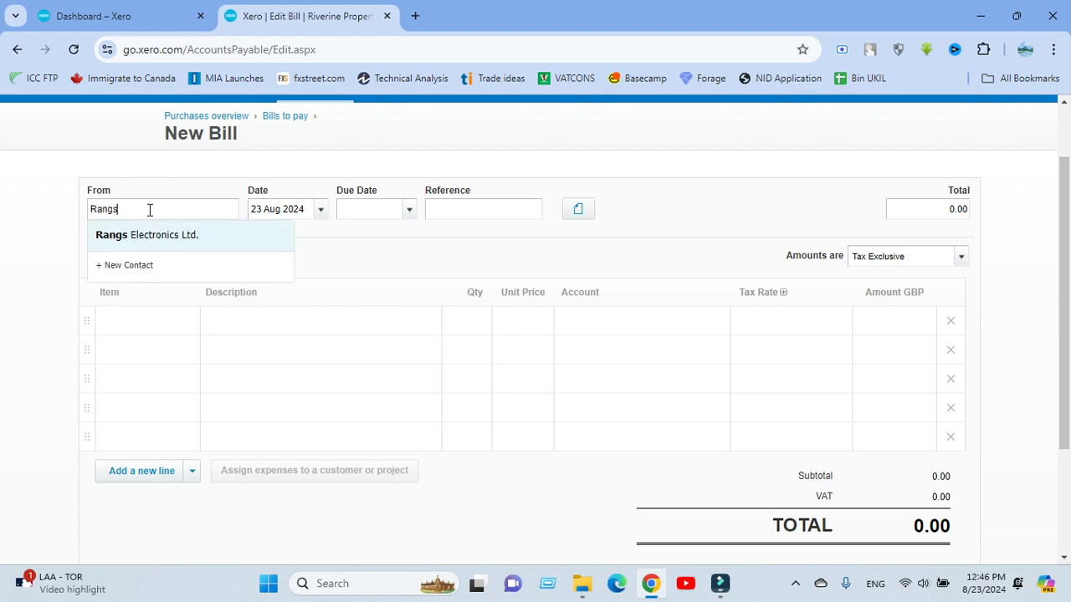
{"action": "left_click", "coordinate": [191, 238]}
{"action": "left_click", "coordinate": [323, 237]}
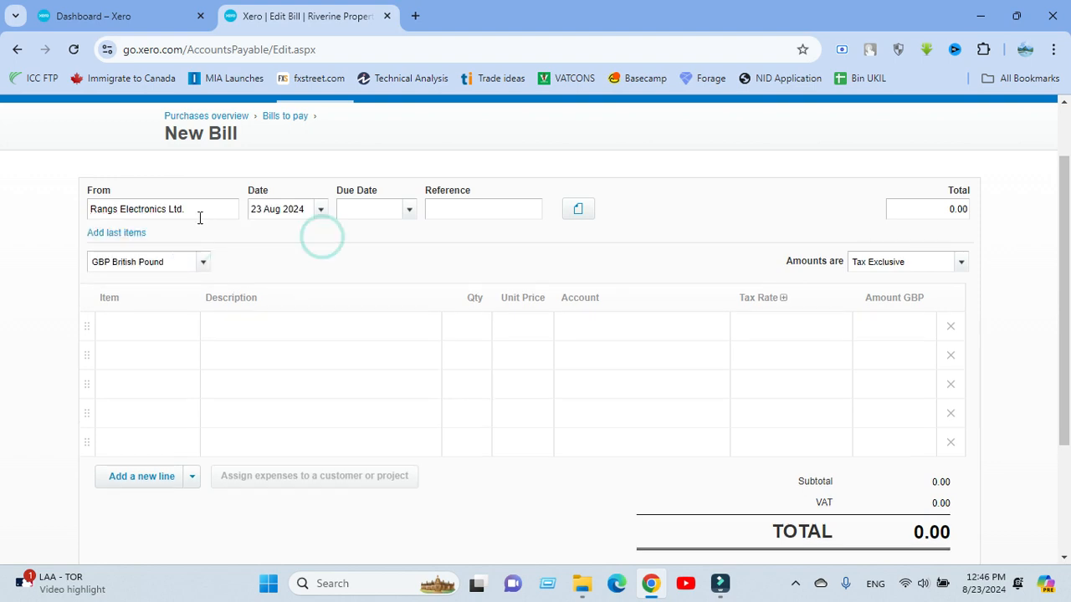
{"action": "left_click", "coordinate": [199, 216]}
{"action": "left_click", "coordinate": [243, 244]}
{"action": "left_click", "coordinate": [200, 207]}
{"action": "left_click", "coordinate": [333, 258]}
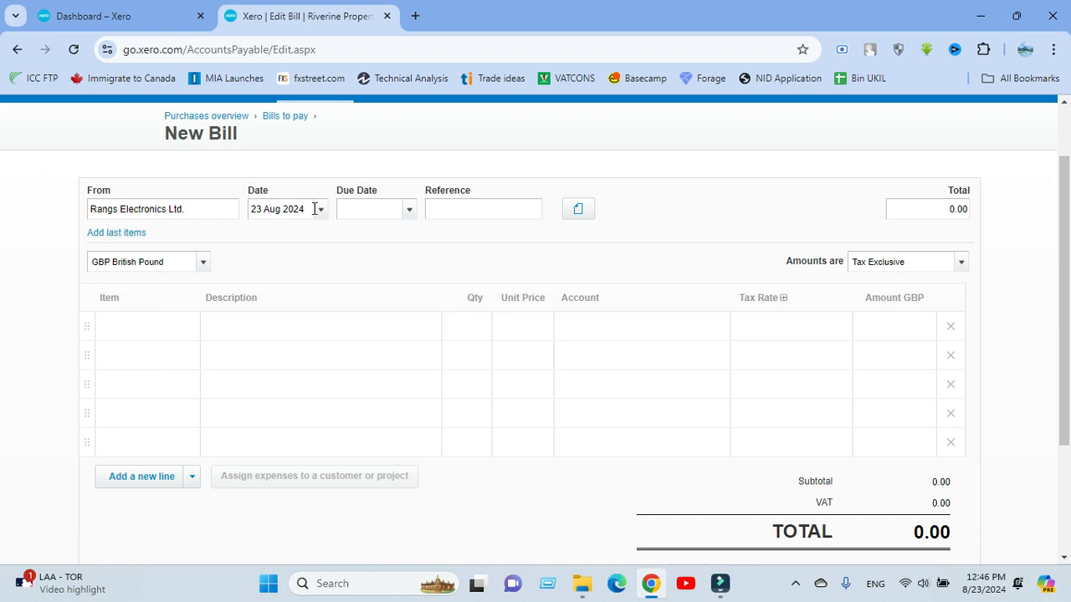
- Set the bill date to 10 Aug 2024 and the due date to 25 Aug 2024
{"action": "left_click", "coordinate": [321, 212]}
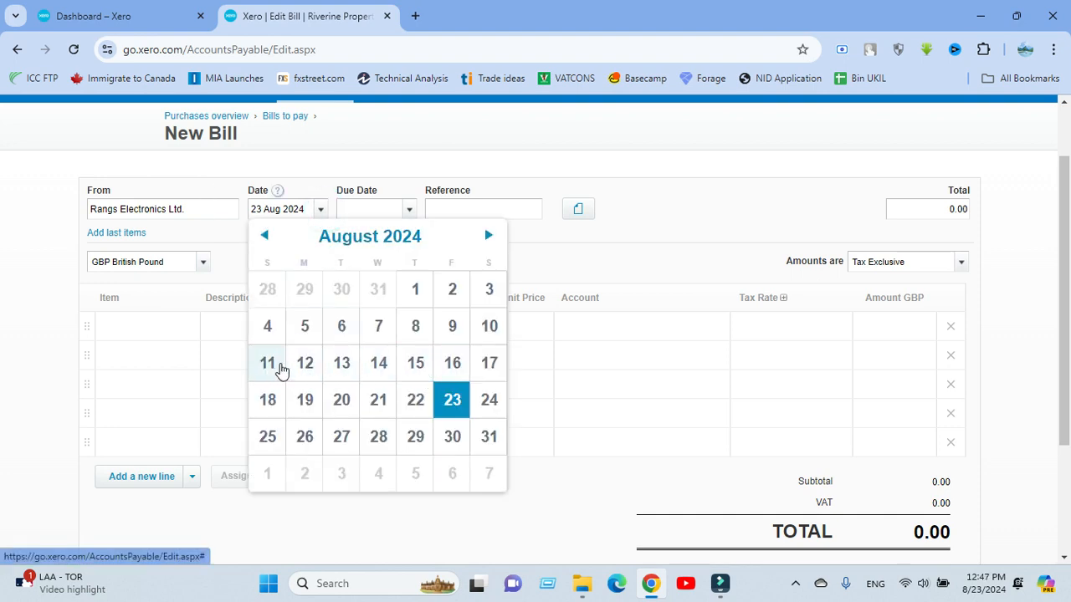
{"action": "left_click", "coordinate": [490, 327]}
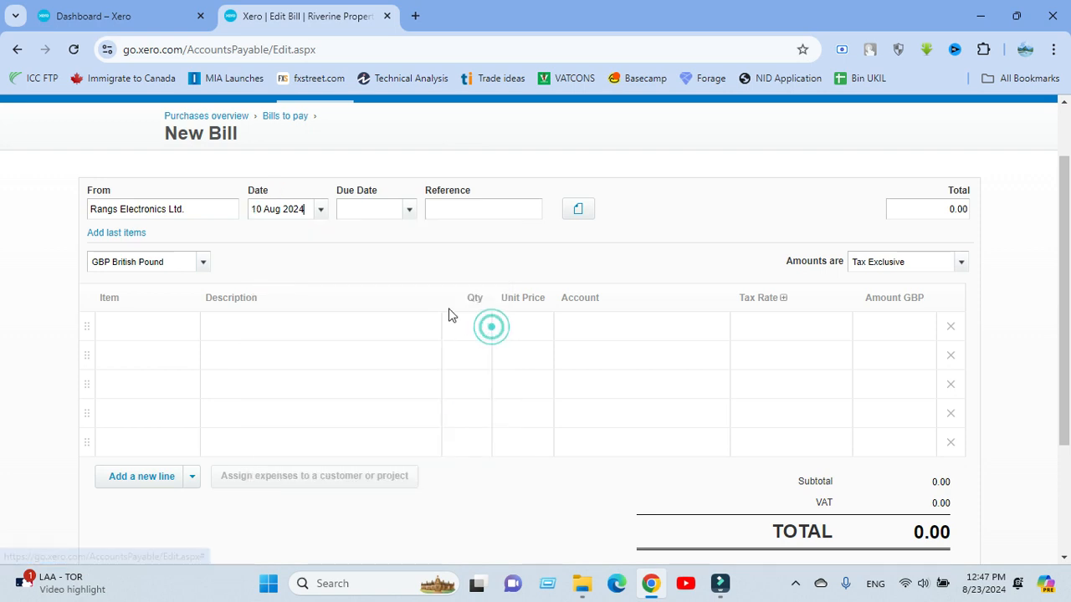
{"action": "left_click", "coordinate": [374, 210]}
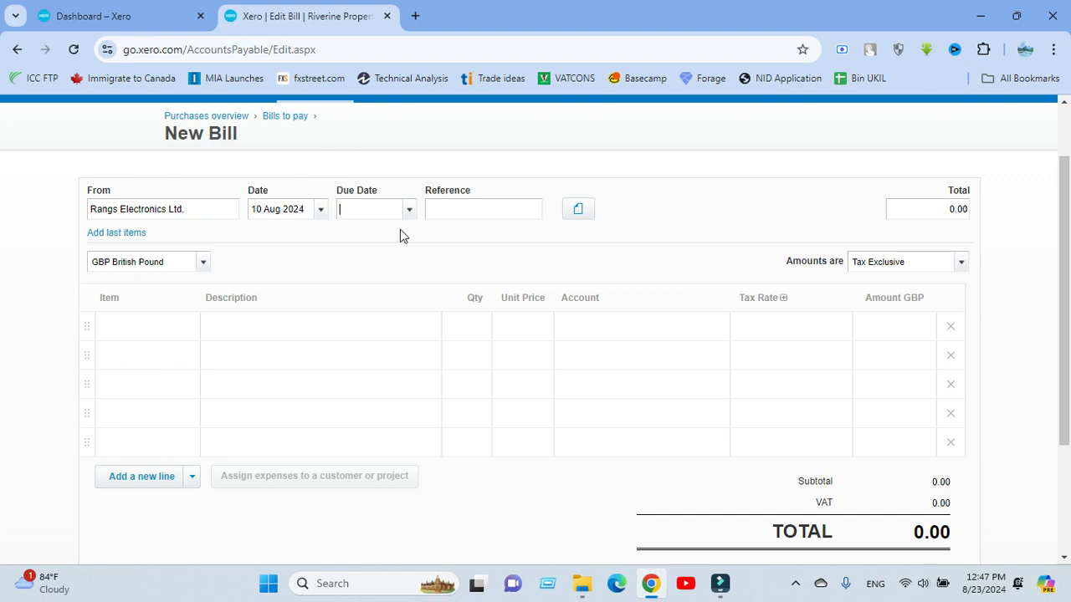
{"action": "left_click", "coordinate": [409, 210]}
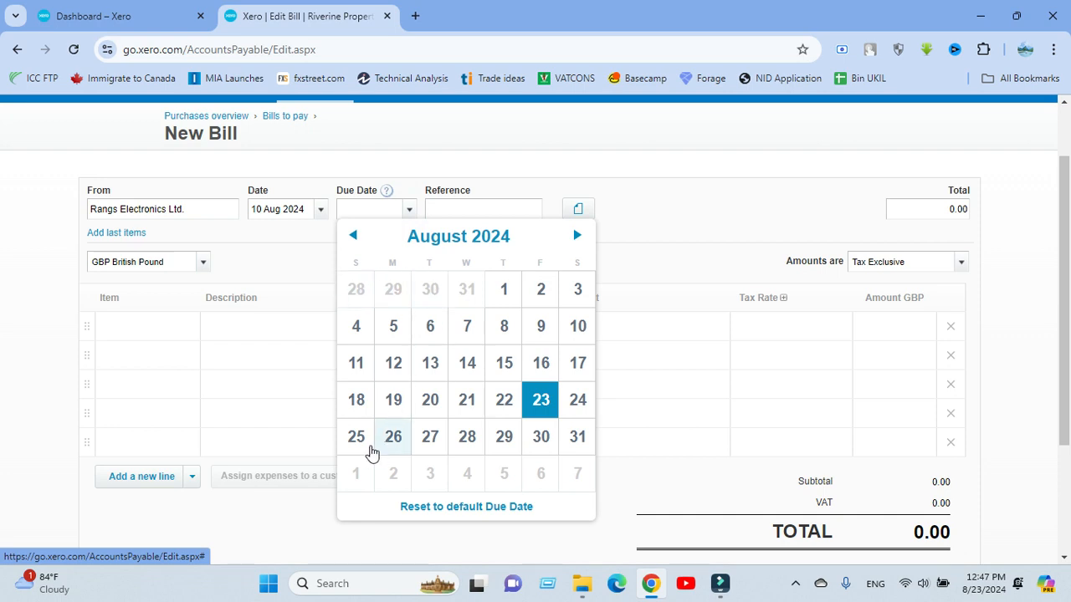
{"action": "left_click", "coordinate": [356, 438]}
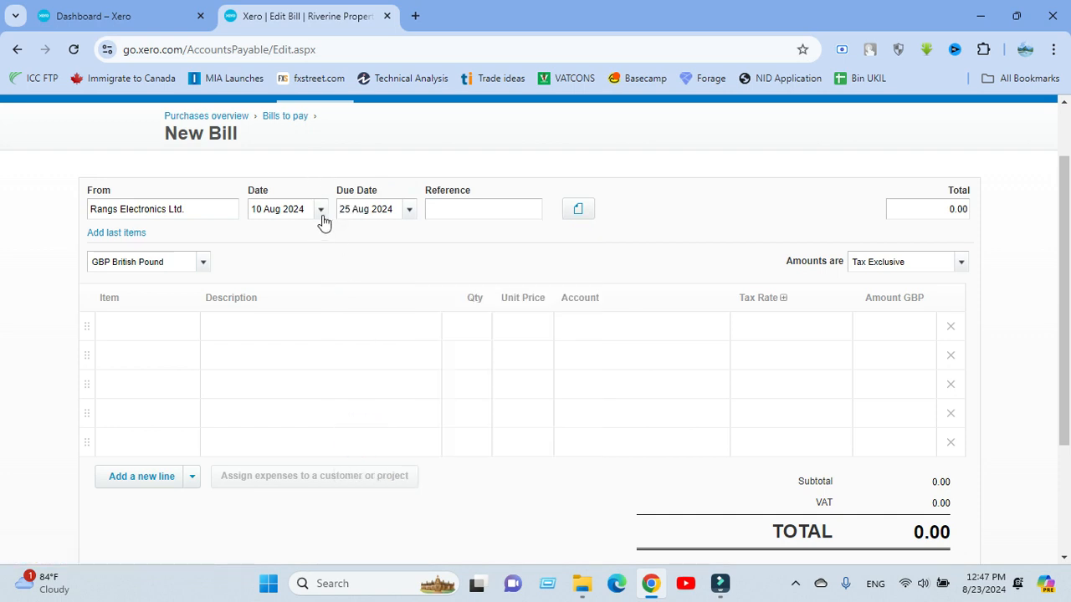
- Change the bill date to 7 Aug 2024 and the due date to 22 Aug 2024
{"action": "left_click", "coordinate": [321, 211]}
{"action": "left_click", "coordinate": [376, 331]}
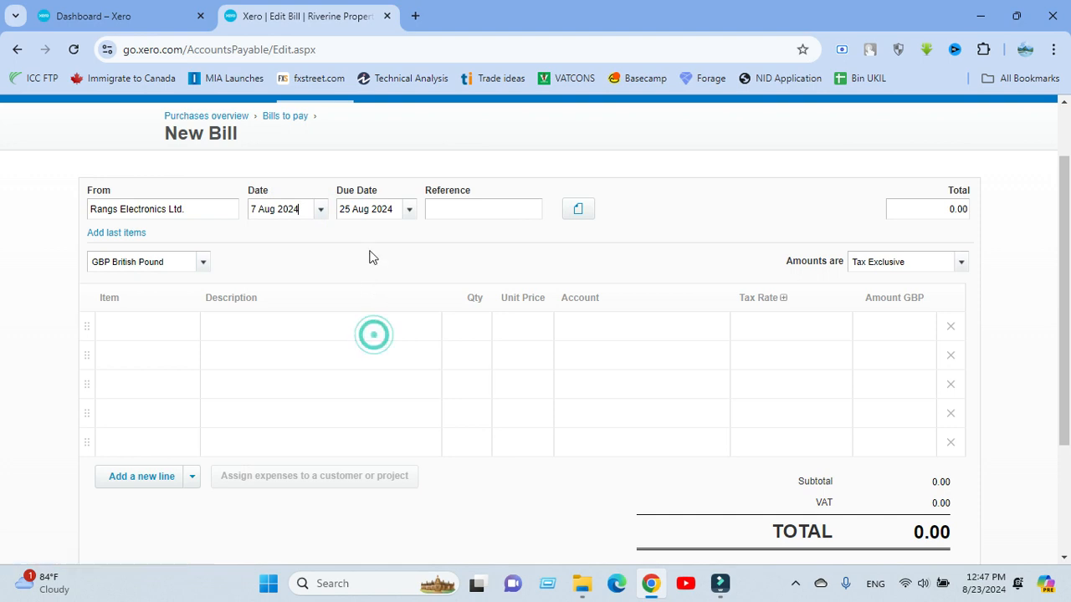
{"action": "left_click", "coordinate": [410, 209]}
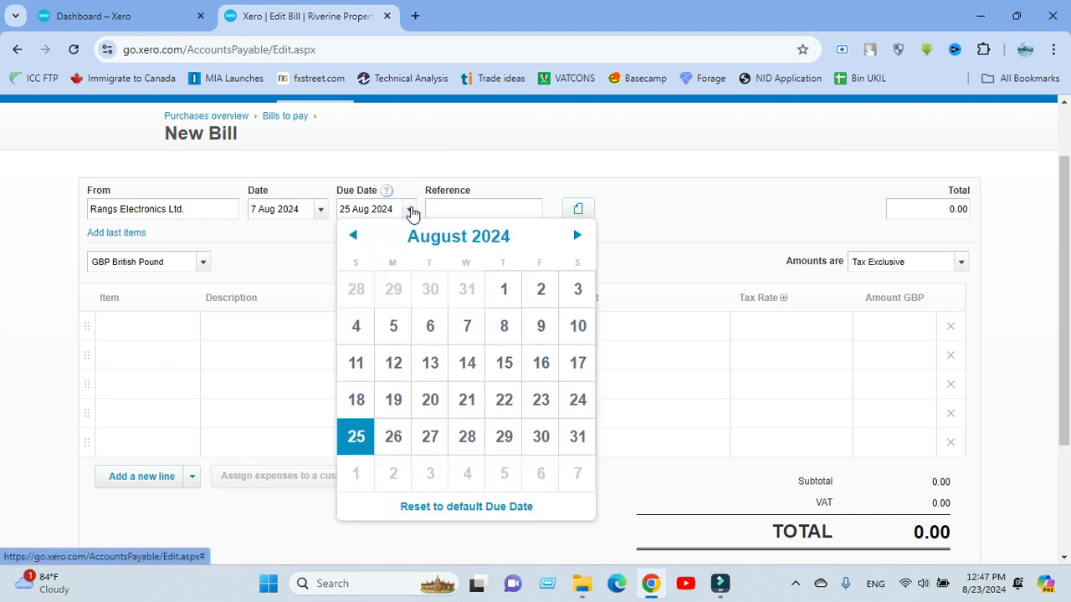
{"action": "left_click", "coordinate": [507, 405]}
- Clear the due date and re-enter it as the day offset +15 from the bill date
{"action": "left_click_drag", "start_coordinate": [398, 209], "coordinate": [268, 209]}
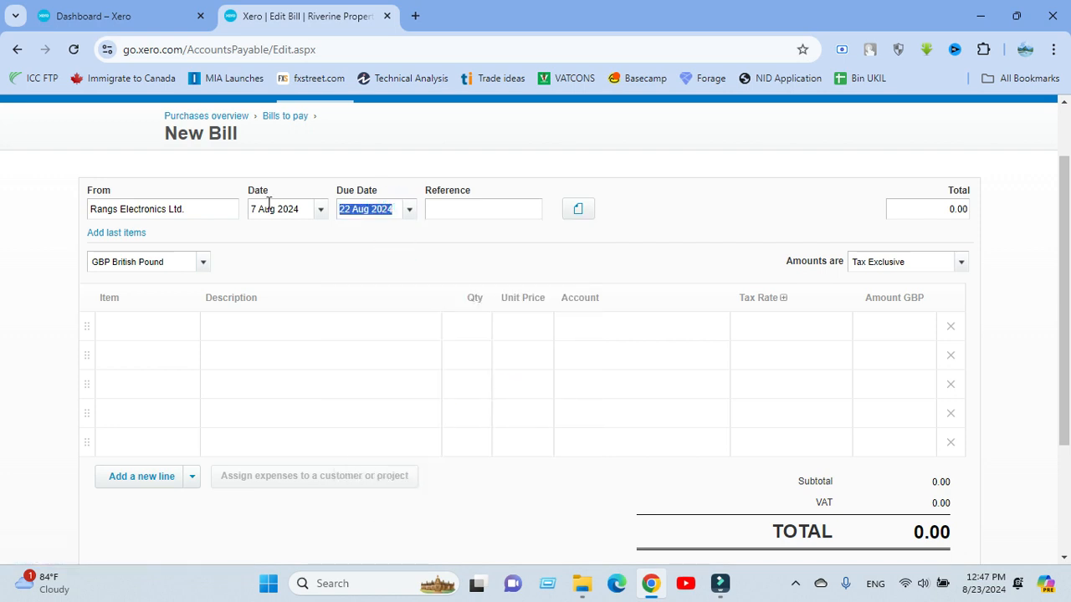
{"action": "key", "text": "BackSpace"}
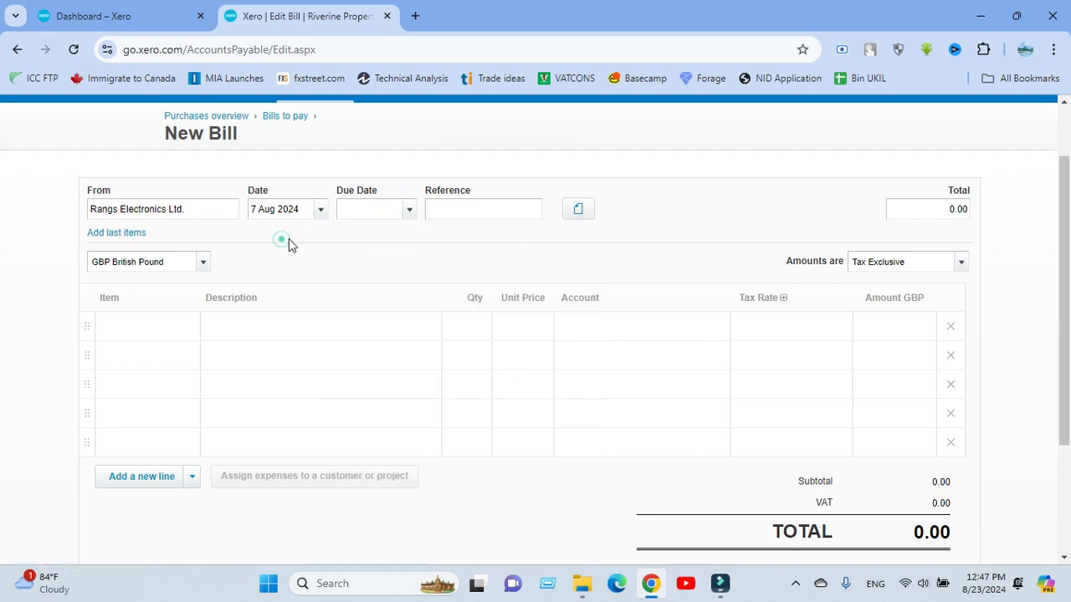
{"action": "left_click", "coordinate": [352, 210]}
{"action": "left_click", "coordinate": [411, 213]}
{"action": "left_click", "coordinate": [411, 211]}
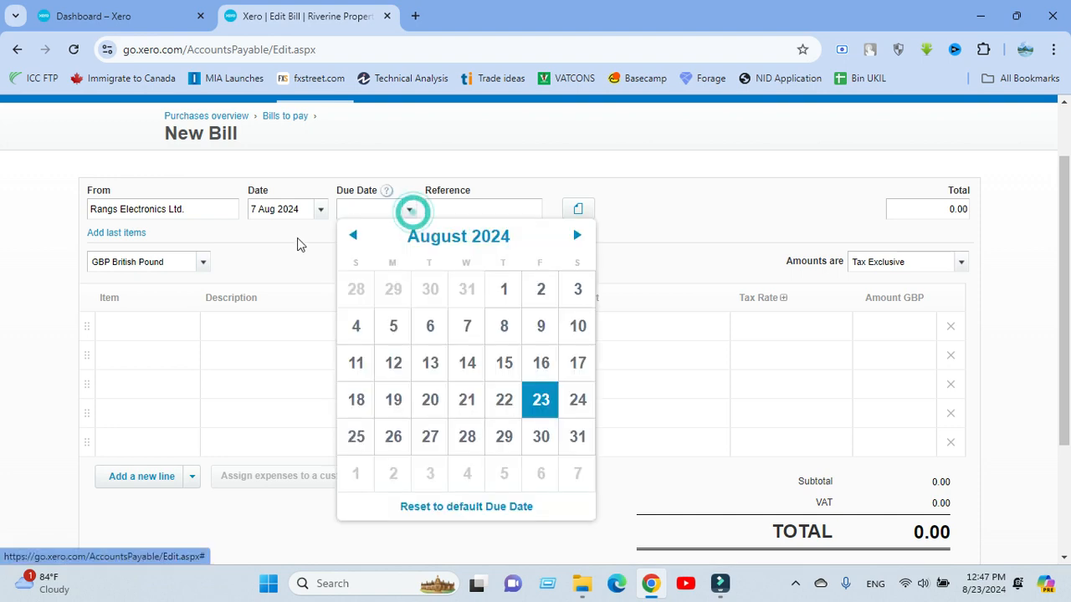
{"action": "left_click", "coordinate": [349, 210]}
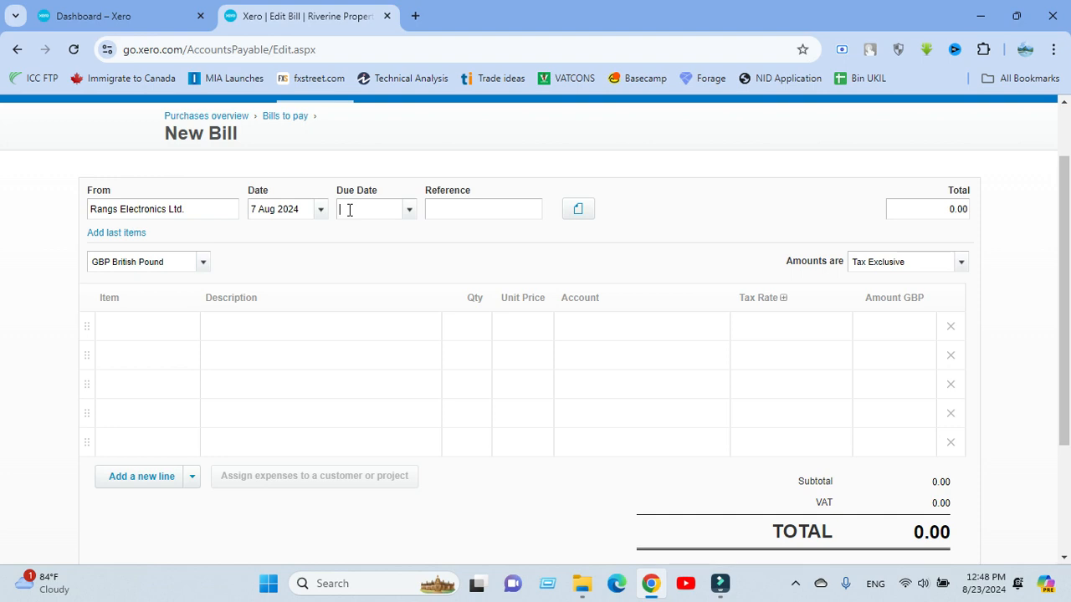
{"action": "type", "text": "+15"}
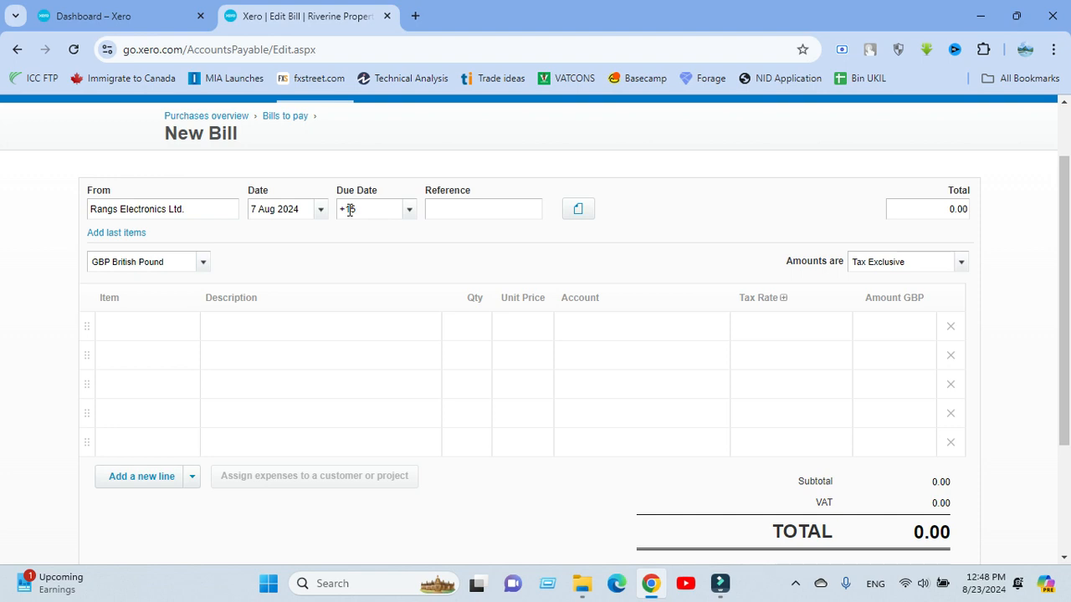
{"action": "left_click", "coordinate": [349, 262]}
{"action": "left_click", "coordinate": [350, 263]}
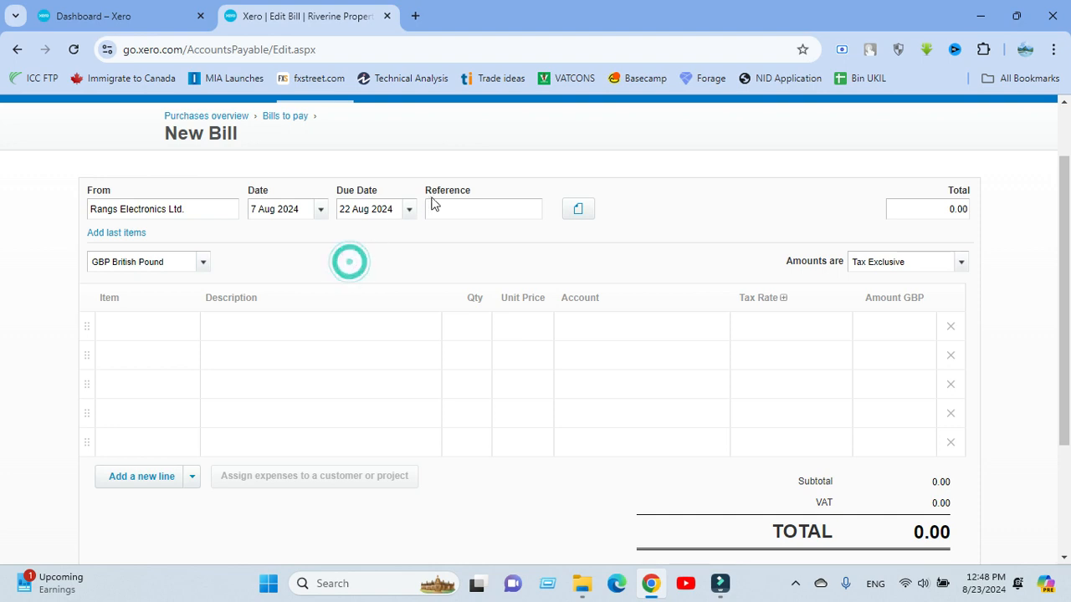
- Enter Inv-5278 as the bill's reference
{"action": "left_click", "coordinate": [438, 206]}
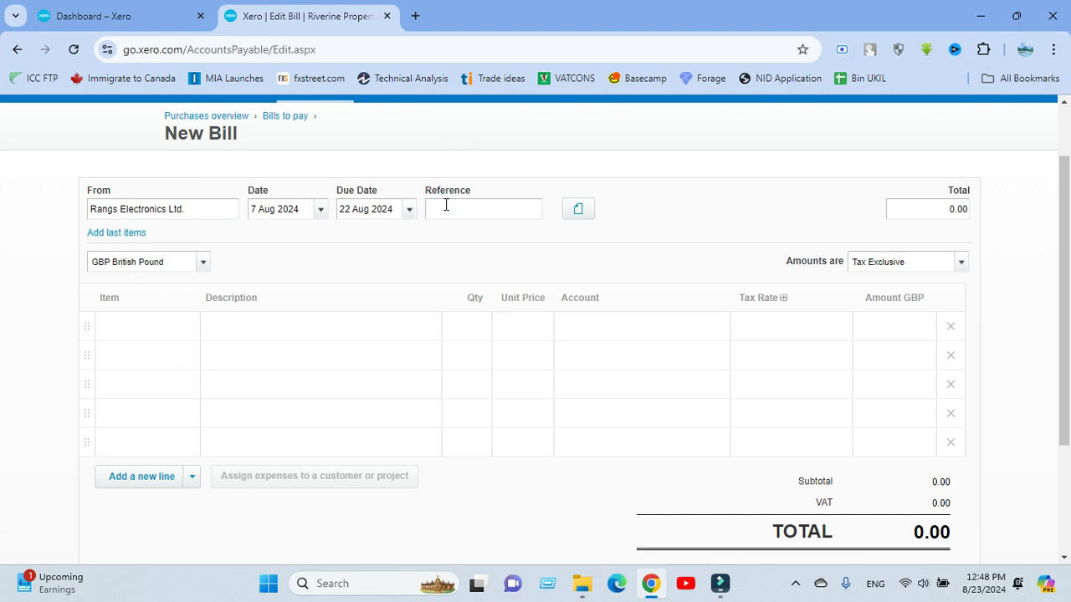
{"action": "type", "text": "Inv-5278"}
{"action": "left_click", "coordinate": [486, 249]}
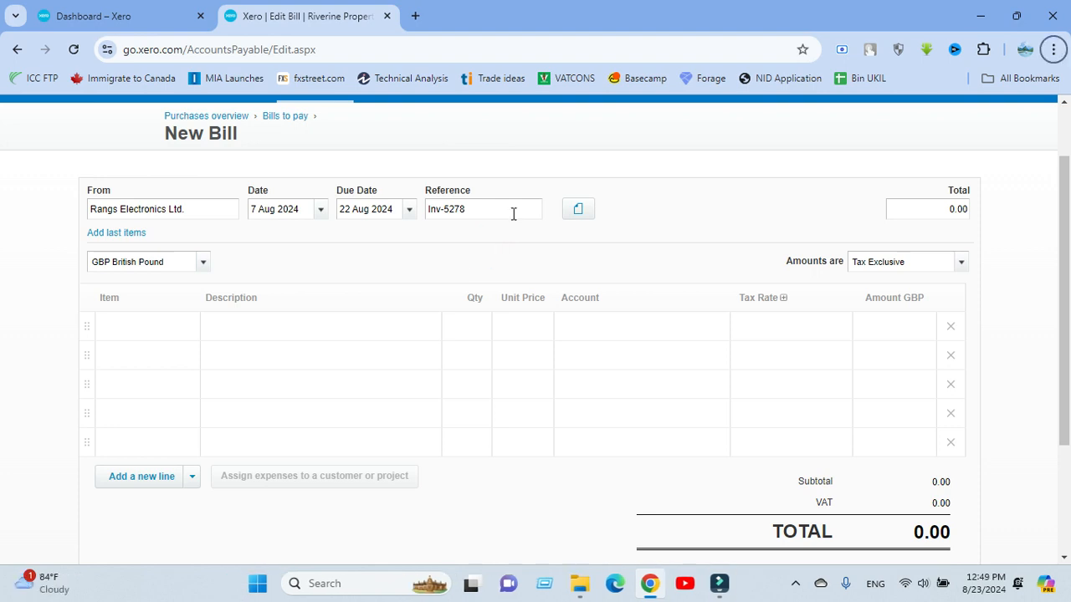
{"action": "left_click", "coordinate": [421, 257]}
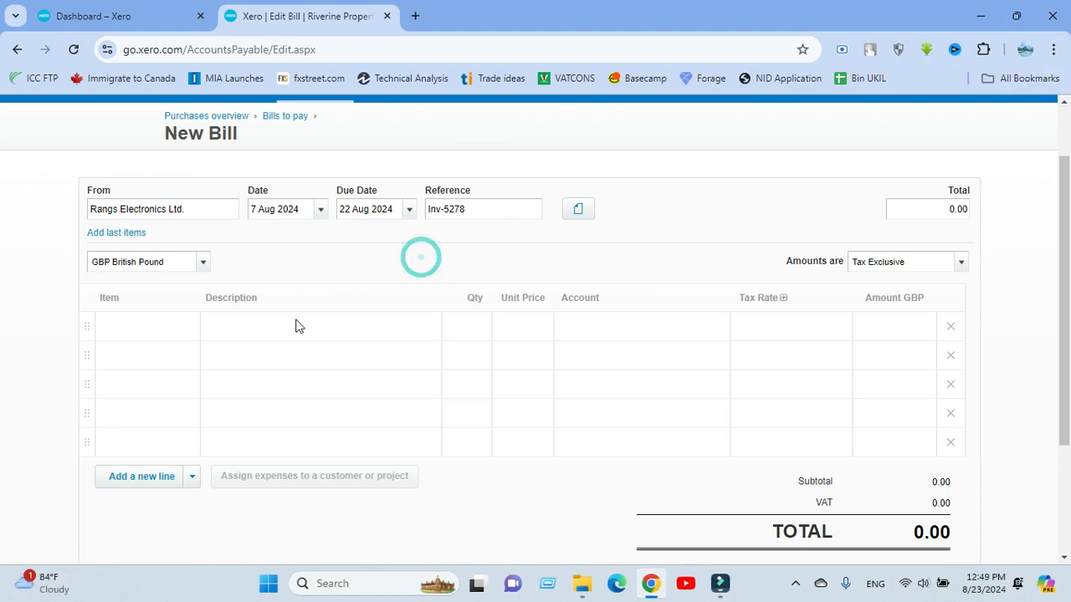
- Open the new item form from the first bill line, review its fields and close it without saving
{"action": "left_click", "coordinate": [296, 320]}
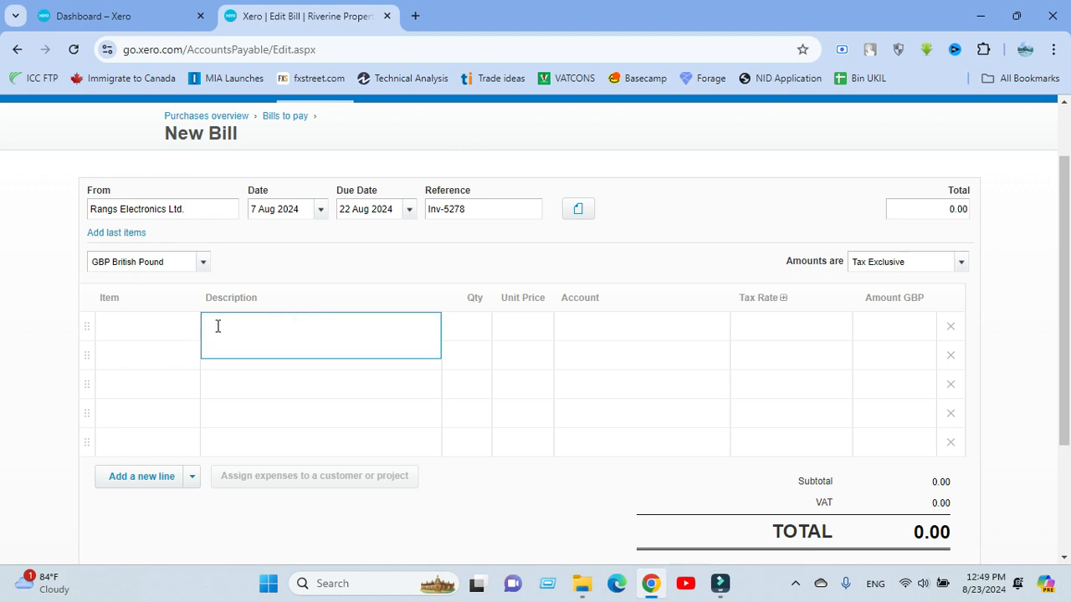
{"action": "left_click", "coordinate": [151, 323]}
{"action": "left_click", "coordinate": [187, 326]}
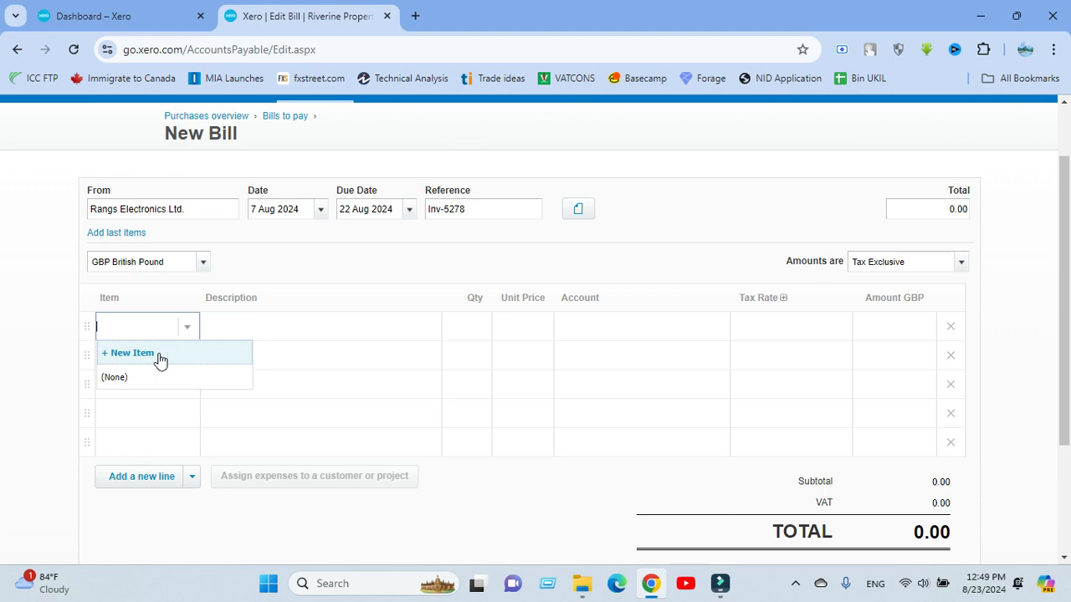
{"action": "left_click", "coordinate": [158, 353]}
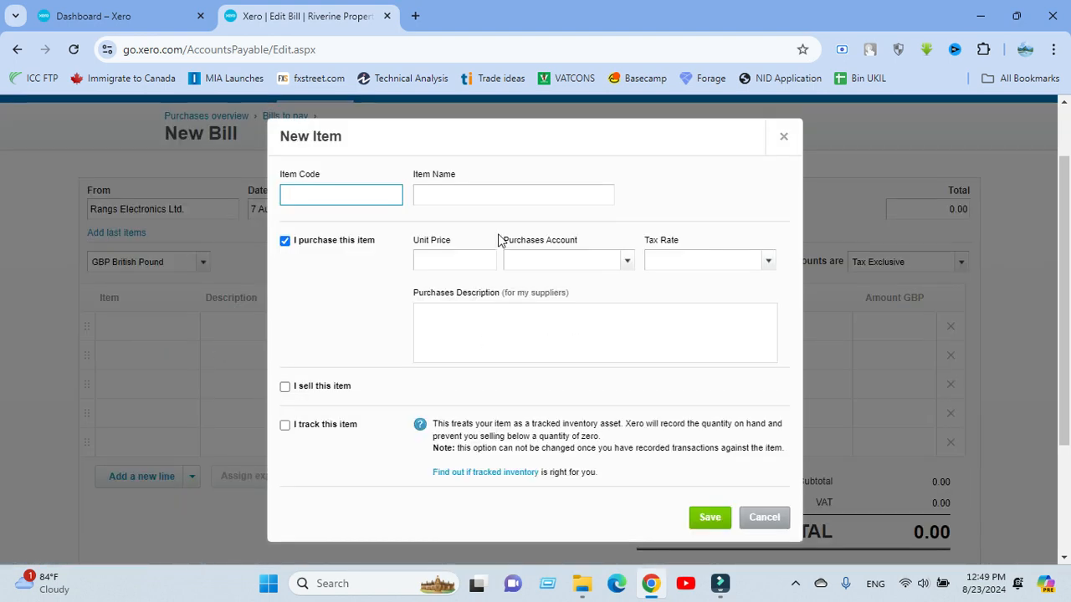
{"action": "left_click", "coordinate": [785, 139]}
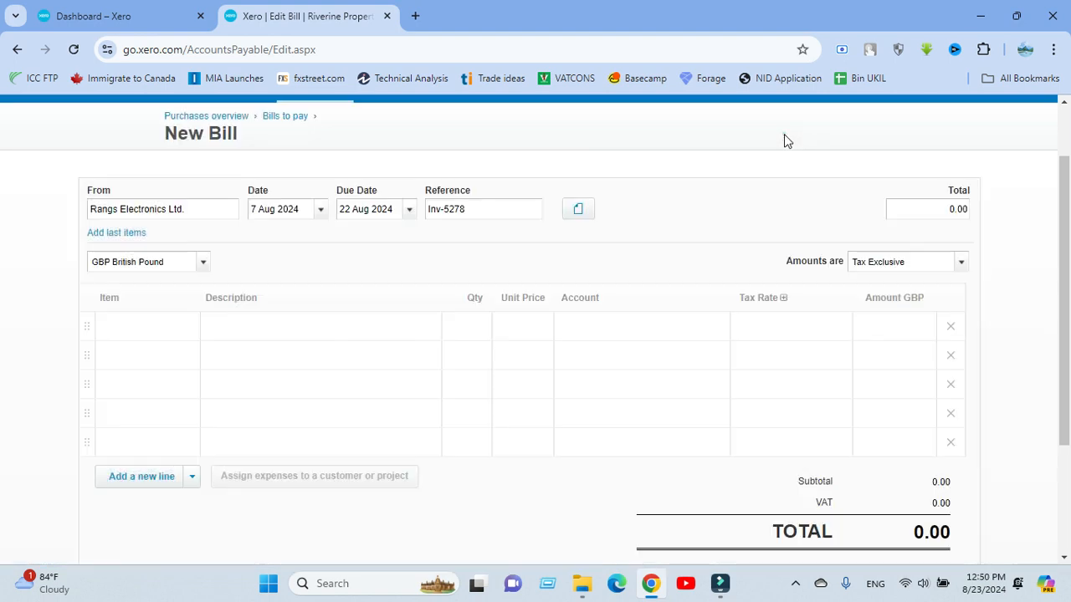
- Describe the first bill line as "Air Conditioner 2 Ton", leaving its item blank
{"action": "left_click", "coordinate": [439, 252]}
{"action": "left_click", "coordinate": [292, 328]}
{"action": "left_click", "coordinate": [447, 254]}
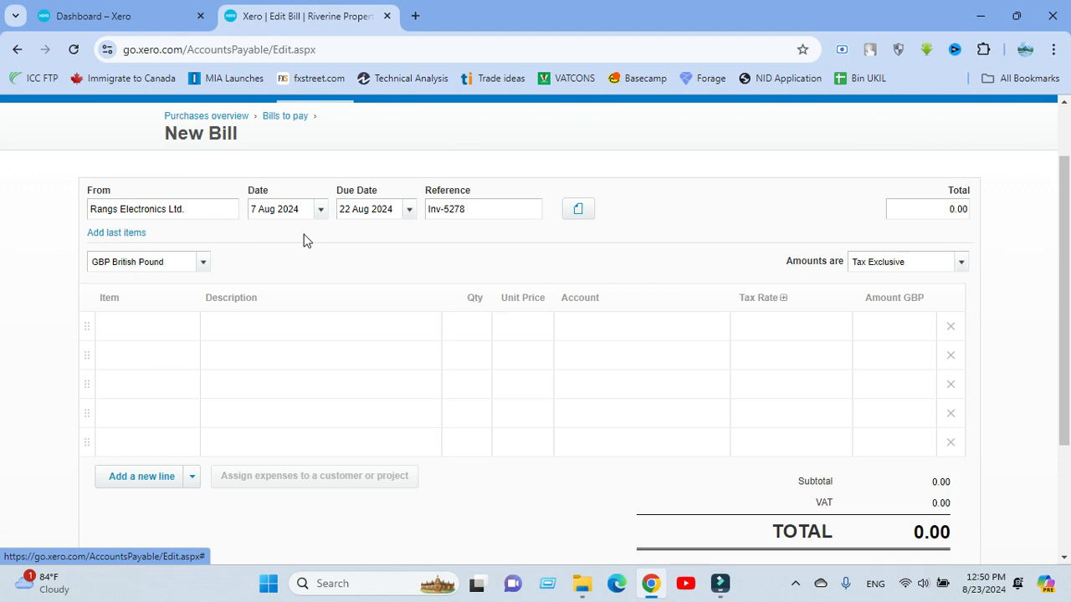
{"action": "left_click", "coordinate": [279, 322]}
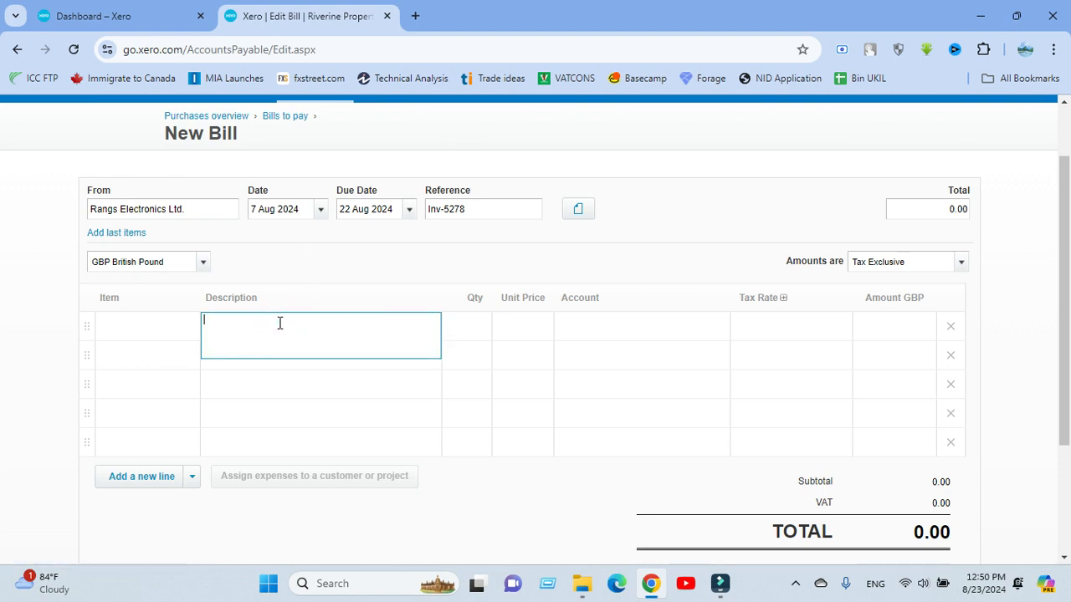
{"action": "type", "text": "Air Conditioner 2 Ton"}
{"action": "left_click", "coordinate": [433, 247]}
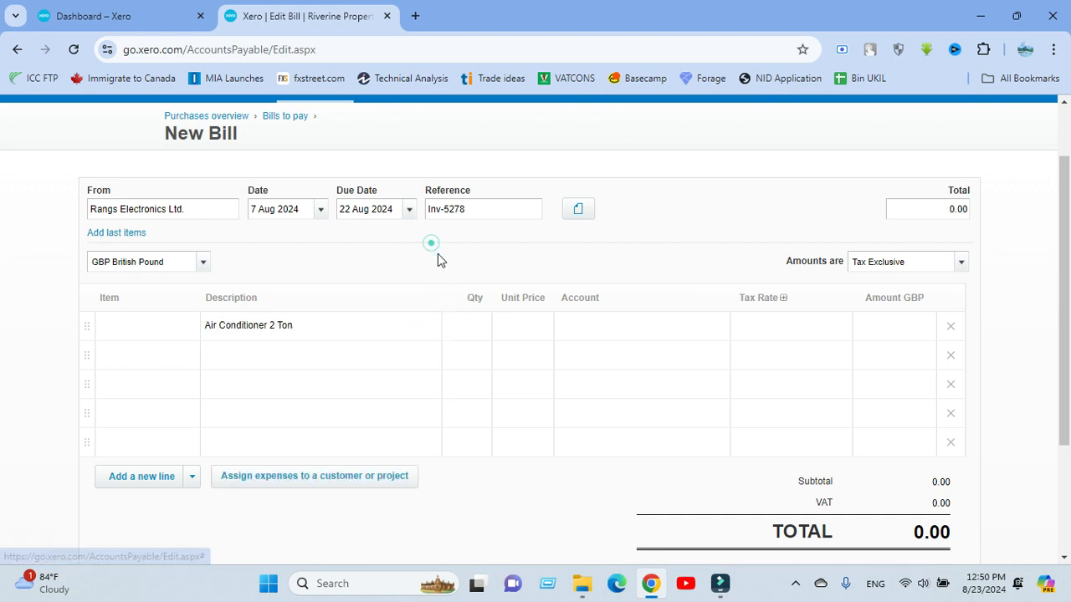
- Give the air conditioner line a quantity of 5 and a unit price of 100000
{"action": "left_click", "coordinate": [454, 325]}
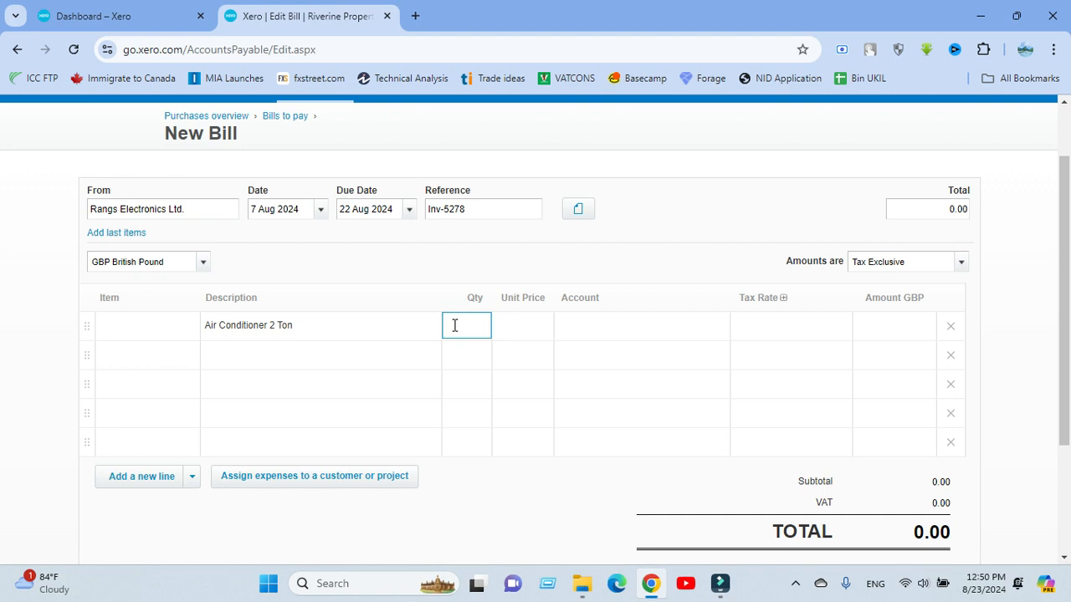
{"action": "left_click", "coordinate": [519, 247]}
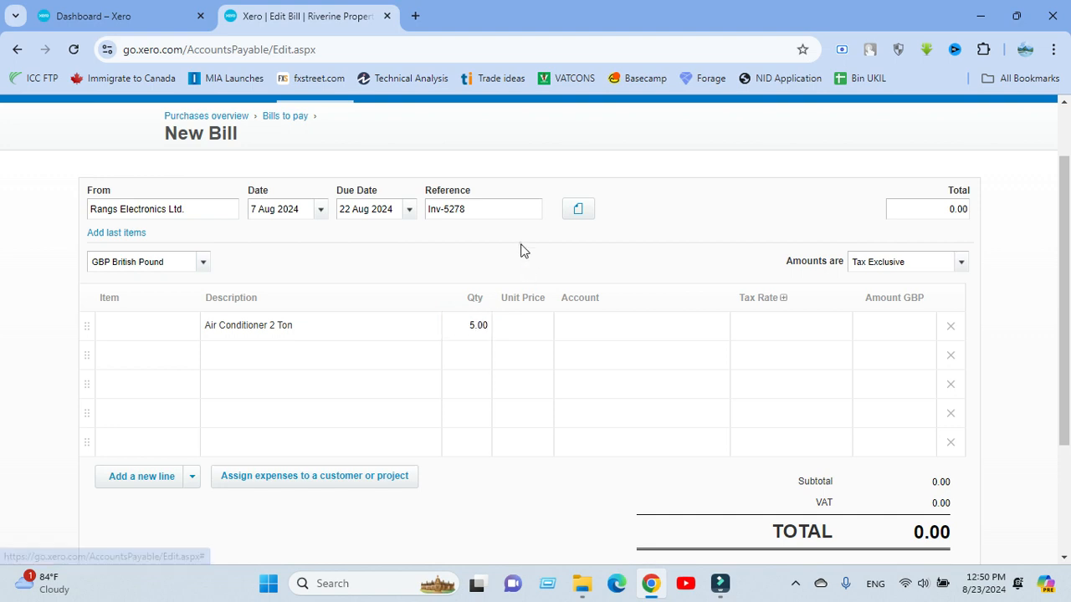
{"action": "left_click", "coordinate": [522, 329]}
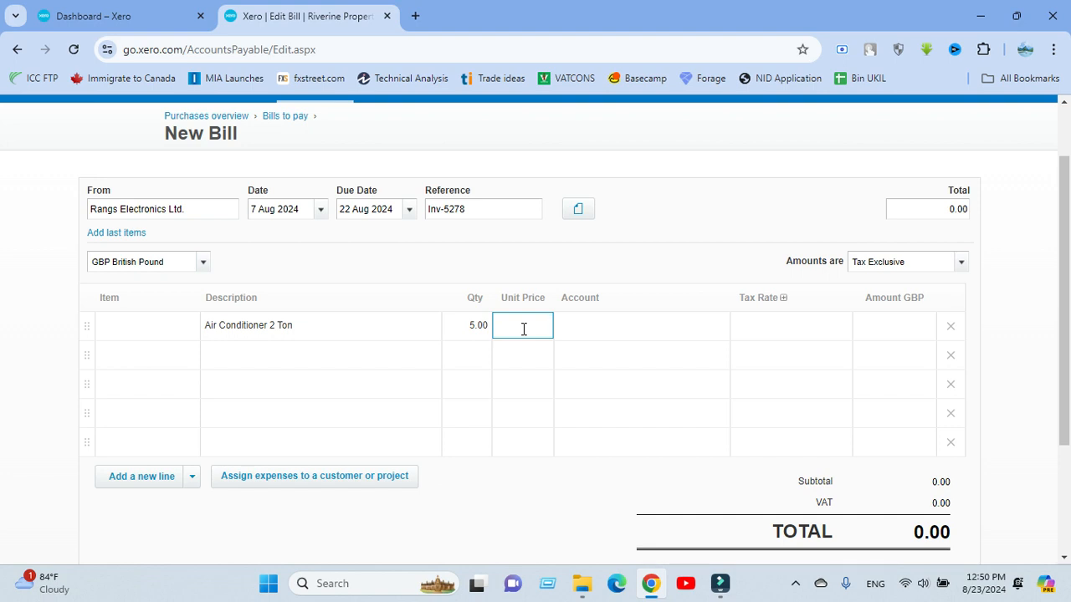
{"action": "type", "text": "100000"}
{"action": "left_click", "coordinate": [504, 259]}
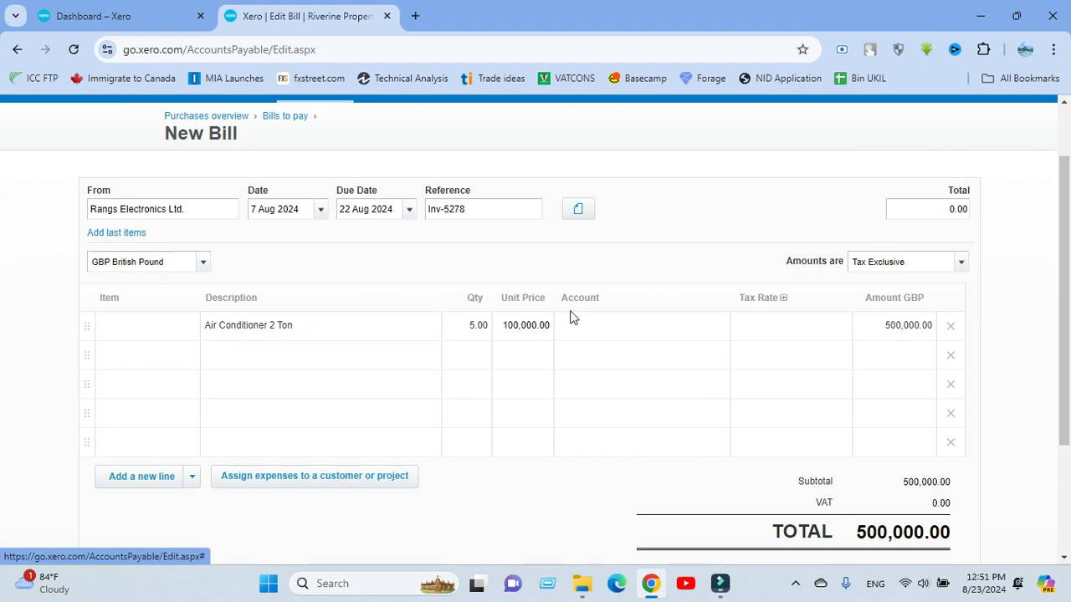
- Assign the air conditioner line to the 710 - Office Equipment account
{"action": "left_click", "coordinate": [615, 259]}
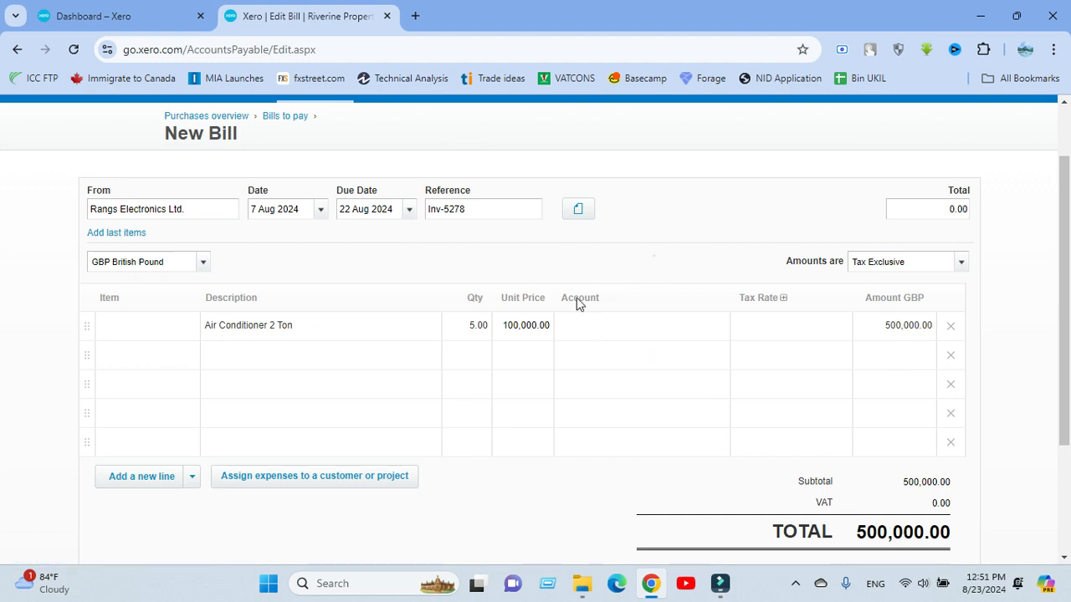
{"action": "left_click", "coordinate": [516, 260]}
{"action": "left_click", "coordinate": [613, 260]}
{"action": "left_click", "coordinate": [619, 326]}
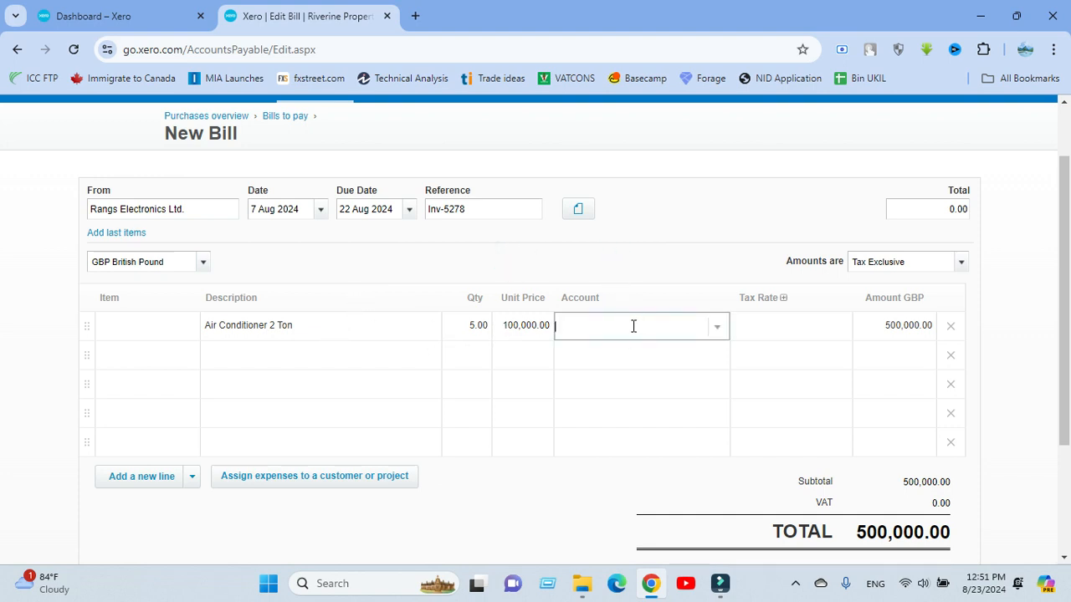
{"action": "left_click", "coordinate": [634, 326]}
{"action": "type", "text": "equ"}
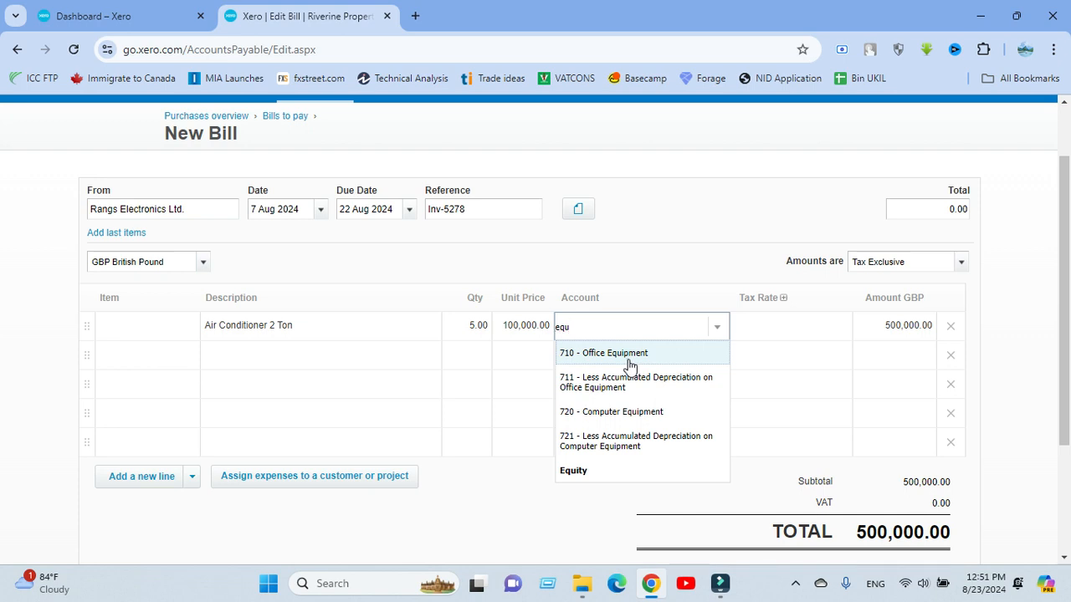
{"action": "left_click", "coordinate": [629, 360]}
{"action": "left_click", "coordinate": [657, 251]}
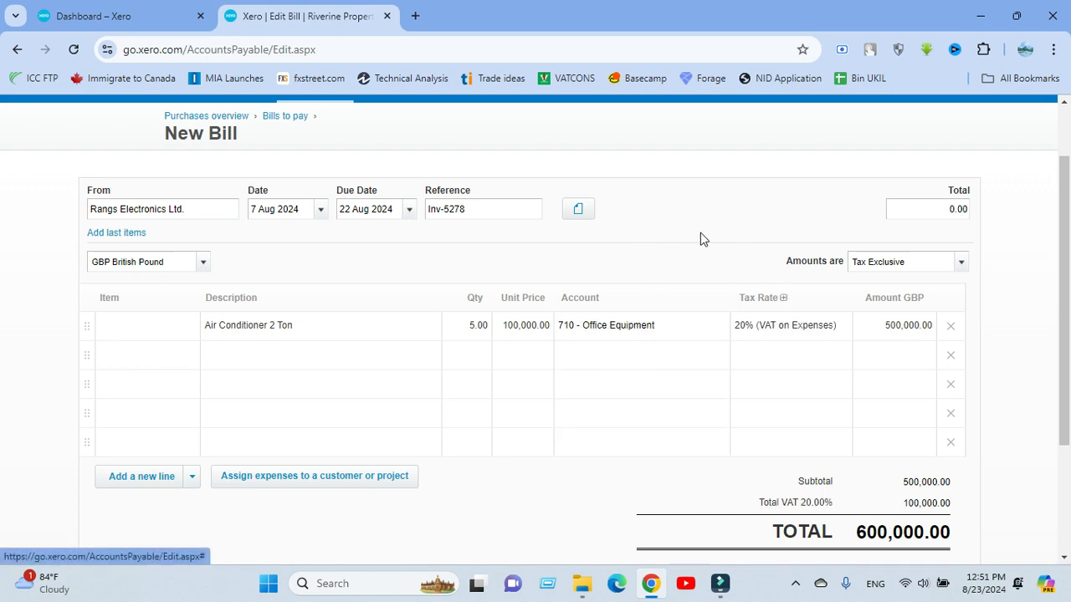
{"action": "left_click", "coordinate": [701, 238]}
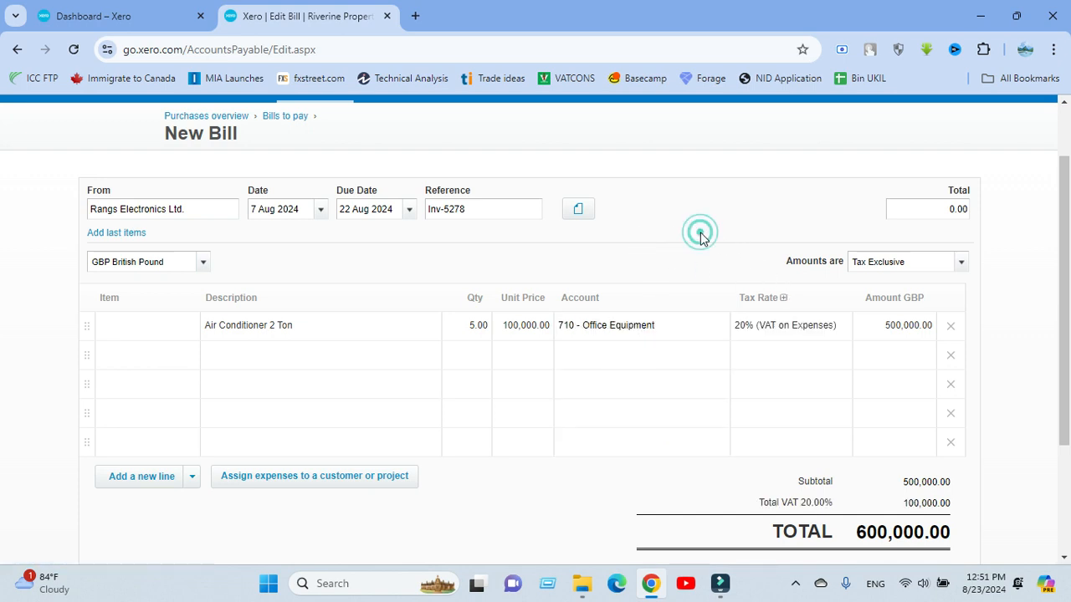
- Clear the default tax rate on the air conditioner line and set it to No VAT
{"action": "left_click", "coordinate": [770, 328]}
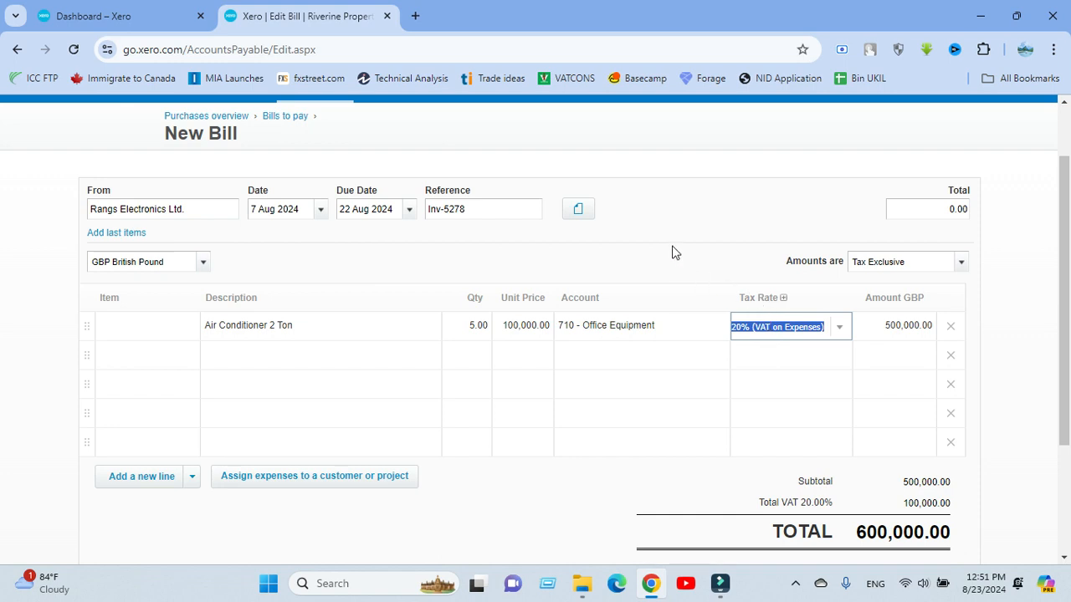
{"action": "key", "text": "BackSpace"}
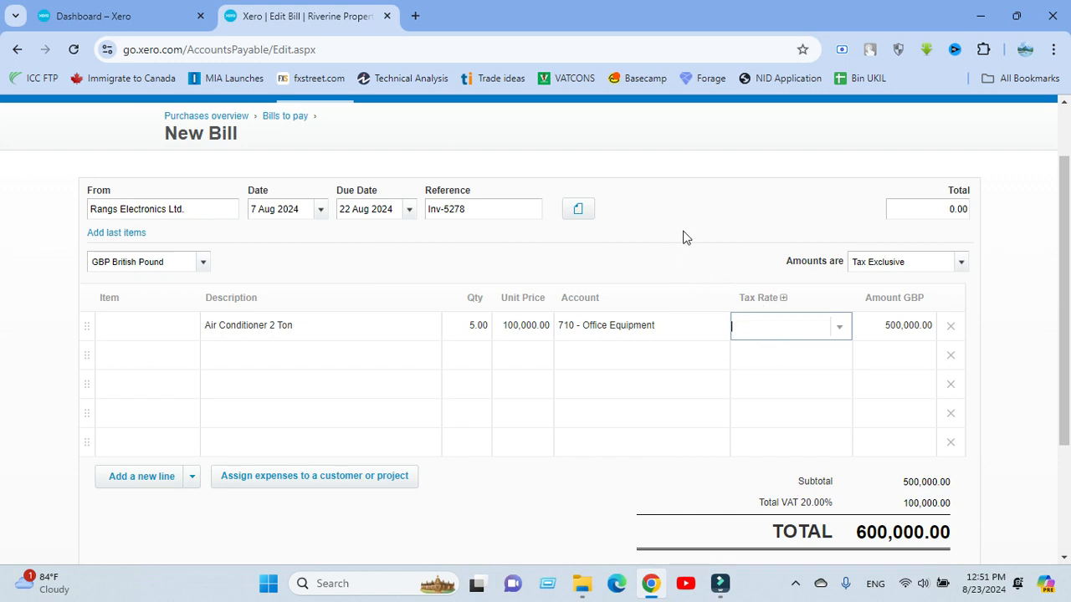
{"action": "left_click", "coordinate": [682, 230]}
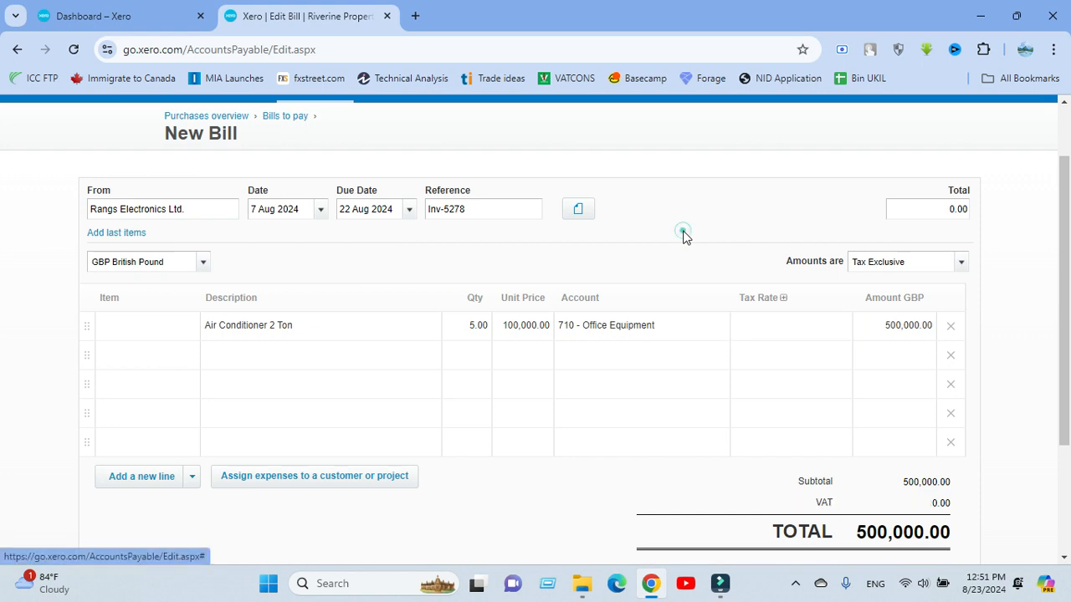
{"action": "left_click", "coordinate": [828, 325]}
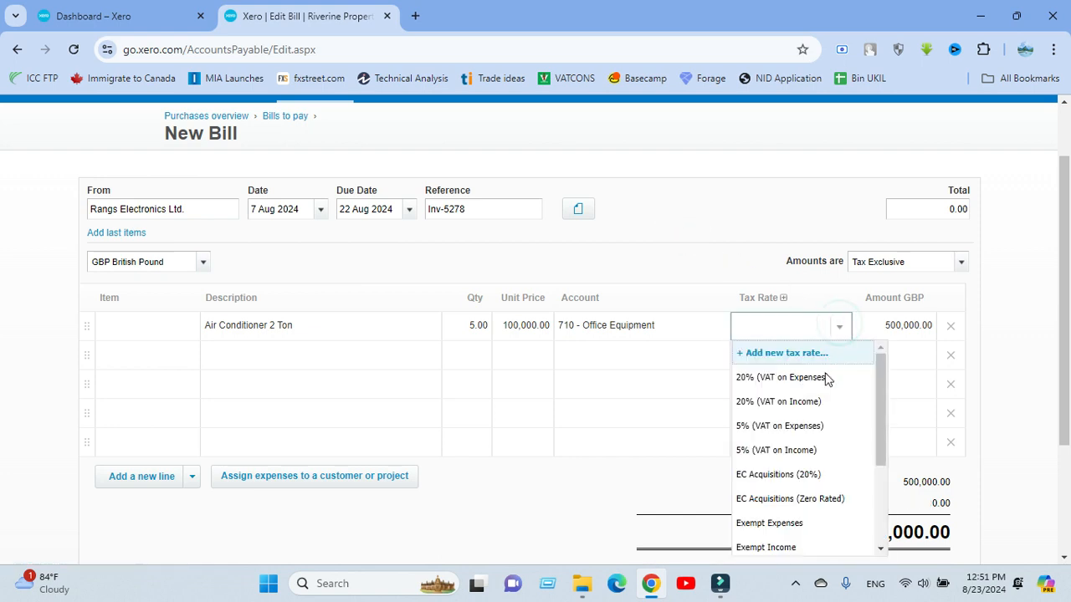
{"action": "scroll", "coordinate": [812, 494], "scroll_direction": "down", "scroll_amount": 3}
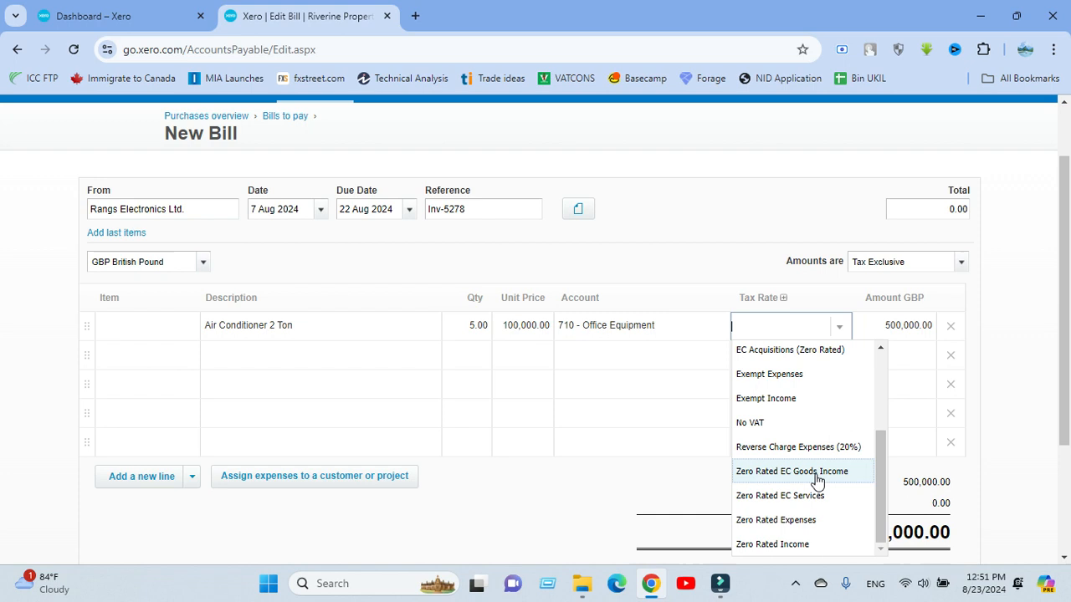
{"action": "left_click", "coordinate": [807, 423]}
{"action": "left_click", "coordinate": [707, 237]}
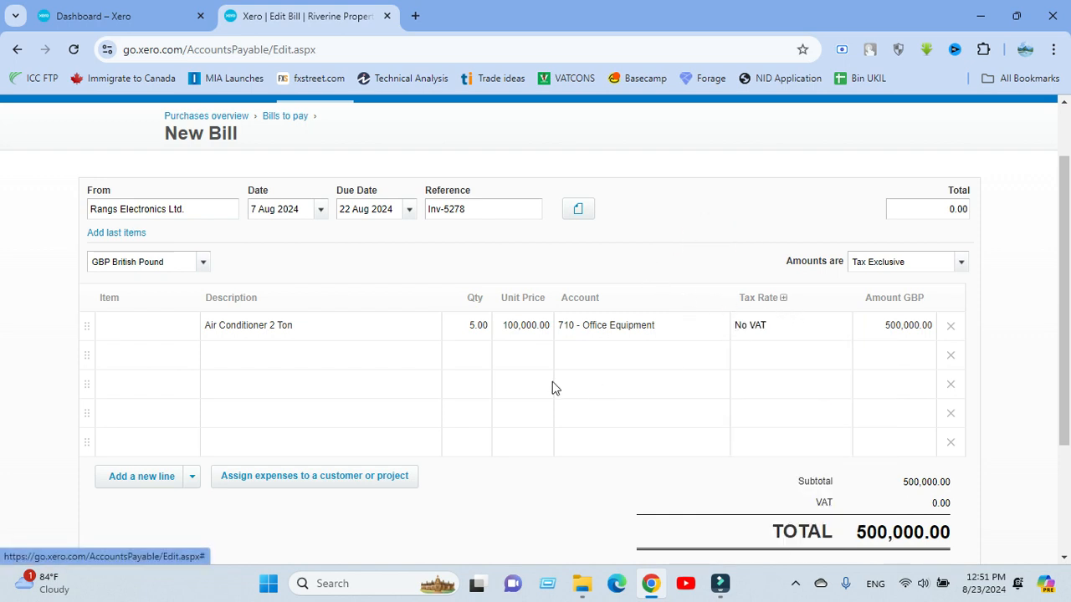
{"action": "left_click", "coordinate": [658, 215]}
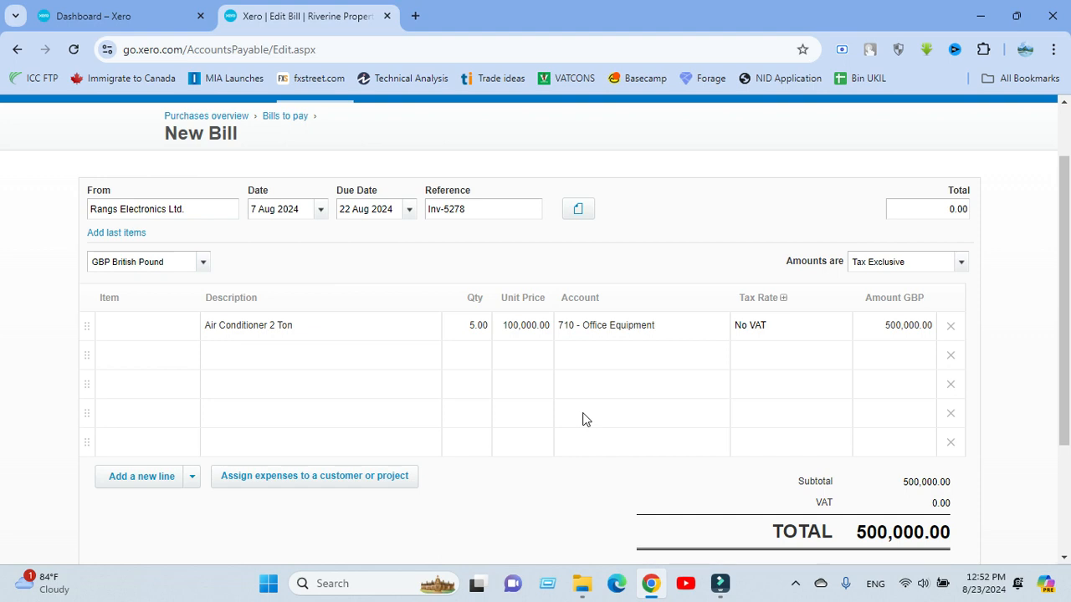
- Open the bill's related files and place the browser beside File Explorer showing the Amazon-20 folder from Supplier bill
{"action": "left_click", "coordinate": [581, 211]}
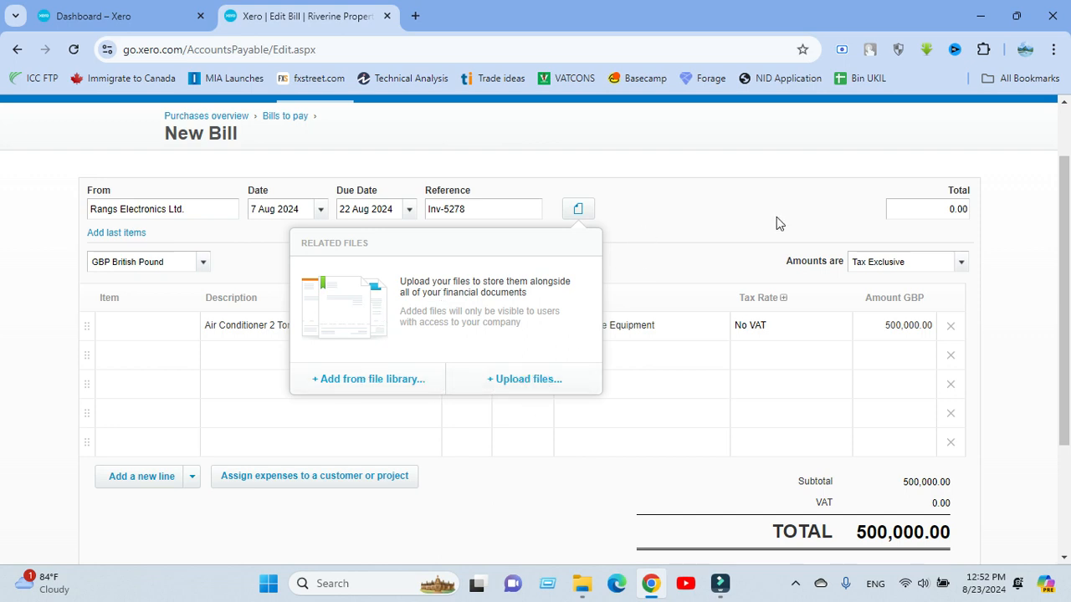
{"action": "left_click", "coordinate": [1013, 16]}
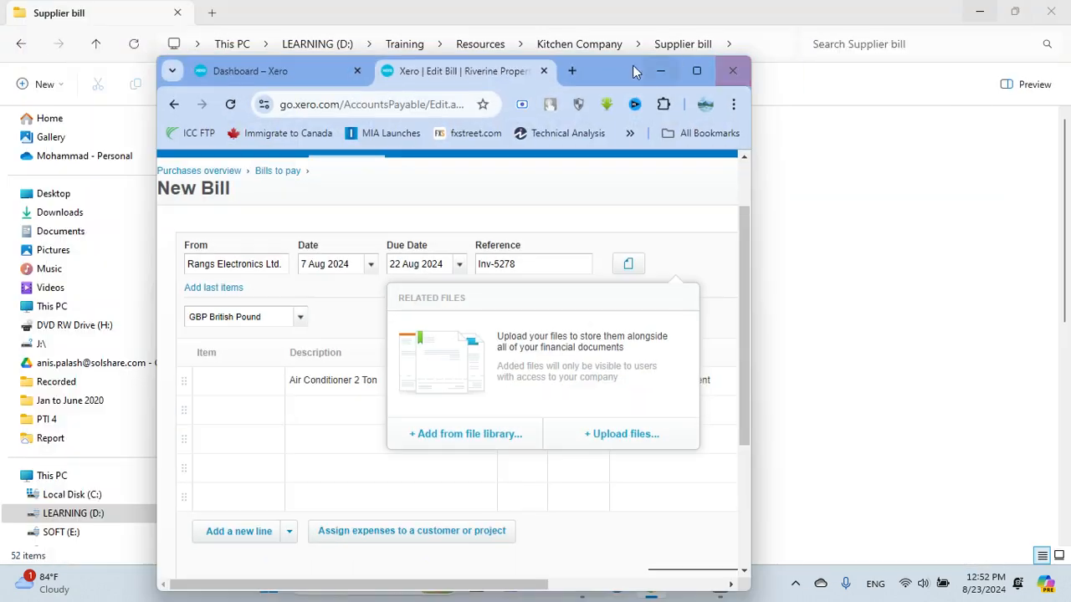
{"action": "left_click_drag", "start_coordinate": [593, 68], "coordinate": [855, 82]}
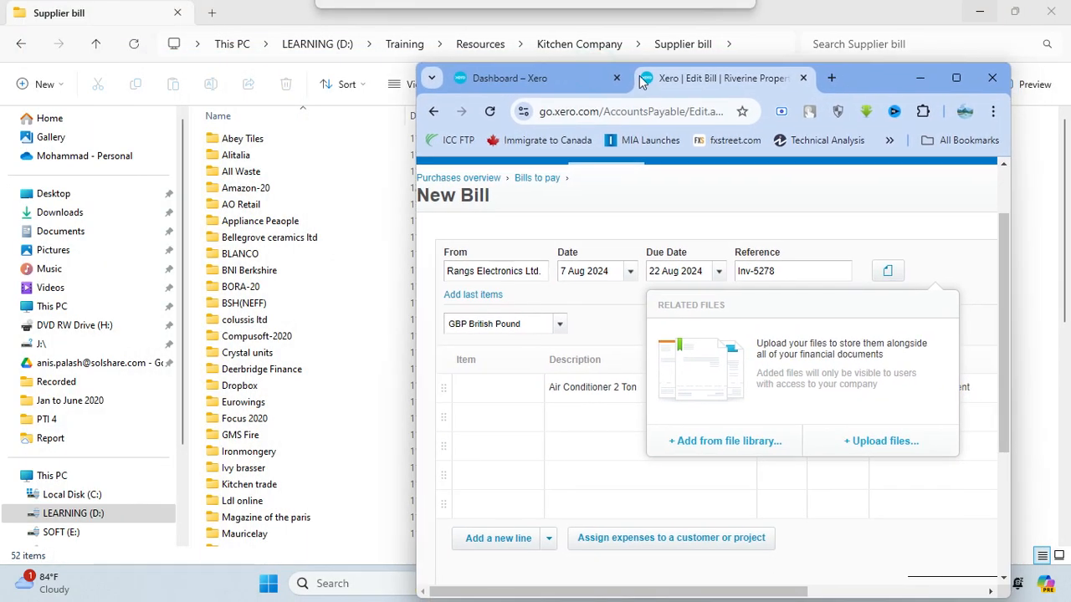
{"action": "left_click", "coordinate": [247, 188]}
{"action": "double_click", "coordinate": [249, 188]}
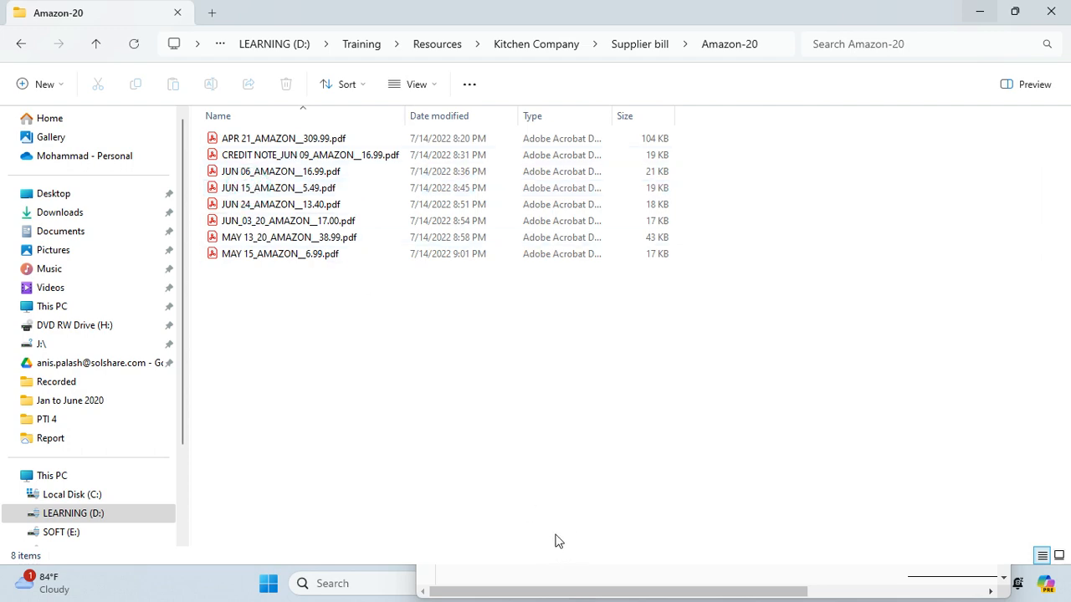
{"action": "left_click", "coordinate": [650, 583]}
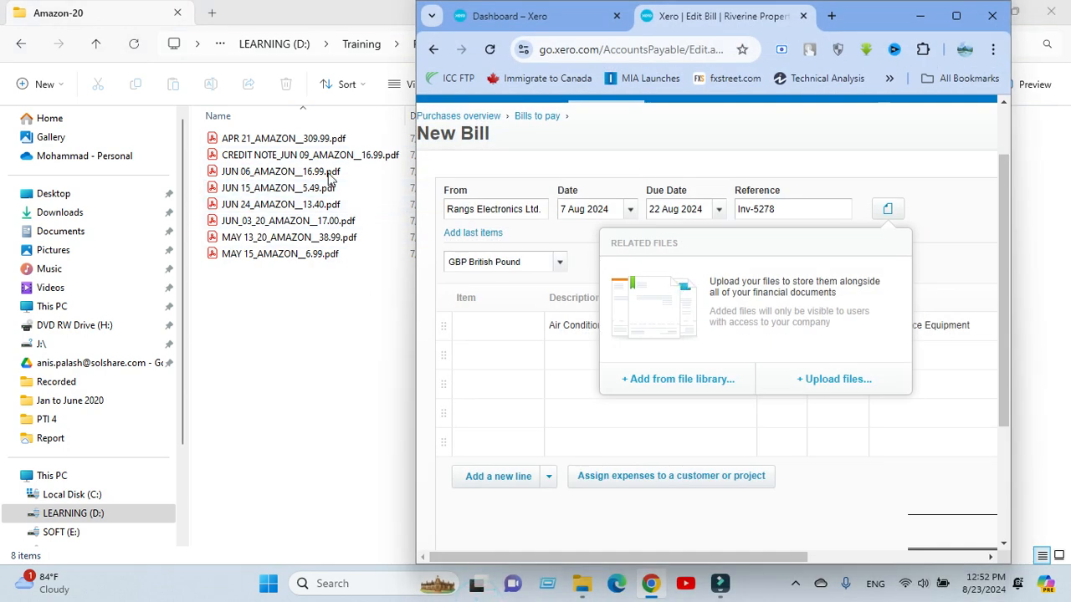
- Attach JUN 06_AMAZON__16.99.pdf, JUN 15_AMAZON__5.49.pdf and JUN_03_20_AMAZON__17.00.pdf from the folder to the bill, then restore the browser to full screen
{"action": "left_click_drag", "start_coordinate": [276, 171], "coordinate": [740, 312]}
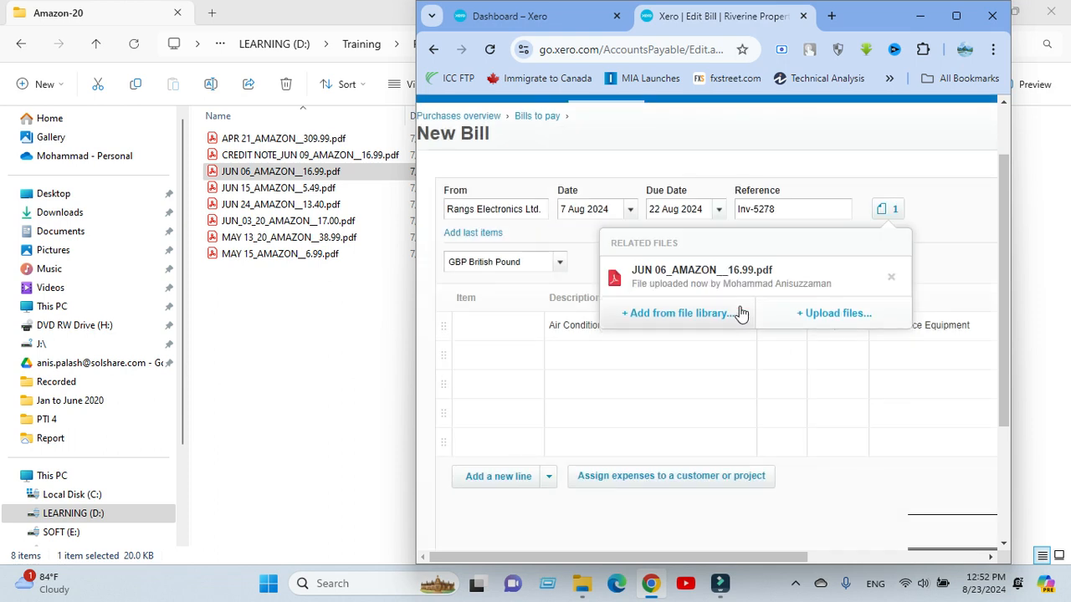
{"action": "left_click", "coordinate": [940, 216]}
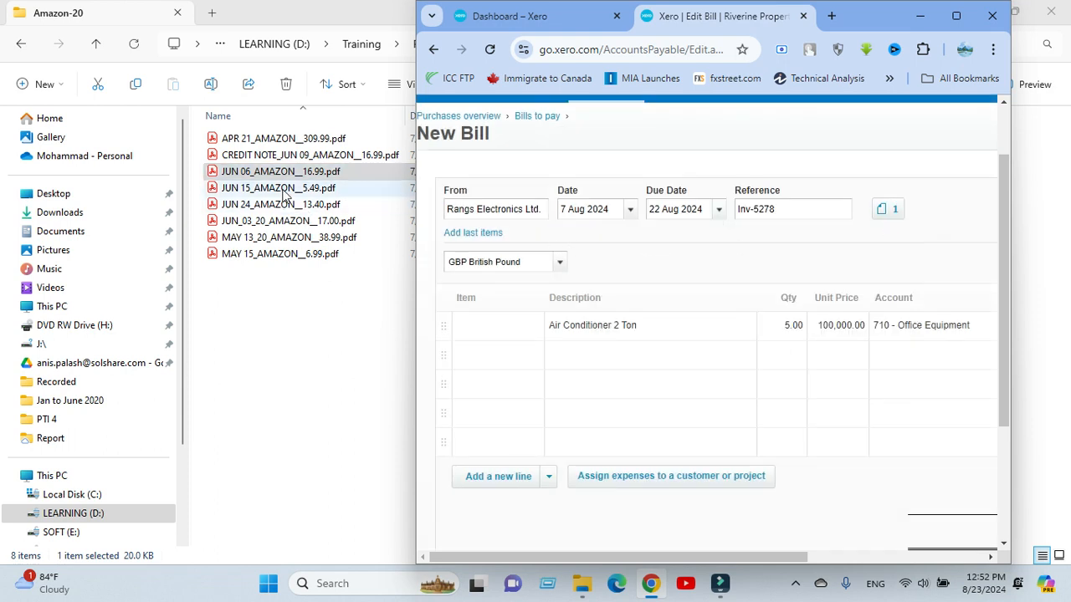
{"action": "left_click_drag", "start_coordinate": [314, 193], "coordinate": [771, 402]}
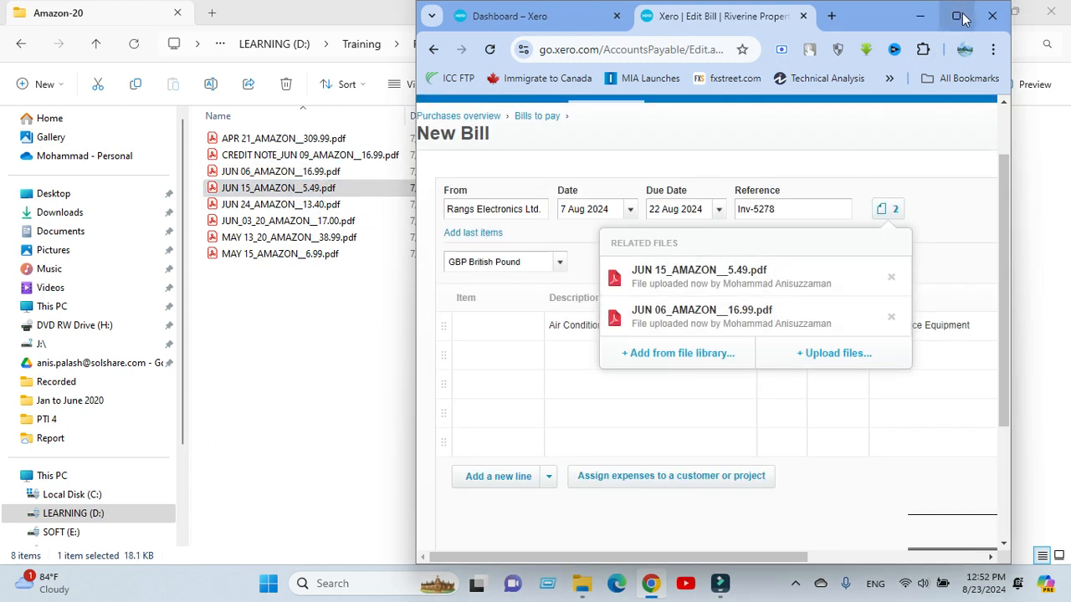
{"action": "left_click_drag", "start_coordinate": [289, 220], "coordinate": [760, 496]}
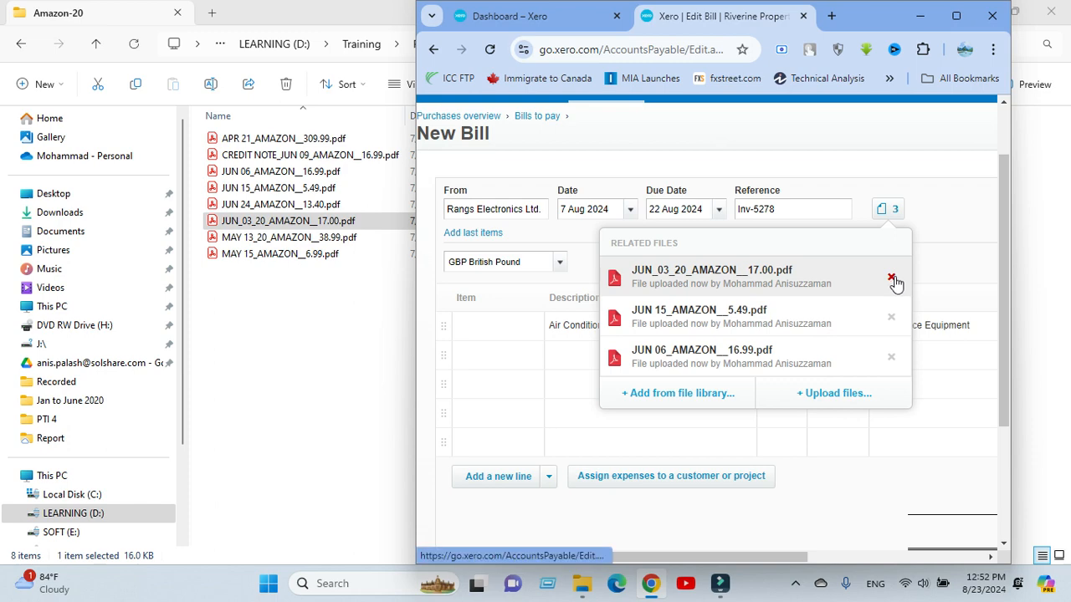
{"action": "left_click", "coordinate": [955, 16]}
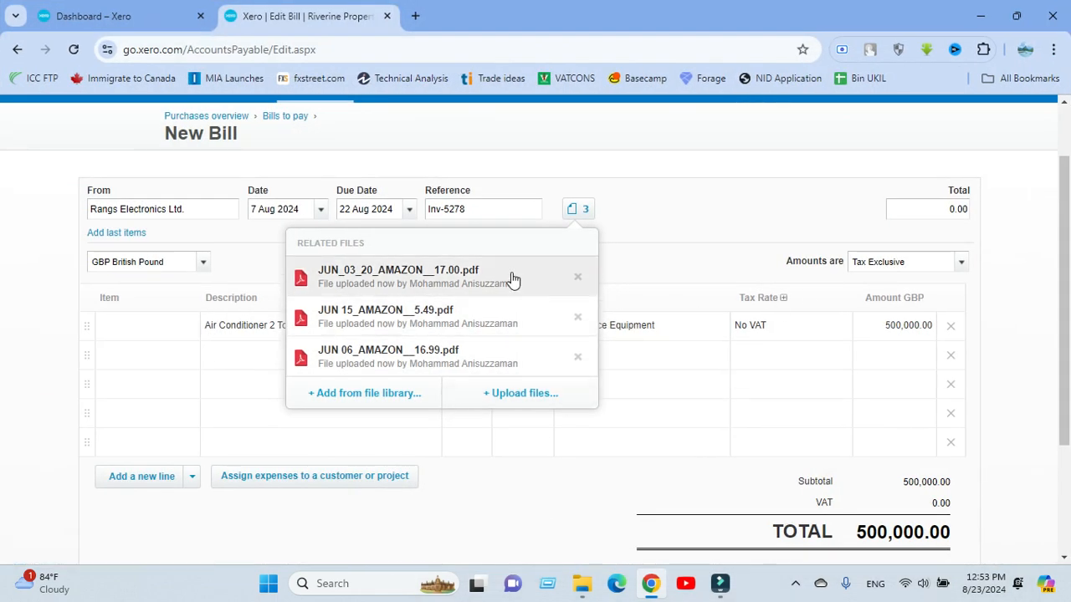
{"action": "left_click", "coordinate": [695, 211]}
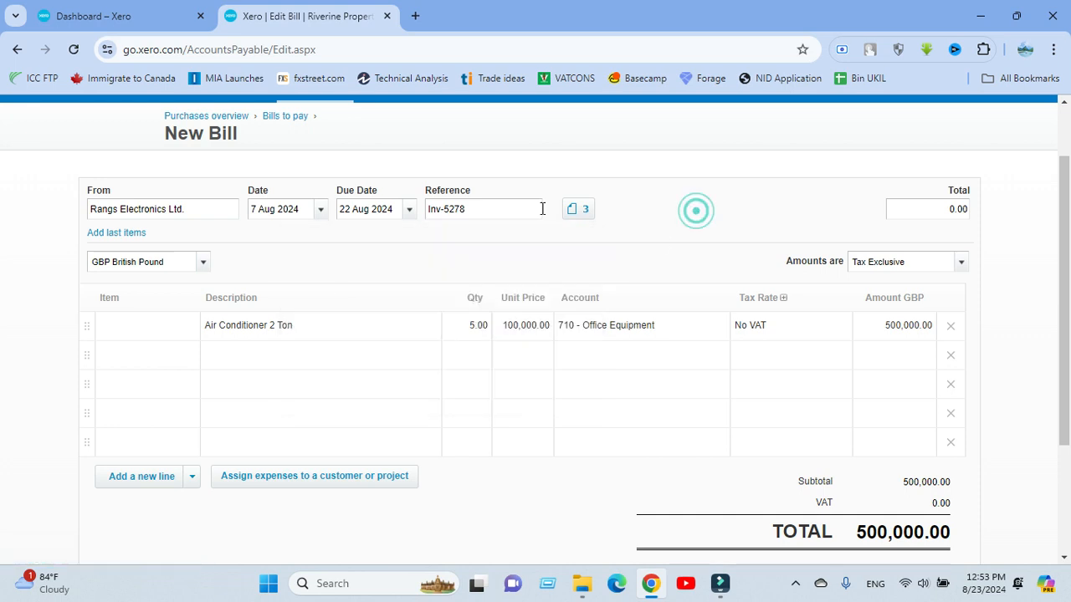
- Preview the attached JUN_03_20_AMAZON__17.00.pdf and enlarge its preview window to nearly the full page width
{"action": "left_click", "coordinate": [574, 216]}
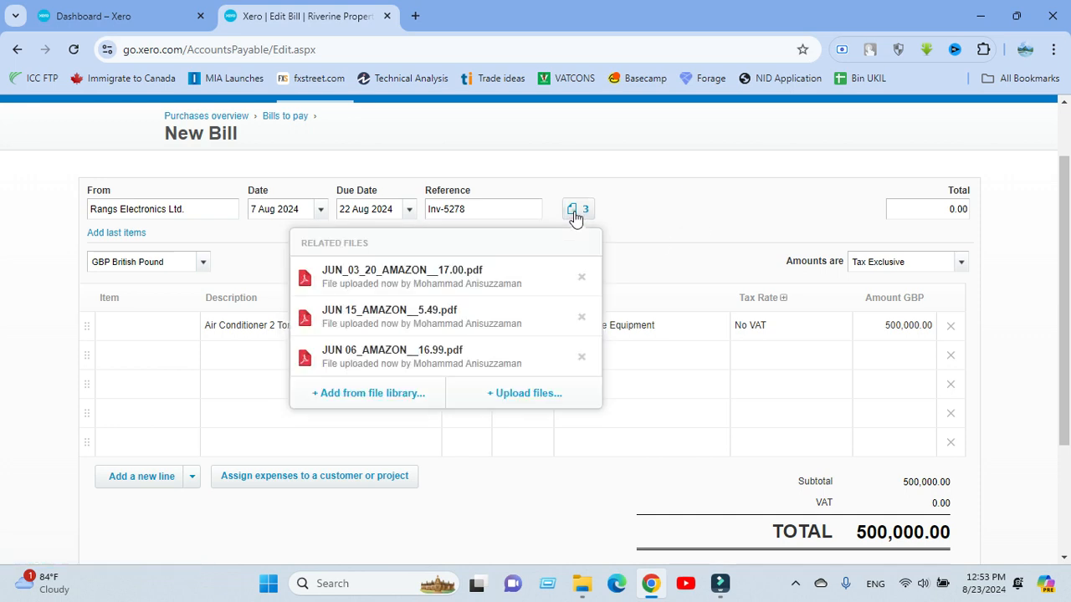
{"action": "left_click", "coordinate": [376, 278]}
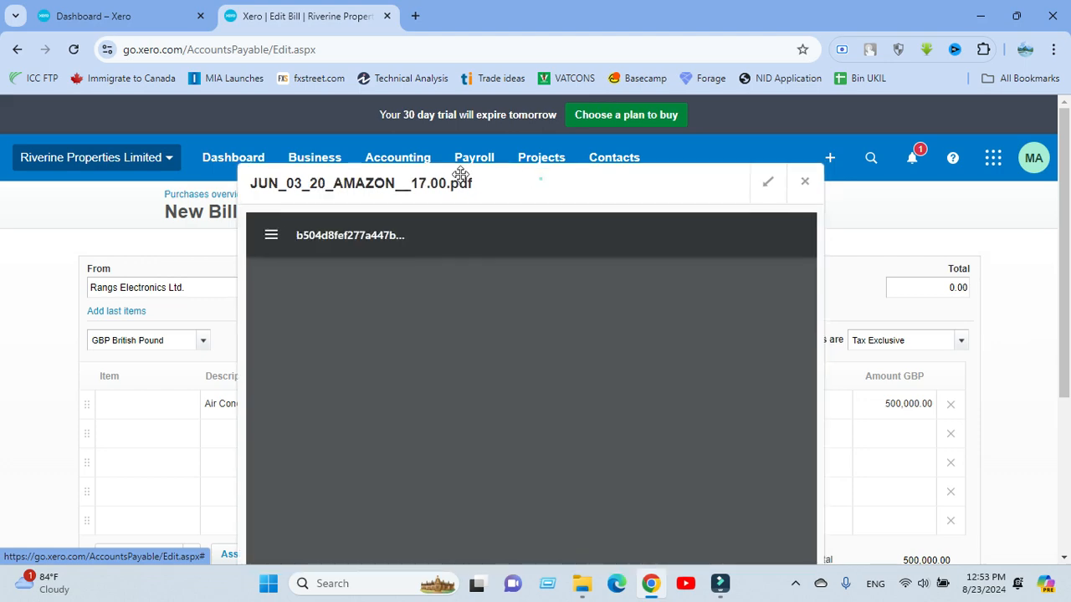
{"action": "left_click_drag", "start_coordinate": [547, 168], "coordinate": [499, 113]}
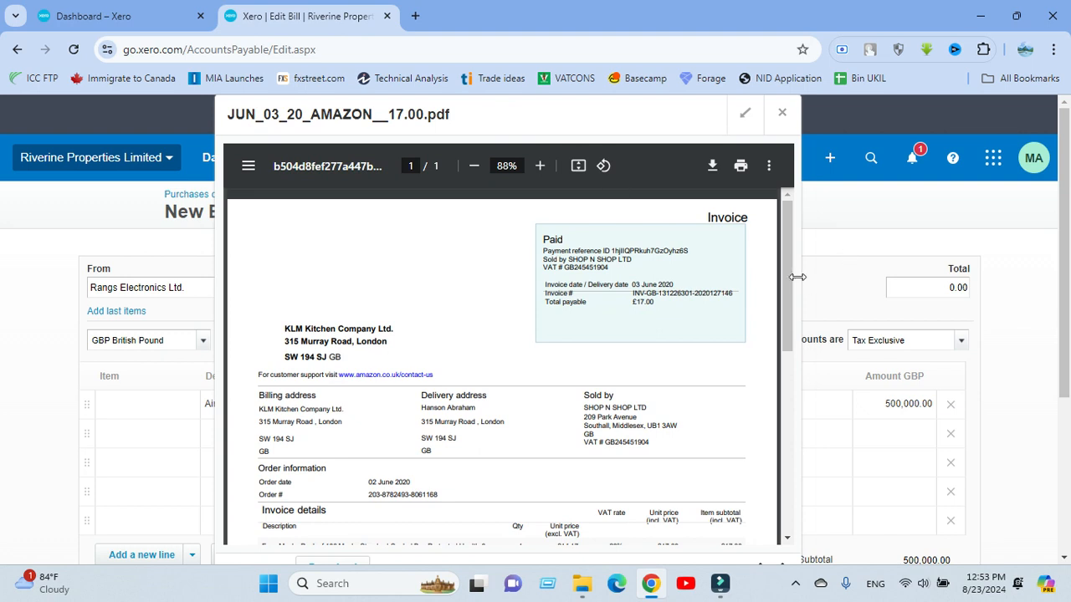
{"action": "left_click_drag", "start_coordinate": [797, 276], "coordinate": [1015, 276]}
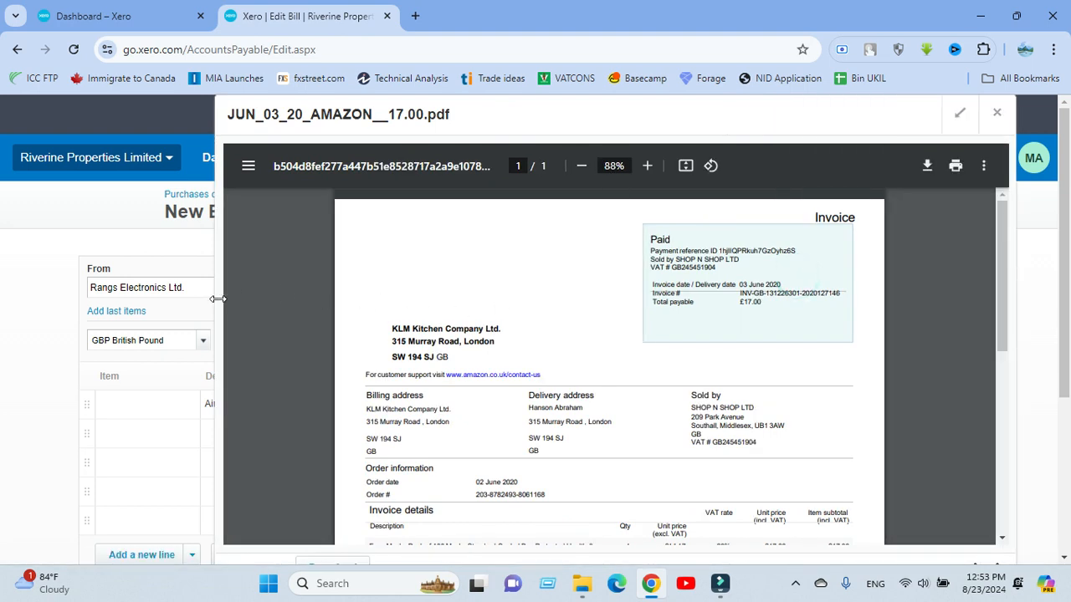
{"action": "left_click_drag", "start_coordinate": [215, 294], "coordinate": [22, 296]}
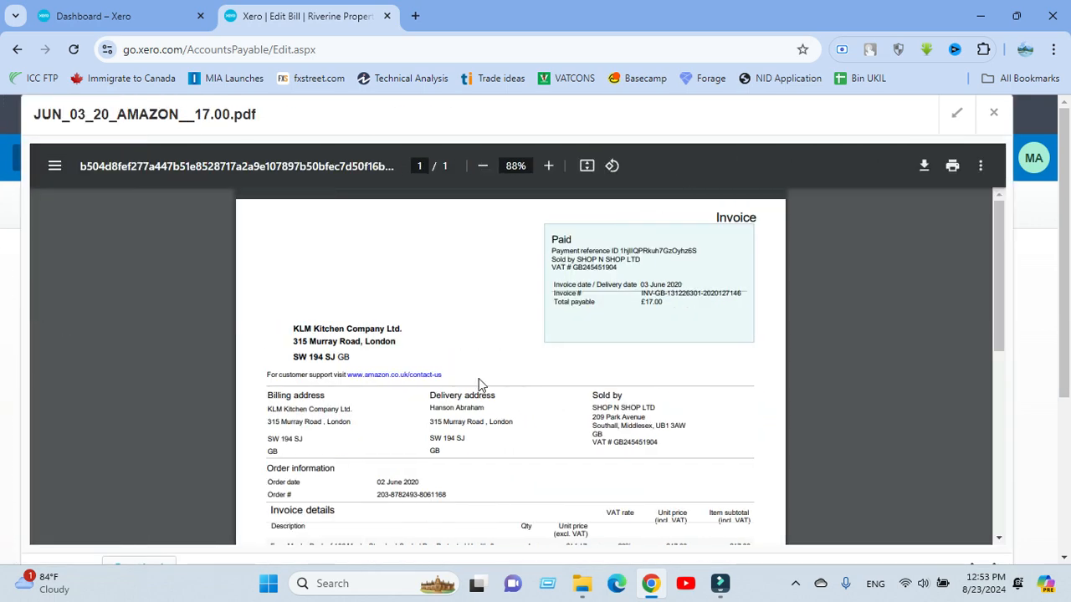
- Enlarge the previewed invoice to 150% and read through its header, line details and totals
{"action": "left_click", "coordinate": [548, 166]}
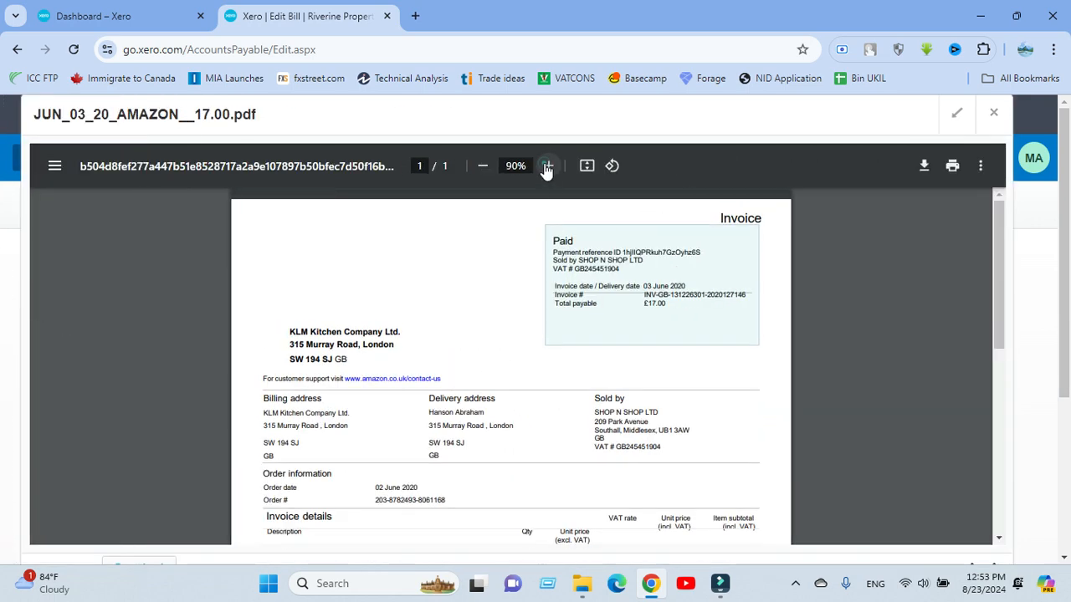
{"action": "left_click", "coordinate": [548, 166]}
{"action": "left_click", "coordinate": [548, 166]}
{"action": "left_click", "coordinate": [547, 166]}
{"action": "scroll", "coordinate": [550, 383], "scroll_direction": "down", "scroll_amount": 10}
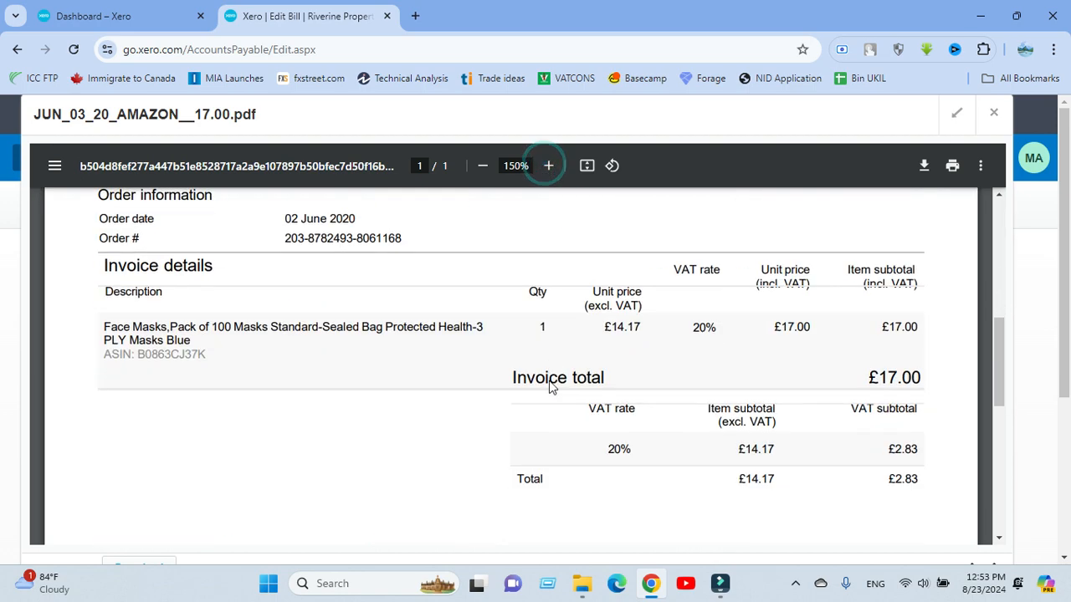
{"action": "scroll", "coordinate": [551, 388], "scroll_direction": "up", "scroll_amount": 15}
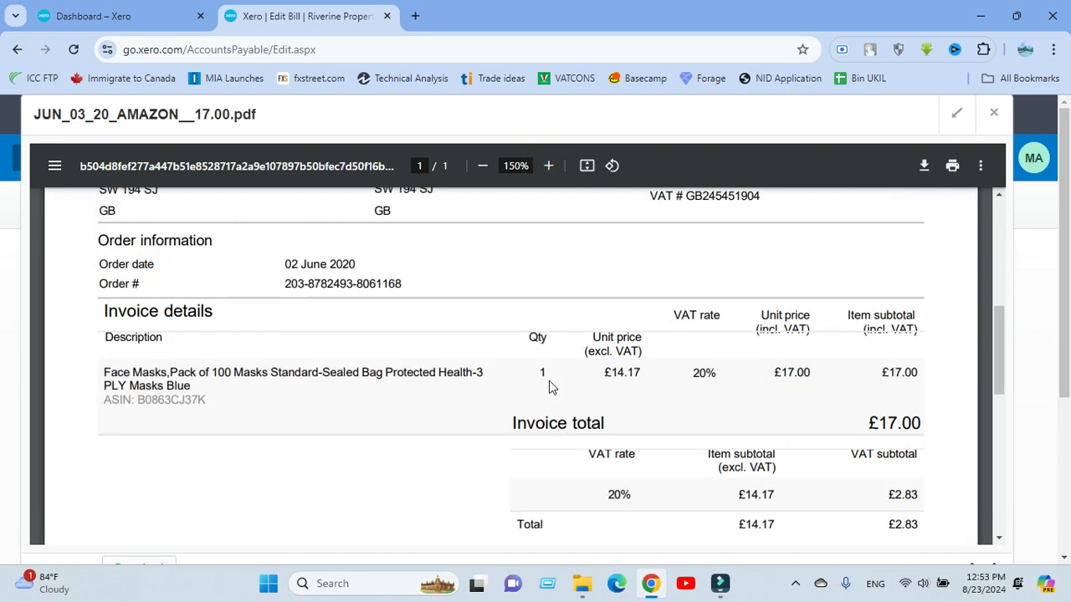
{"action": "scroll", "coordinate": [551, 387], "scroll_direction": "up", "scroll_amount": 1}
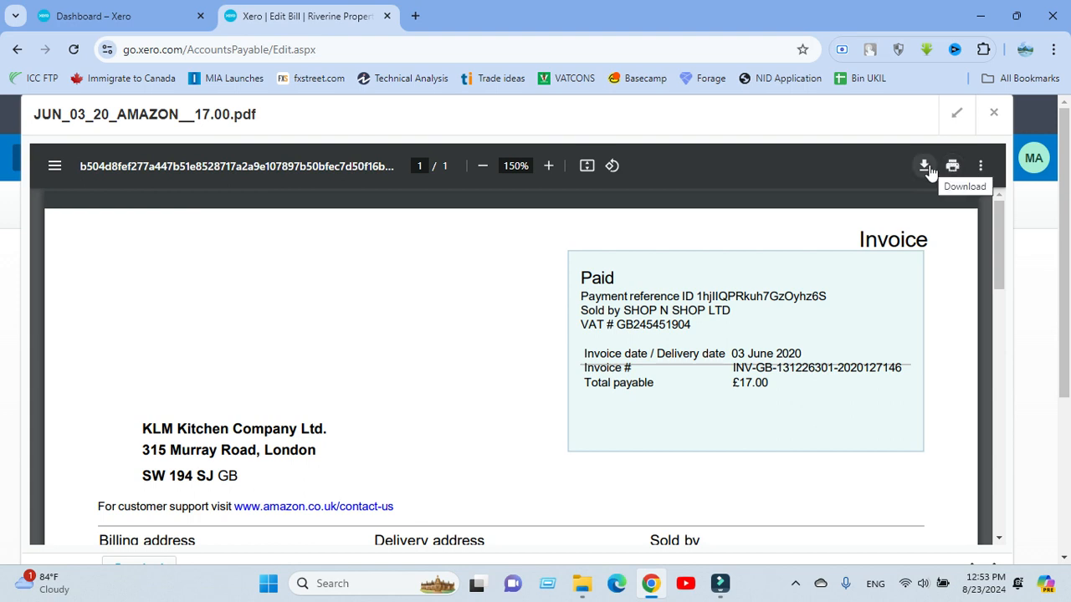
- Rotate the previewed invoice through a full turn and show its page thumbnails
{"action": "left_click", "coordinate": [612, 166]}
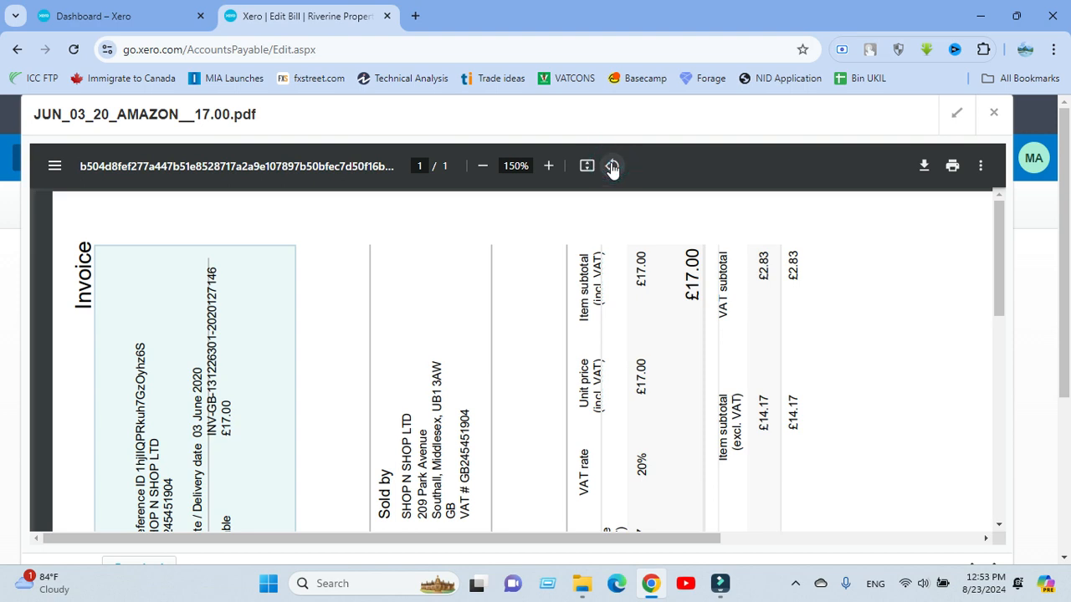
{"action": "left_click", "coordinate": [612, 166]}
{"action": "left_click", "coordinate": [613, 167]}
{"action": "left_click", "coordinate": [612, 166]}
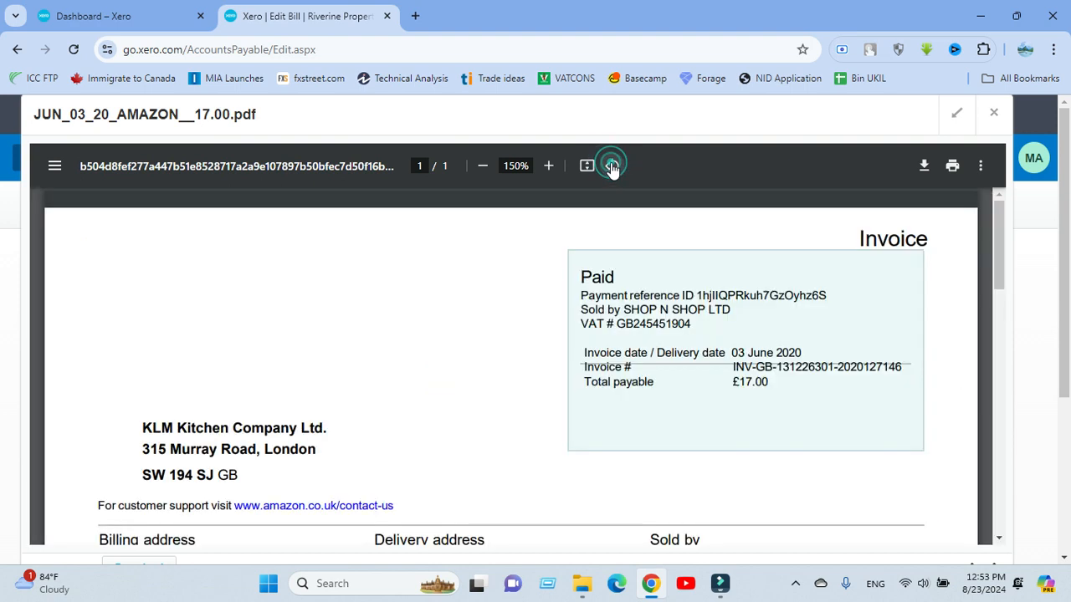
{"action": "left_click", "coordinate": [54, 165]}
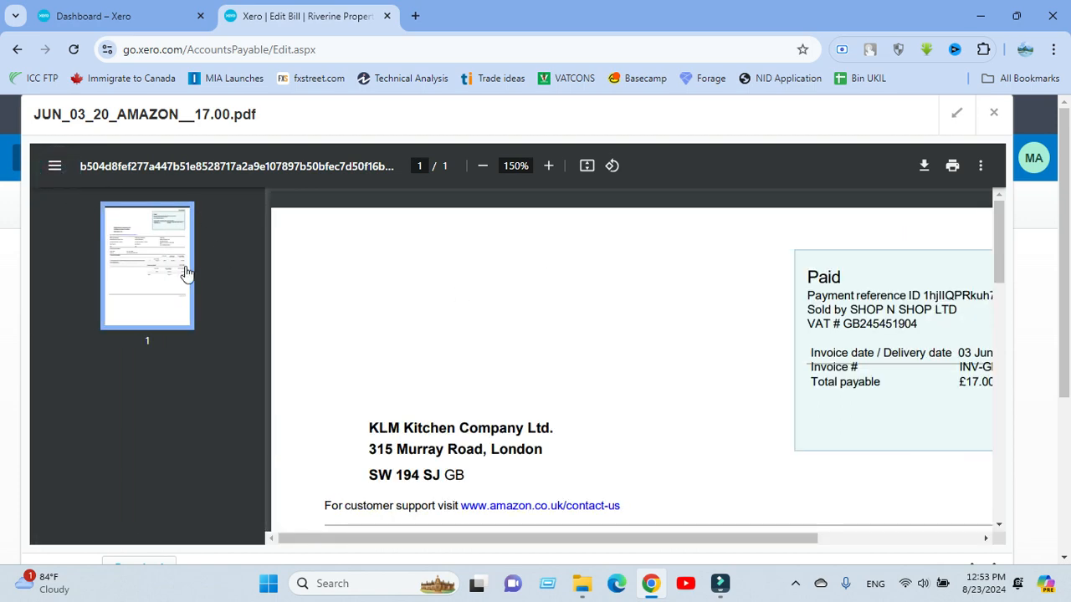
- Hide the page thumbnails and set the previewed invoice's zoom to 75%
{"action": "scroll", "coordinate": [208, 375], "scroll_direction": "down", "scroll_amount": 3}
{"action": "scroll", "coordinate": [214, 409], "scroll_direction": "up", "scroll_amount": 3}
{"action": "left_click", "coordinate": [55, 165]}
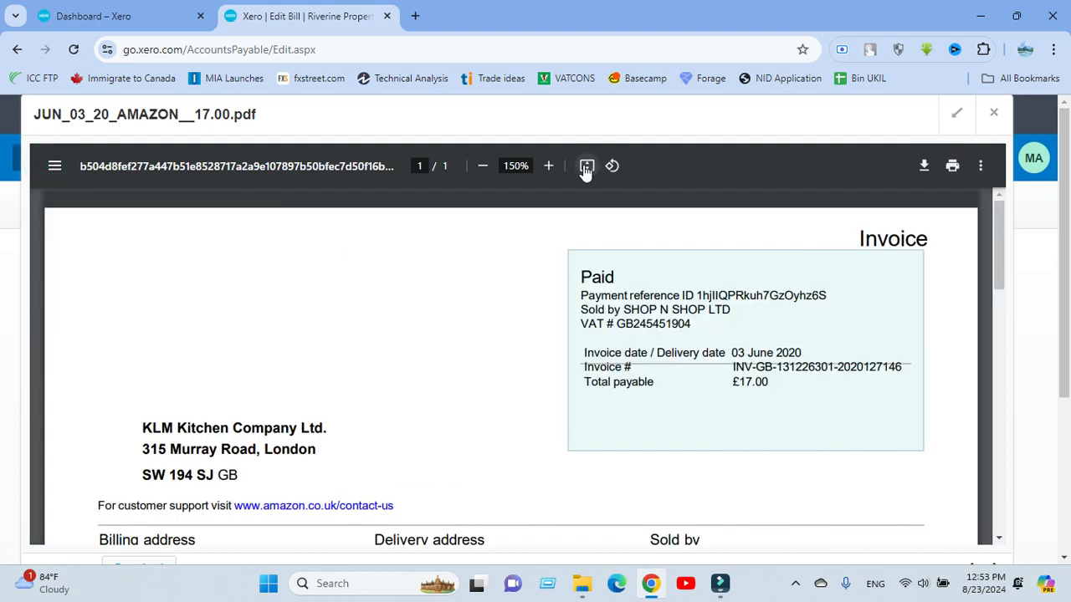
{"action": "left_click", "coordinate": [585, 168]}
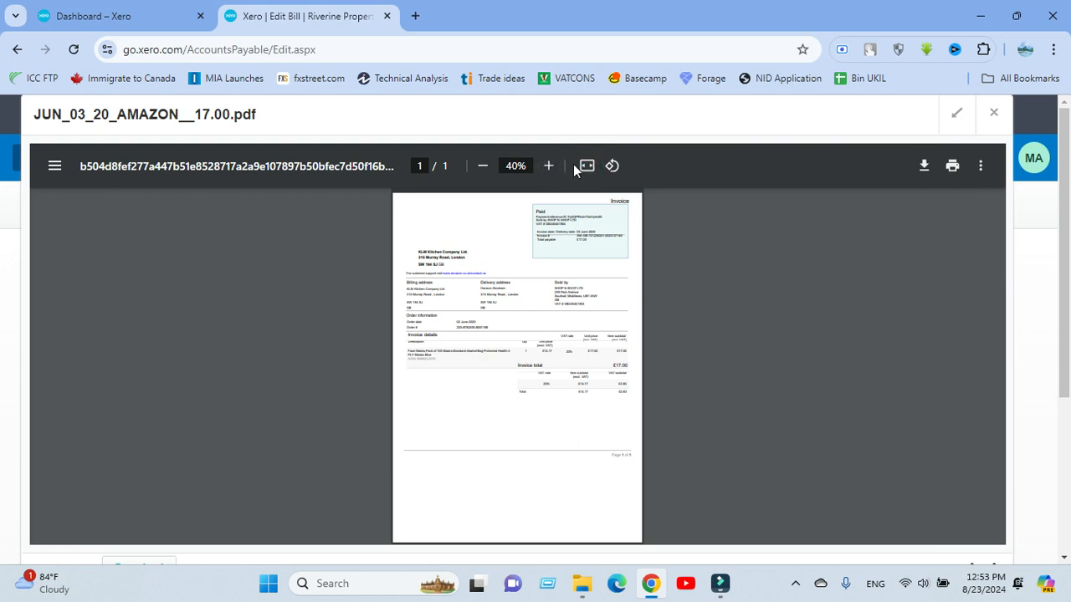
{"action": "left_click", "coordinate": [545, 165]}
{"action": "left_click", "coordinate": [545, 166]}
{"action": "left_click", "coordinate": [545, 166]}
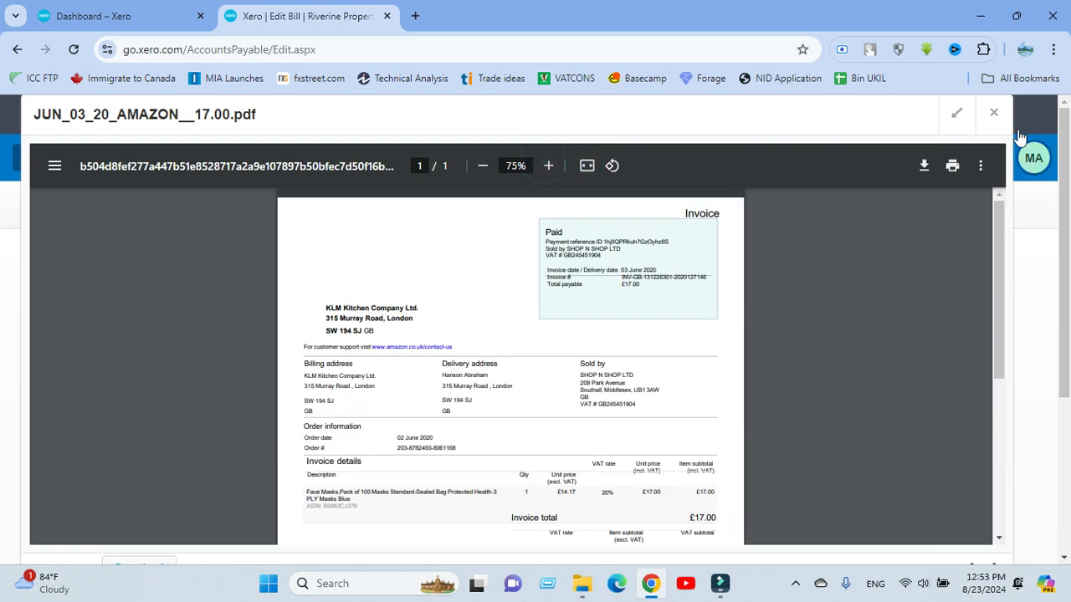
- Dock the JUN_03_20_AMAZON__17.00.pdf preview beside the bill form and view the invoice alongside the bill details
{"action": "left_click", "coordinate": [957, 117]}
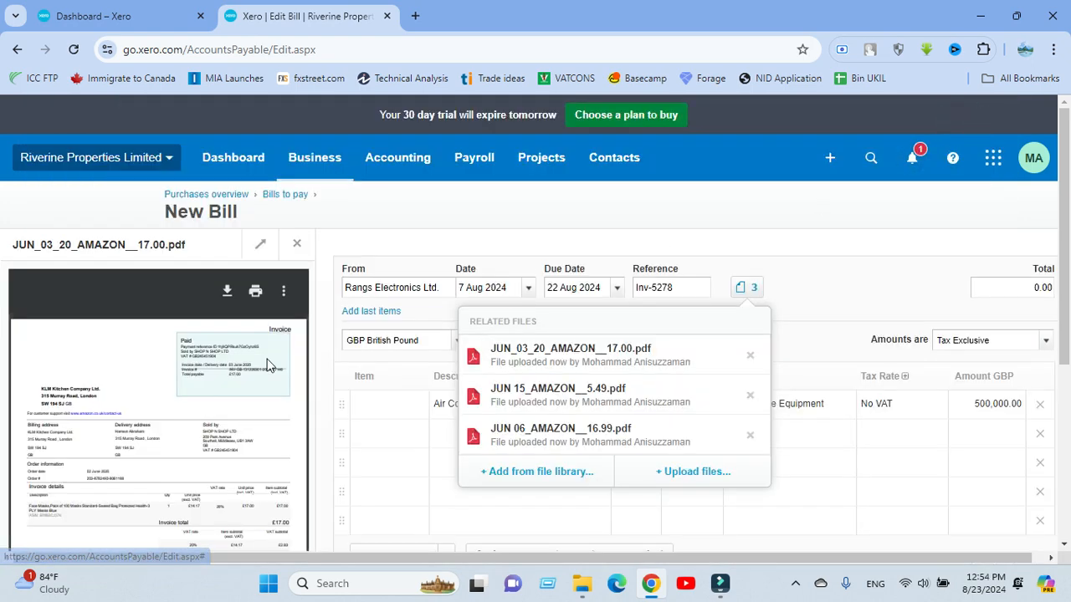
{"action": "scroll", "coordinate": [803, 353], "scroll_direction": "down", "scroll_amount": 4}
{"action": "scroll", "coordinate": [552, 312], "scroll_direction": "up", "scroll_amount": 2}
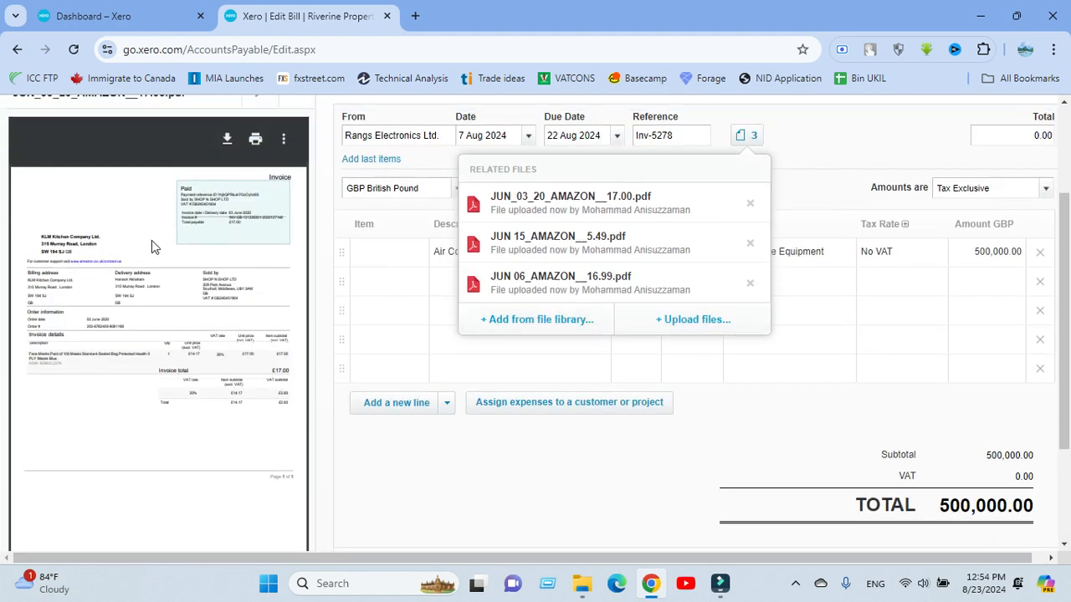
{"action": "scroll", "coordinate": [154, 242], "scroll_direction": "down", "scroll_amount": 2}
{"action": "scroll", "coordinate": [160, 249], "scroll_direction": "up", "scroll_amount": 3}
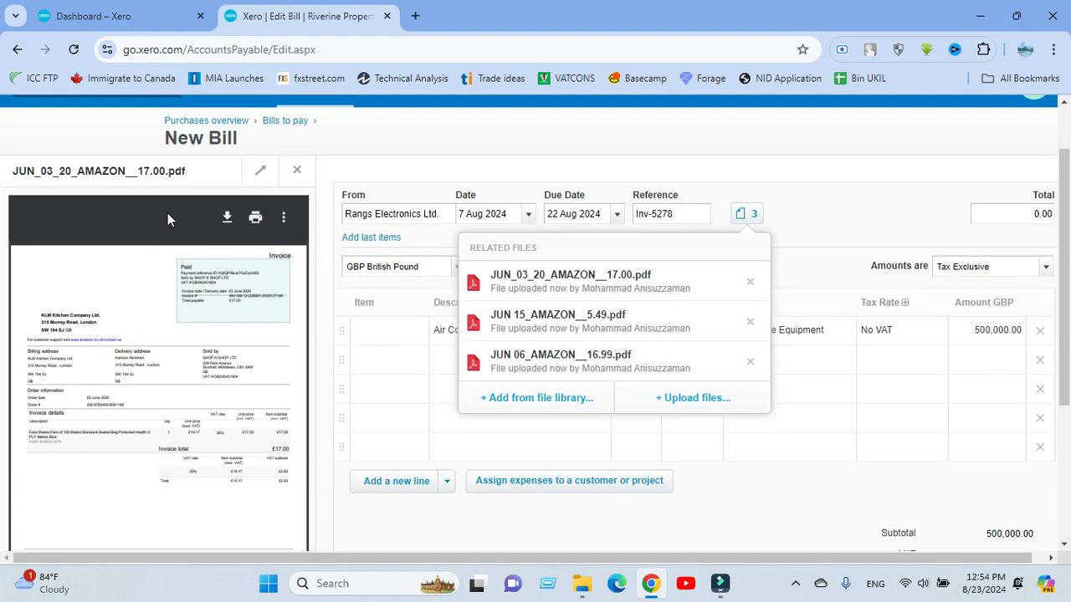
- Expand the invoice preview back into a floating window, move it higher on the page to read it, and close it
{"action": "left_click", "coordinate": [259, 174]}
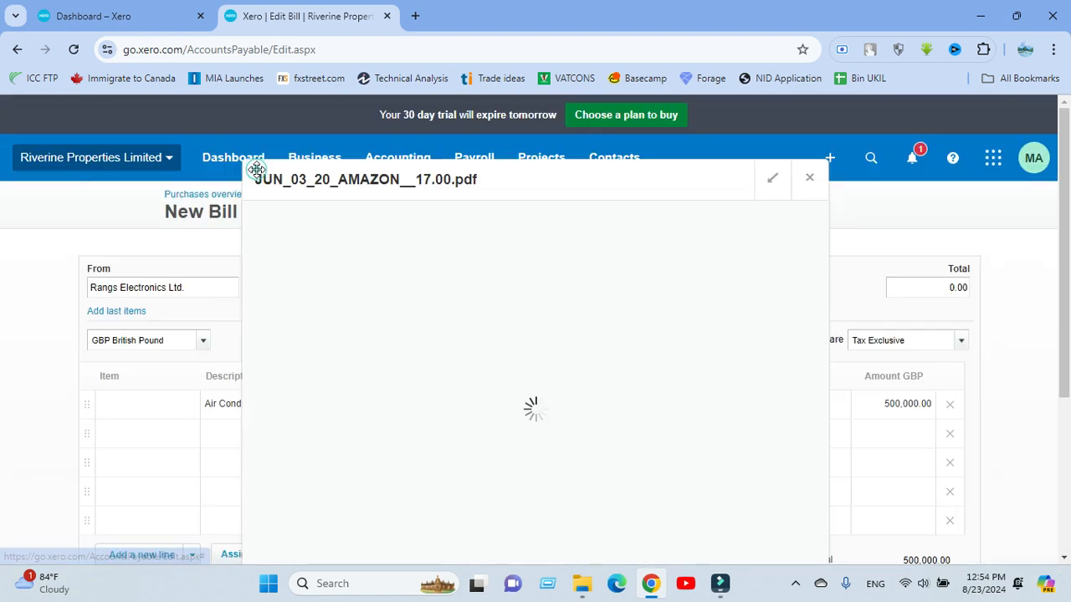
{"action": "scroll", "coordinate": [665, 309], "scroll_direction": "down", "scroll_amount": 2}
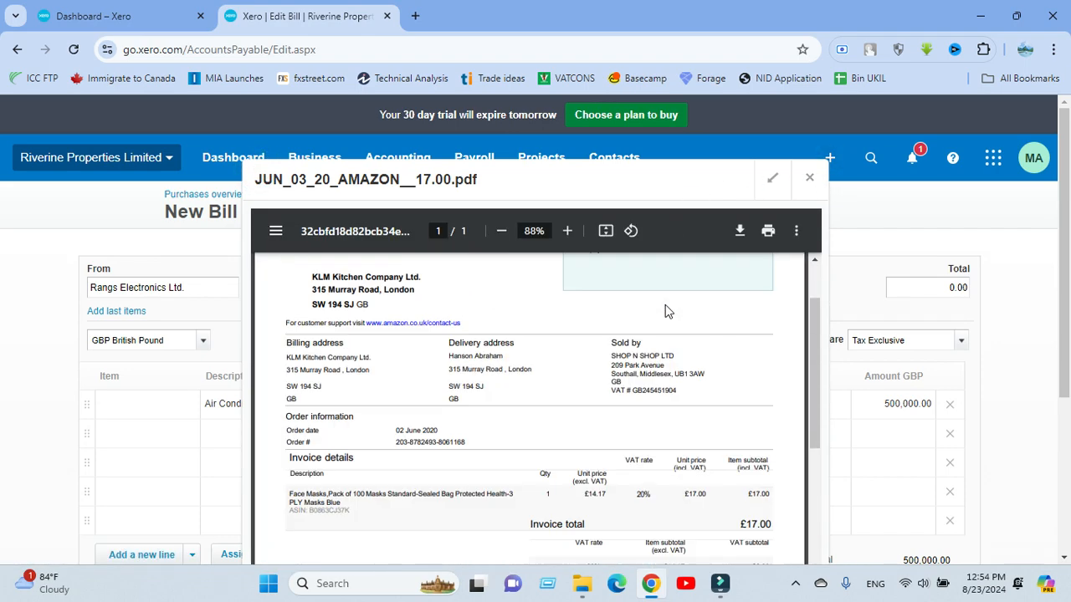
{"action": "scroll", "coordinate": [665, 310], "scroll_direction": "up", "scroll_amount": 2}
{"action": "left_click_drag", "start_coordinate": [679, 172], "coordinate": [664, 119]}
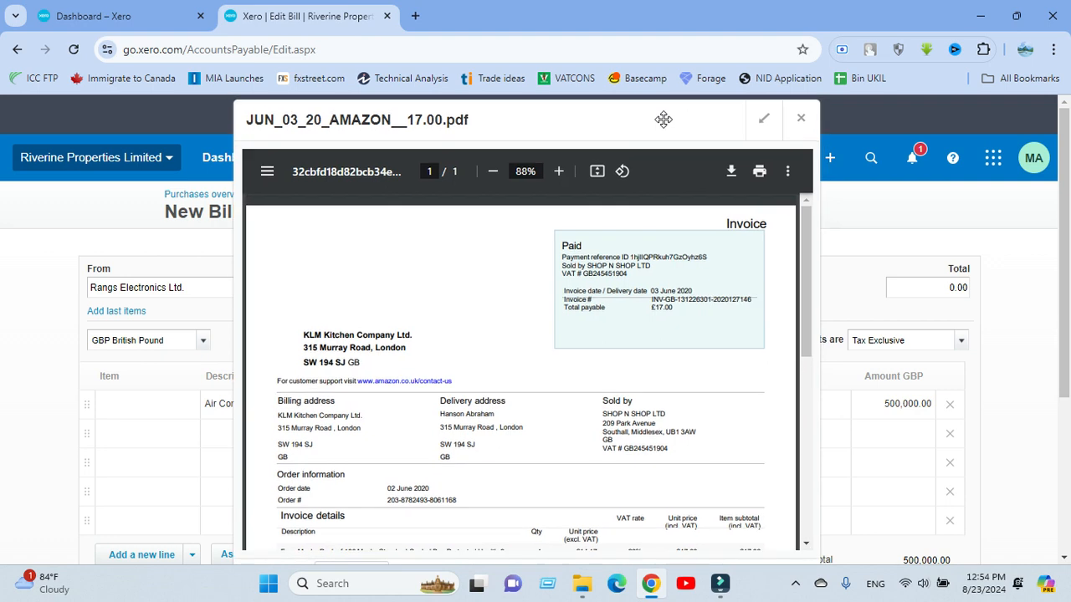
{"action": "left_click", "coordinate": [799, 120]}
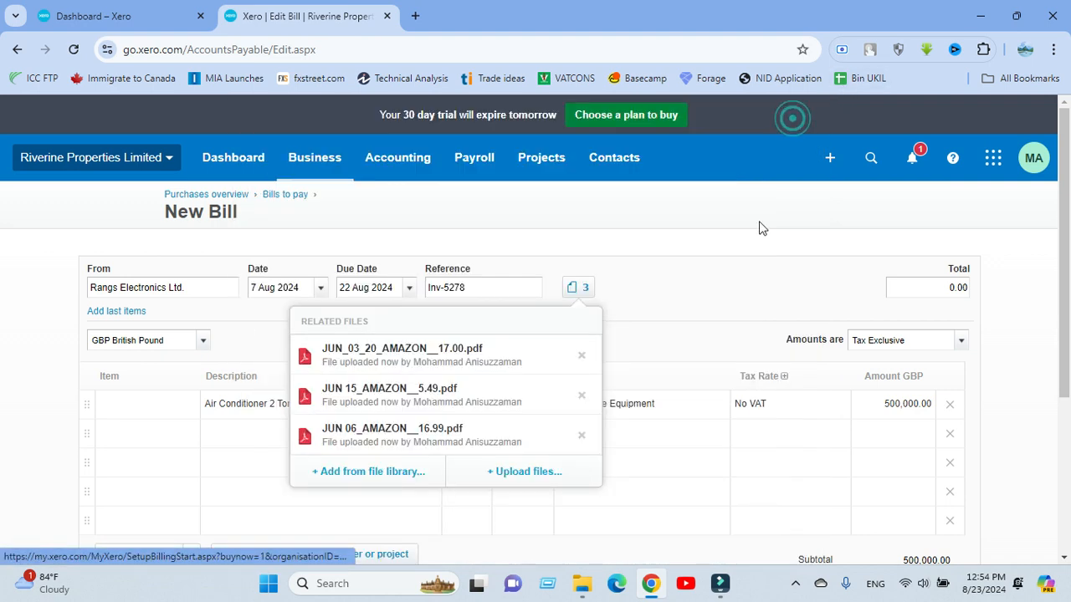
- Delete JUN_03_20_AMAZON__17.00.pdf and JUN 15_AMAZON__5.49.pdf from the bill's related files, then close the file list
{"action": "left_click", "coordinate": [581, 356]}
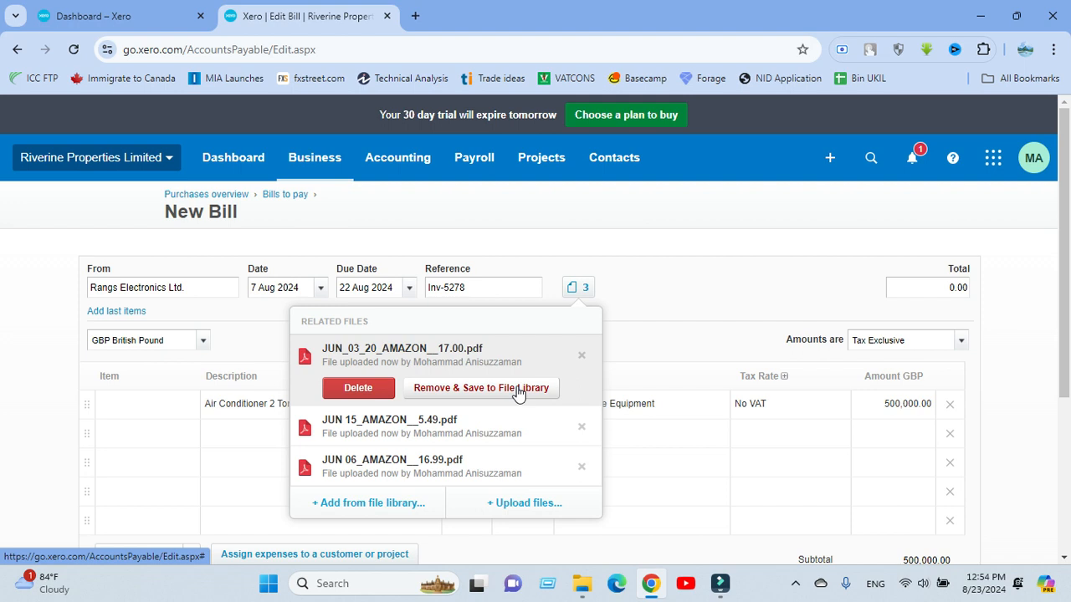
{"action": "left_click", "coordinate": [373, 392]}
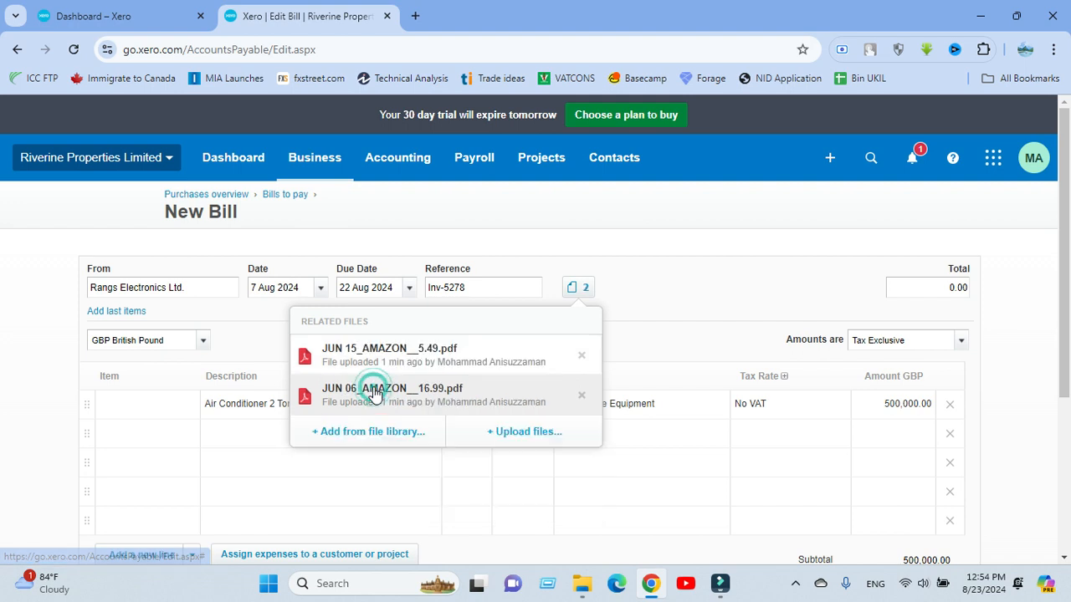
{"action": "left_click", "coordinate": [583, 357]}
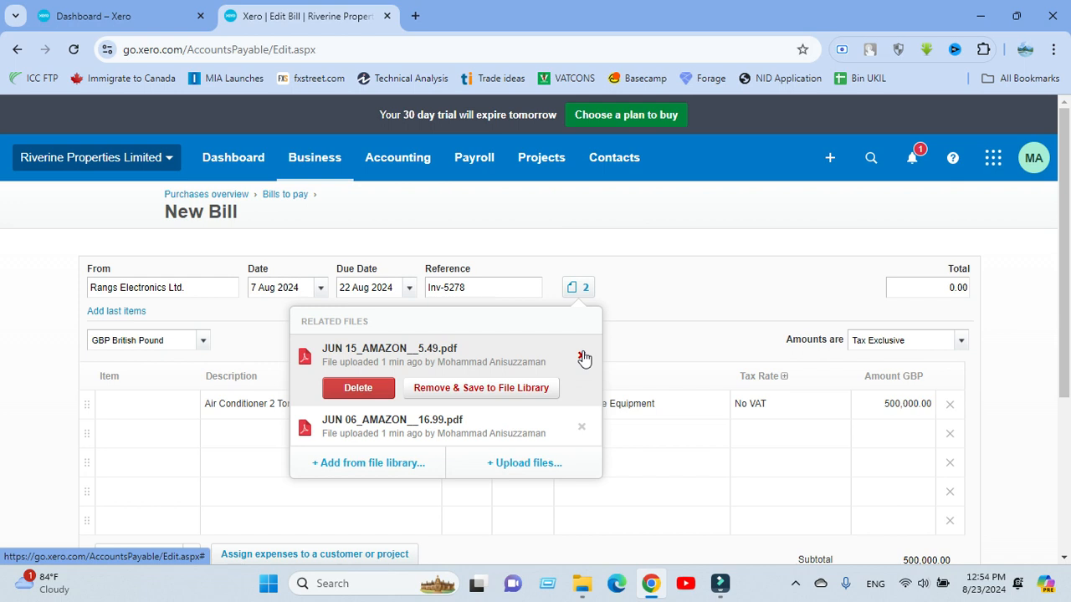
{"action": "left_click", "coordinate": [360, 389]}
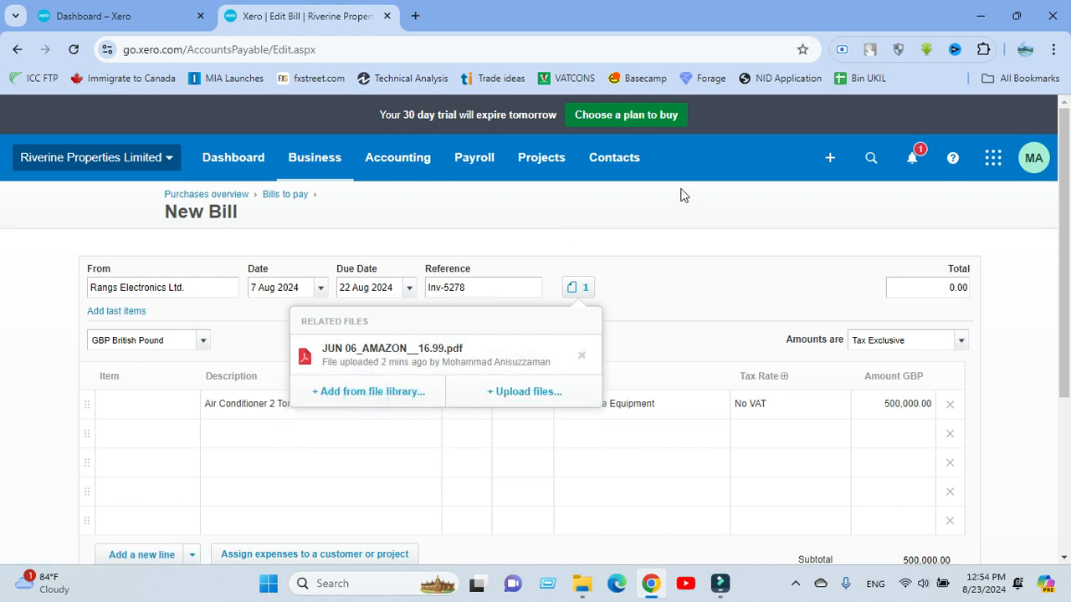
{"action": "left_click", "coordinate": [650, 276]}
{"action": "scroll", "coordinate": [528, 349], "scroll_direction": "down", "scroll_amount": 2}
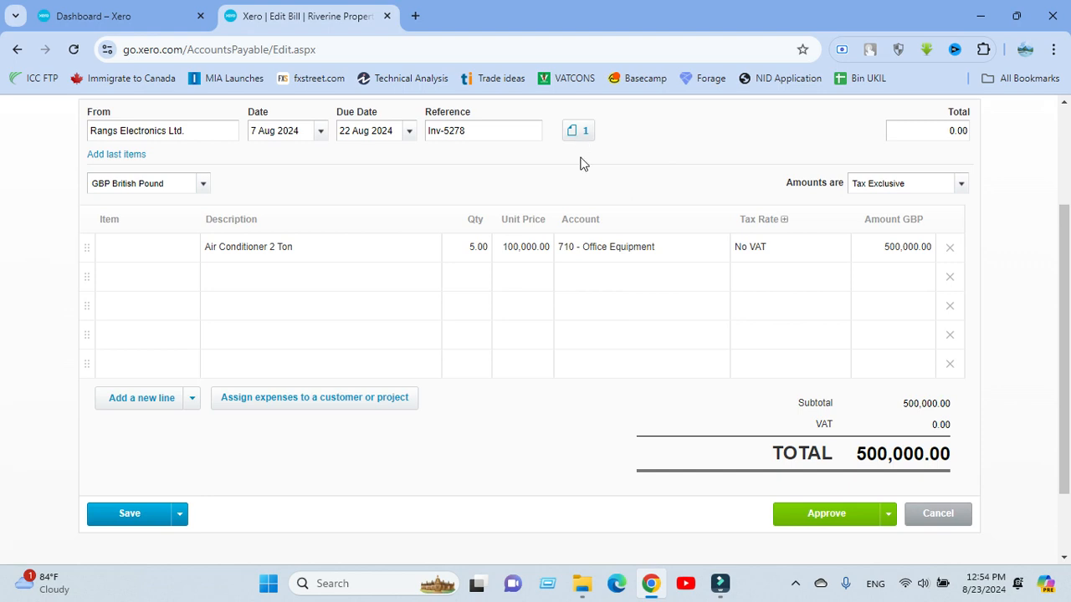
{"action": "scroll", "coordinate": [632, 329], "scroll_direction": "up", "scroll_amount": 1}
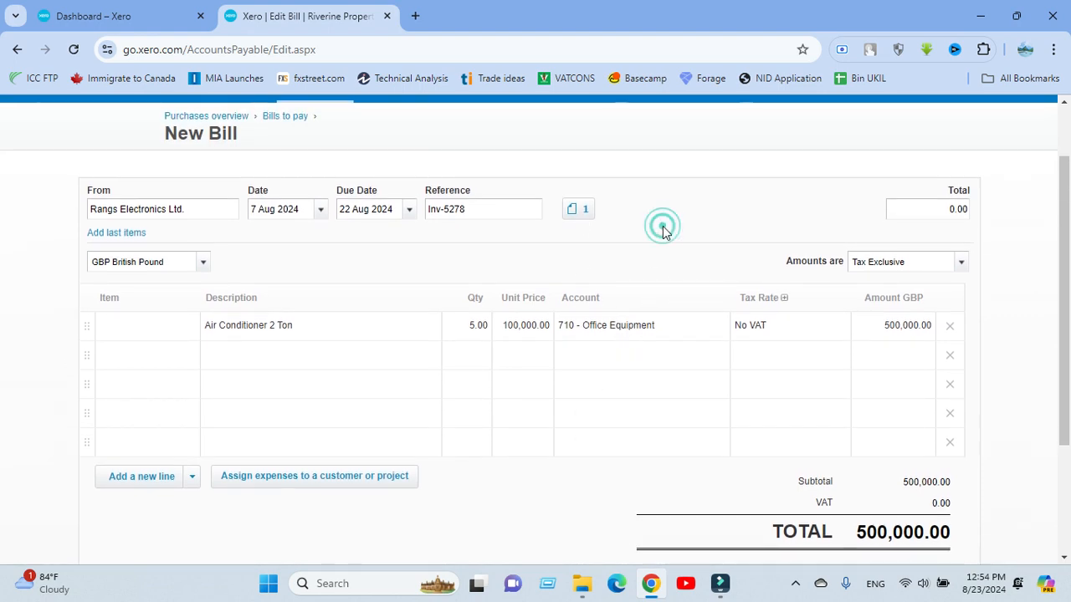
{"action": "left_click", "coordinate": [562, 513]}
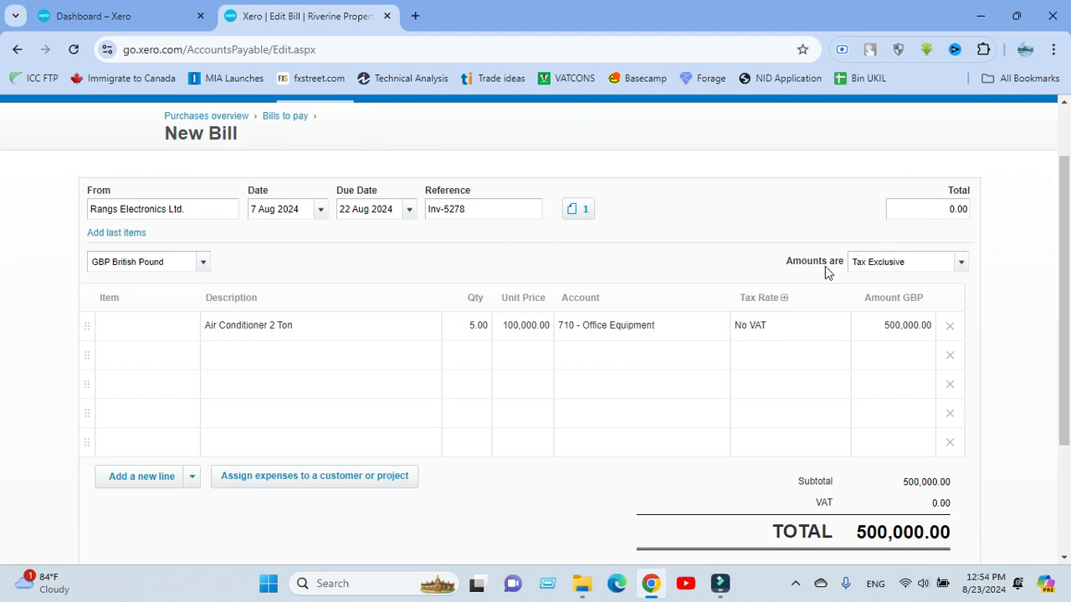
{"action": "left_click", "coordinate": [652, 249]}
{"action": "scroll", "coordinate": [403, 253], "scroll_direction": "down", "scroll_amount": 2}
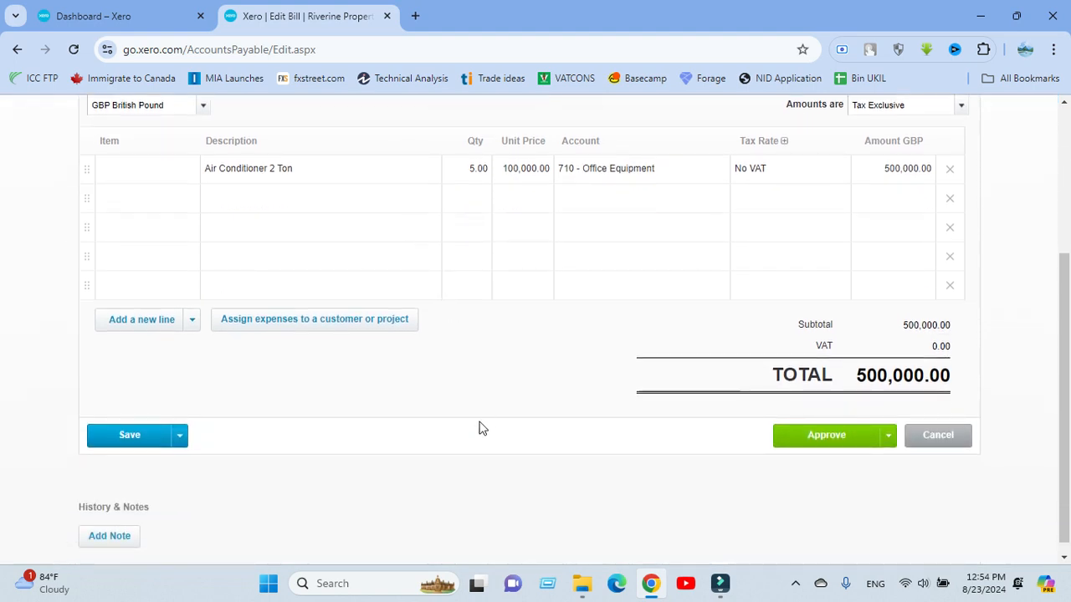
- Open the Bills to Pay list from the dashboard in a new browser tab and place that tab before the bill's tab
{"action": "left_click", "coordinate": [51, 15]}
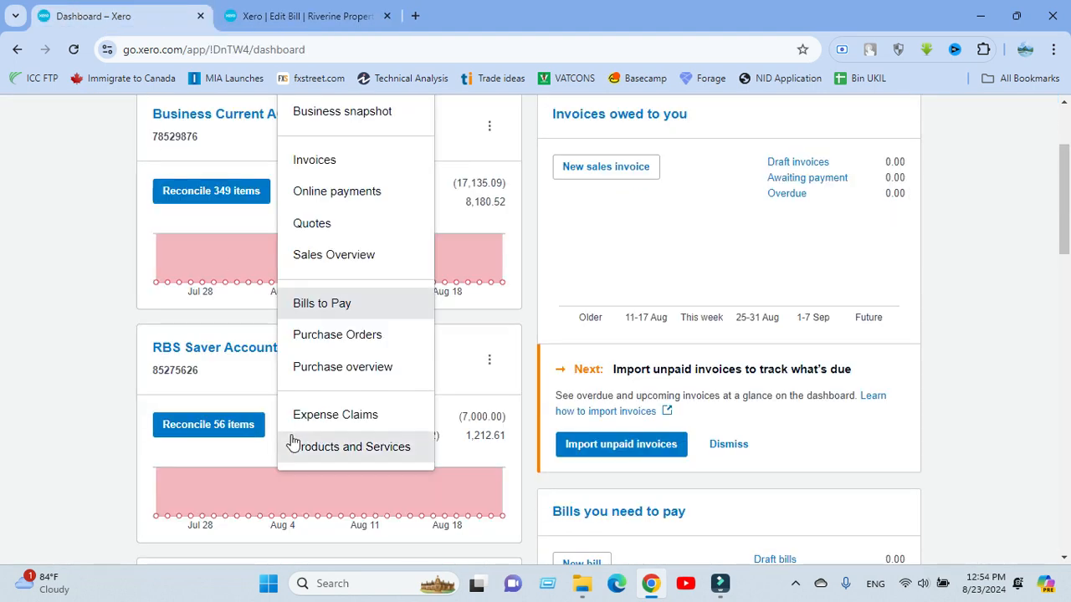
{"action": "left_click", "coordinate": [58, 304]}
{"action": "scroll", "coordinate": [306, 306], "scroll_direction": "up", "scroll_amount": 2}
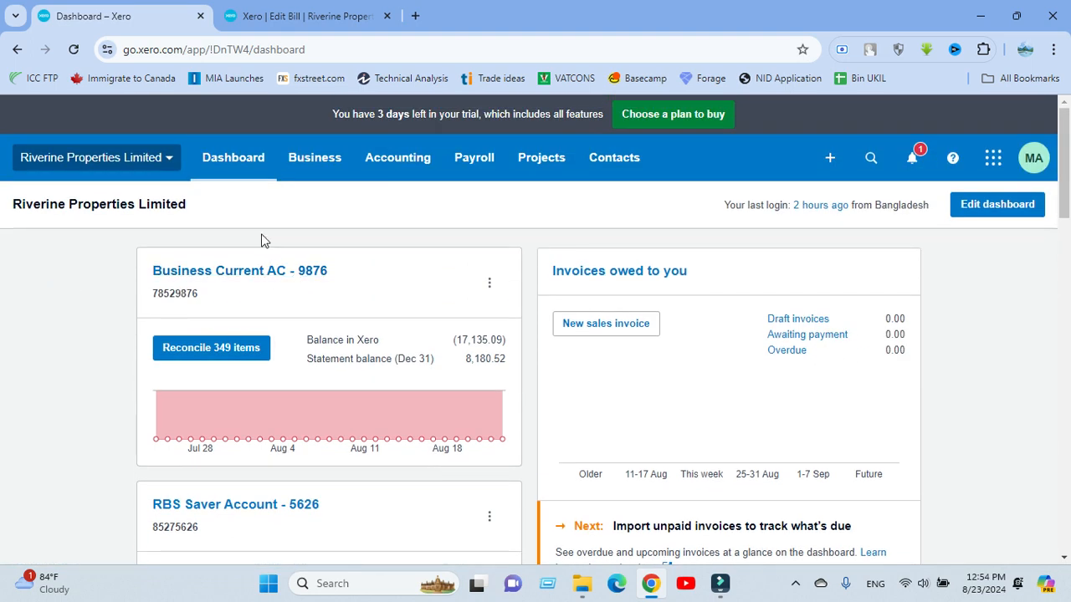
{"action": "left_click", "coordinate": [327, 169]}
{"action": "middle_click", "coordinate": [337, 460]}
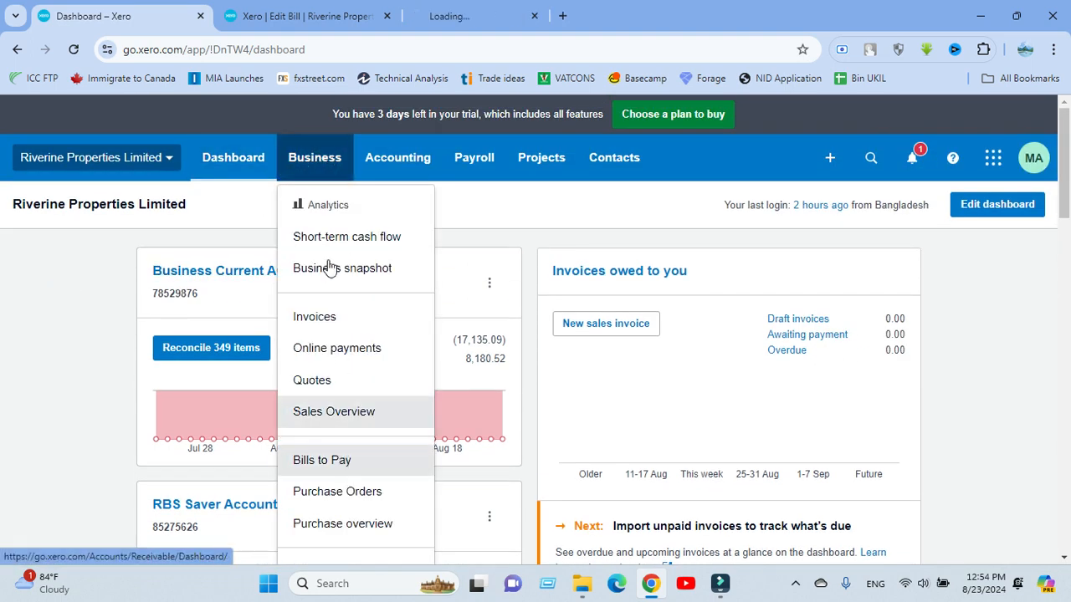
{"action": "left_click_drag", "start_coordinate": [458, 21], "coordinate": [344, 8]}
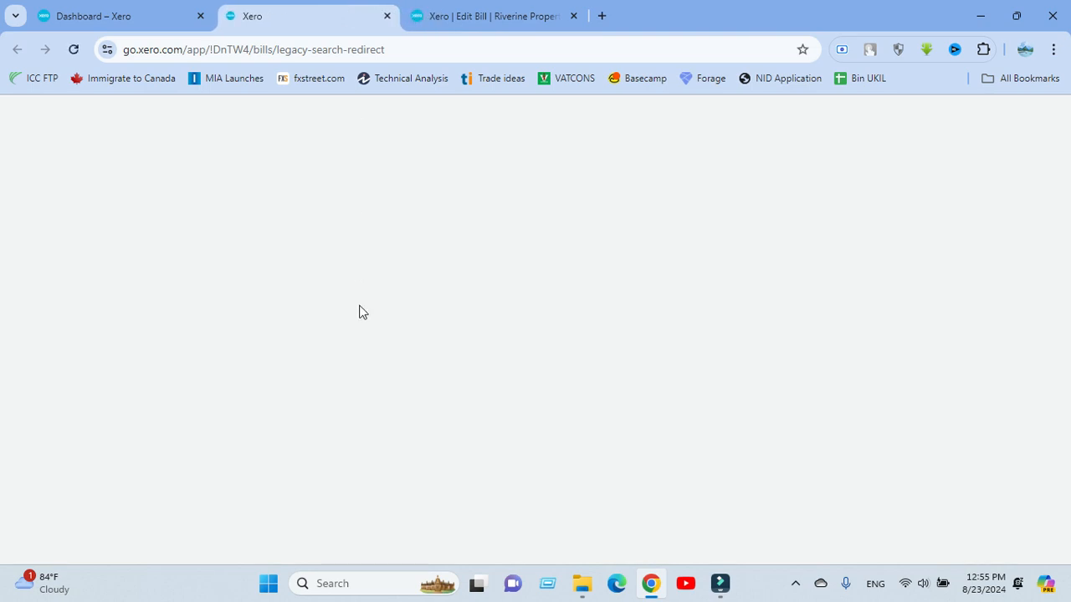
{"action": "left_click", "coordinate": [477, 6]}
{"action": "left_click", "coordinate": [317, 11]}
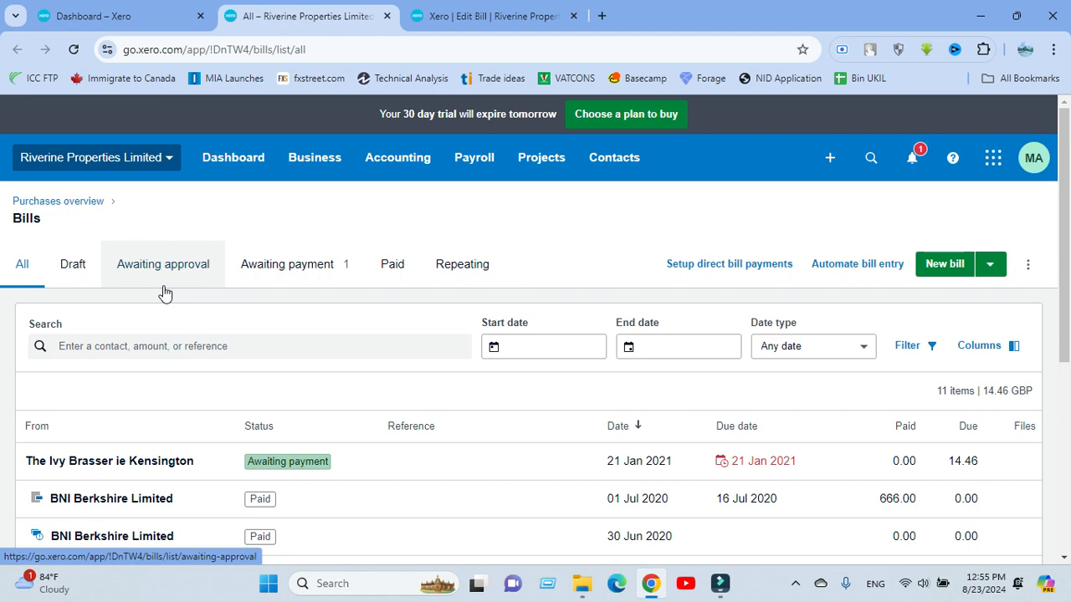
- Return to the Rangs Electronics Ltd. bill and look over its entries and the available save and approval options
{"action": "left_click", "coordinate": [479, 15]}
{"action": "scroll", "coordinate": [469, 357], "scroll_direction": "up", "scroll_amount": 1}
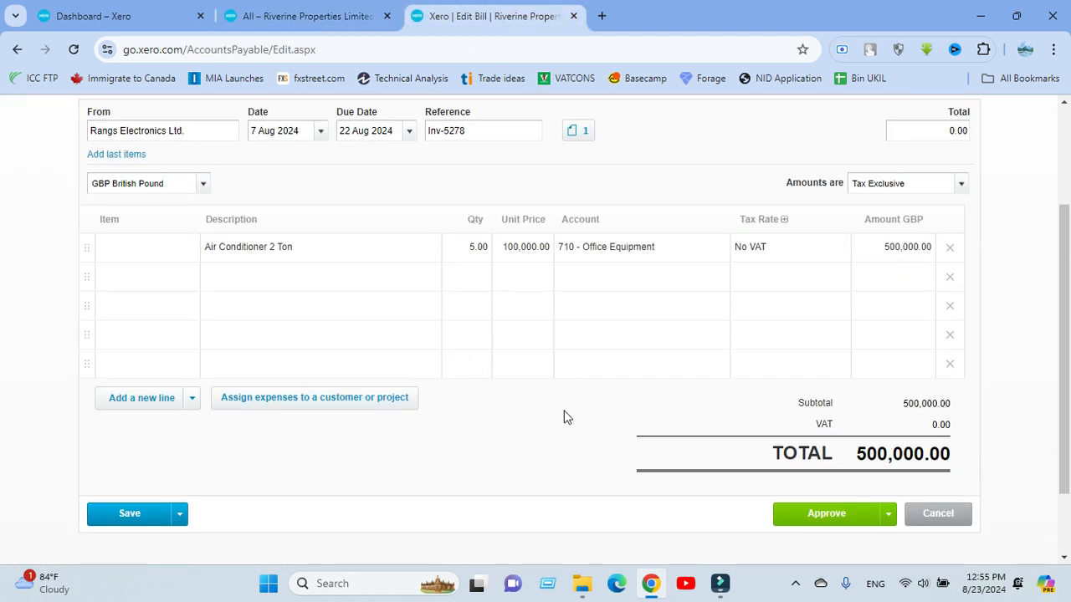
{"action": "scroll", "coordinate": [556, 409], "scroll_direction": "up", "scroll_amount": 2}
{"action": "scroll", "coordinate": [545, 435], "scroll_direction": "down", "scroll_amount": 2}
{"action": "left_click", "coordinate": [180, 514]}
{"action": "scroll", "coordinate": [215, 490], "scroll_direction": "down", "scroll_amount": 1}
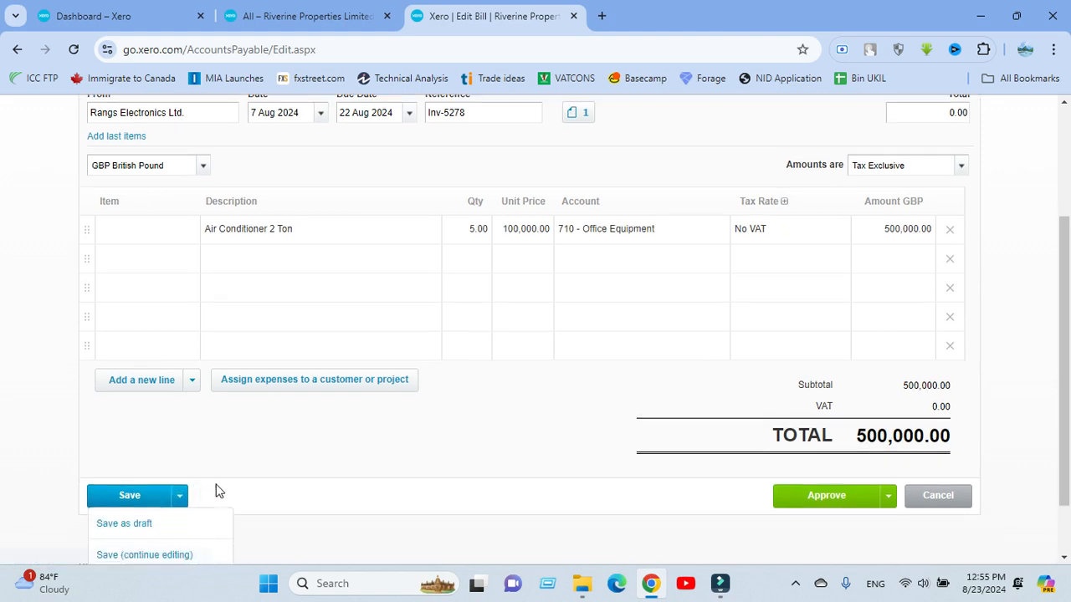
{"action": "scroll", "coordinate": [545, 398], "scroll_direction": "up", "scroll_amount": 1}
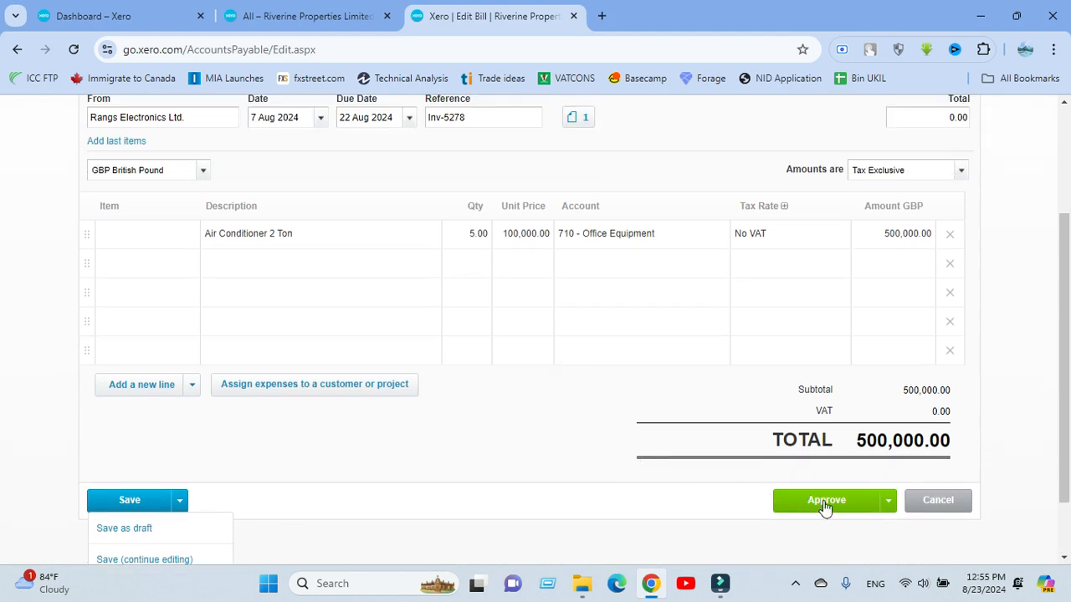
{"action": "left_click", "coordinate": [460, 423]}
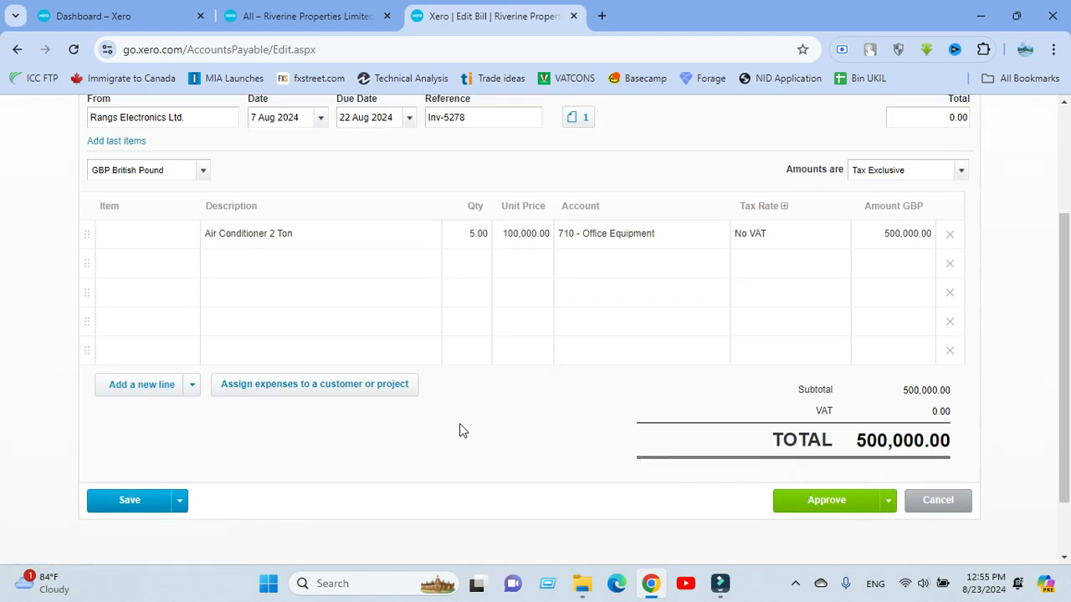
{"action": "scroll", "coordinate": [460, 423], "scroll_direction": "down", "scroll_amount": 1}
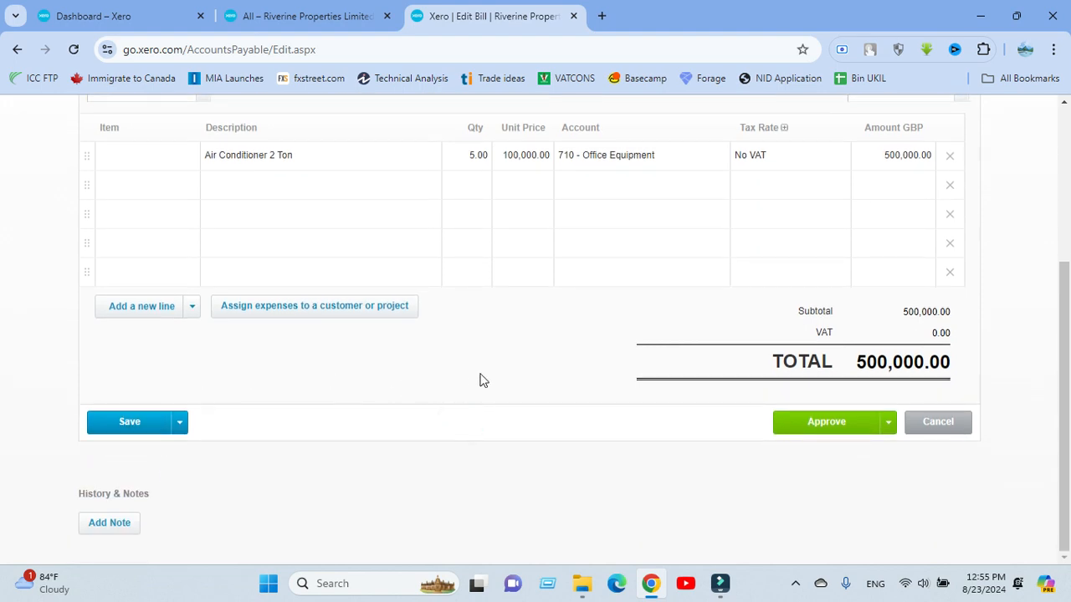
- Check the status categories in the bills list, then save the Rangs Electronics Ltd. bill as a draft
{"action": "left_click", "coordinate": [179, 425]}
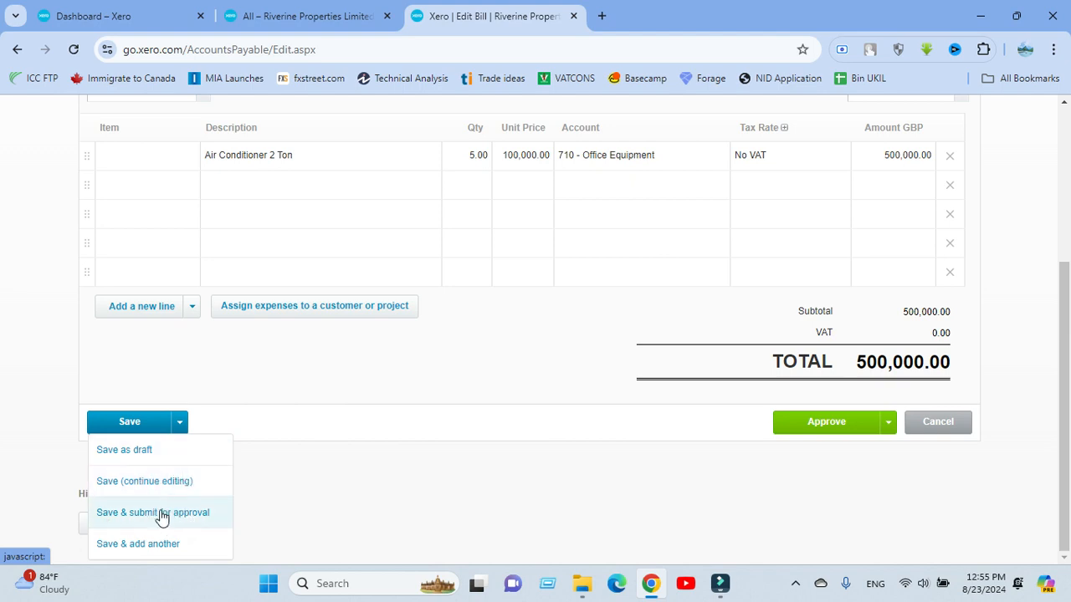
{"action": "left_click", "coordinate": [313, 22]}
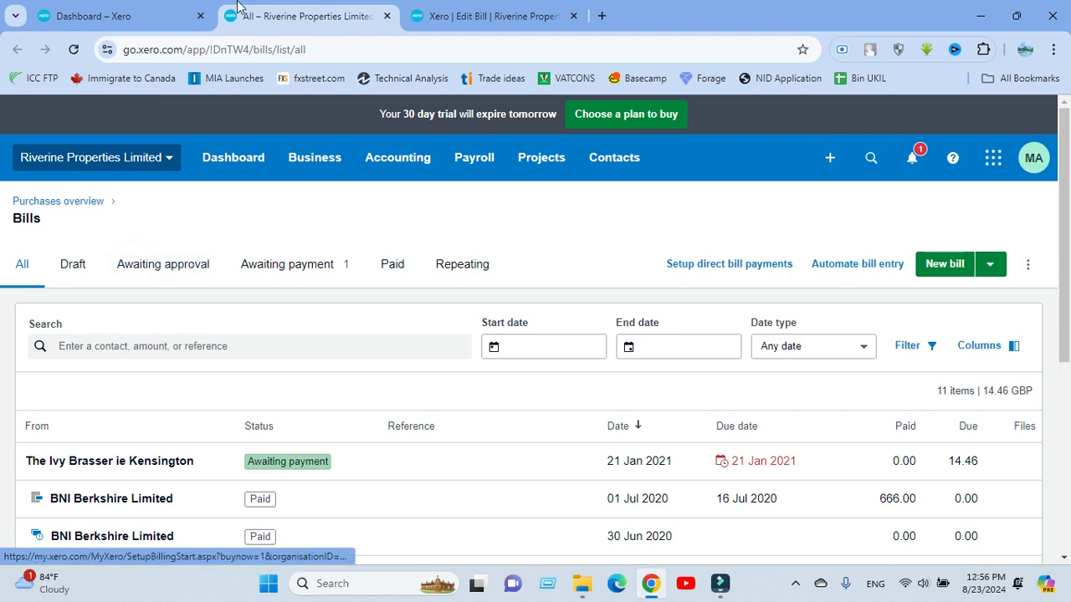
{"action": "left_click", "coordinate": [509, 25]}
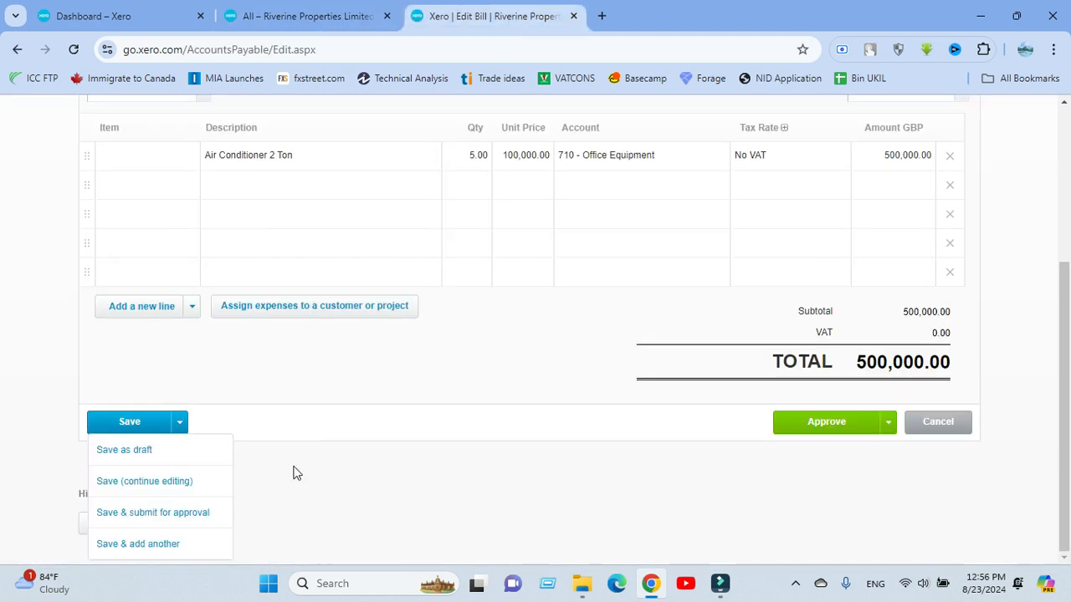
{"action": "left_click", "coordinate": [126, 450]}
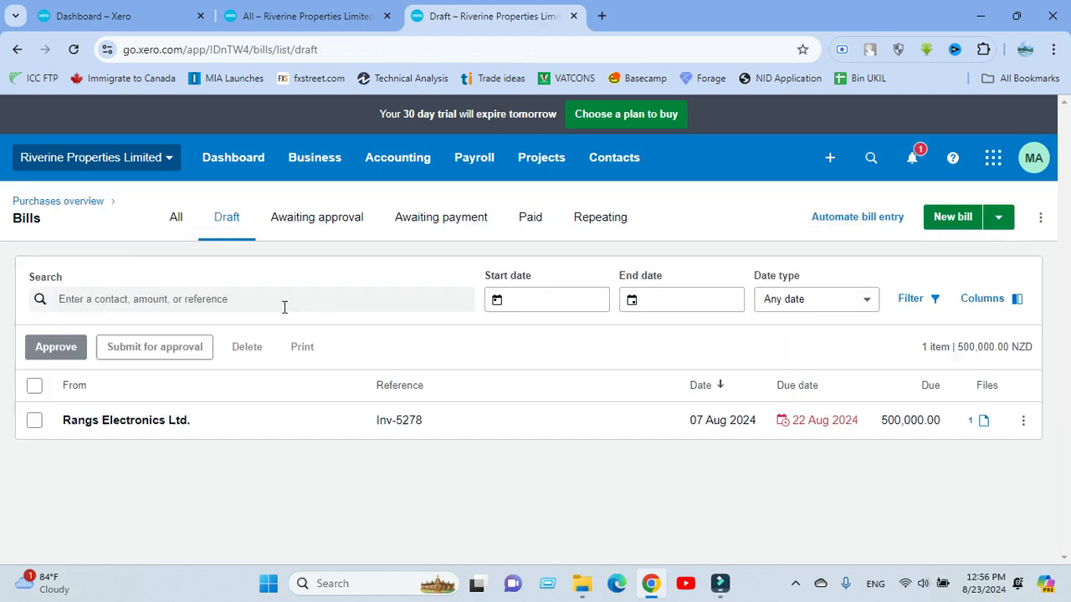
- Look over the draft Rangs Electronics Ltd. bill in the bills list, including its attached file and available row actions
{"action": "left_click", "coordinate": [310, 459]}
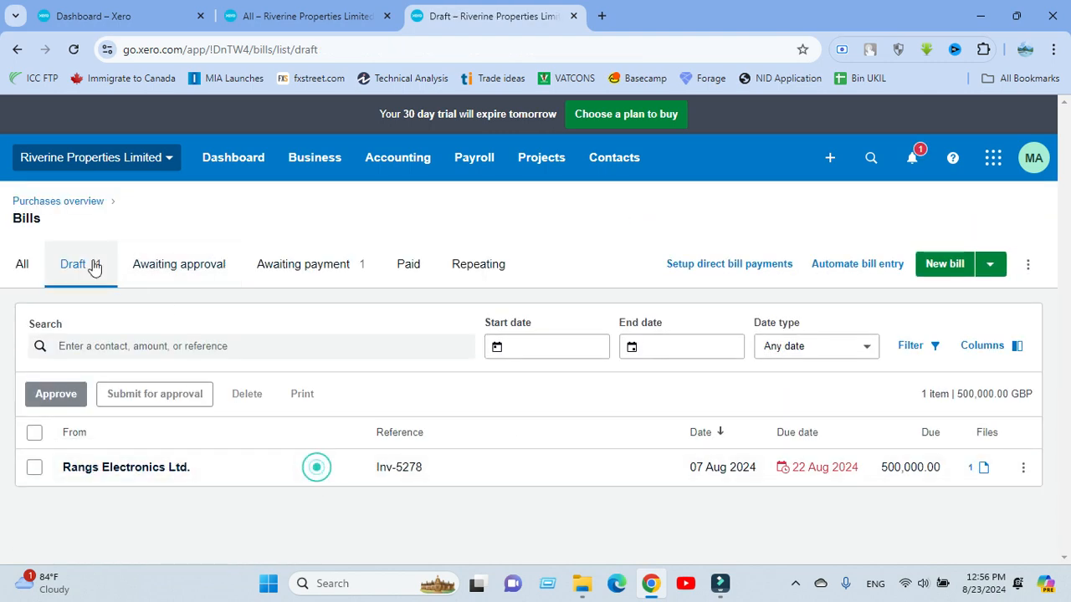
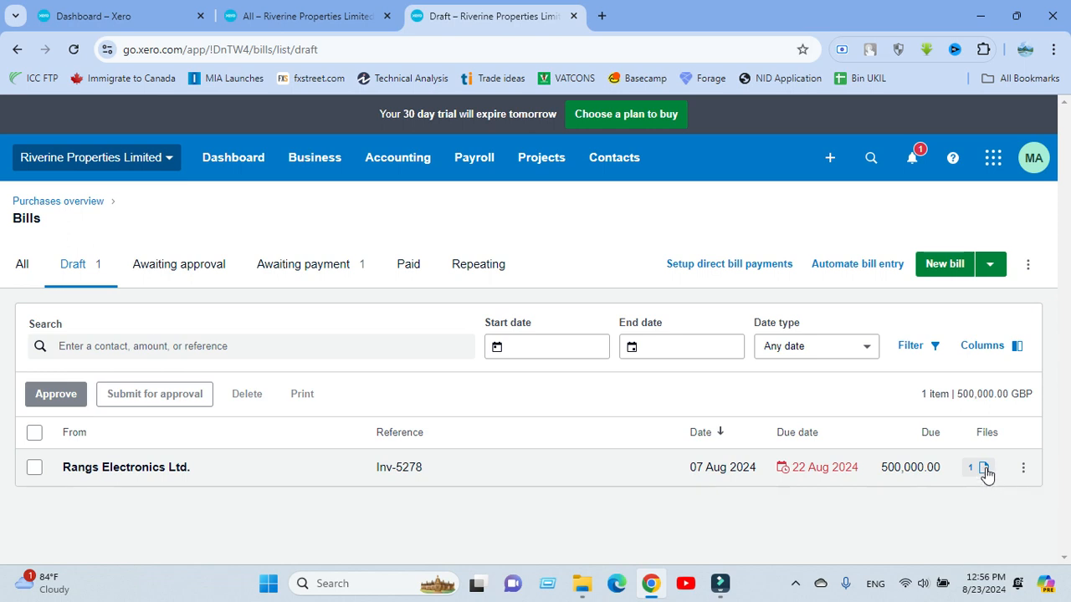
{"action": "left_click", "coordinate": [1023, 468]}
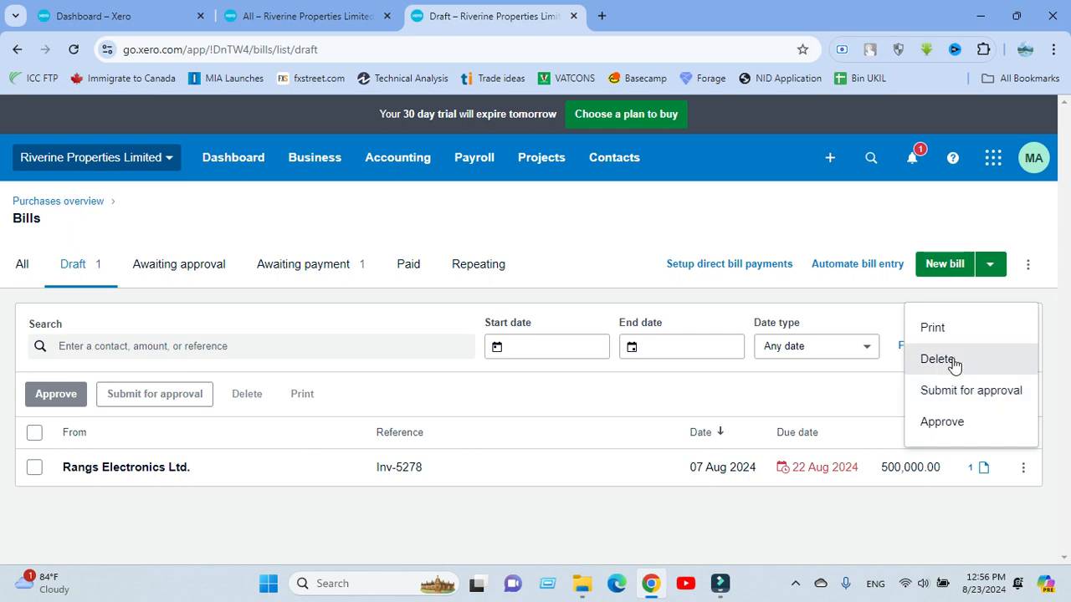
{"action": "left_click", "coordinate": [458, 304]}
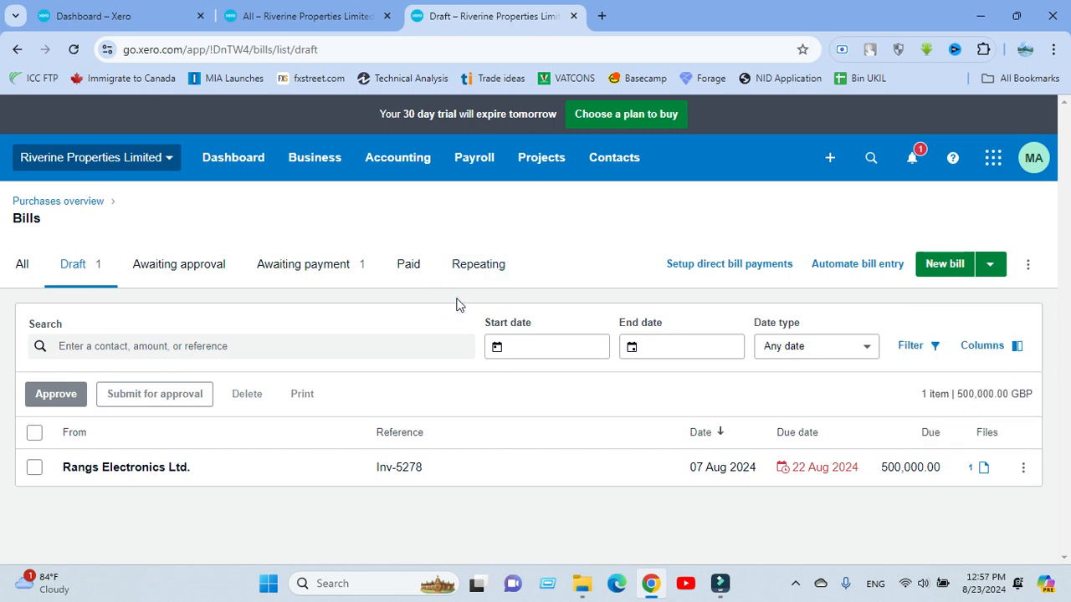
- Open the Profit and Loss and Balance Sheet reports in separate browser tabs, keeping the draft bills list open
{"action": "left_click", "coordinate": [399, 159]}
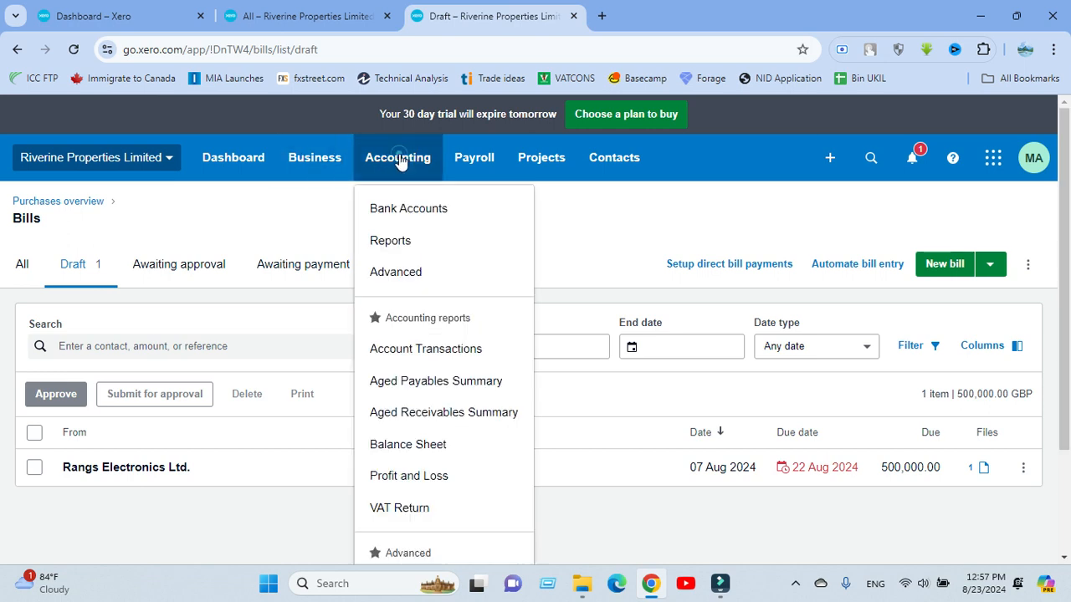
{"action": "middle_click", "coordinate": [409, 242]}
{"action": "left_click", "coordinate": [650, 17]}
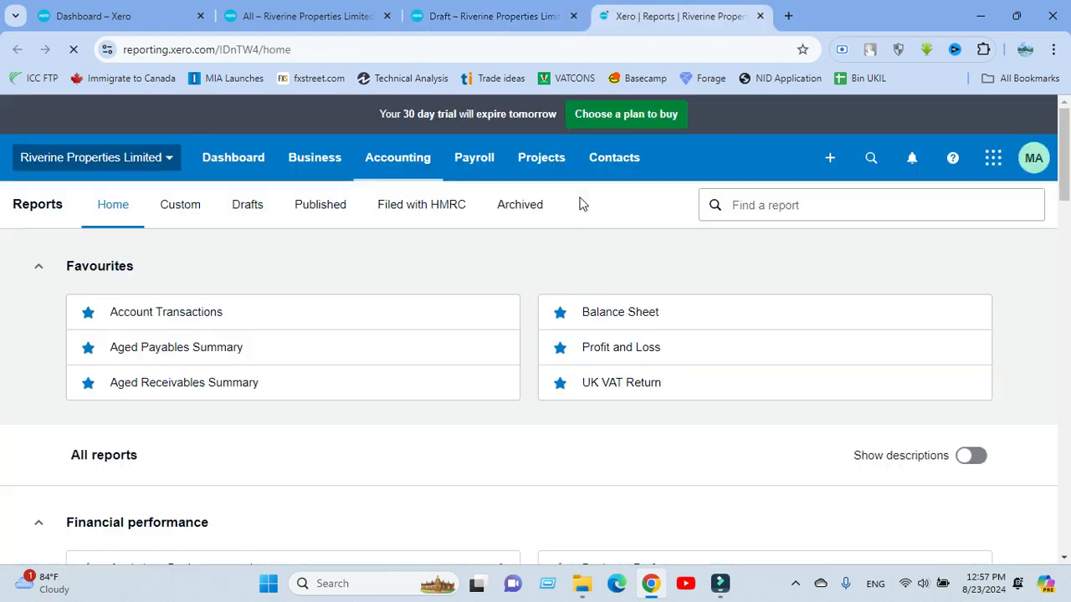
{"action": "left_click", "coordinate": [596, 346], "text": "ctrl"}
{"action": "left_click", "coordinate": [609, 316]}
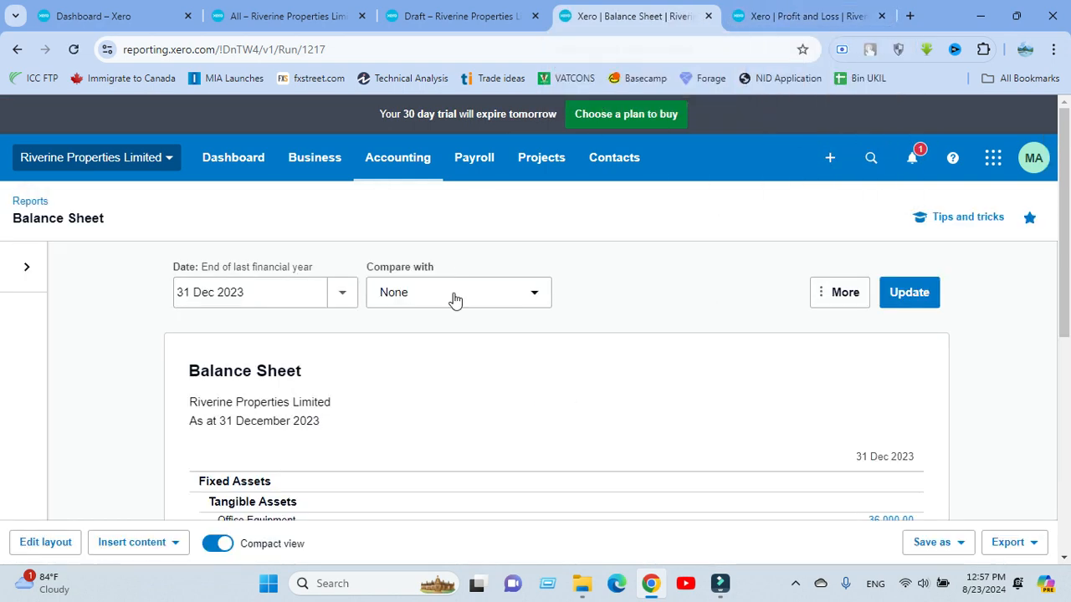
{"action": "scroll", "coordinate": [95, 318], "scroll_direction": "down", "scroll_amount": 2}
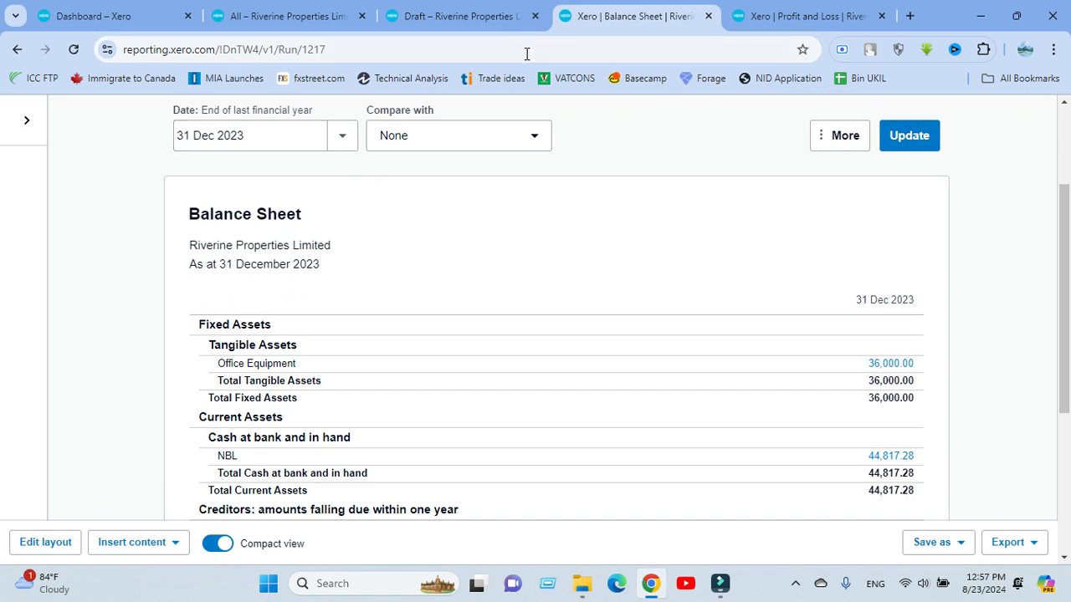
{"action": "left_click", "coordinate": [490, 20]}
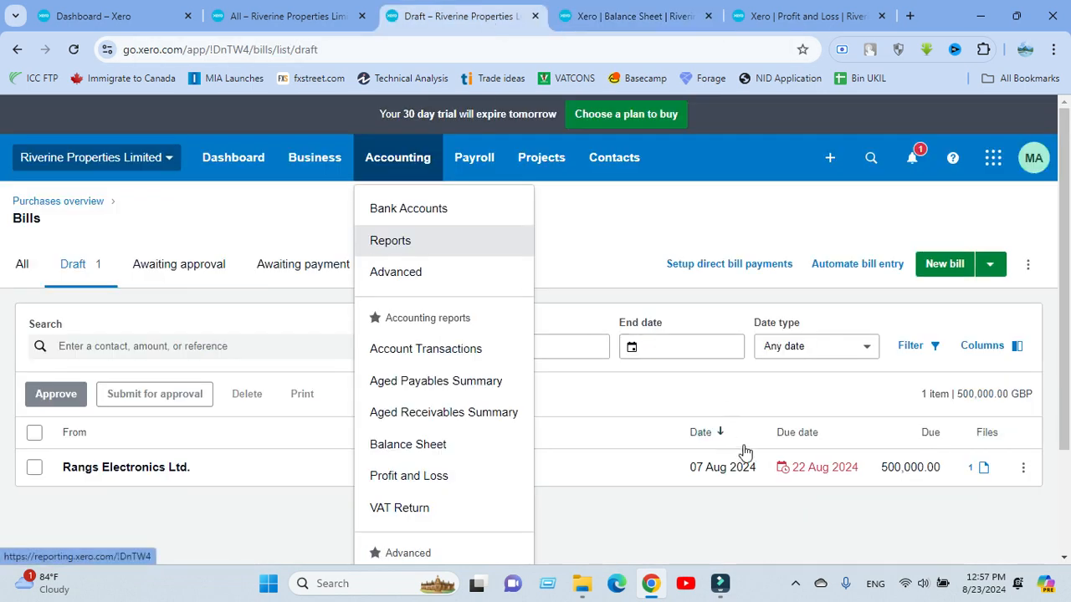
{"action": "left_click", "coordinate": [658, 532]}
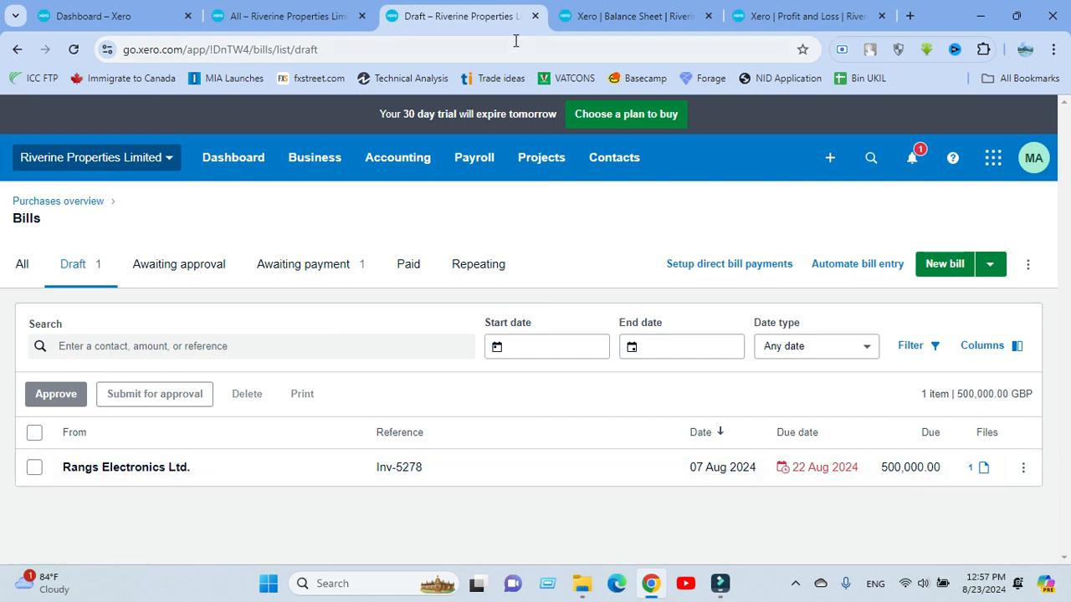
- Set the Balance Sheet date to 23 Aug 2024 and update the report
{"action": "left_click", "coordinate": [679, 16]}
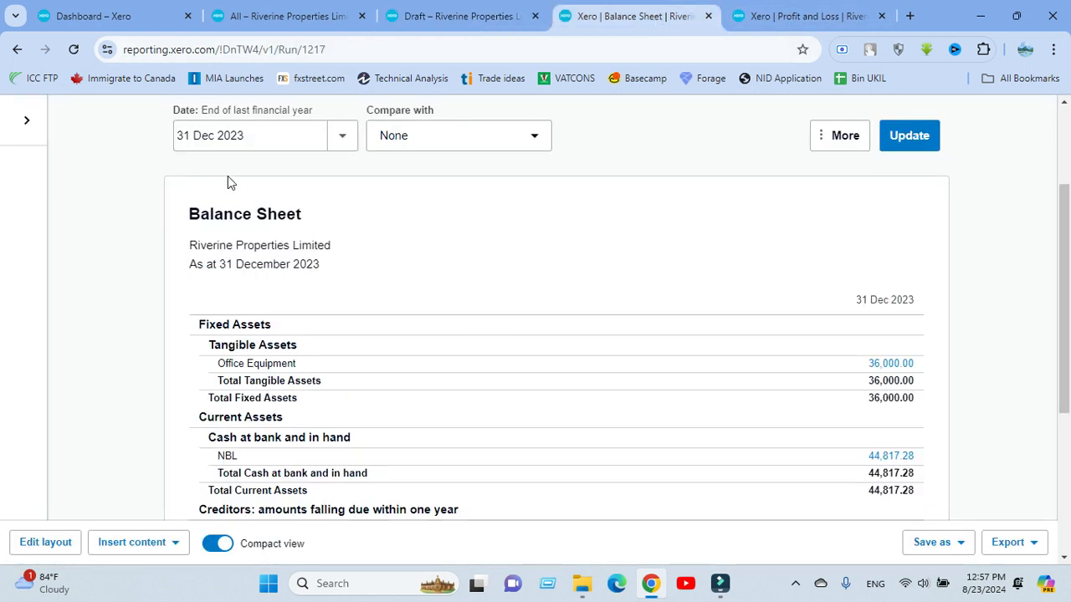
{"action": "scroll", "coordinate": [234, 218], "scroll_direction": "up", "scroll_amount": 2}
{"action": "left_click", "coordinate": [265, 297]}
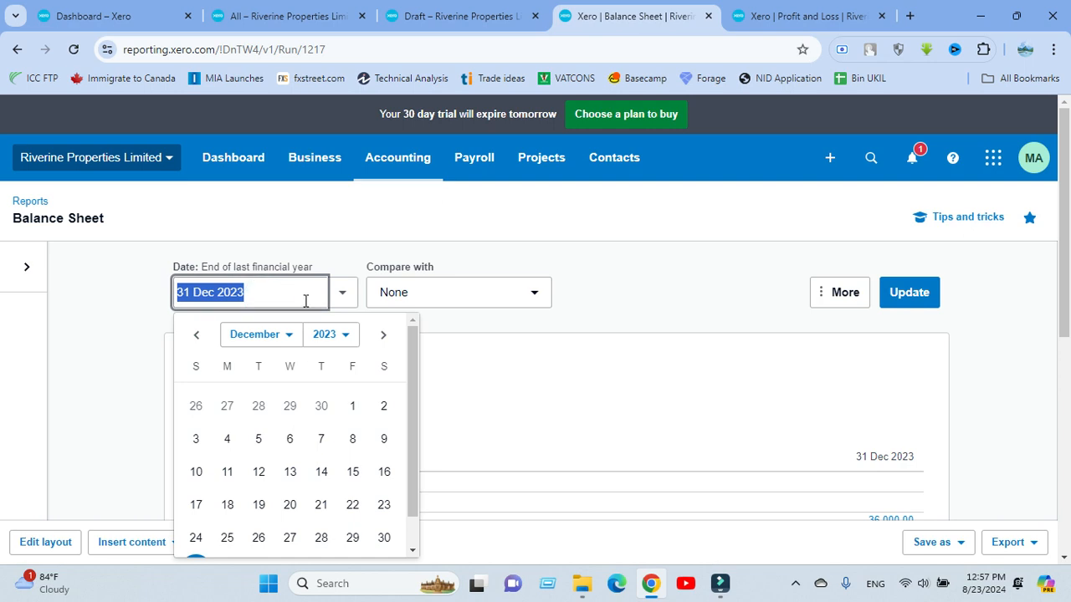
{"action": "left_click", "coordinate": [317, 292]}
{"action": "left_click", "coordinate": [284, 334]}
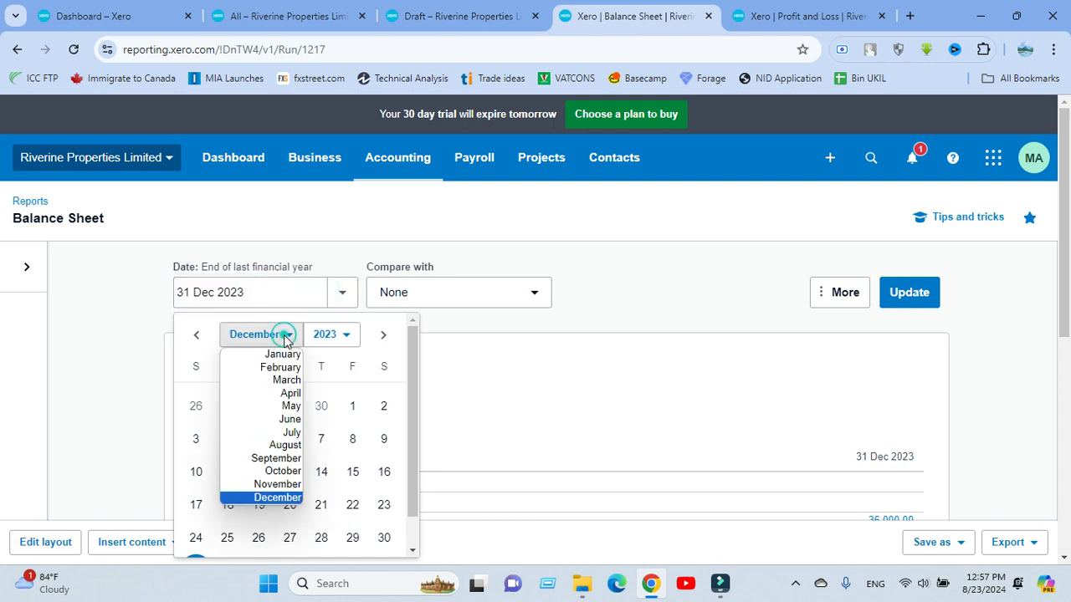
{"action": "left_click", "coordinate": [284, 446]}
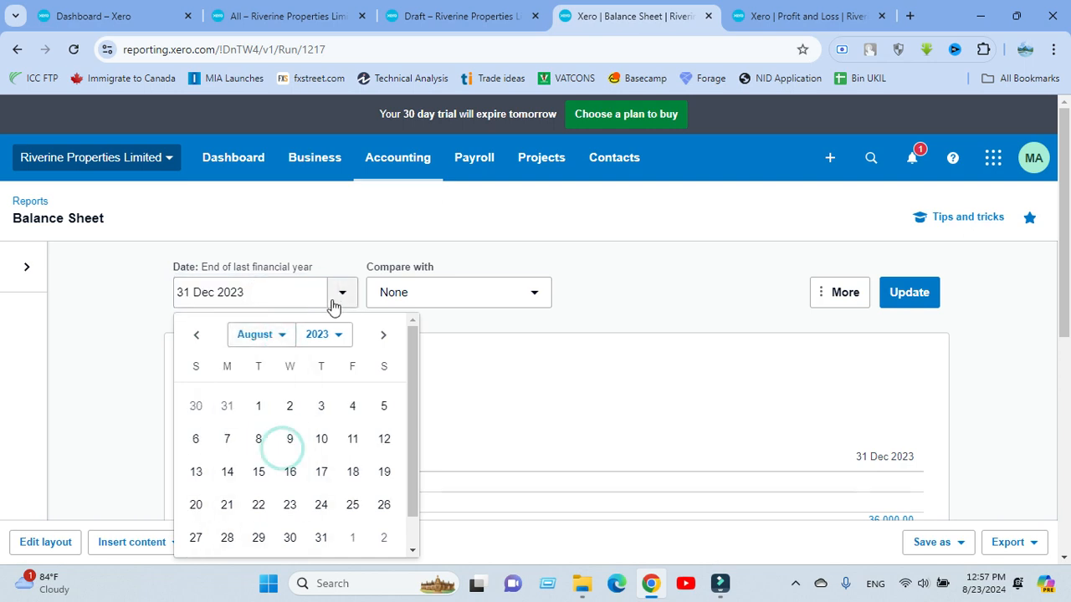
{"action": "left_click", "coordinate": [334, 336]}
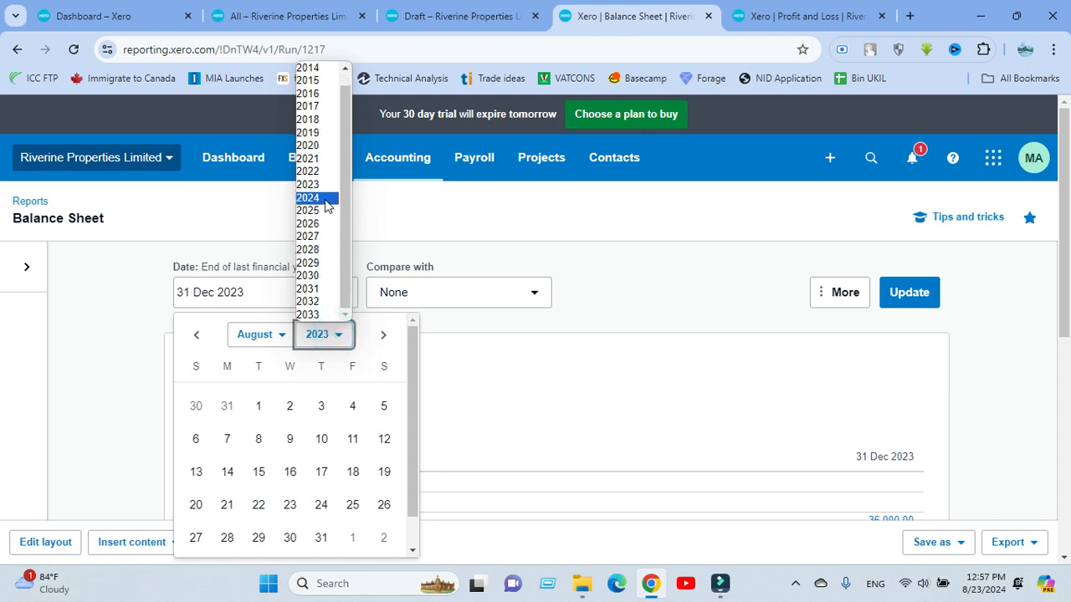
{"action": "left_click", "coordinate": [327, 207]}
{"action": "left_click", "coordinate": [354, 501]}
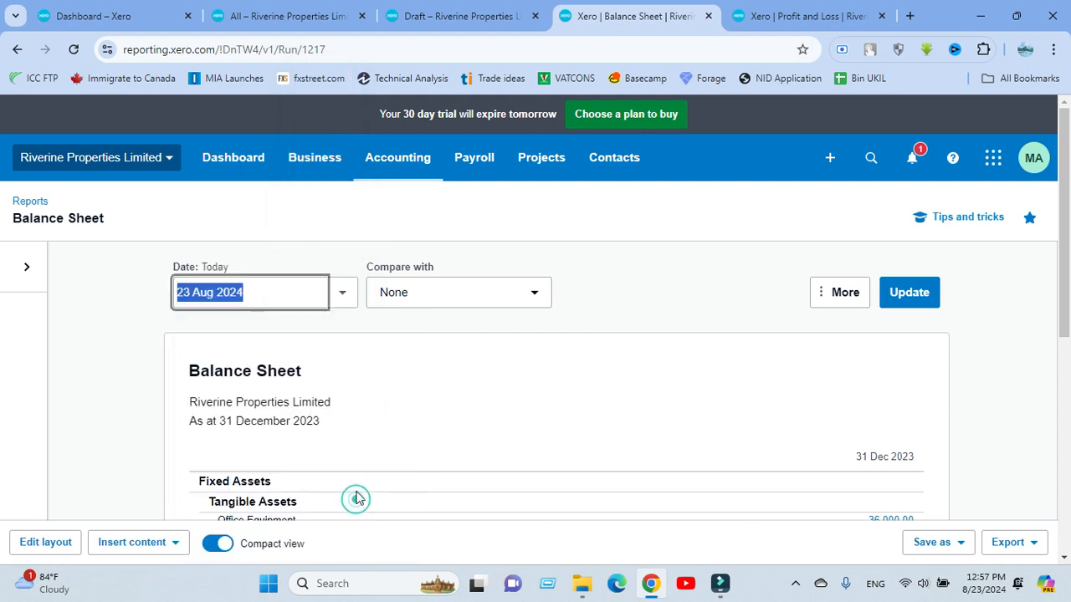
{"action": "left_click", "coordinate": [638, 296]}
{"action": "left_click", "coordinate": [895, 294]}
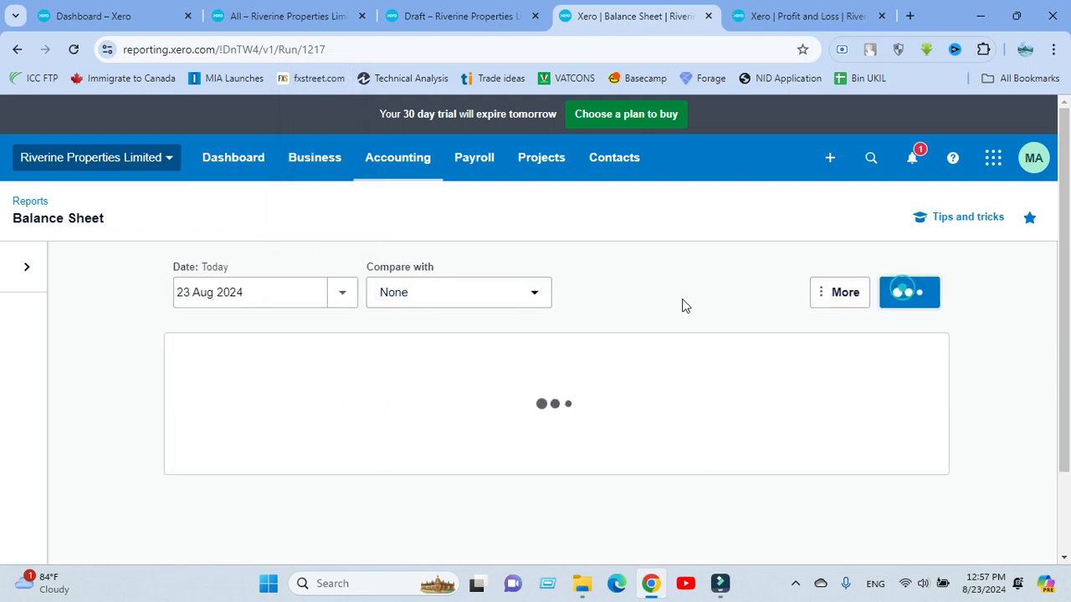
- Open the transactions behind the Balance Sheet's Office Equipment amount and check whether the draft bill is included
{"action": "scroll", "coordinate": [117, 367], "scroll_direction": "down", "scroll_amount": 3}
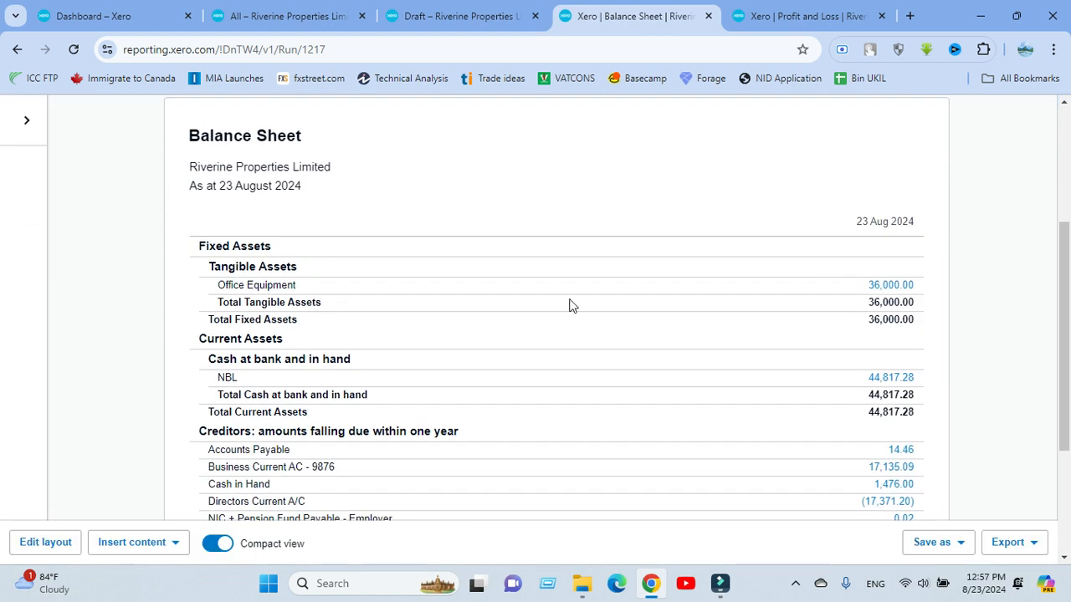
{"action": "left_click", "coordinate": [893, 288]}
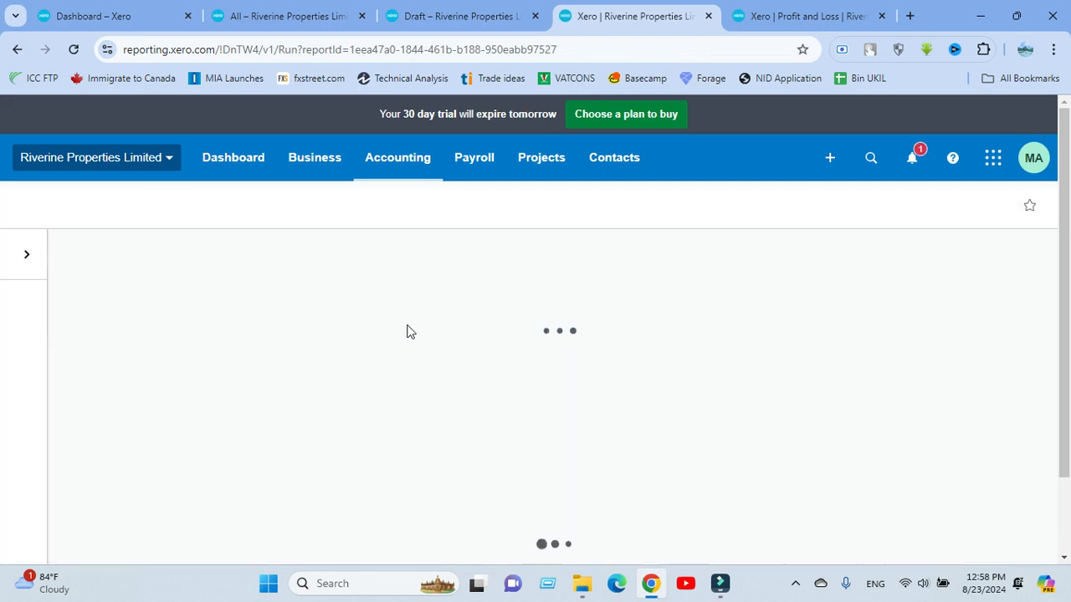
{"action": "scroll", "coordinate": [342, 313], "scroll_direction": "down", "scroll_amount": 2}
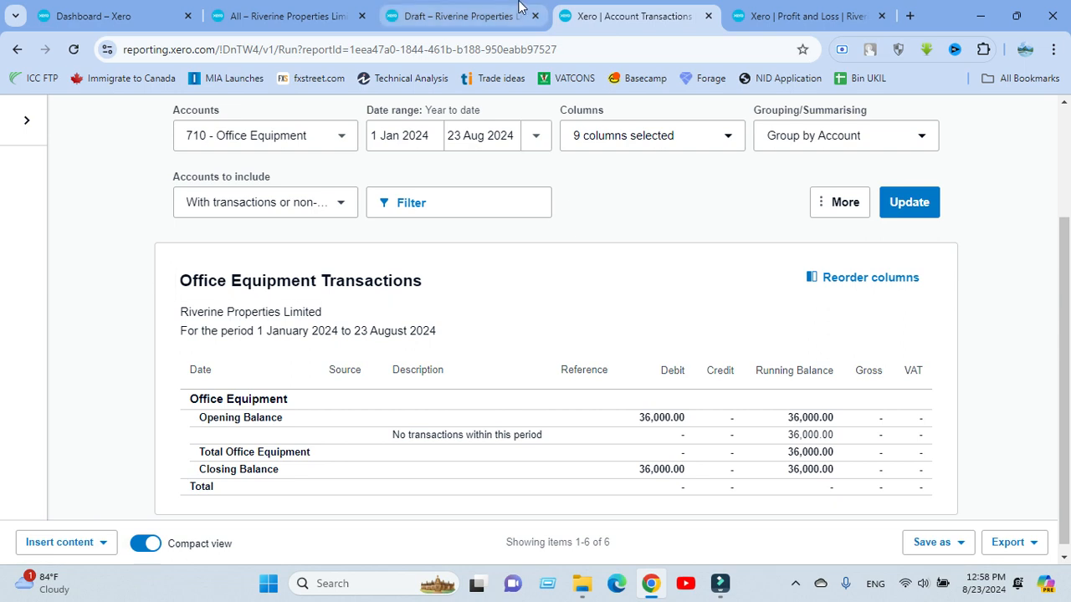
- Return to the draft bills list and open the Rangs Electronics Ltd. bill for editing
{"action": "left_click", "coordinate": [484, 20]}
{"action": "left_click", "coordinate": [563, 299]}
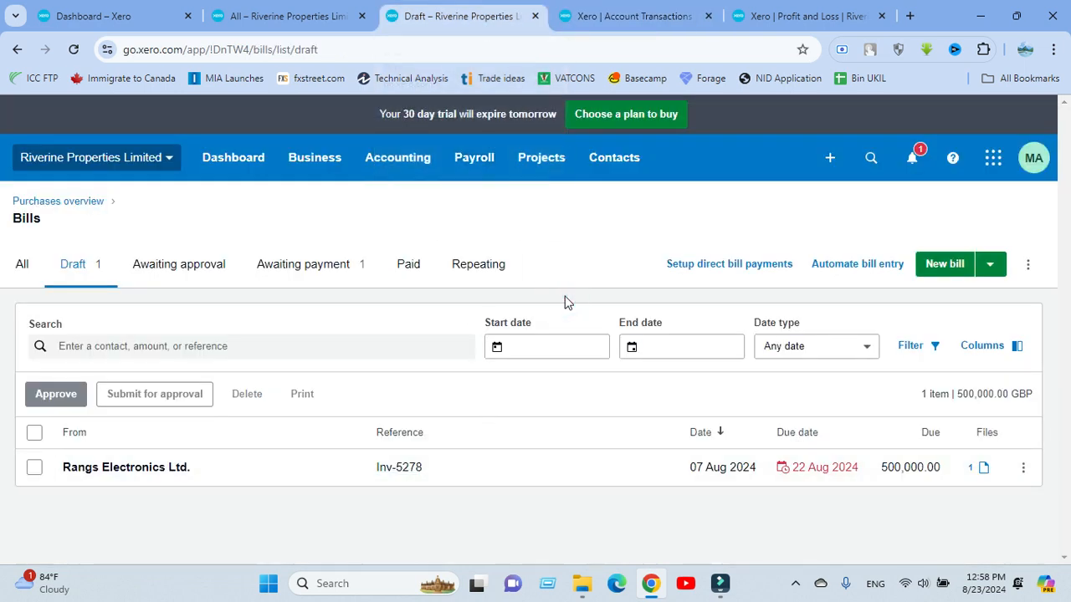
{"action": "left_click", "coordinate": [492, 296]}
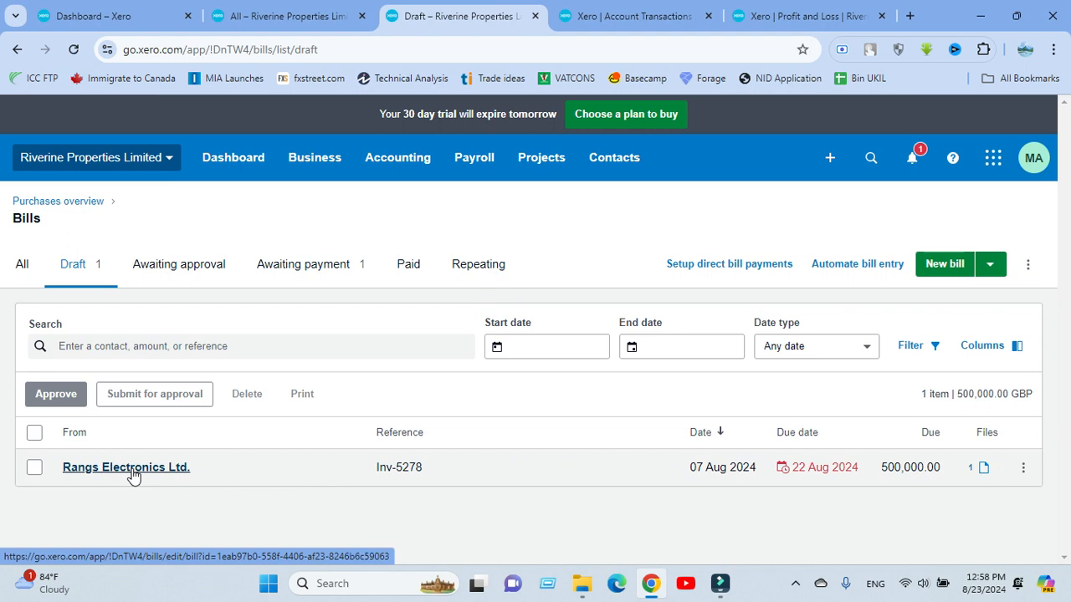
{"action": "right_click", "coordinate": [132, 474]}
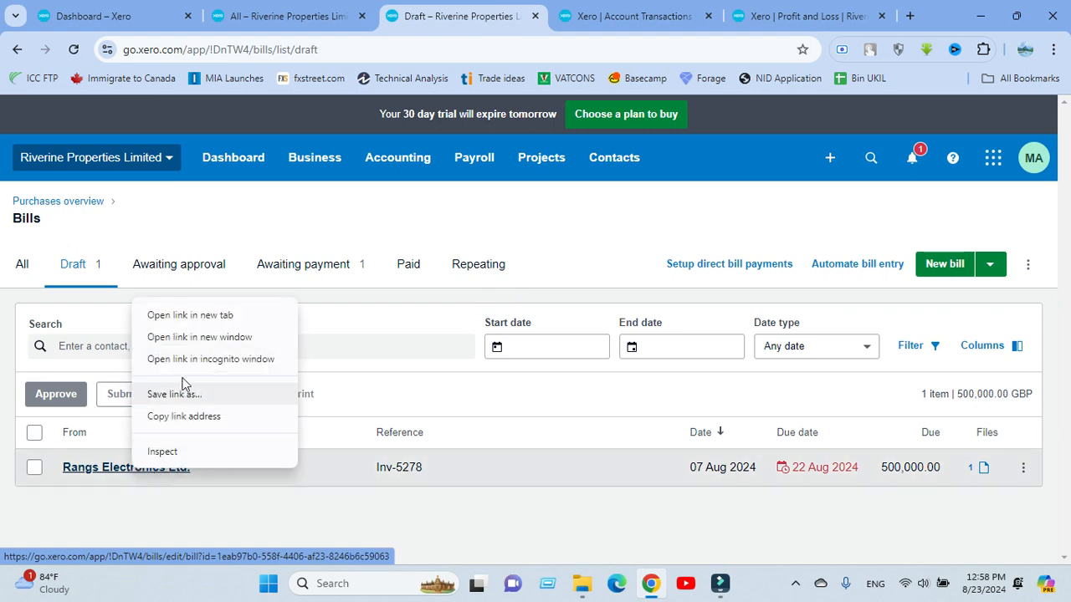
{"action": "left_click", "coordinate": [115, 468]}
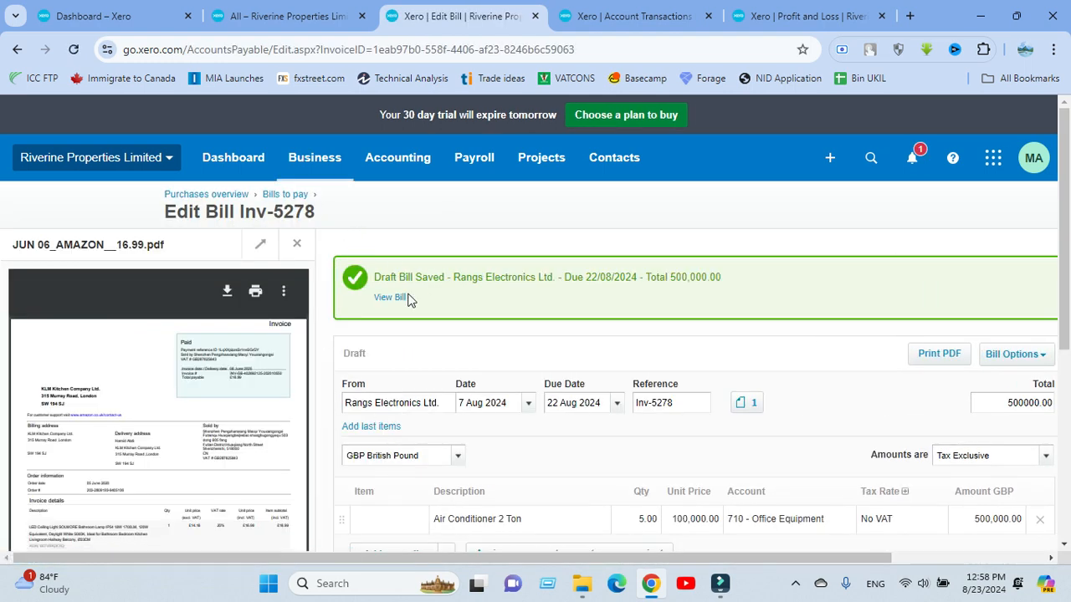
- Review the Rangs Electronics Ltd. bill's entries, save and submit it for approval, and dismiss the notification
{"action": "scroll", "coordinate": [425, 403], "scroll_direction": "down", "scroll_amount": 3}
{"action": "scroll", "coordinate": [426, 406], "scroll_direction": "down", "scroll_amount": 2}
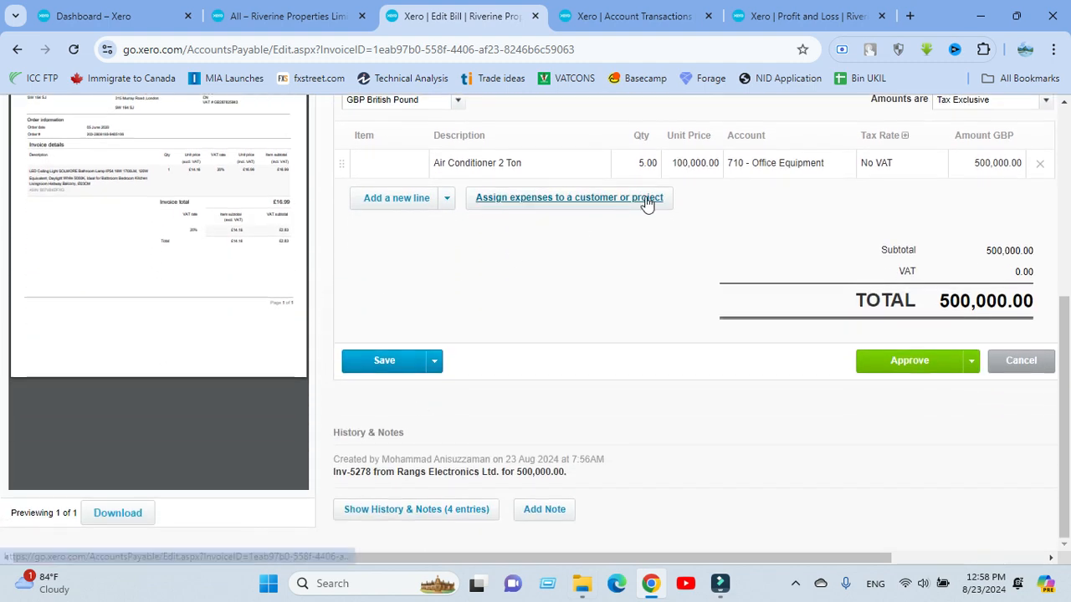
{"action": "scroll", "coordinate": [636, 205], "scroll_direction": "up", "scroll_amount": 3}
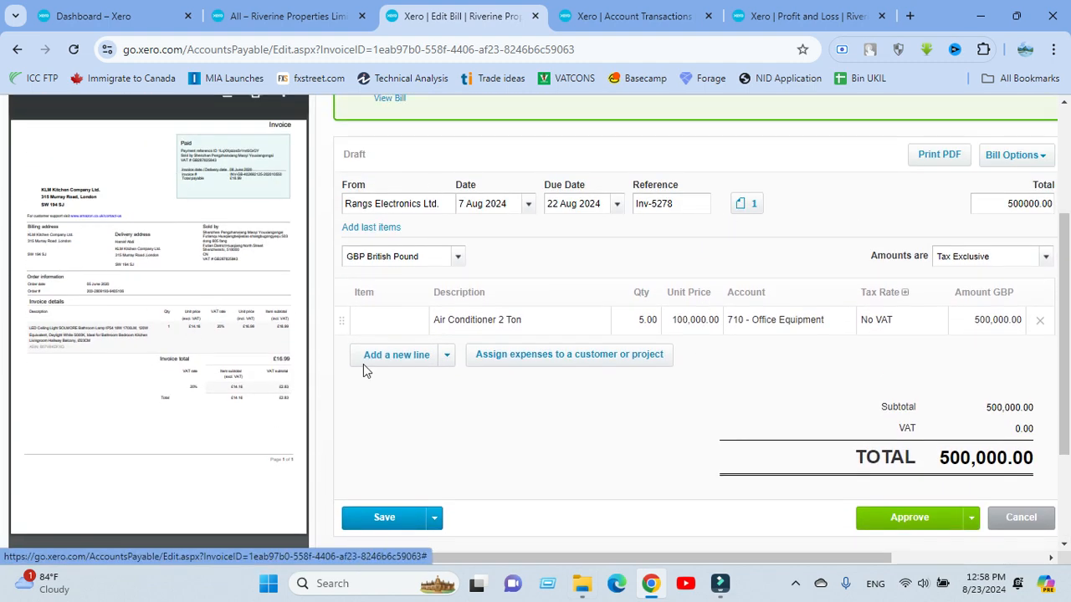
{"action": "scroll", "coordinate": [815, 535], "scroll_direction": "up", "scroll_amount": 2}
{"action": "scroll", "coordinate": [560, 352], "scroll_direction": "down", "scroll_amount": 2}
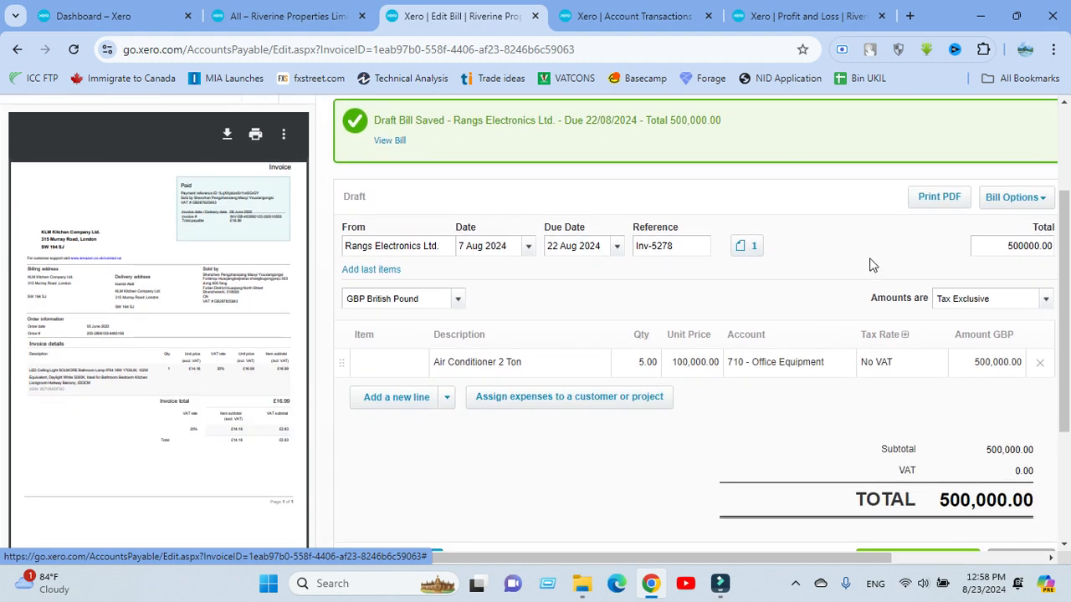
{"action": "scroll", "coordinate": [461, 141], "scroll_direction": "down", "scroll_amount": 1}
{"action": "scroll", "coordinate": [460, 140], "scroll_direction": "down", "scroll_amount": 1}
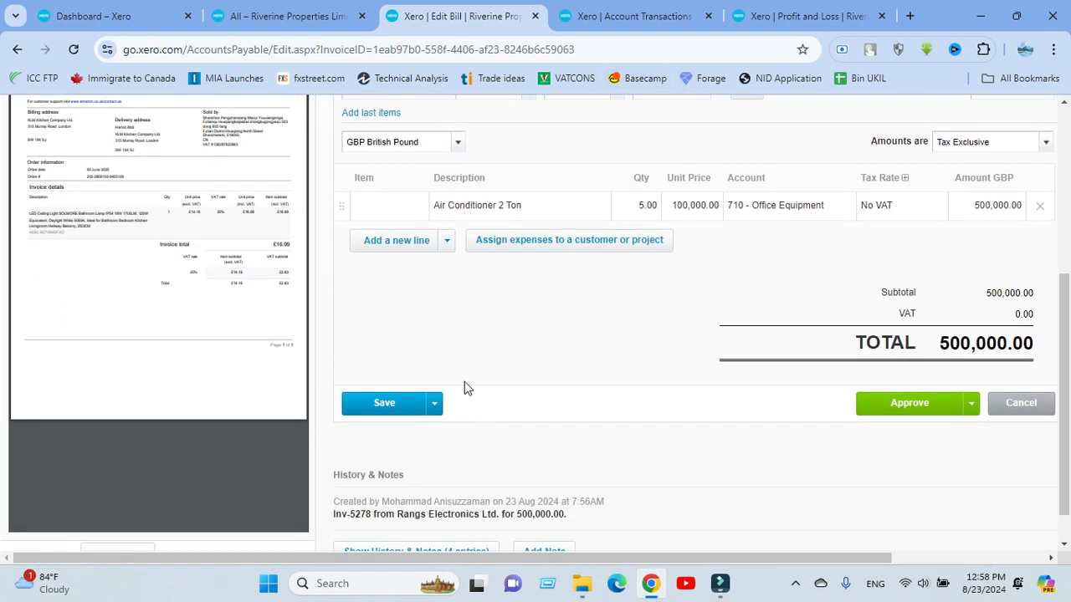
{"action": "scroll", "coordinate": [485, 397], "scroll_direction": "up", "scroll_amount": 1}
{"action": "left_click", "coordinate": [434, 479]}
{"action": "scroll", "coordinate": [464, 432], "scroll_direction": "down", "scroll_amount": 1}
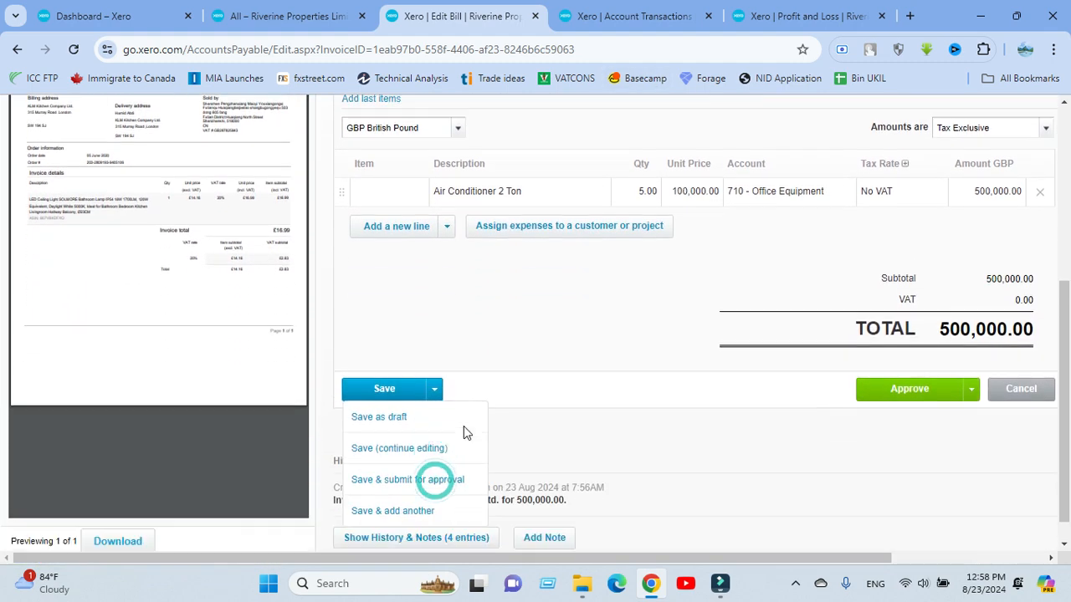
{"action": "scroll", "coordinate": [463, 425], "scroll_direction": "down", "scroll_amount": 1}
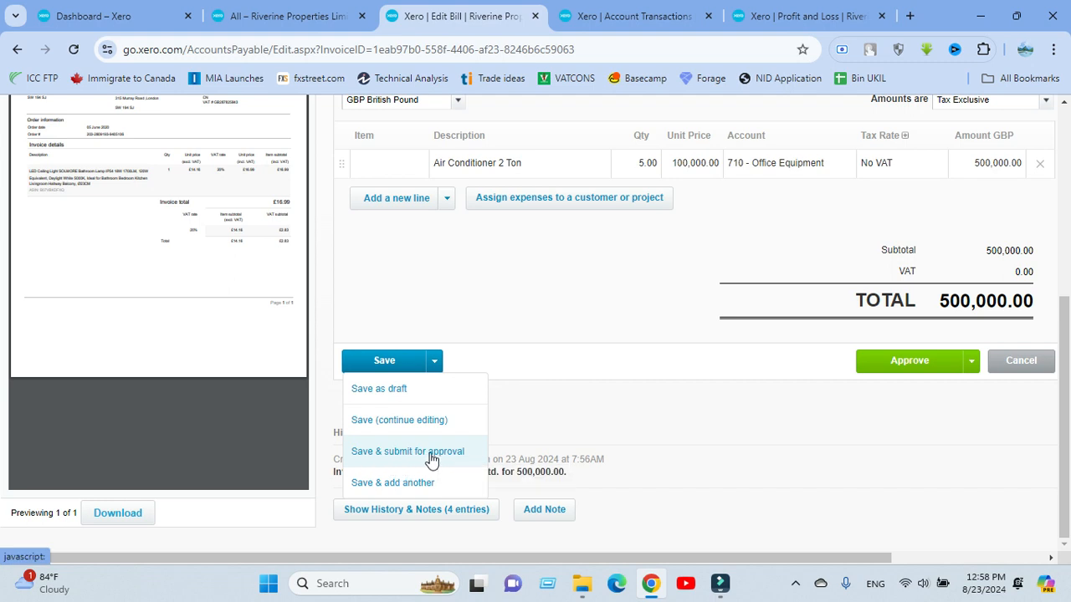
{"action": "left_click", "coordinate": [432, 456]}
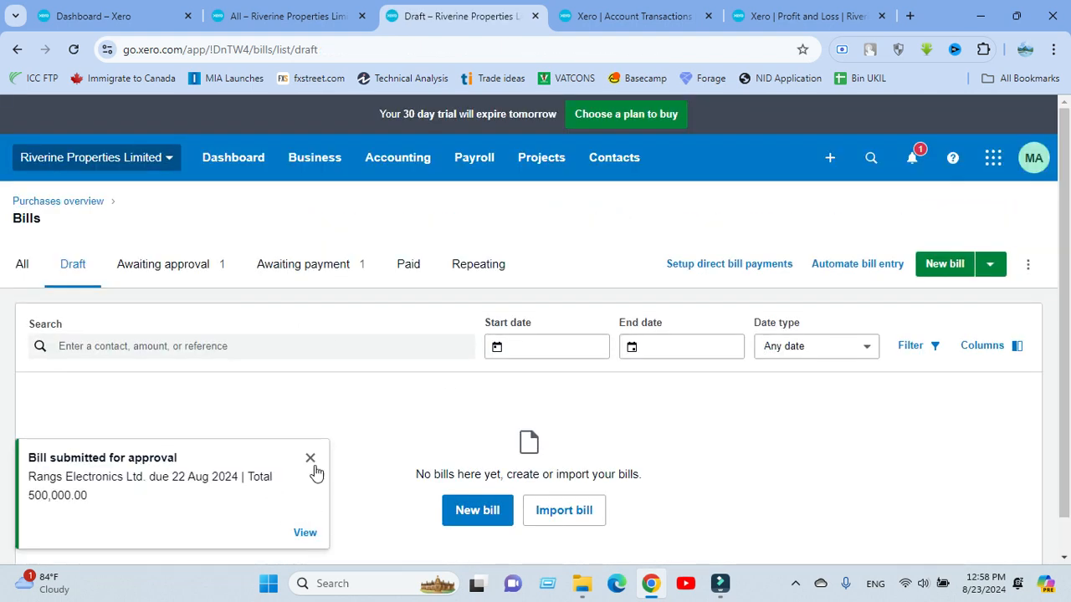
{"action": "left_click", "coordinate": [309, 457]}
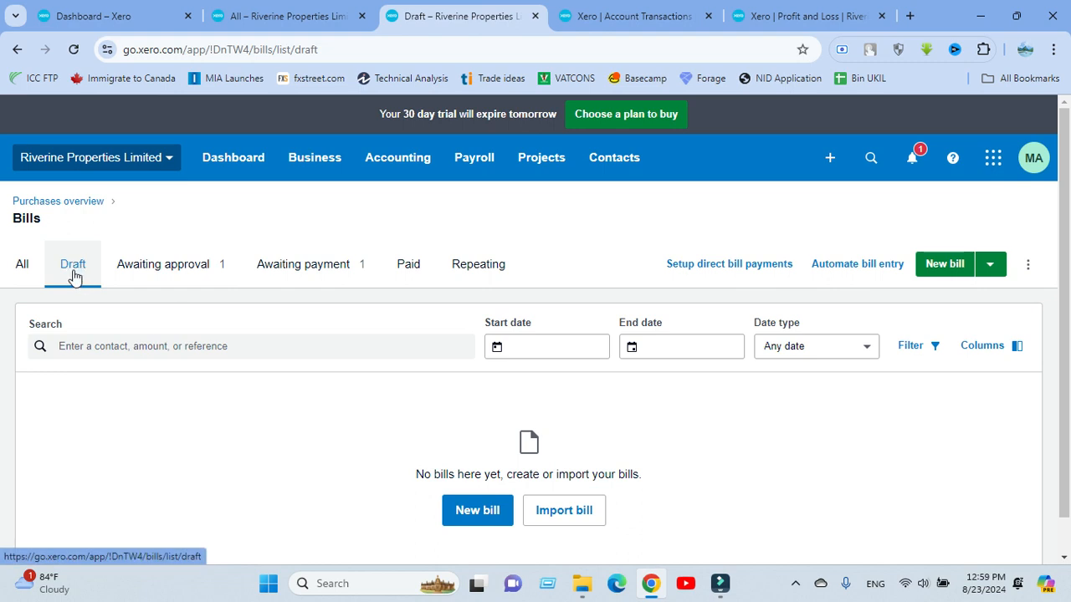
- Check the bills awaiting approval and return to the Office Equipment account transactions report
{"action": "left_click", "coordinate": [187, 276]}
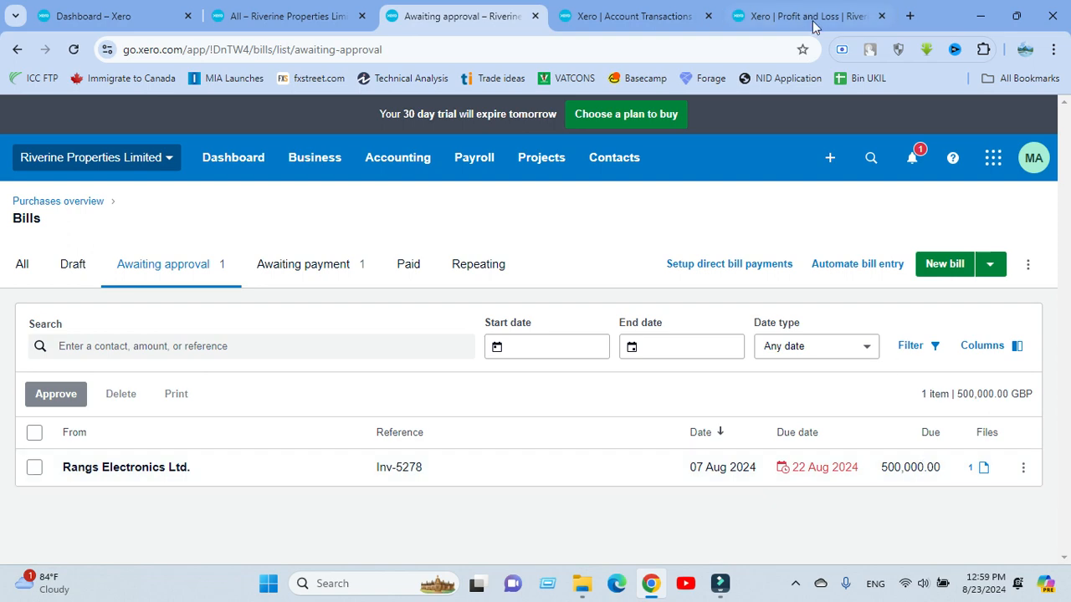
{"action": "left_click", "coordinate": [647, 8]}
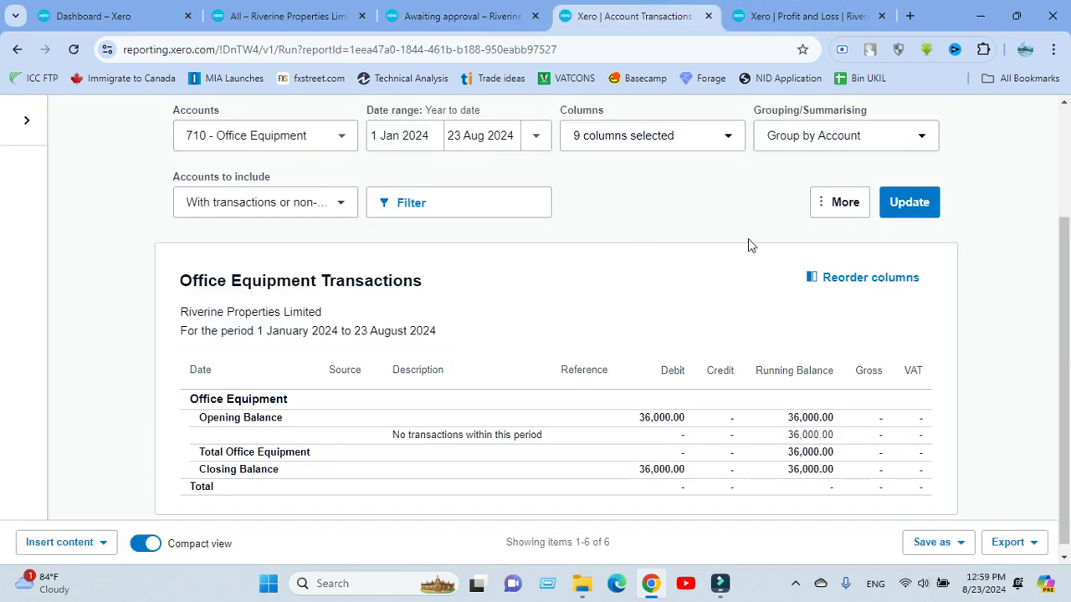
{"action": "scroll", "coordinate": [701, 216], "scroll_direction": "up", "scroll_amount": 3}
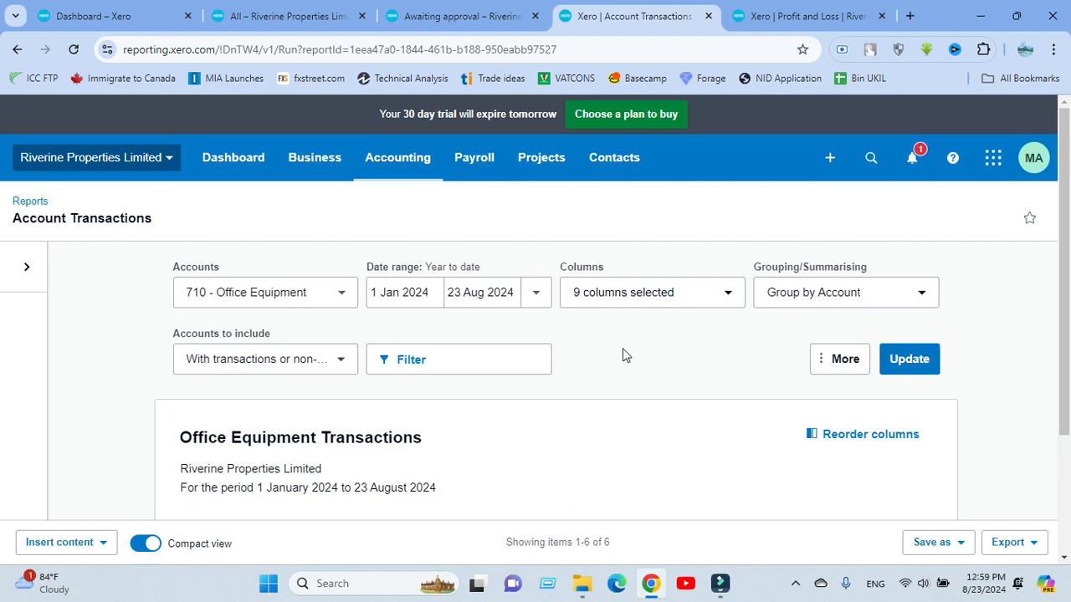
- Refresh the Office Equipment account transactions report and check whether the bill awaiting approval is included
{"action": "scroll", "coordinate": [622, 348], "scroll_direction": "down", "scroll_amount": 2}
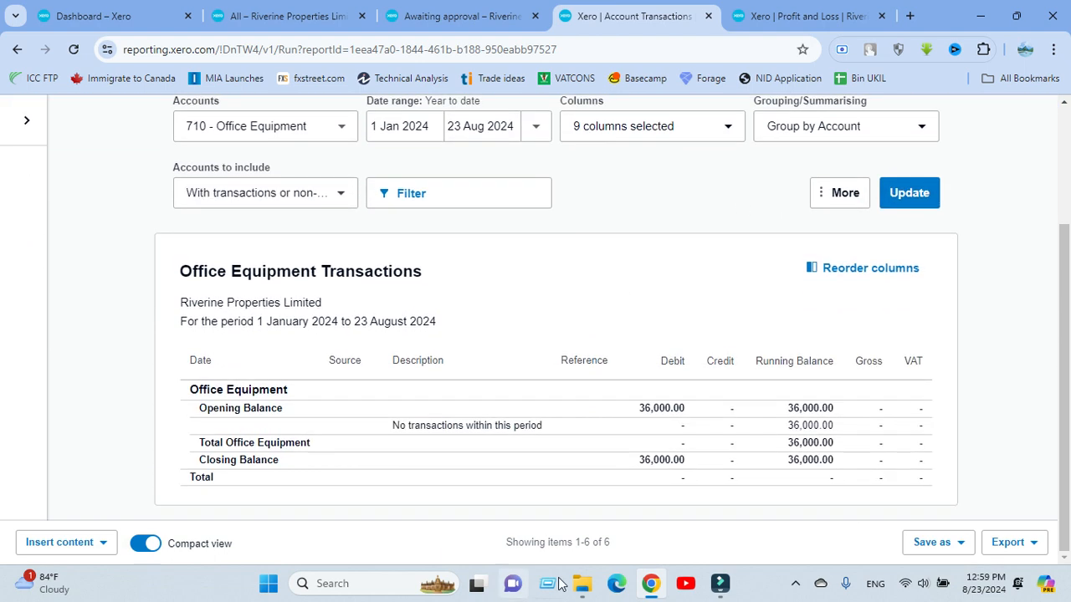
{"action": "left_click", "coordinate": [910, 193]}
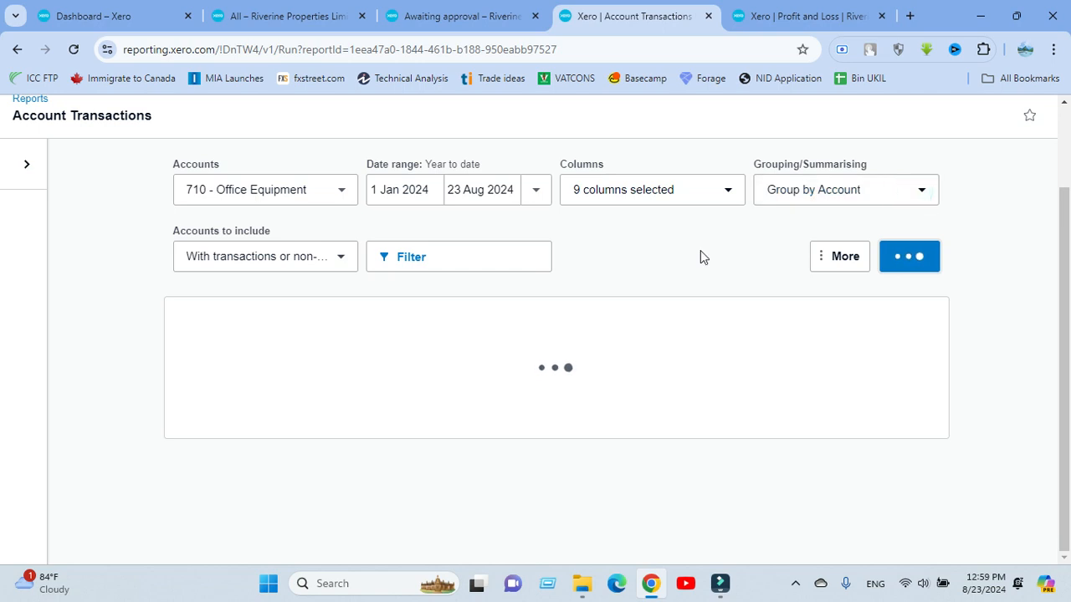
{"action": "scroll", "coordinate": [260, 130], "scroll_direction": "up", "scroll_amount": 1}
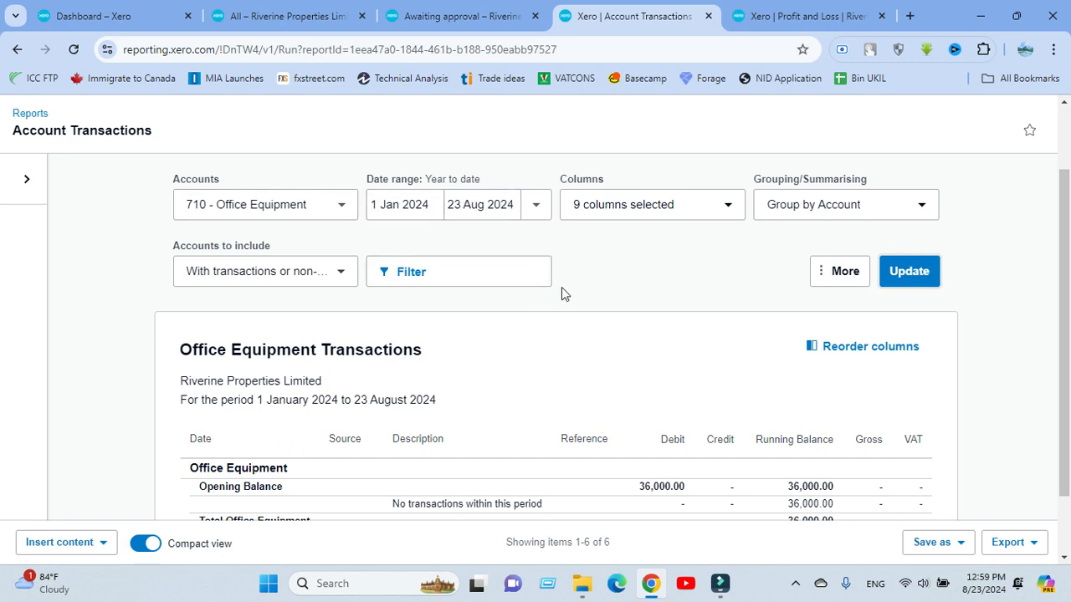
{"action": "scroll", "coordinate": [524, 392], "scroll_direction": "down", "scroll_amount": 1}
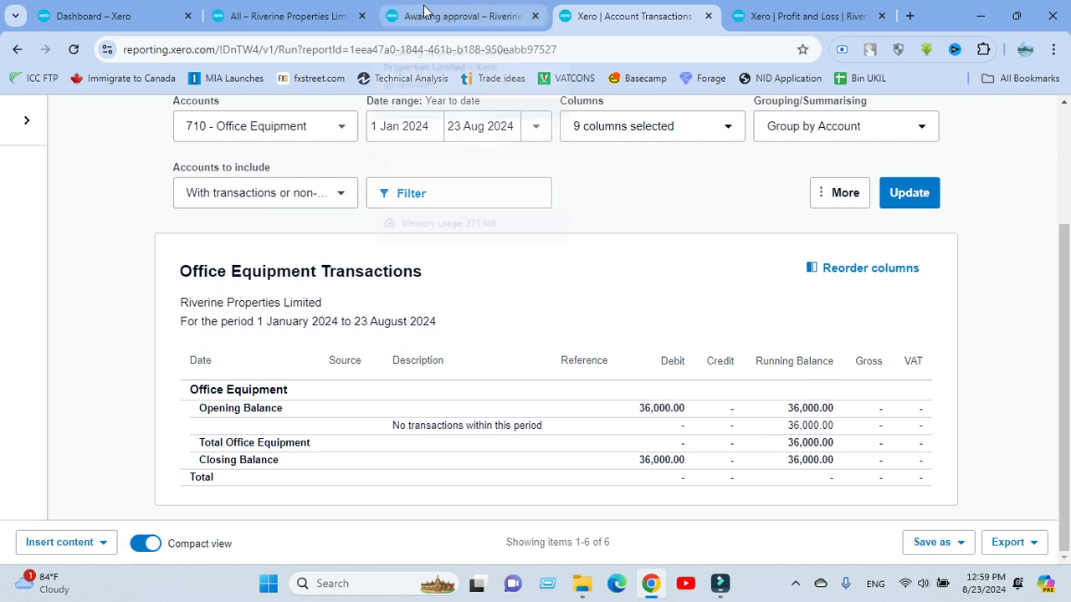
- Open the Rangs Electronics Ltd. bill Inv-5278 from the bills awaiting approval and approve it
{"action": "left_click", "coordinate": [455, 14]}
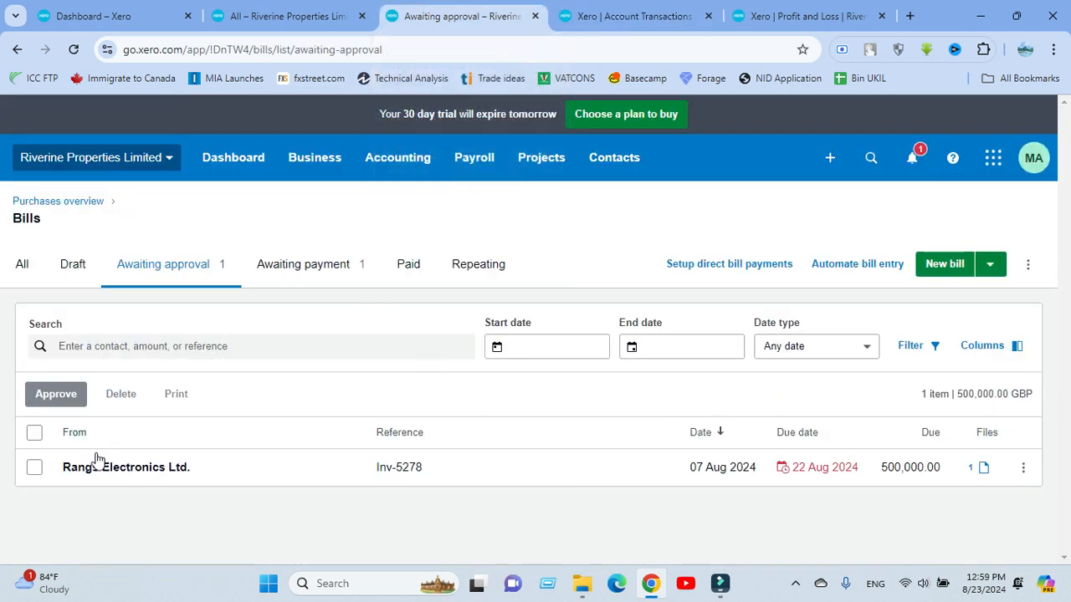
{"action": "left_click", "coordinate": [359, 304]}
{"action": "left_click", "coordinate": [359, 305]}
{"action": "left_click", "coordinate": [35, 471]}
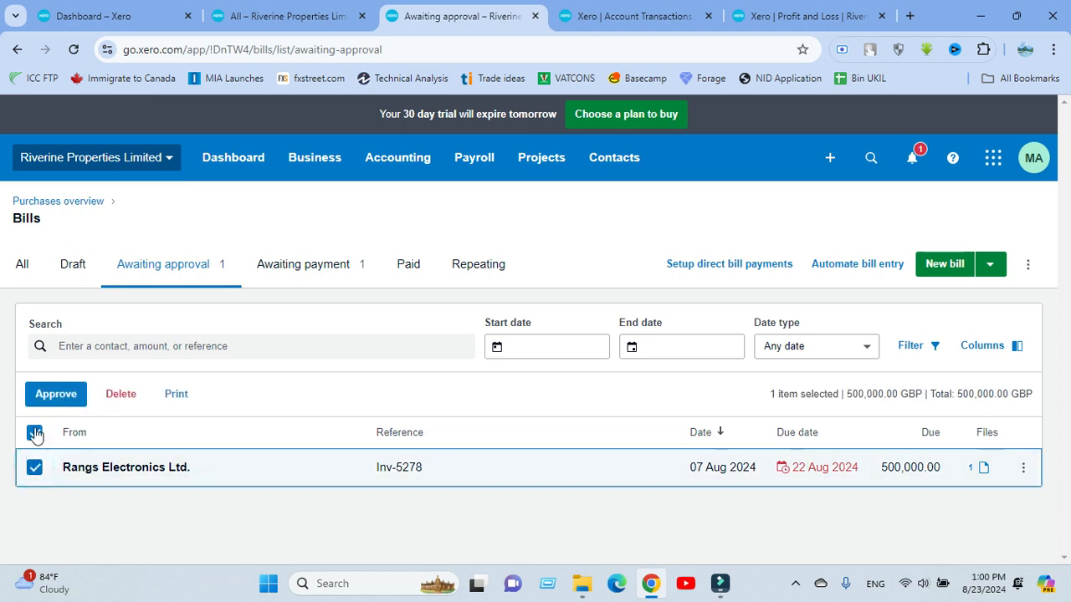
{"action": "left_click", "coordinate": [127, 468]}
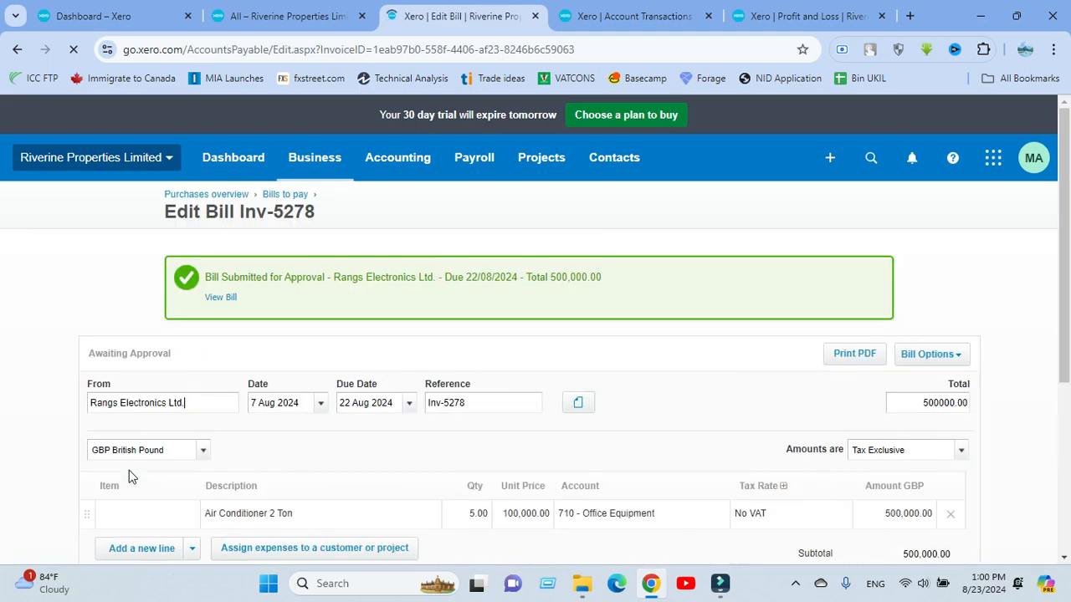
{"action": "scroll", "coordinate": [406, 438], "scroll_direction": "down", "scroll_amount": 5}
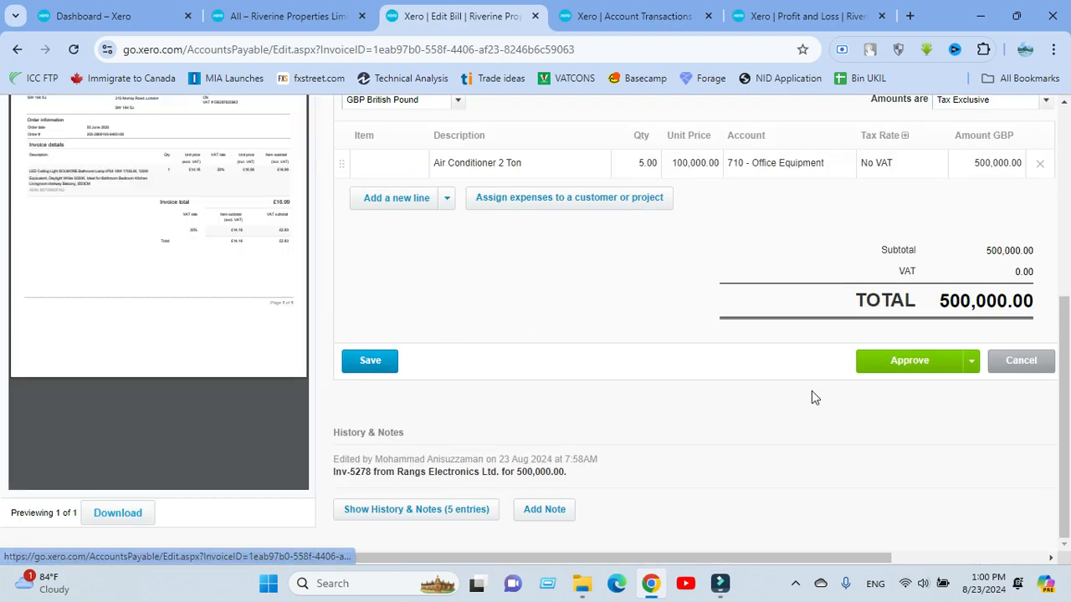
{"action": "left_click", "coordinate": [970, 361]}
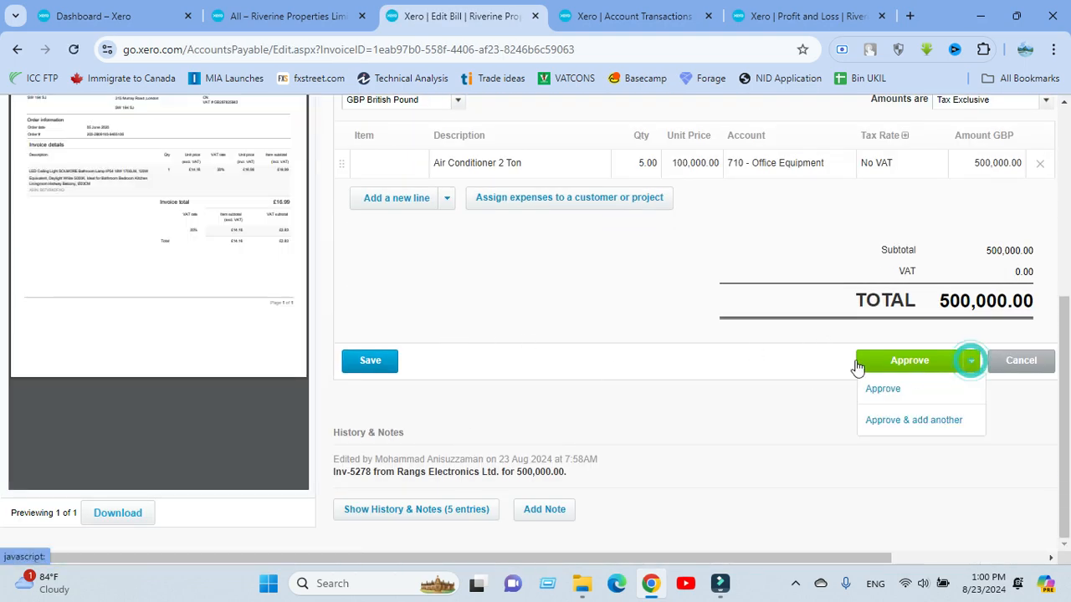
{"action": "left_click", "coordinate": [748, 353]}
{"action": "left_click", "coordinate": [907, 361]}
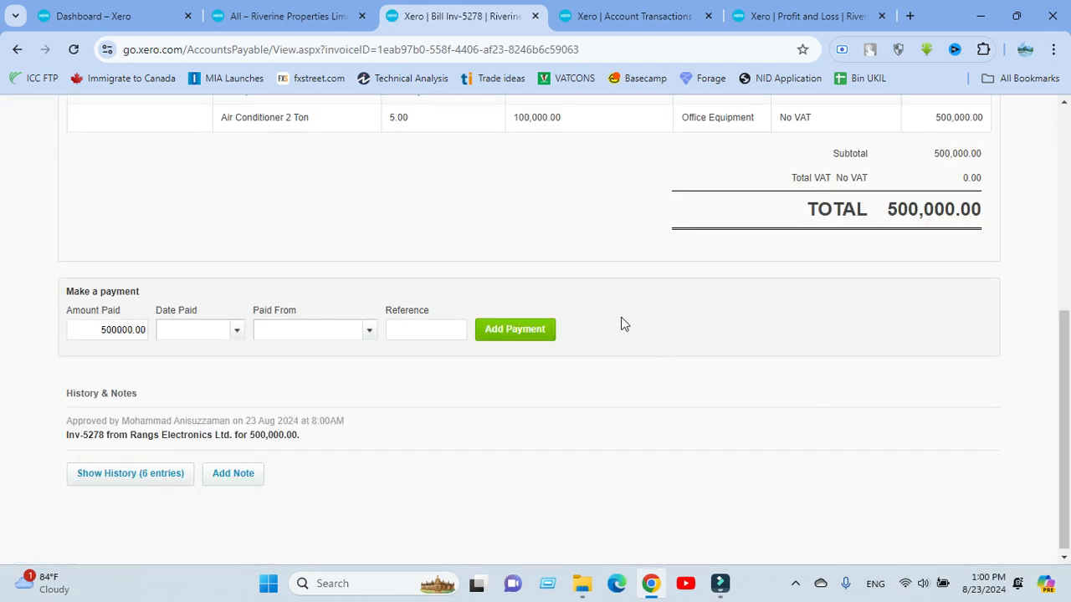
- Check the approved bill's status, its air conditioner line and its total
{"action": "scroll", "coordinate": [641, 235], "scroll_direction": "up", "scroll_amount": 4}
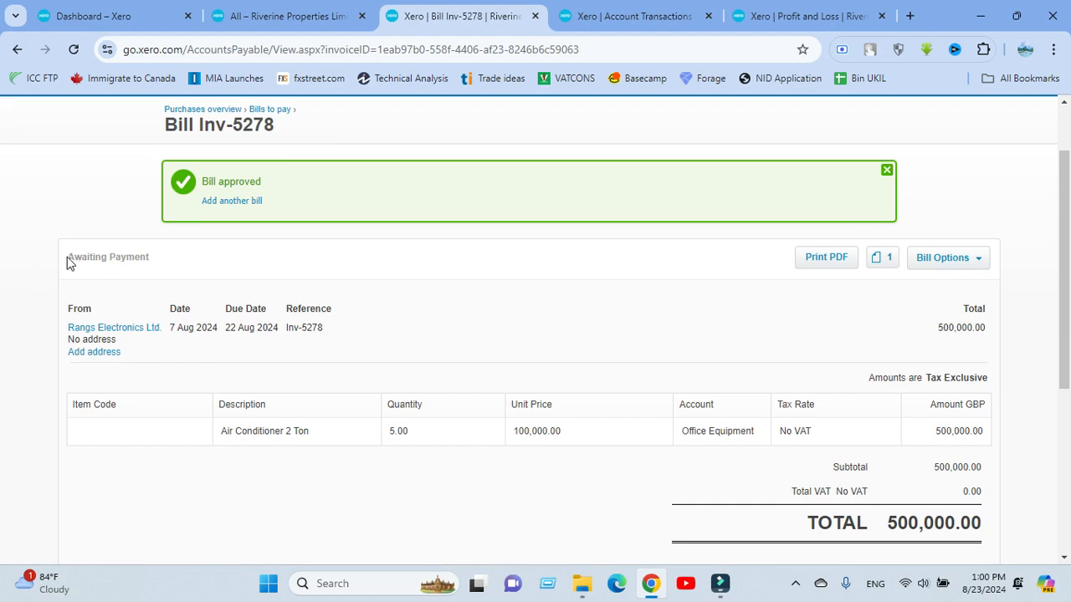
{"action": "left_click_drag", "start_coordinate": [69, 262], "coordinate": [149, 261]}
{"action": "left_click", "coordinate": [151, 264]}
{"action": "scroll", "coordinate": [635, 338], "scroll_direction": "down", "scroll_amount": 5}
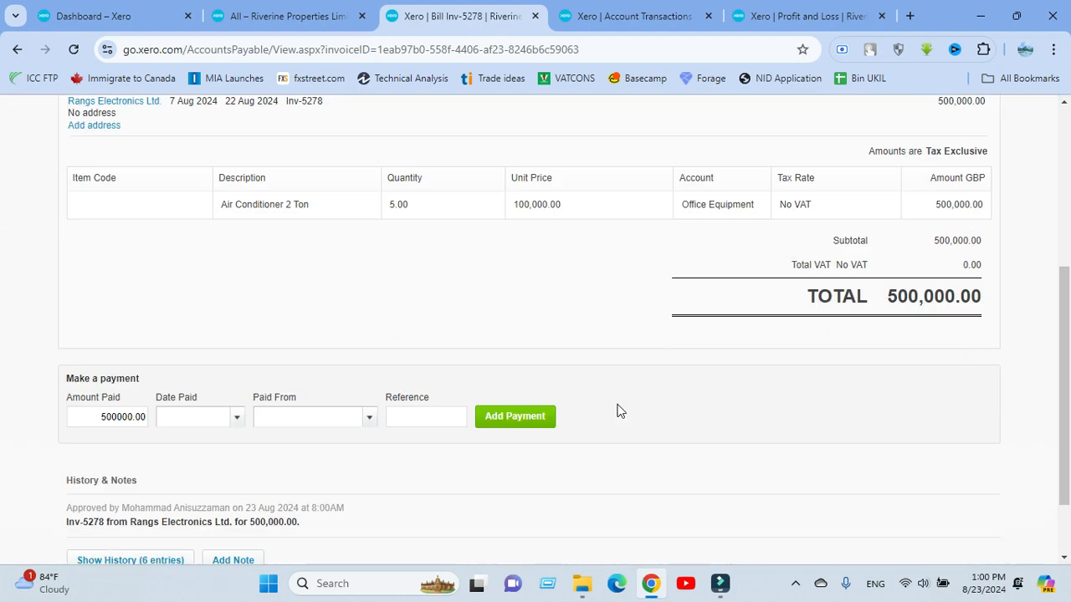
{"action": "scroll", "coordinate": [887, 469], "scroll_direction": "down", "scroll_amount": 1}
{"action": "scroll", "coordinate": [893, 265], "scroll_direction": "up", "scroll_amount": 1}
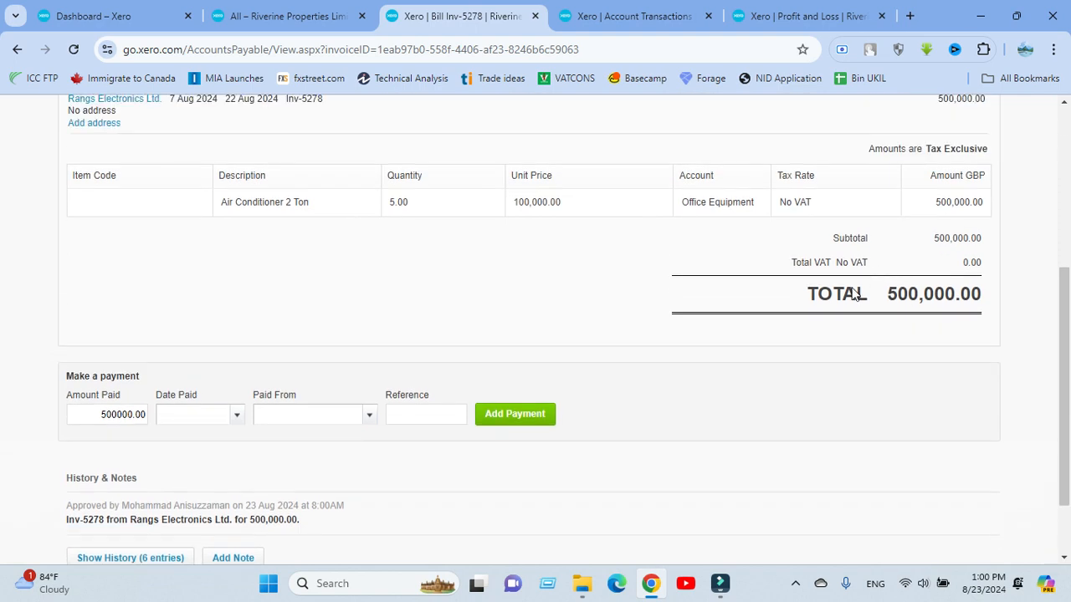
{"action": "scroll", "coordinate": [834, 275], "scroll_direction": "up", "scroll_amount": 1}
- Examine the bill's payment section, including the amount paid, date paid, paid from and reference fields
{"action": "scroll", "coordinate": [489, 367], "scroll_direction": "down", "scroll_amount": 2}
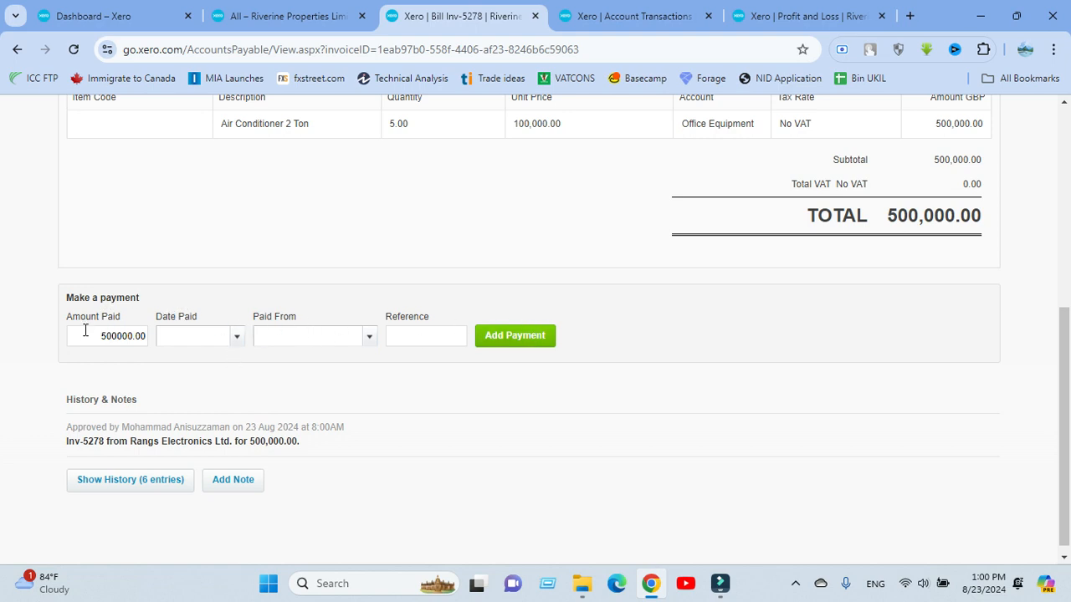
{"action": "mouse_move", "coordinate": [86, 331]}
{"action": "left_mouse_down"}
{"action": "mouse_move", "coordinate": [163, 329]}
{"action": "mouse_move", "coordinate": [103, 331]}
{"action": "left_mouse_up"}
{"action": "left_click", "coordinate": [335, 251]}
{"action": "scroll", "coordinate": [539, 433], "scroll_direction": "up", "scroll_amount": 2}
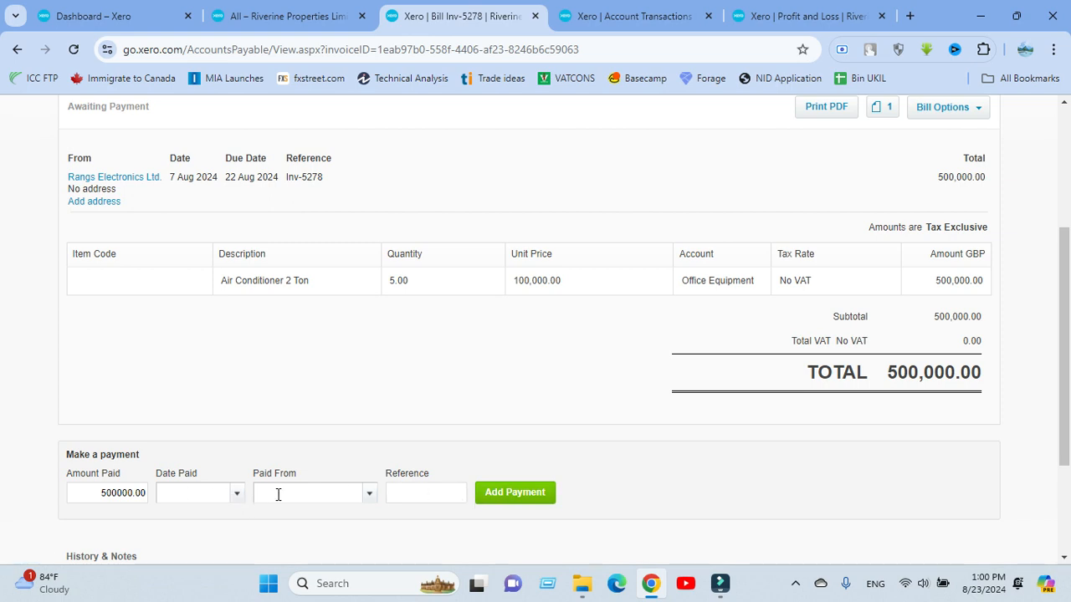
{"action": "left_click", "coordinate": [420, 492]}
{"action": "scroll", "coordinate": [500, 435], "scroll_direction": "down", "scroll_amount": 1}
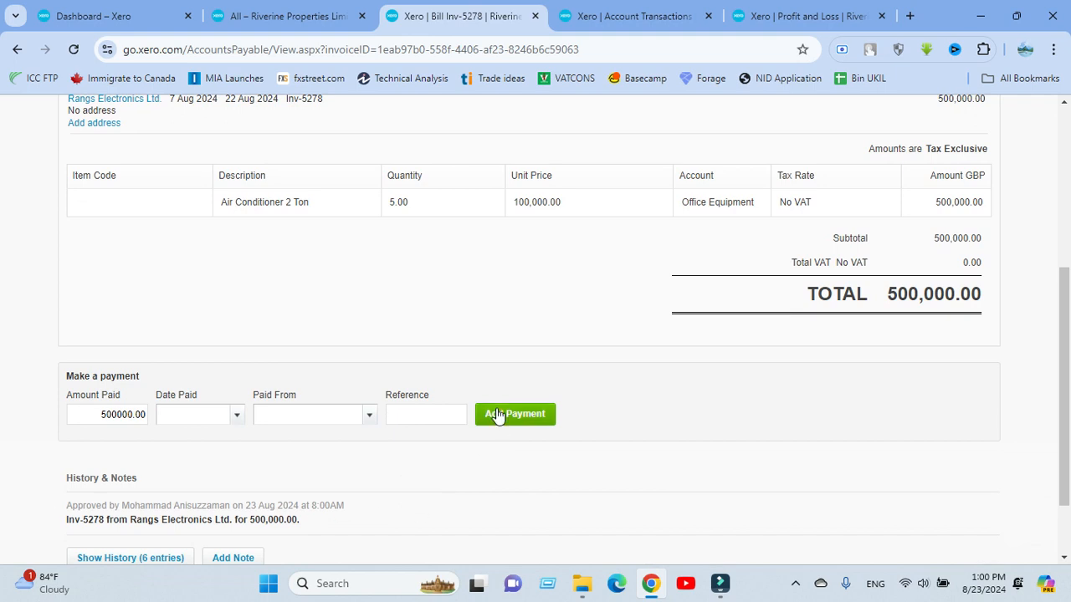
{"action": "scroll", "coordinate": [409, 461], "scroll_direction": "down", "scroll_amount": 1}
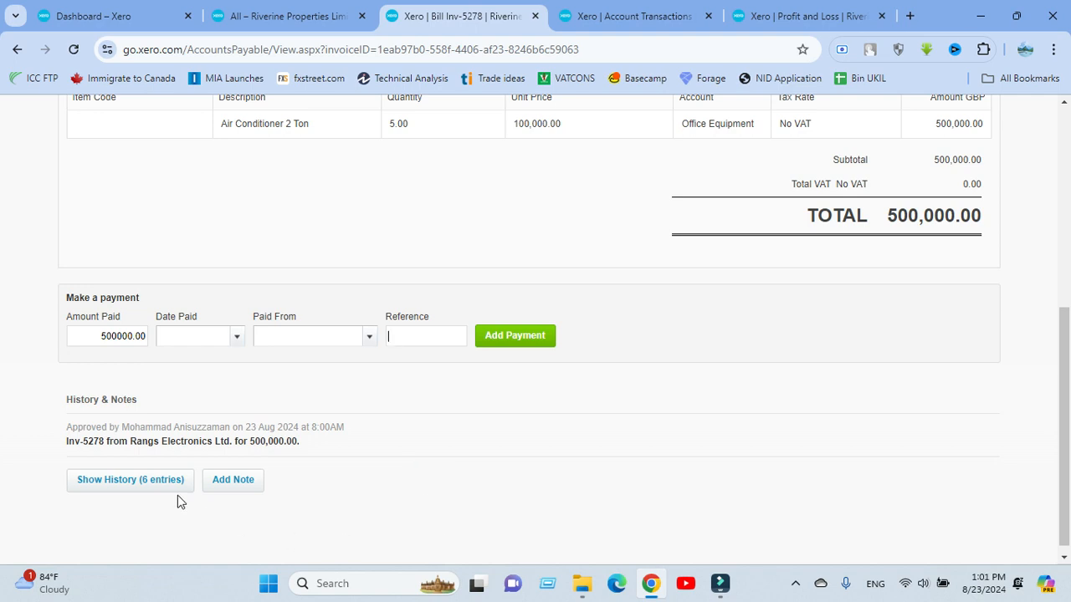
- Show the history of bill Inv-5278 and review its approval, edit, creation and file upload entries
{"action": "left_click", "coordinate": [145, 485]}
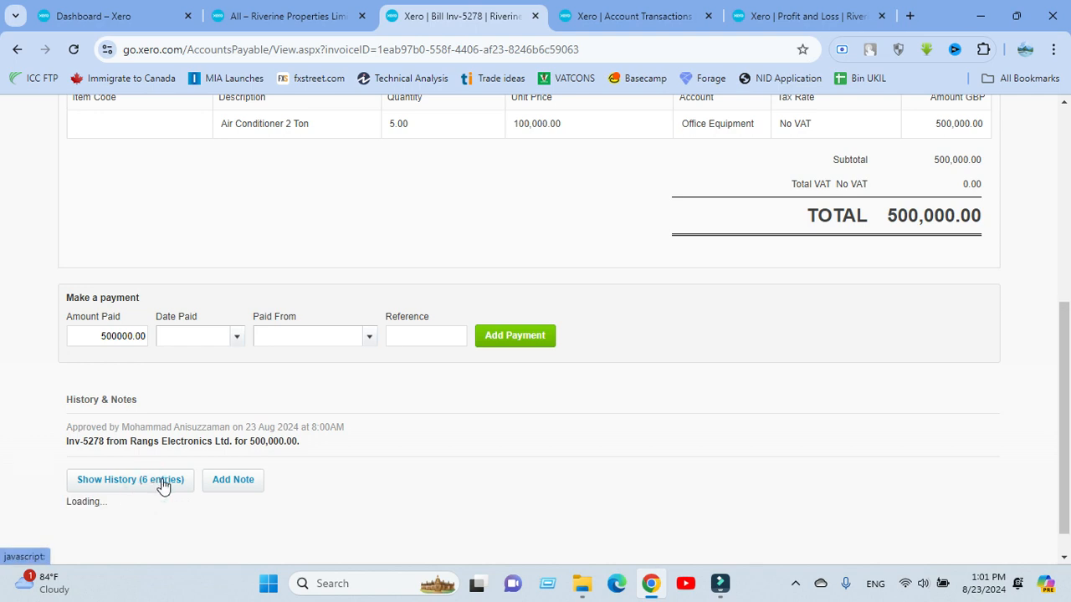
{"action": "scroll", "coordinate": [251, 460], "scroll_direction": "down", "scroll_amount": 1}
{"action": "scroll", "coordinate": [240, 466], "scroll_direction": "down", "scroll_amount": 2}
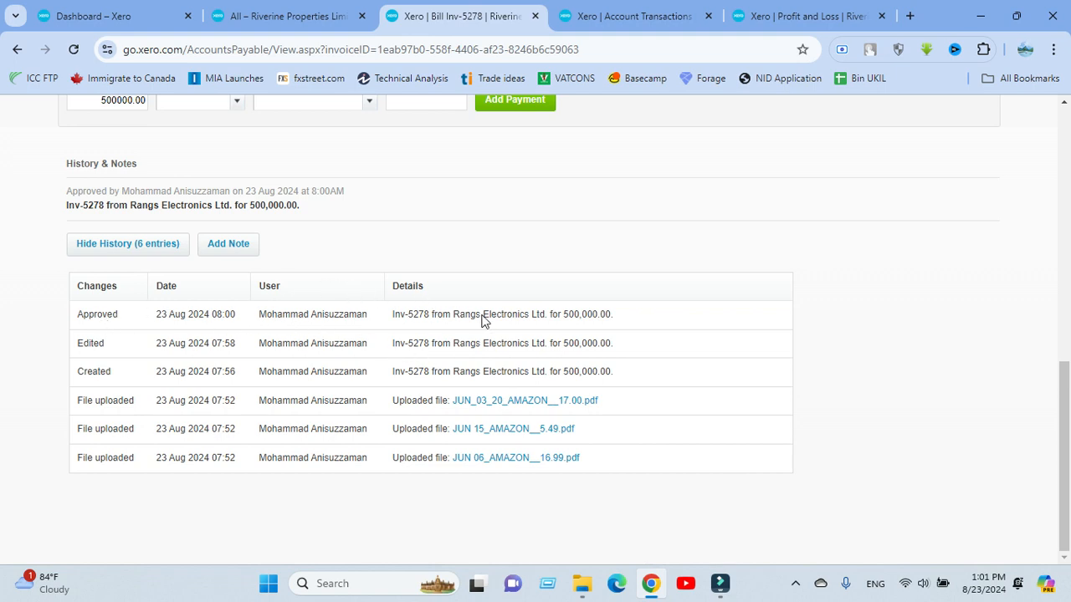
{"action": "scroll", "coordinate": [408, 364], "scroll_direction": "up", "scroll_amount": 1}
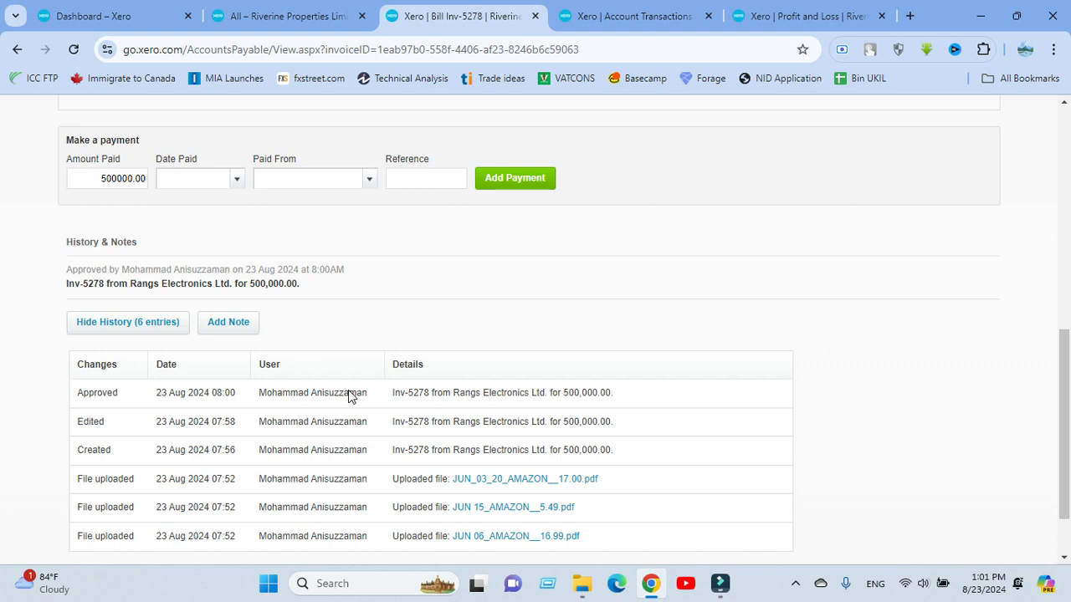
{"action": "scroll", "coordinate": [386, 418], "scroll_direction": "down", "scroll_amount": 1}
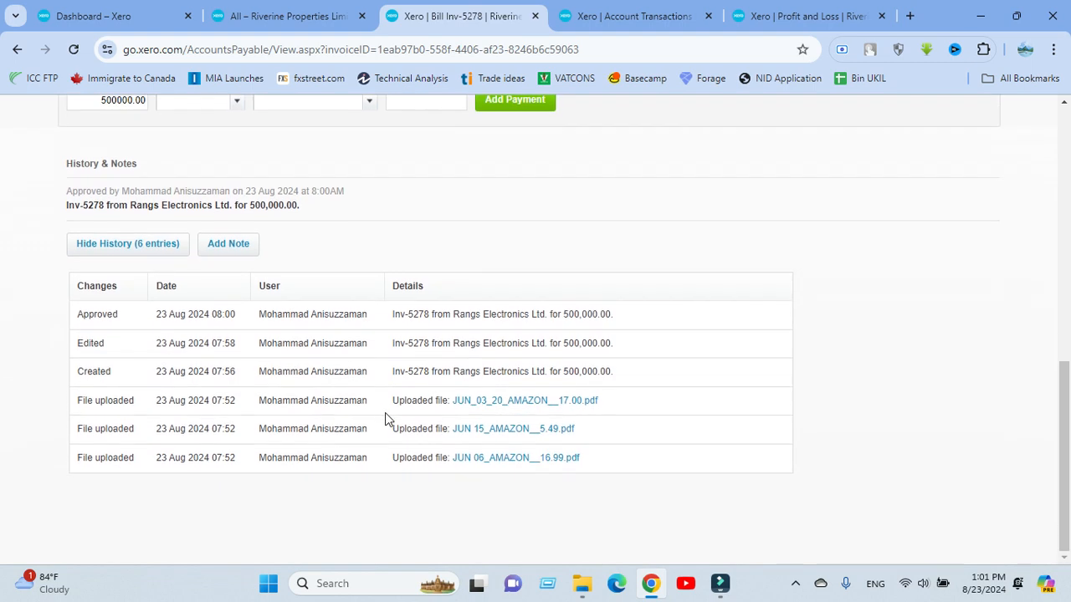
- Try to open the uploaded file JUN_03_20_AMAZON__17.00.pdf in a new browser tab, and close that tab
{"action": "left_click", "coordinate": [504, 405]}
{"action": "left_click", "coordinate": [540, 402]}
{"action": "right_click", "coordinate": [540, 402]}
{"action": "left_click", "coordinate": [616, 245]}
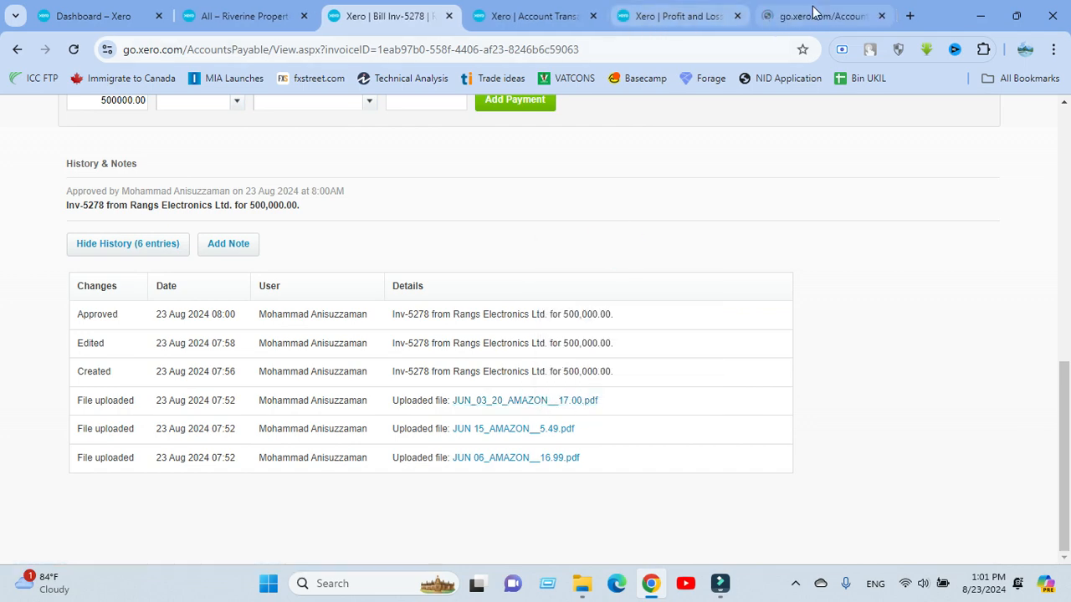
{"action": "left_click", "coordinate": [816, 12]}
{"action": "scroll", "coordinate": [507, 354], "scroll_direction": "up", "scroll_amount": 3}
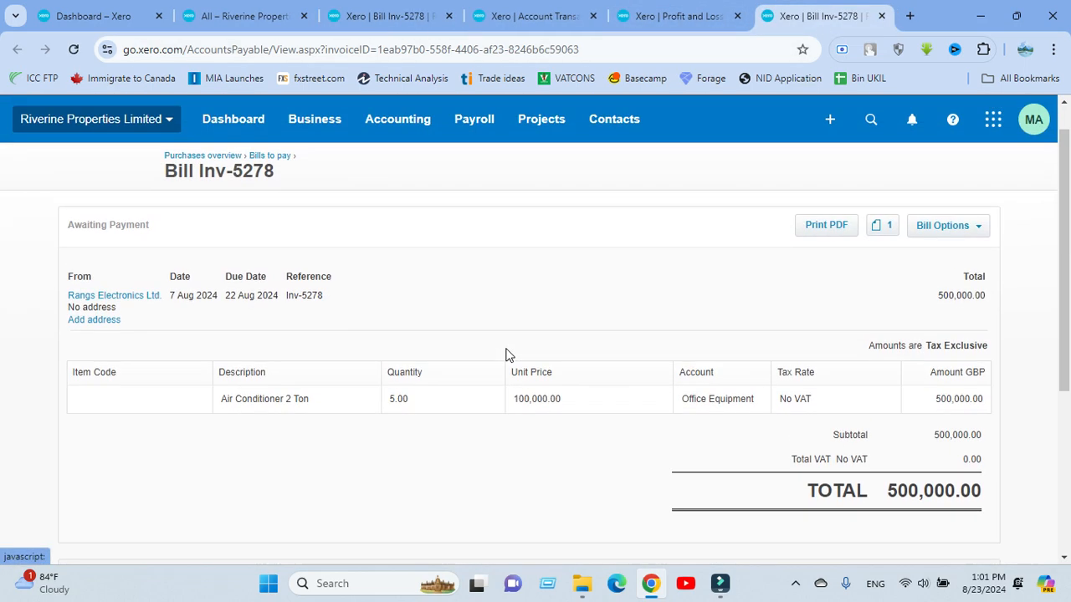
{"action": "left_click", "coordinate": [881, 17]}
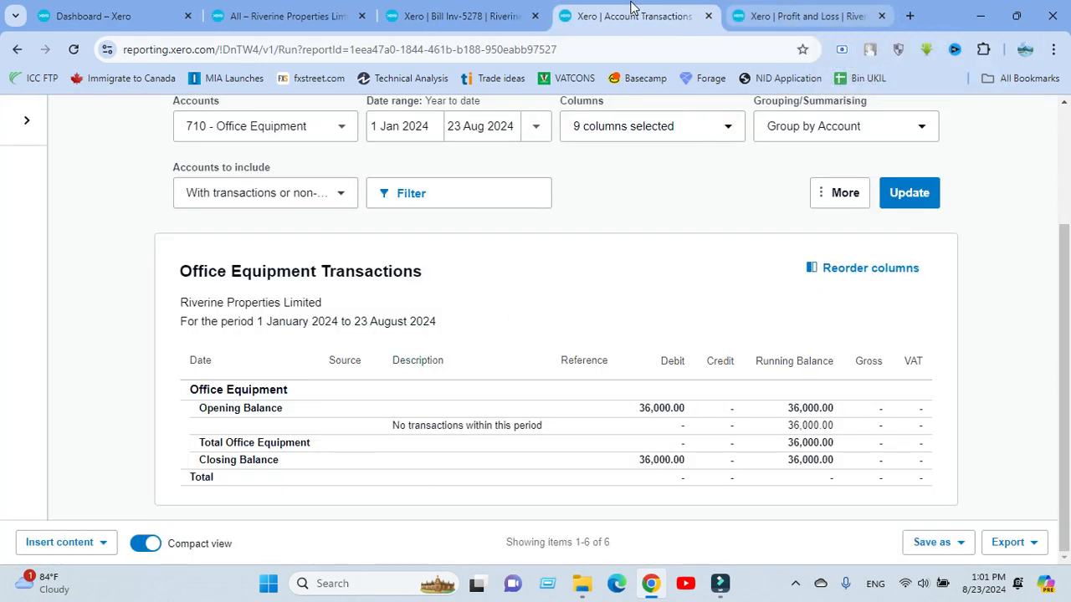
- Return to bill Inv-5278 and dismiss its approval notification
{"action": "left_click", "coordinate": [493, 16]}
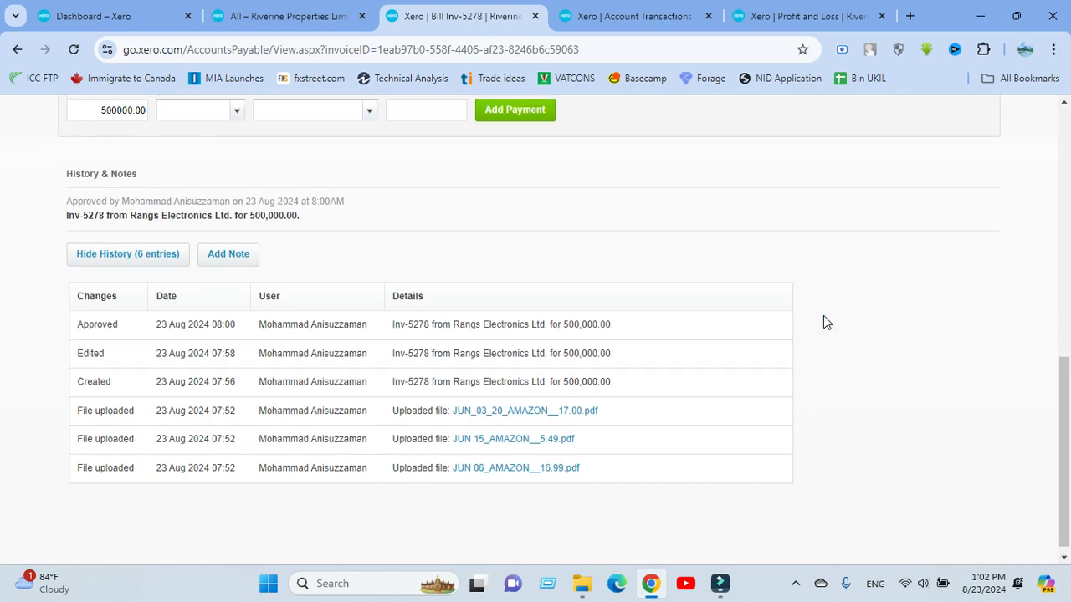
{"action": "scroll", "coordinate": [585, 335], "scroll_direction": "up", "scroll_amount": 4}
{"action": "scroll", "coordinate": [401, 282], "scroll_direction": "up", "scroll_amount": 3}
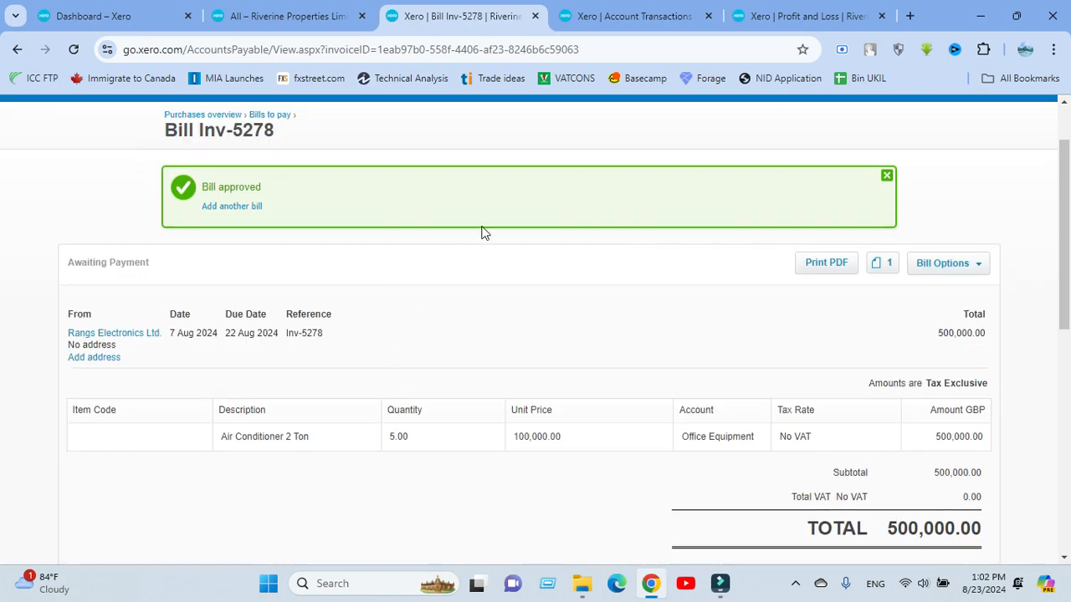
{"action": "left_click", "coordinate": [886, 177]}
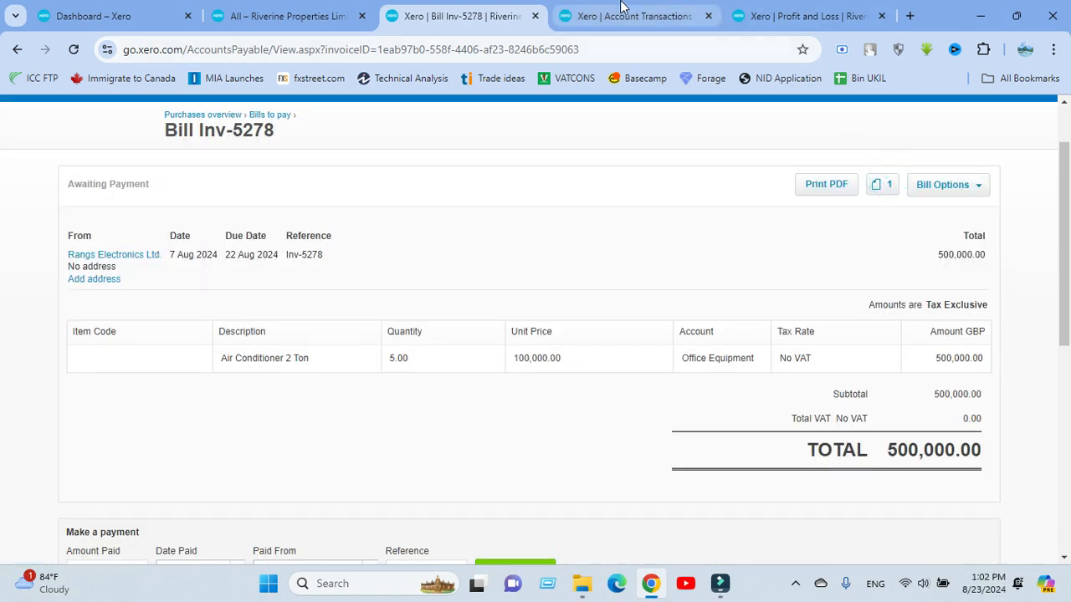
- Refresh the Office Equipment transactions report and check the approved bill's entry and the account's closing balance
{"action": "left_click", "coordinate": [623, 16]}
{"action": "scroll", "coordinate": [837, 251], "scroll_direction": "down", "scroll_amount": 2}
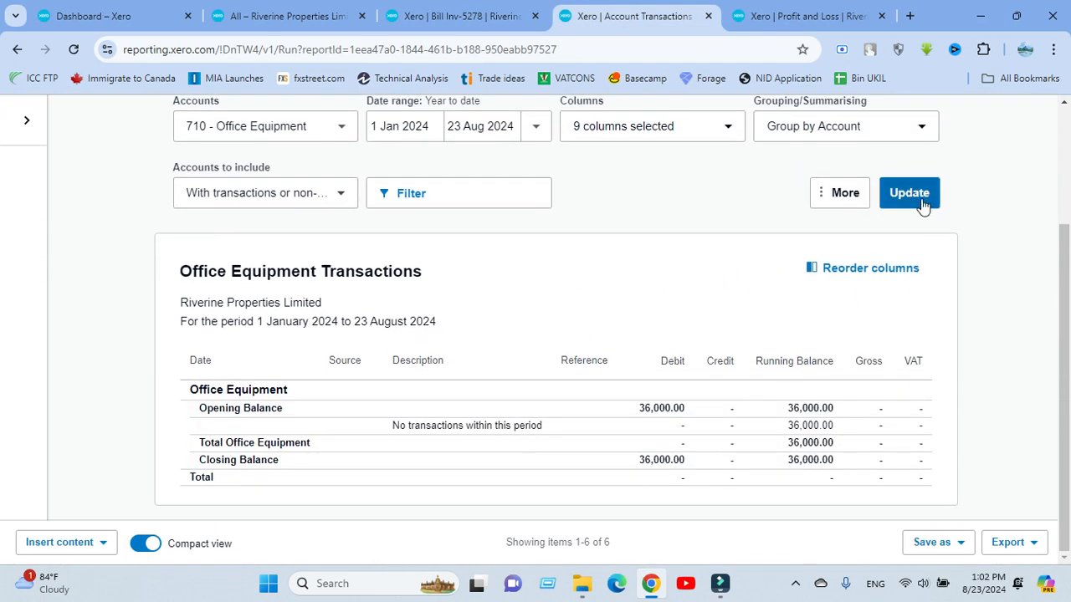
{"action": "left_click", "coordinate": [920, 202]}
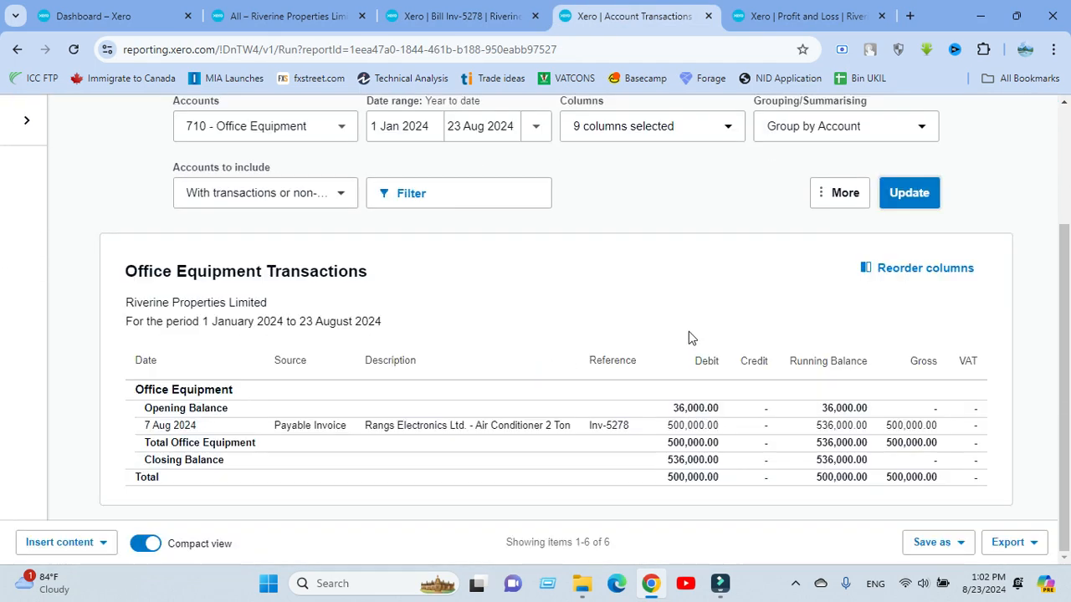
{"action": "scroll", "coordinate": [581, 357], "scroll_direction": "down", "scroll_amount": 1}
{"action": "left_click_drag", "start_coordinate": [816, 461], "coordinate": [860, 459]}
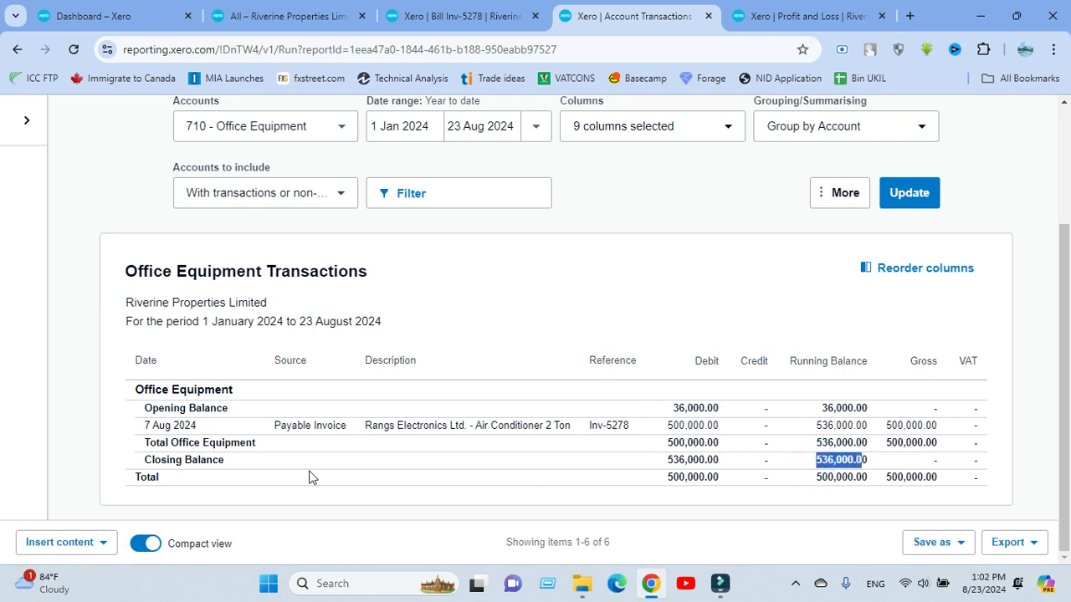
{"action": "left_click_drag", "start_coordinate": [242, 461], "coordinate": [137, 465]}
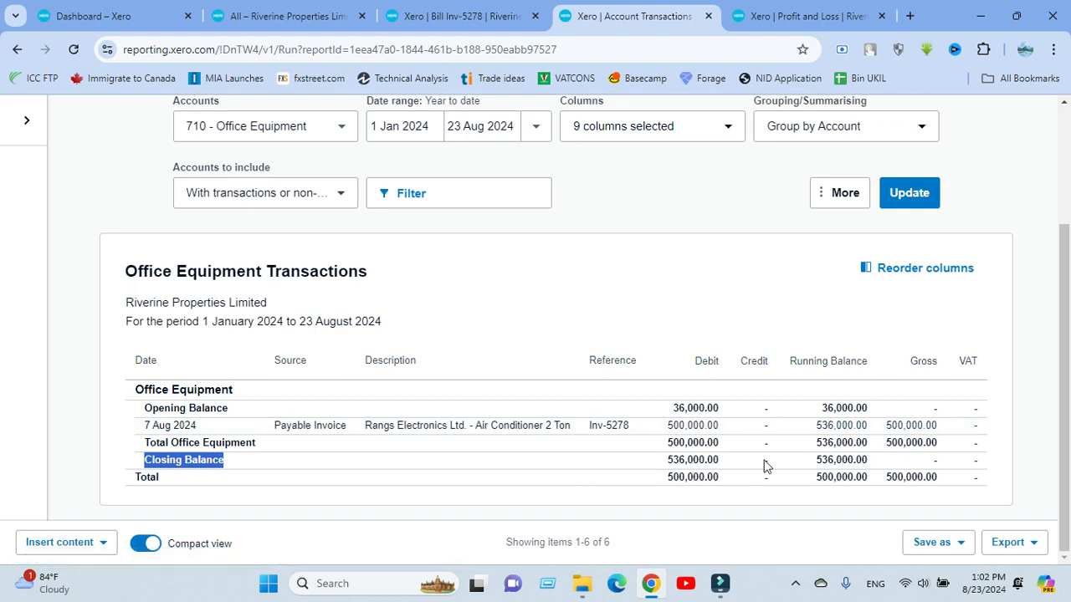
{"action": "left_click", "coordinate": [610, 208]}
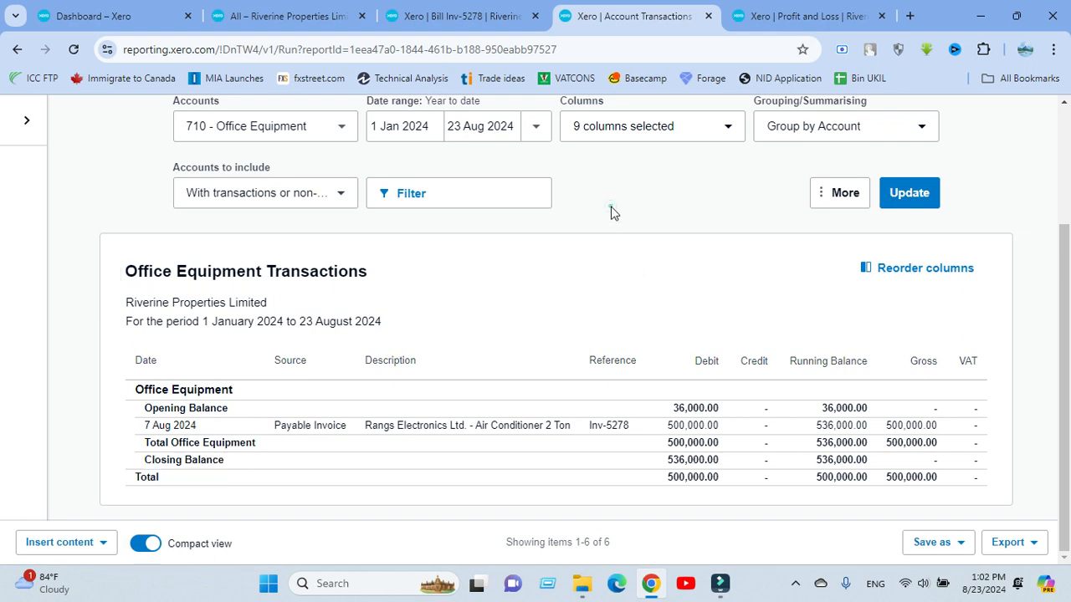
{"action": "left_click", "coordinate": [616, 181]}
{"action": "scroll", "coordinate": [616, 186], "scroll_direction": "up", "scroll_amount": 3}
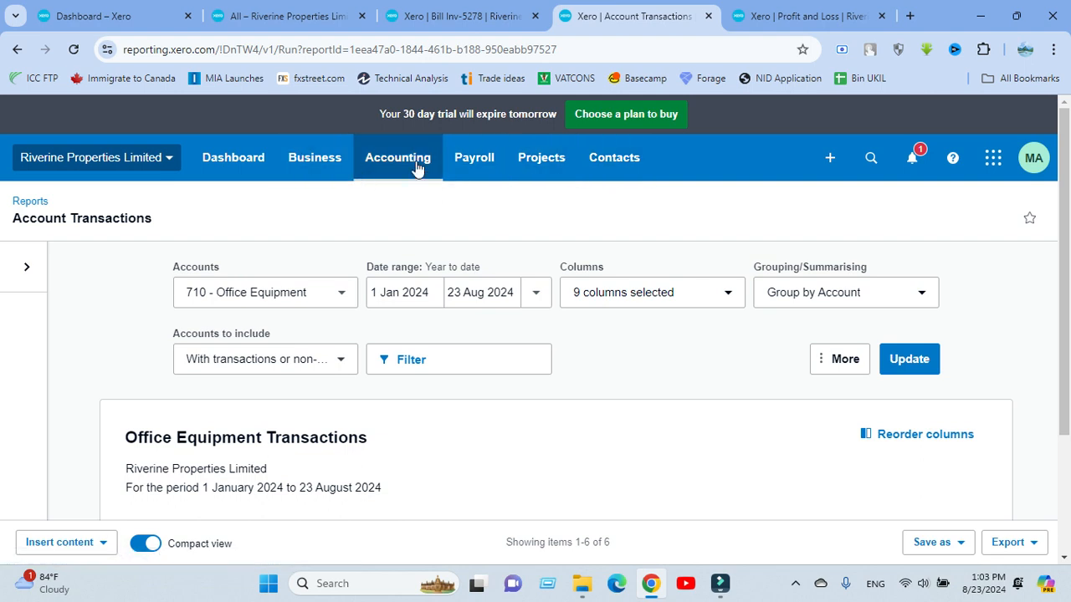
- Switch to the Profit and Loss report for the year ended 31 December 2024 and review its profit lines
{"action": "left_click", "coordinate": [809, 17]}
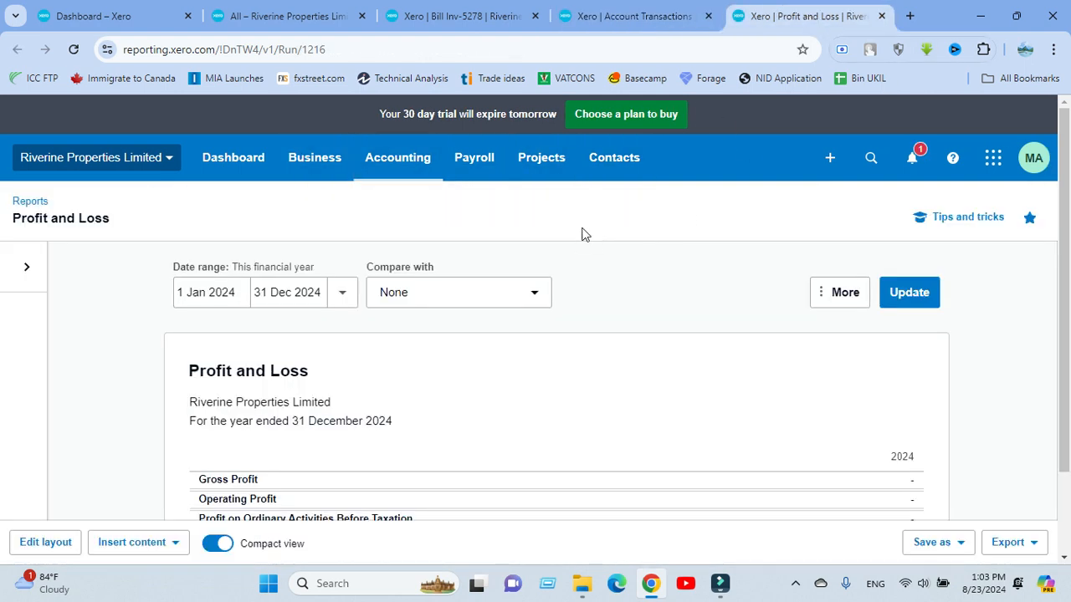
{"action": "left_click", "coordinate": [581, 230]}
{"action": "scroll", "coordinate": [585, 255], "scroll_direction": "down", "scroll_amount": 2}
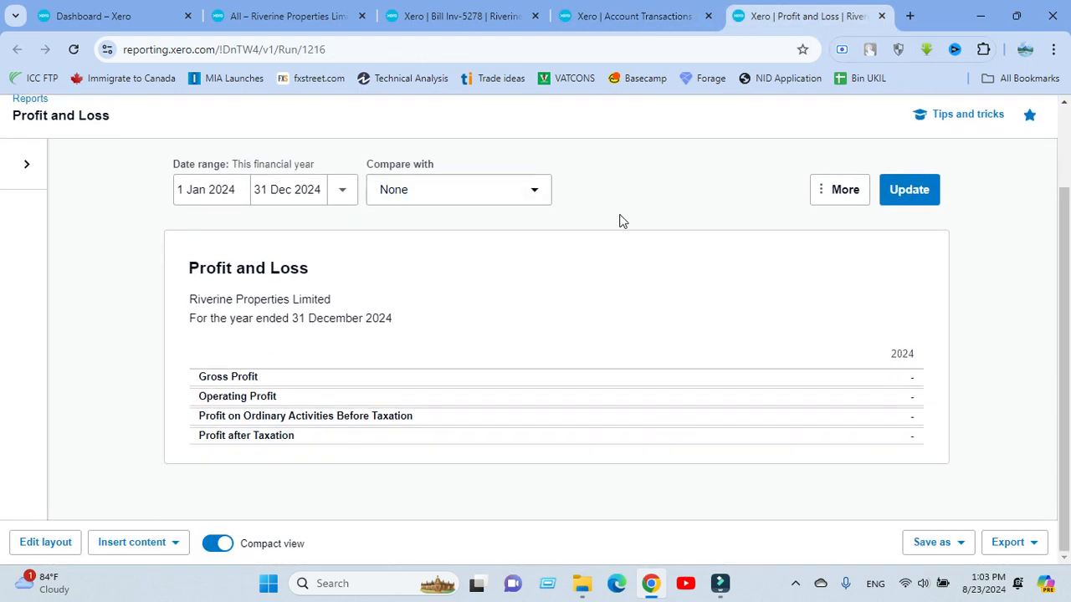
- Switch from the Profit and Loss report to the Balance Sheet report
{"action": "scroll", "coordinate": [368, 201], "scroll_direction": "up", "scroll_amount": 2}
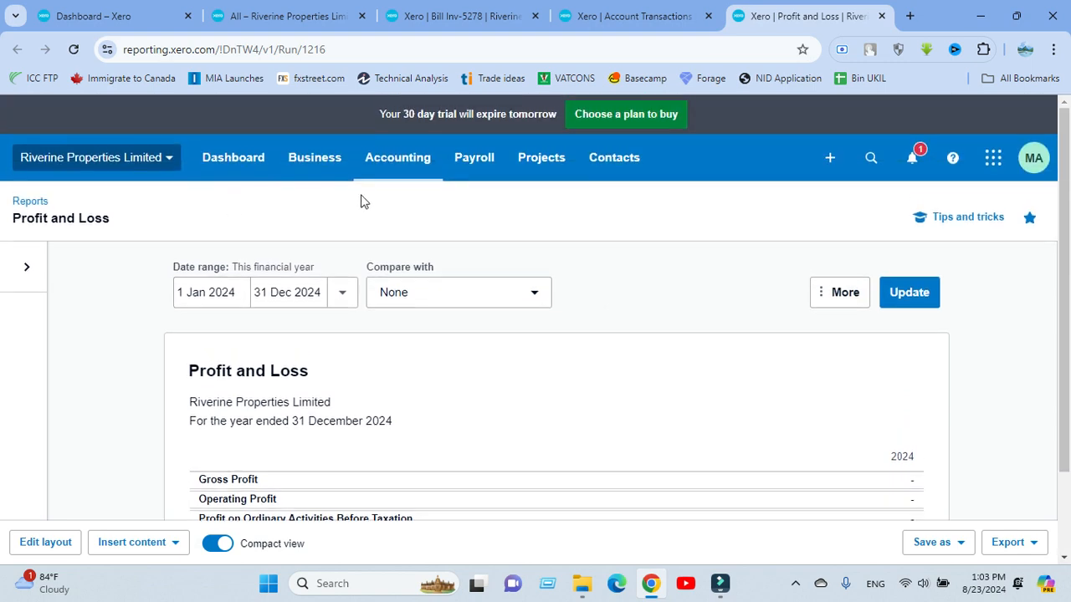
{"action": "left_click", "coordinate": [404, 165]}
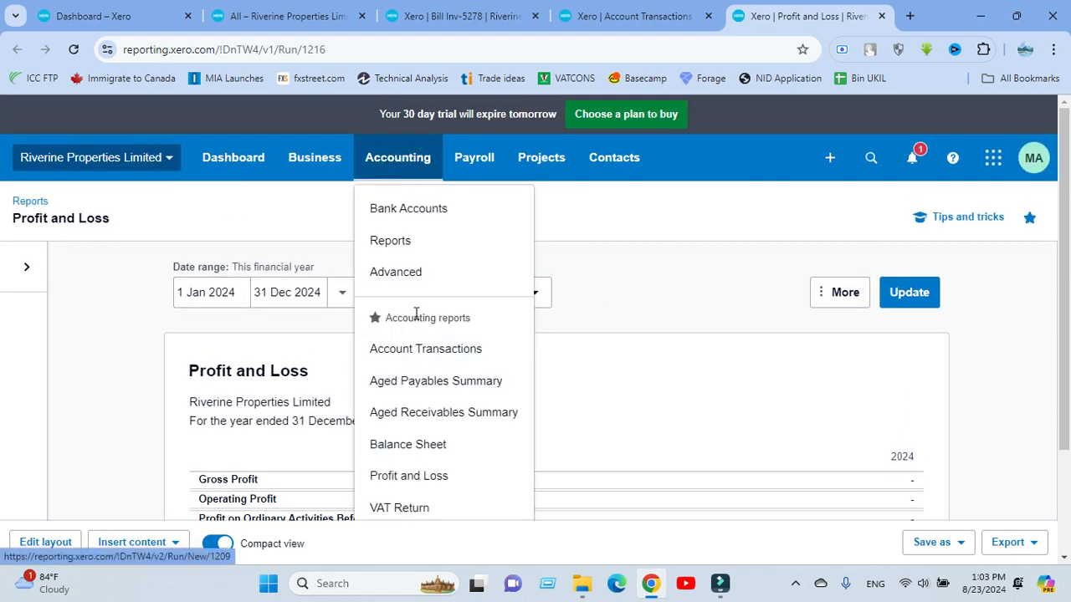
{"action": "scroll", "coordinate": [411, 351], "scroll_direction": "down", "scroll_amount": 2}
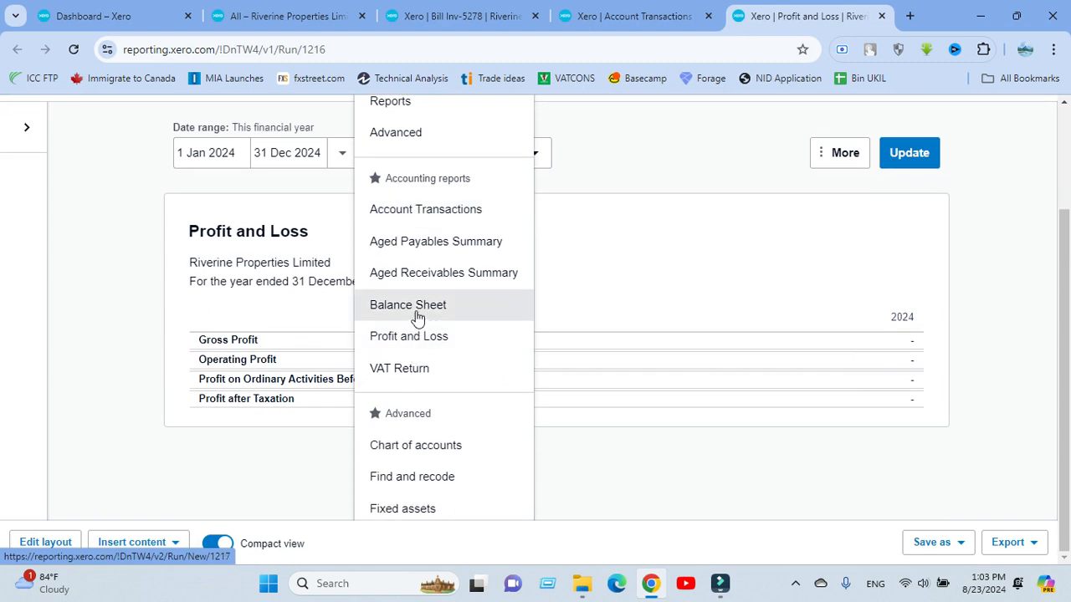
{"action": "left_click", "coordinate": [416, 311]}
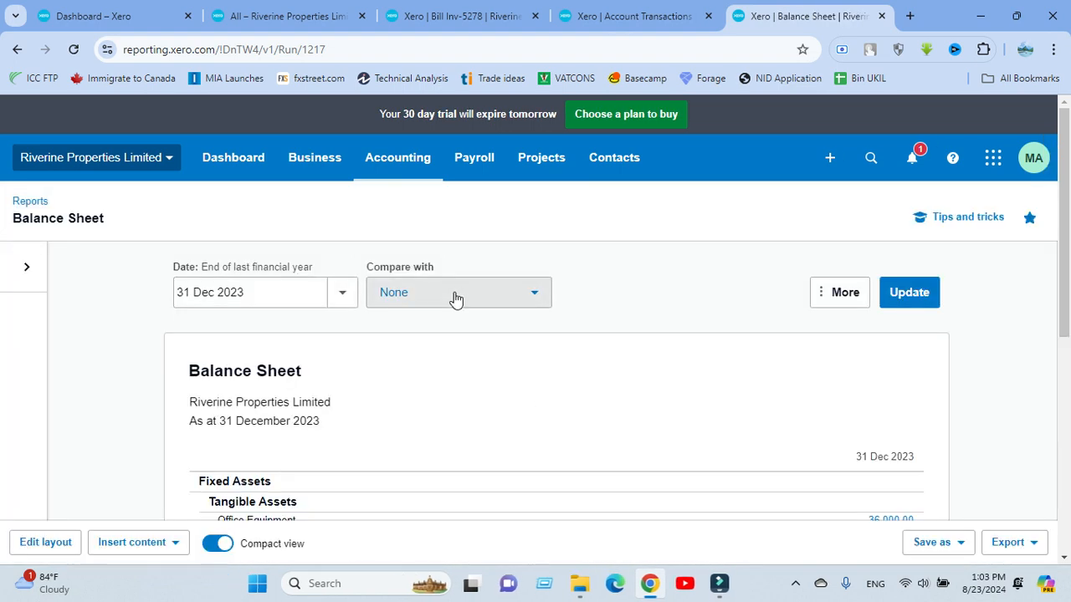
- Run the Balance Sheet as at 23 Aug 2024 and check the Office Equipment and Accounts Payable balances
{"action": "left_click", "coordinate": [251, 292]}
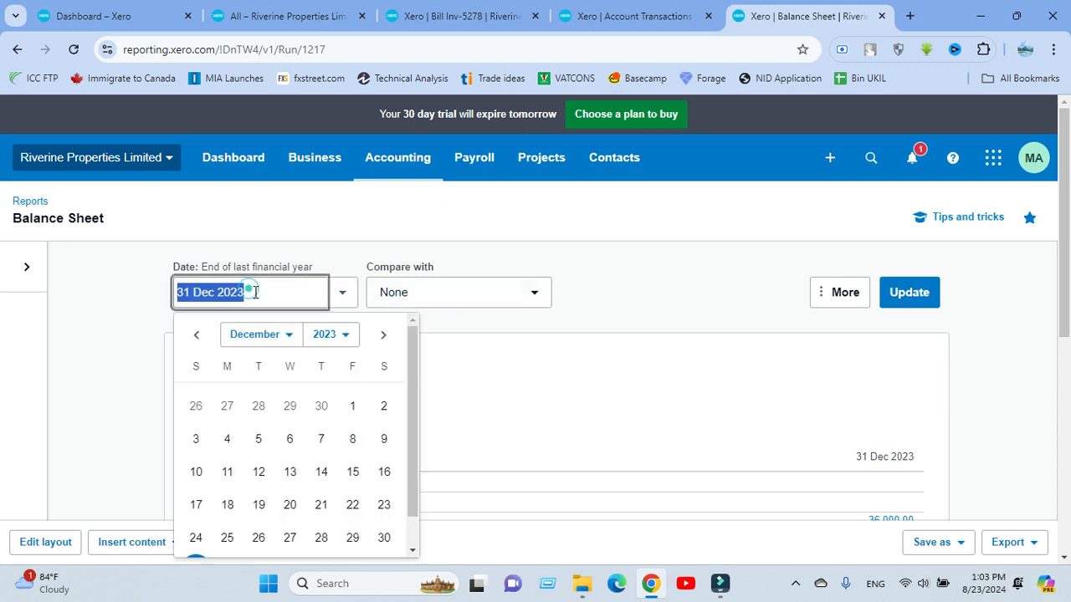
{"action": "left_click", "coordinate": [349, 336]}
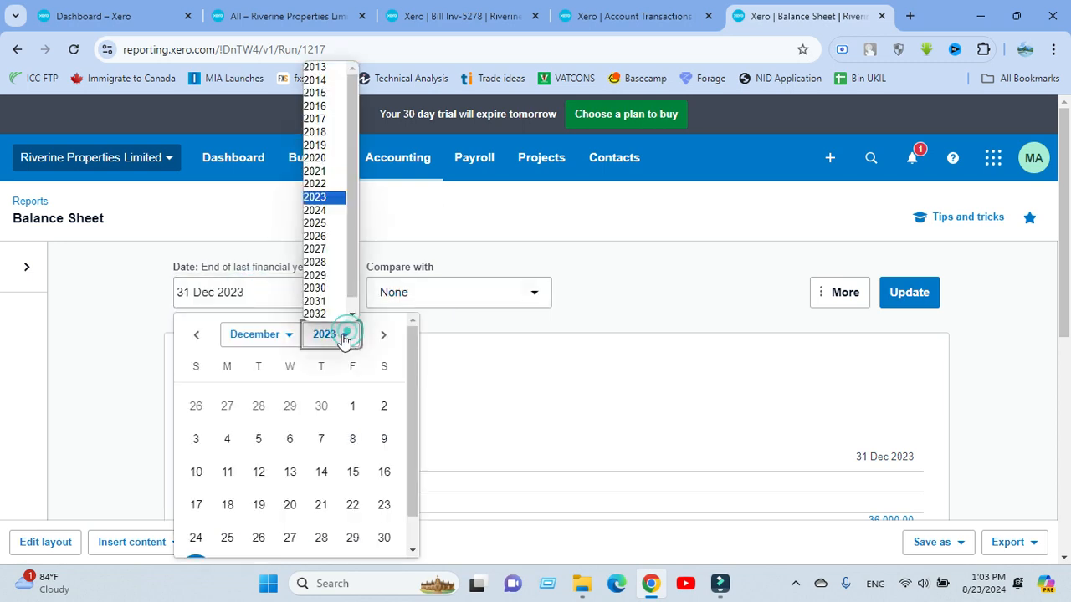
{"action": "left_click", "coordinate": [324, 220]}
{"action": "left_click", "coordinate": [277, 331]}
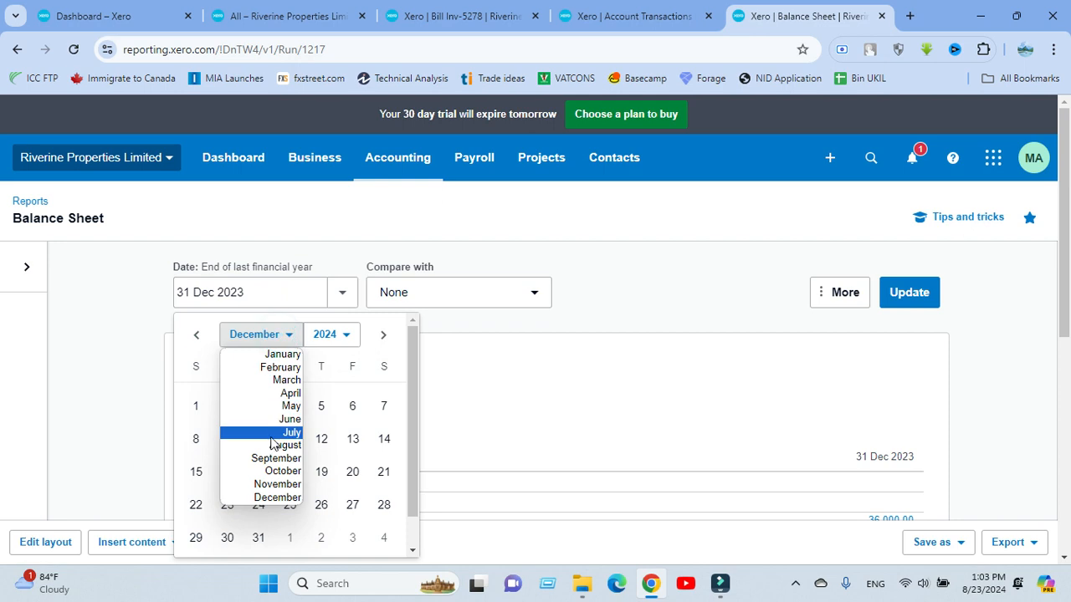
{"action": "left_click", "coordinate": [276, 445]}
{"action": "left_click", "coordinate": [353, 505]}
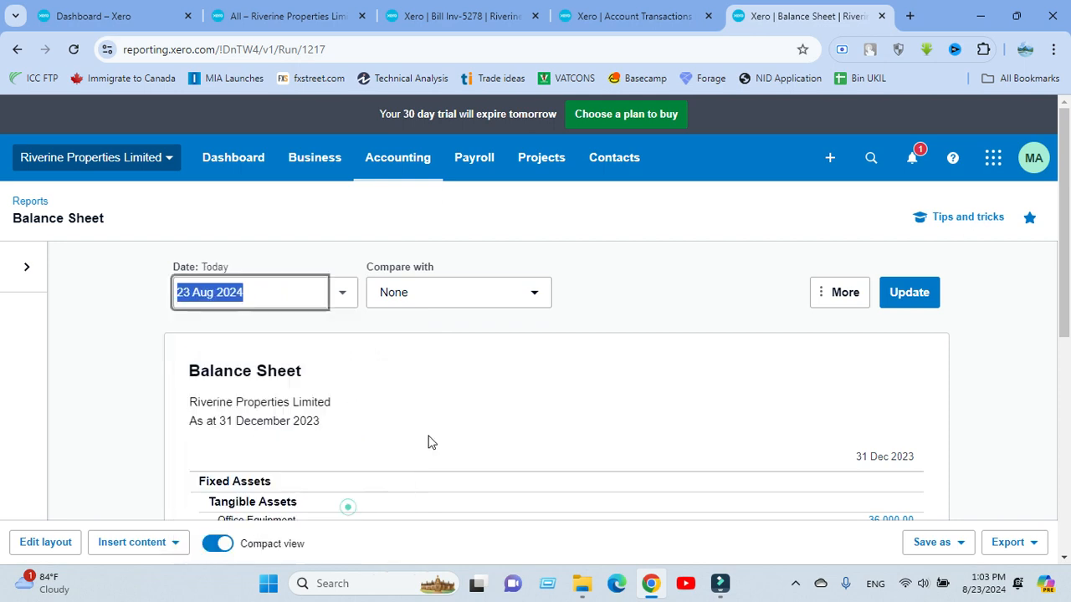
{"action": "left_click", "coordinate": [909, 301]}
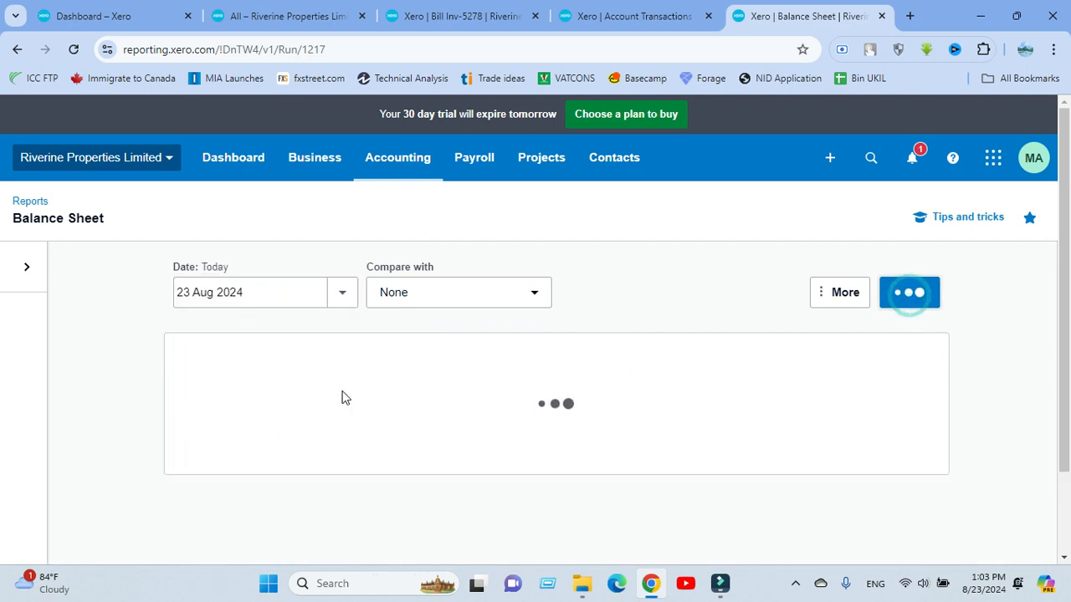
{"action": "scroll", "coordinate": [161, 379], "scroll_direction": "down", "scroll_amount": 2}
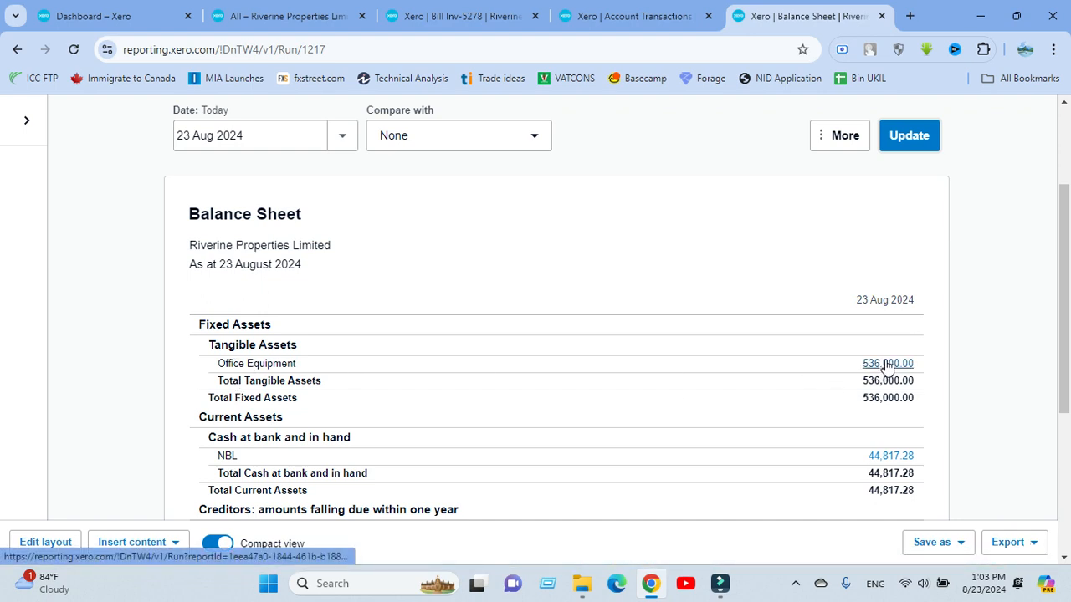
{"action": "scroll", "coordinate": [373, 402], "scroll_direction": "down", "scroll_amount": 3}
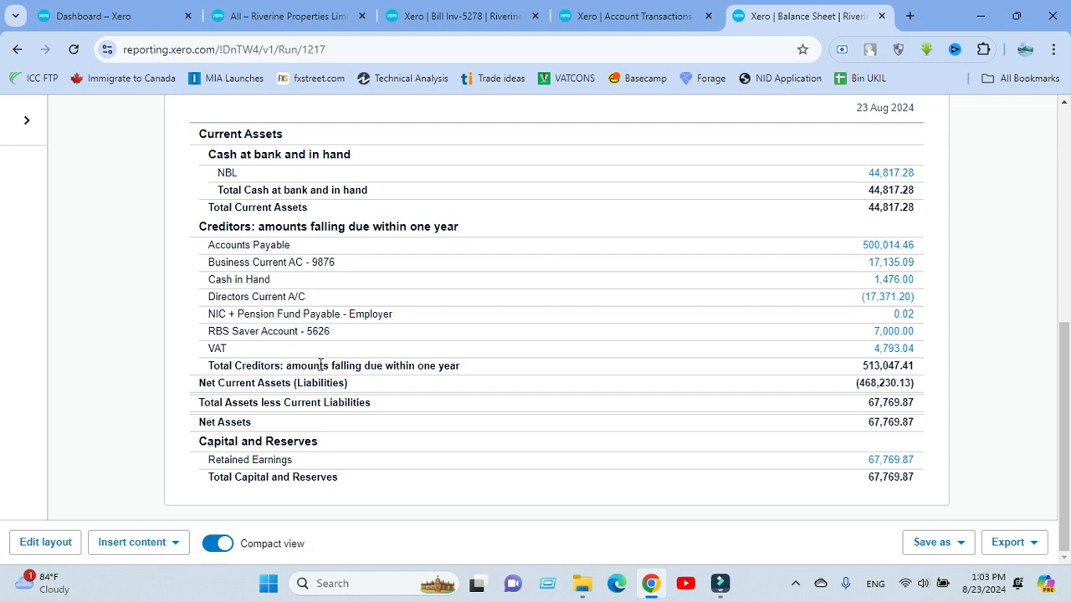
- Open the transactions behind the Accounts Payable balance and check the Rangs Electronics Ltd. entry and the closing balance
{"action": "left_click", "coordinate": [899, 247]}
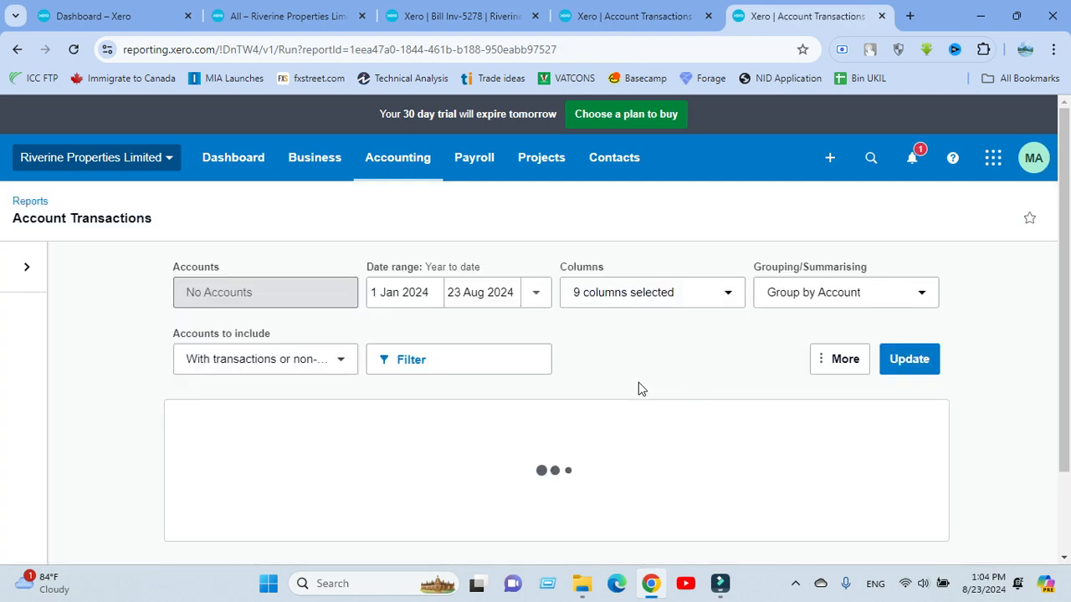
{"action": "scroll", "coordinate": [517, 329], "scroll_direction": "down", "scroll_amount": 2}
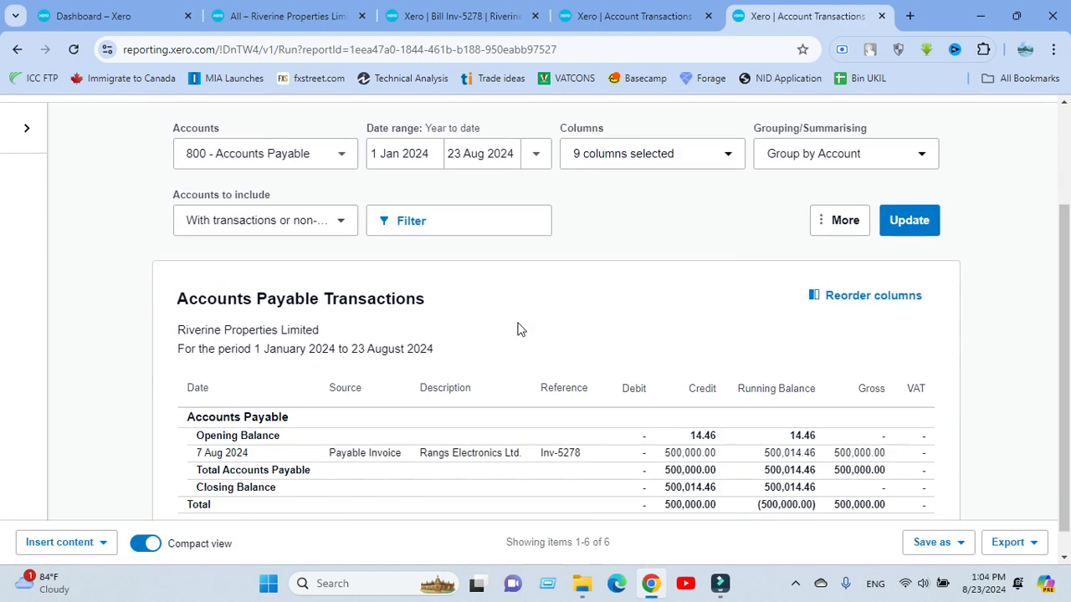
{"action": "scroll", "coordinate": [516, 329], "scroll_direction": "down", "scroll_amount": 1}
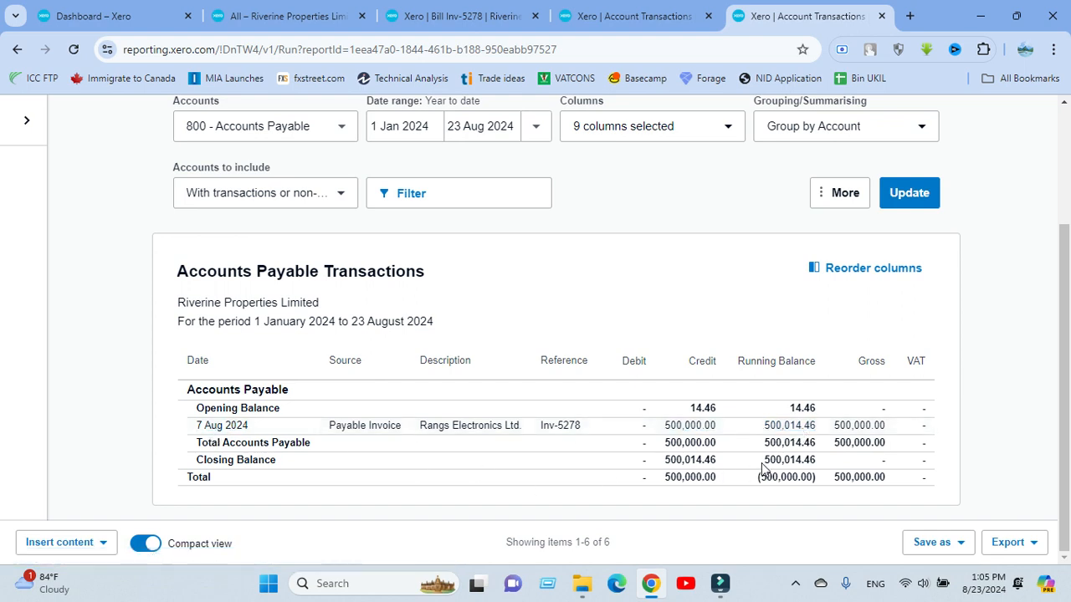
{"action": "left_click_drag", "start_coordinate": [763, 460], "coordinate": [823, 461]}
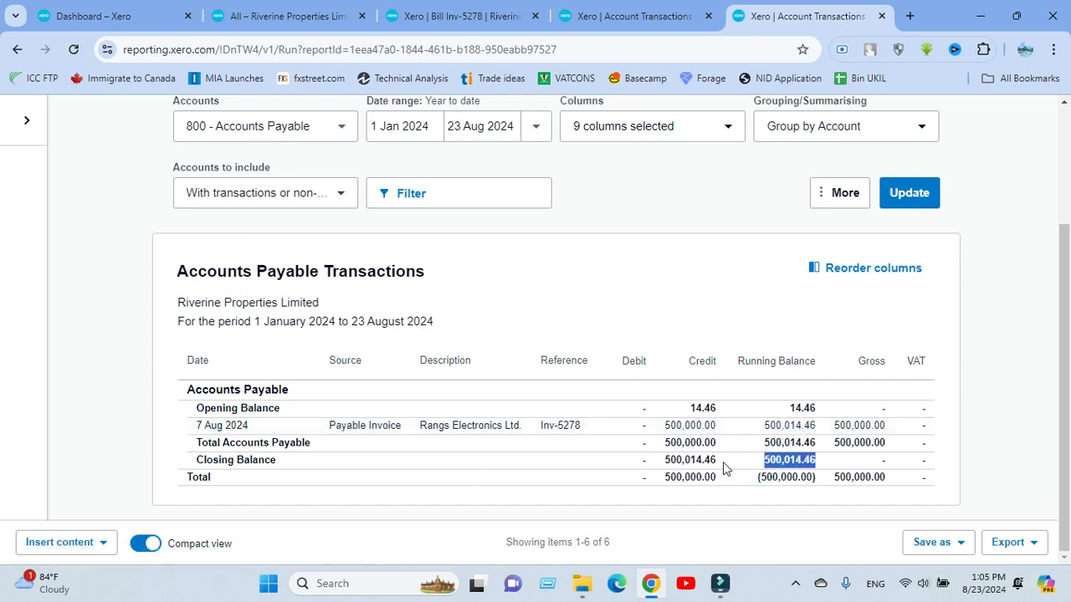
{"action": "left_click_drag", "start_coordinate": [722, 461], "coordinate": [659, 458]}
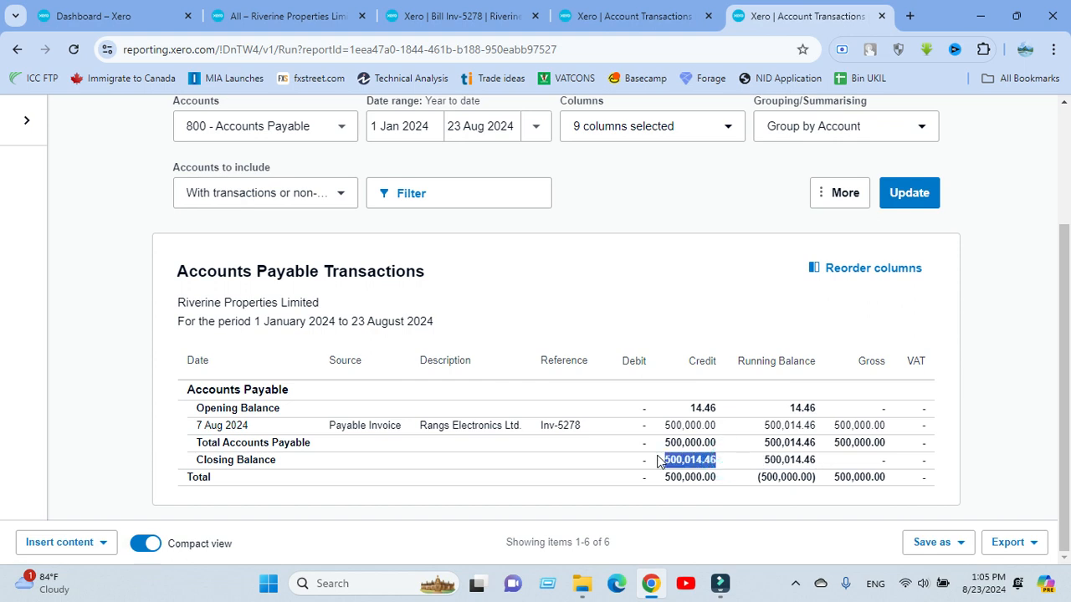
{"action": "left_click", "coordinate": [591, 191]}
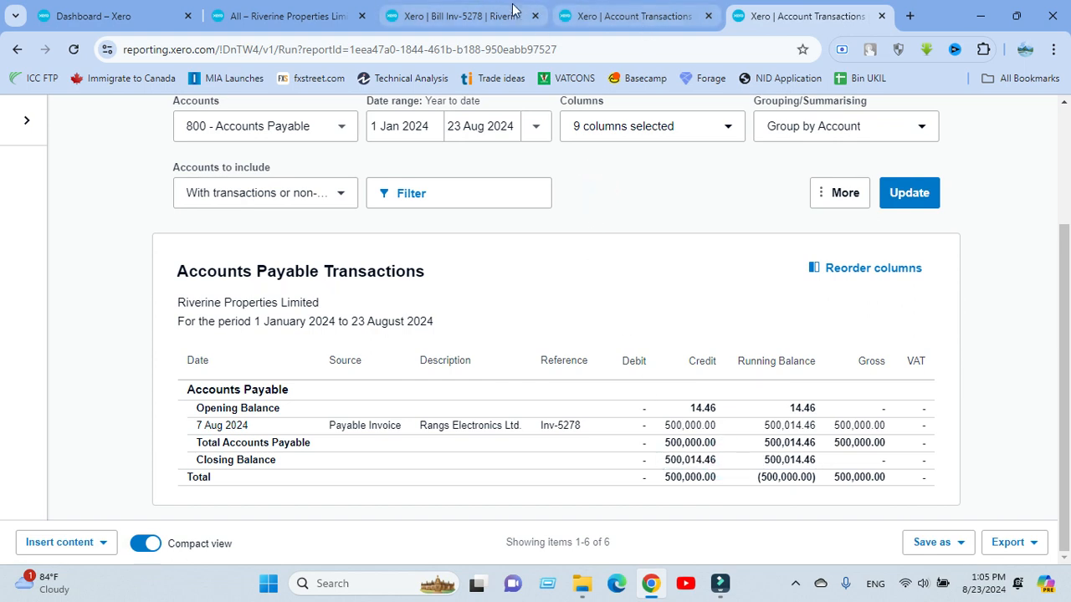
- Return to bill Inv-5278 and review its details and payment section
{"action": "left_click", "coordinate": [489, 16]}
{"action": "scroll", "coordinate": [510, 239], "scroll_direction": "up", "scroll_amount": 1}
{"action": "left_click", "coordinate": [529, 226]}
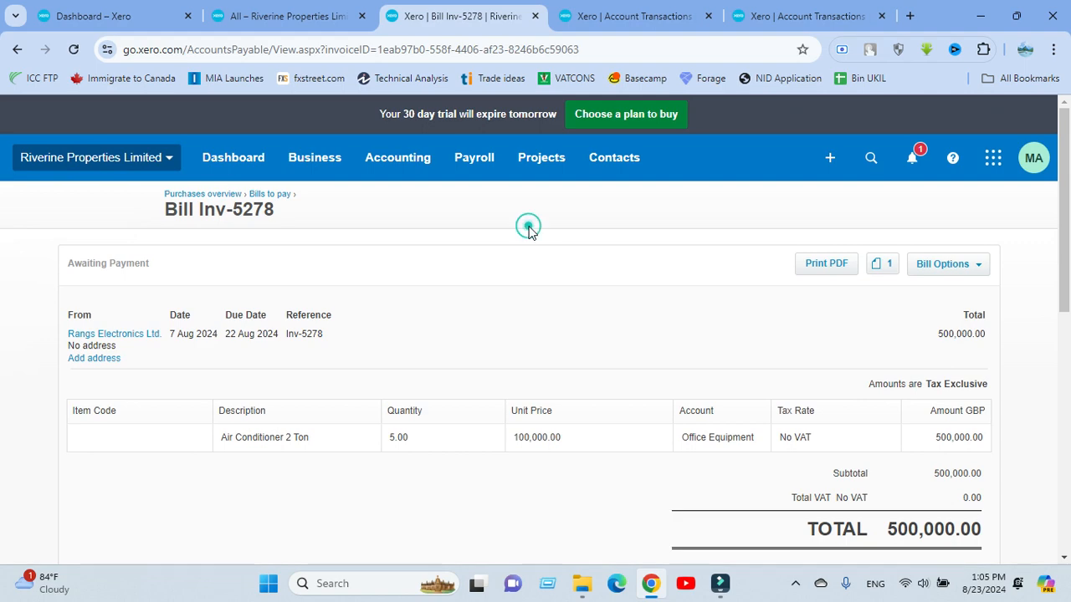
{"action": "scroll", "coordinate": [547, 291], "scroll_direction": "down", "scroll_amount": 5}
{"action": "scroll", "coordinate": [577, 276], "scroll_direction": "up", "scroll_amount": 4}
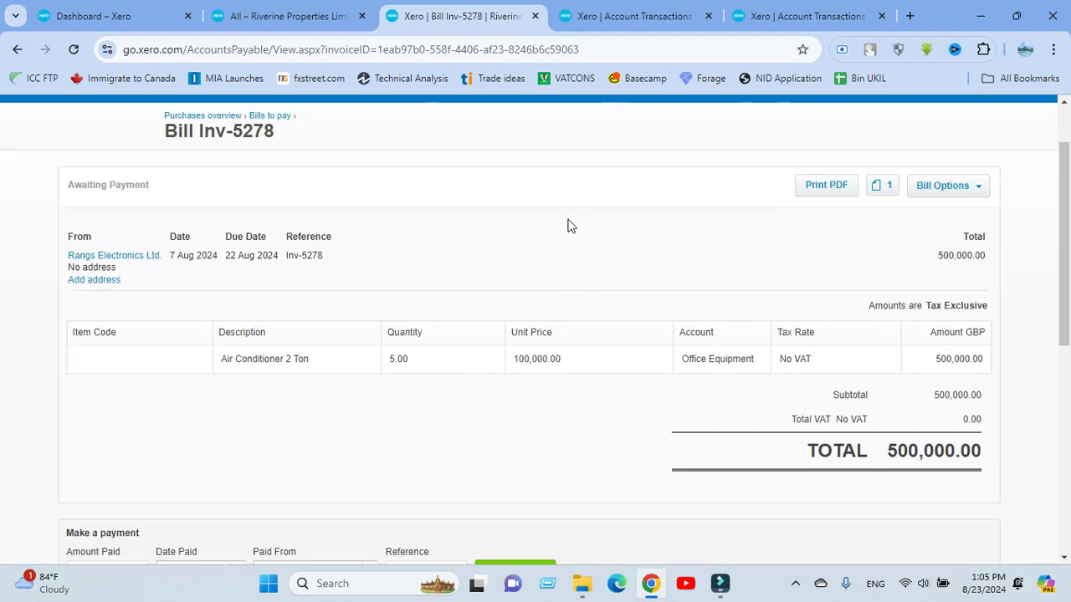
{"action": "left_click", "coordinate": [549, 157]}
{"action": "scroll", "coordinate": [381, 301], "scroll_direction": "up", "scroll_amount": 1}
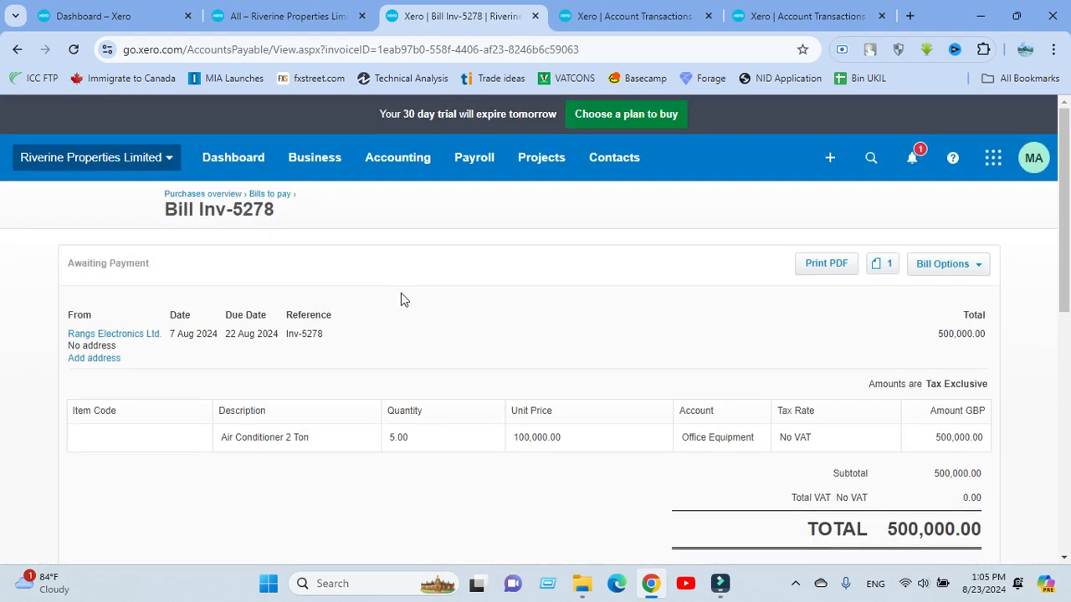
{"action": "scroll", "coordinate": [526, 315], "scroll_direction": "down", "scroll_amount": 5}
{"action": "scroll", "coordinate": [454, 396], "scroll_direction": "up", "scroll_amount": 6}
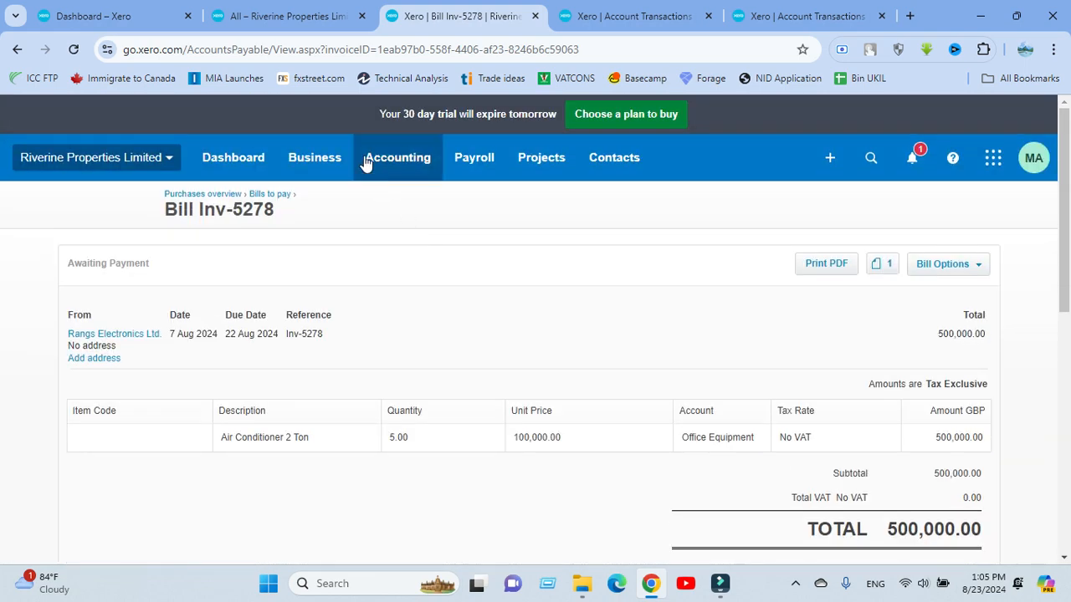
- Start a new sales invoice and add PTI as a new contact to bill
{"action": "left_click", "coordinate": [317, 158]}
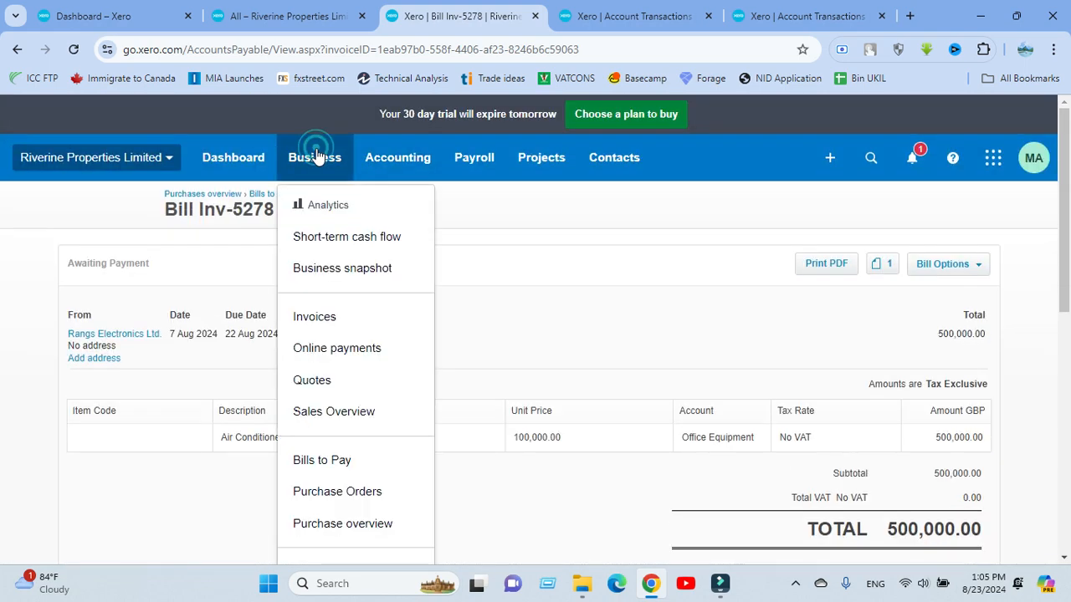
{"action": "left_click", "coordinate": [352, 316]}
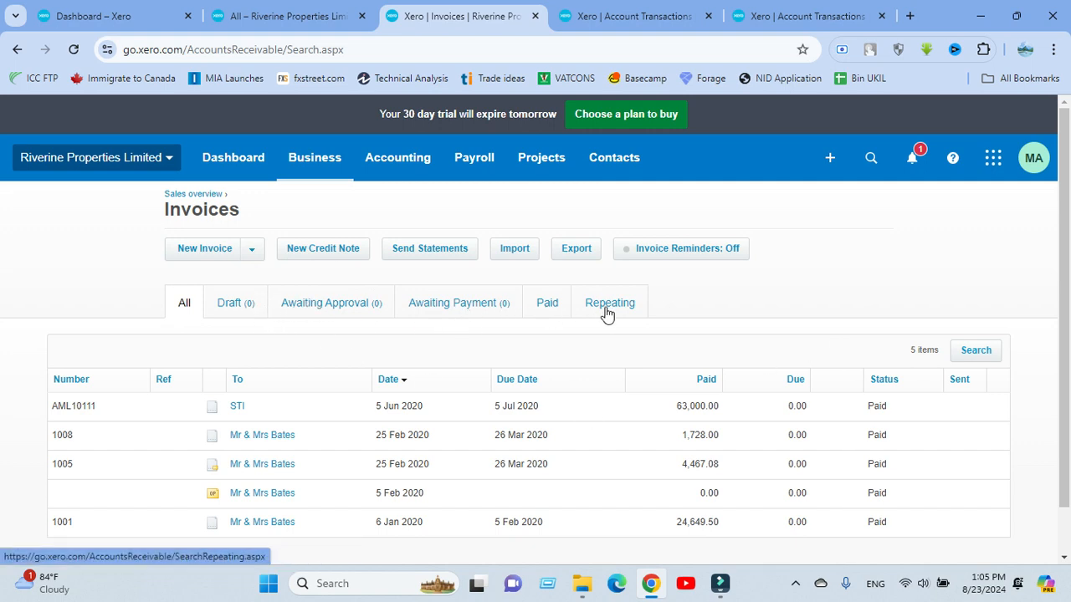
{"action": "left_click", "coordinate": [216, 251]}
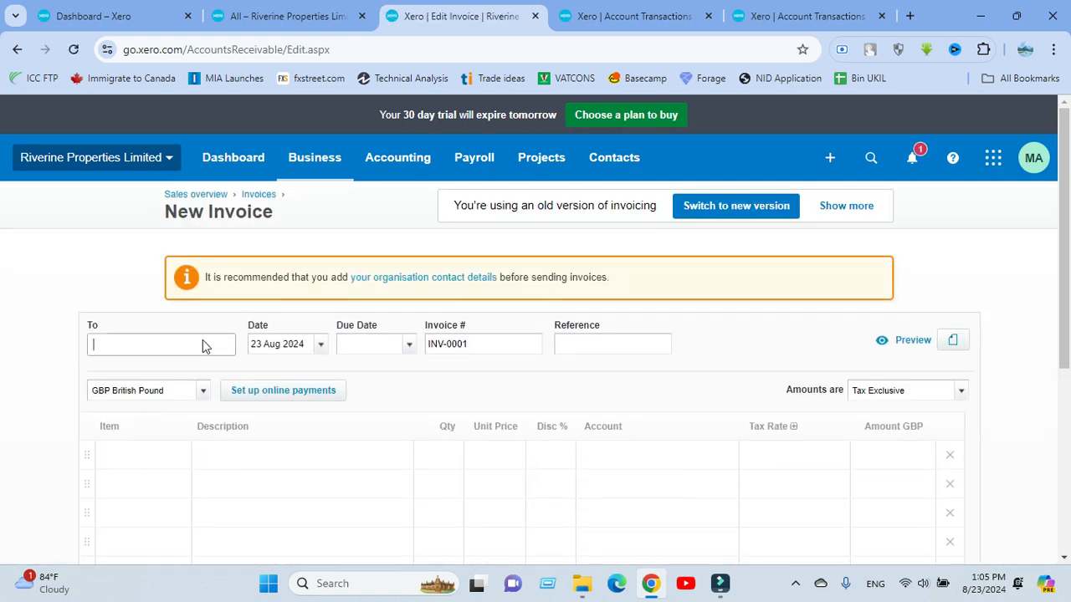
{"action": "left_click", "coordinate": [135, 268]}
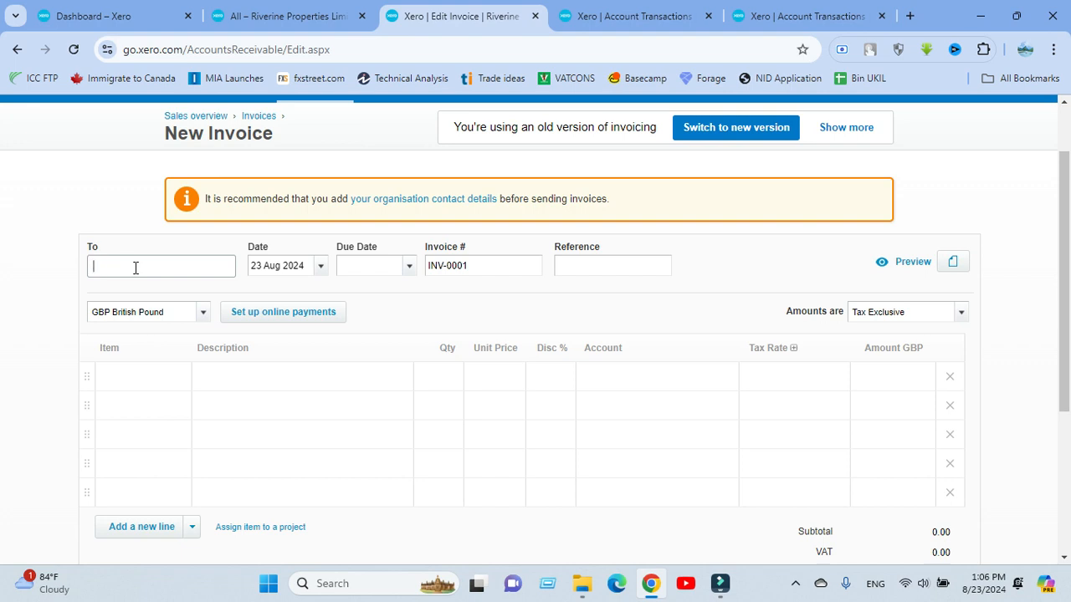
{"action": "type", "text": "PTI"}
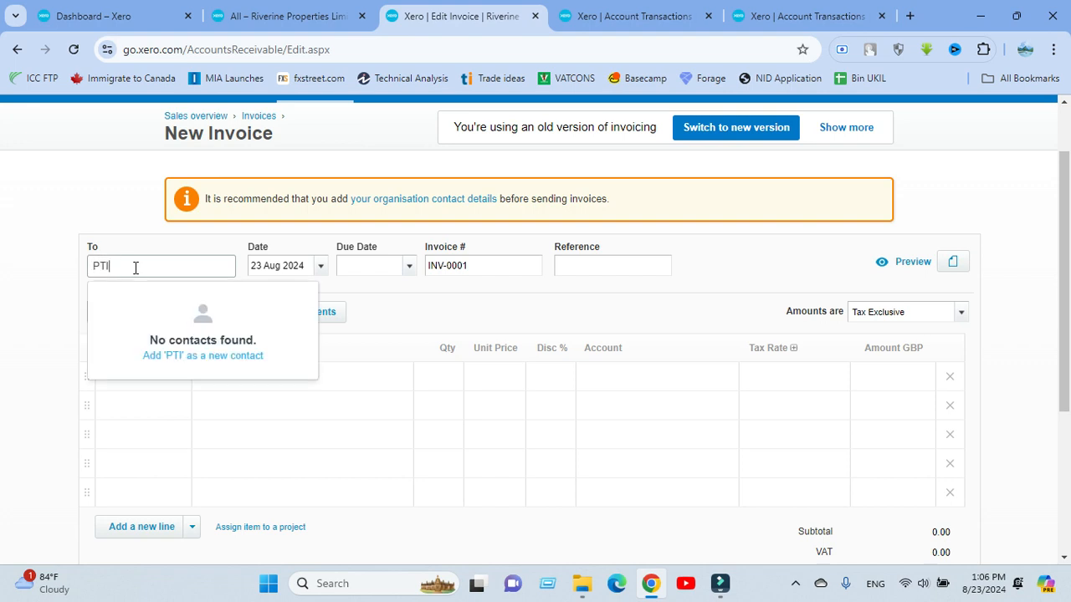
{"action": "left_click", "coordinate": [174, 341]}
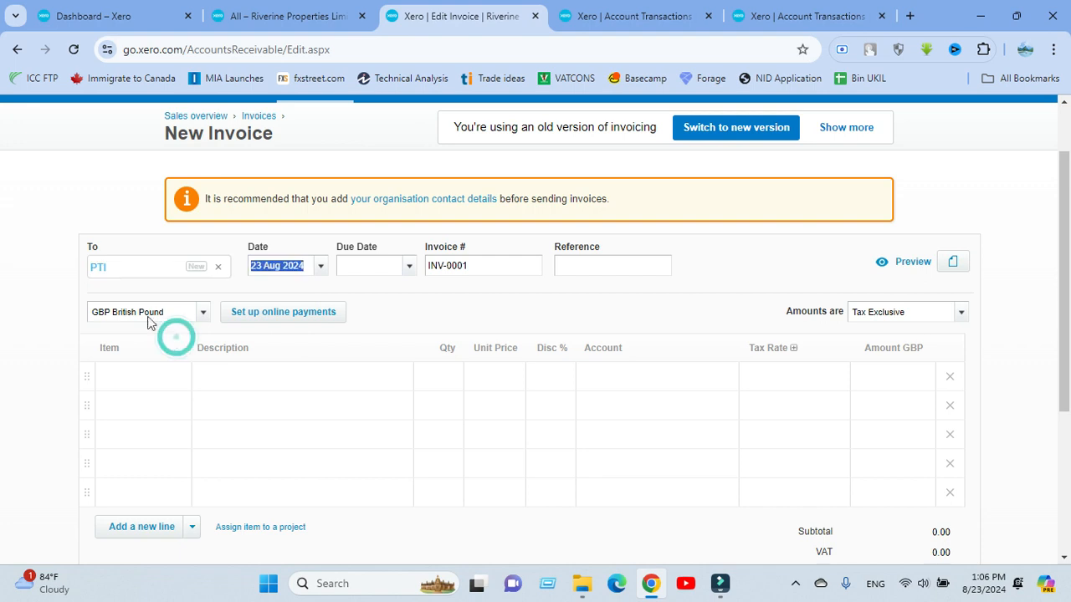
- Date the invoice 7 Aug 2024 and set its due date 15 days on, 22 Aug 2024
{"action": "left_click", "coordinate": [318, 266]}
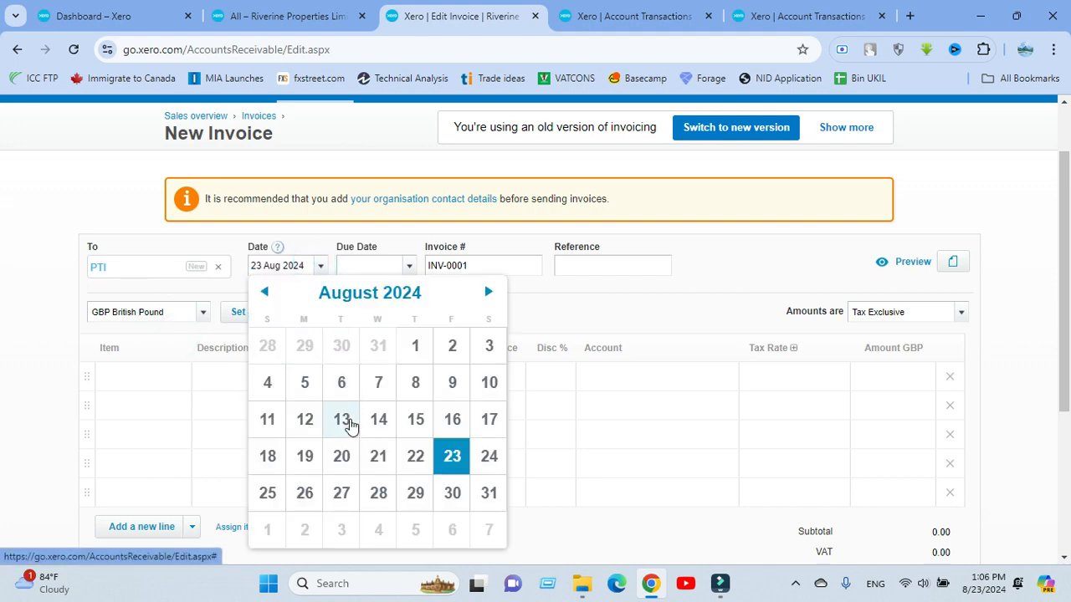
{"action": "left_click", "coordinate": [378, 382]}
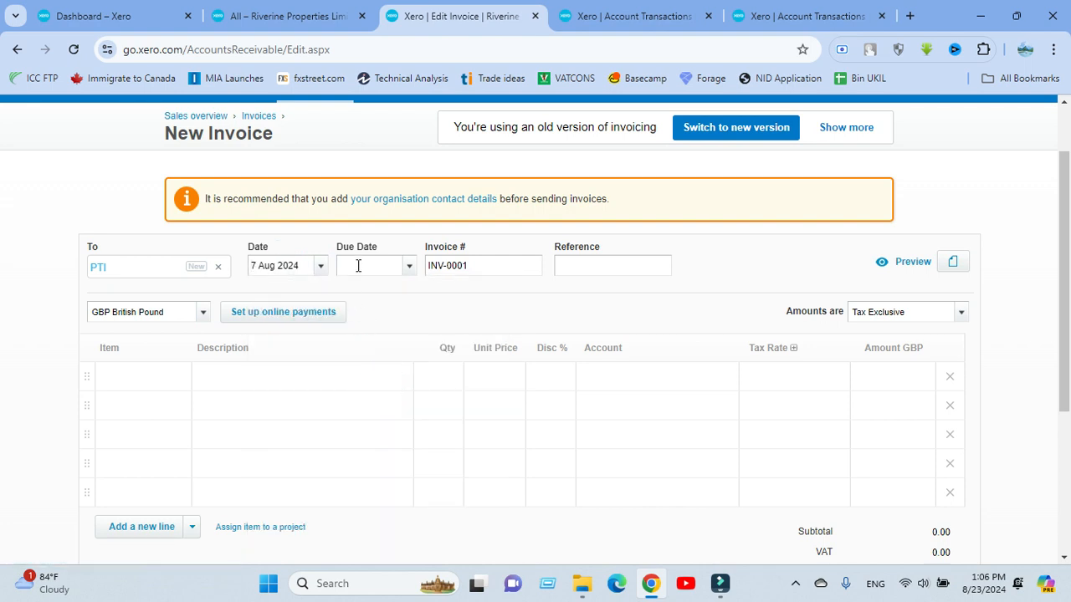
{"action": "left_click", "coordinate": [358, 266]}
{"action": "type", "text": "+15"}
- Look up the Rangs Electronics Ltd. bill's reference in the Office Equipment transactions report, and return to the new invoice
{"action": "double_click", "coordinate": [490, 263]}
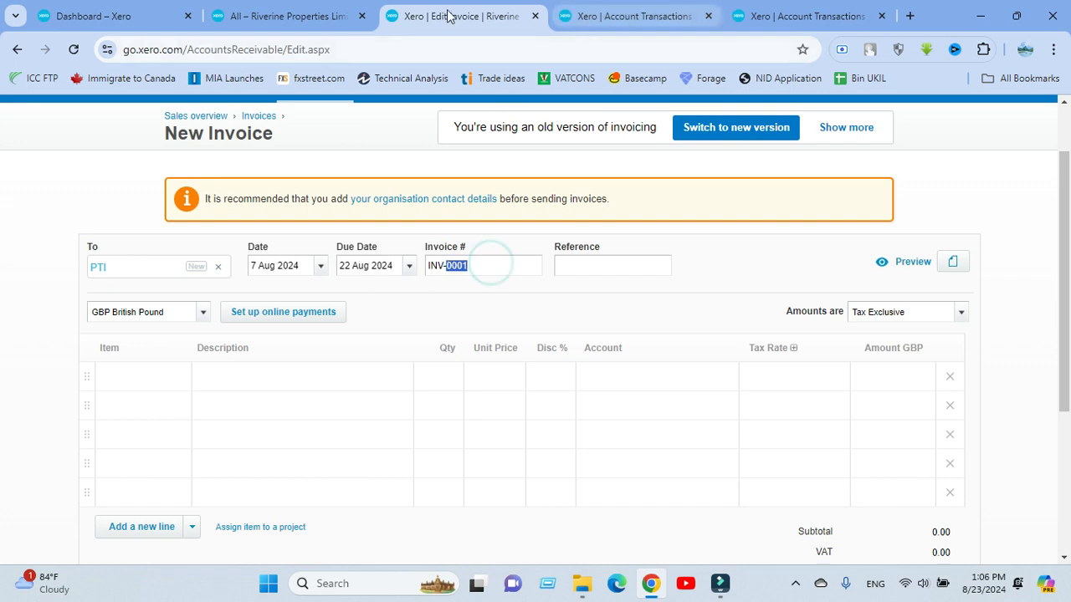
{"action": "left_click", "coordinate": [335, 16]}
{"action": "scroll", "coordinate": [603, 460], "scroll_direction": "down", "scroll_amount": 1}
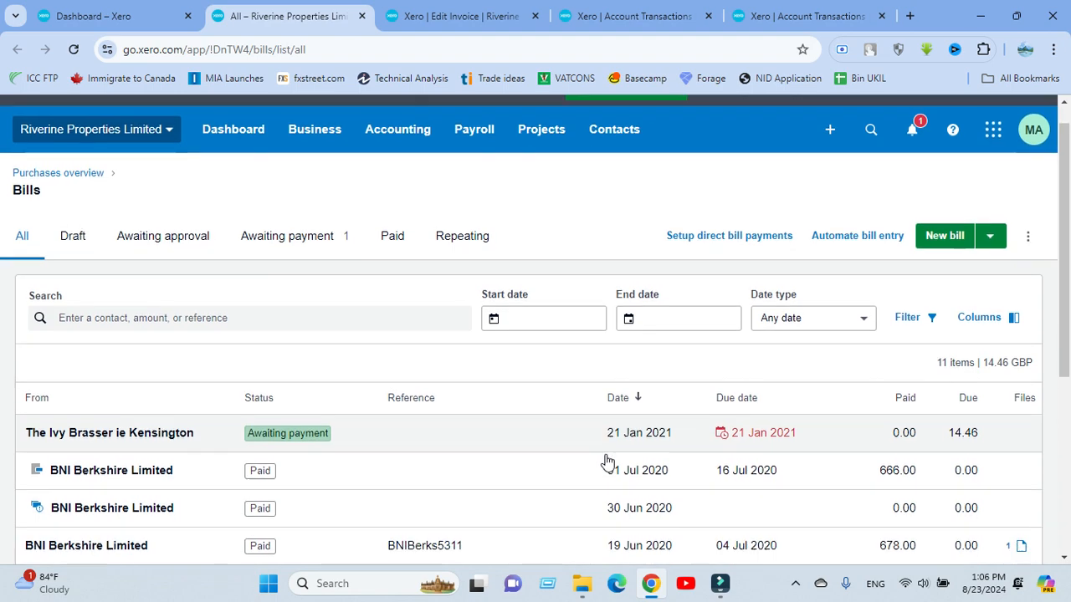
{"action": "left_click", "coordinate": [626, 16]}
{"action": "scroll", "coordinate": [600, 478], "scroll_direction": "down", "scroll_amount": 3}
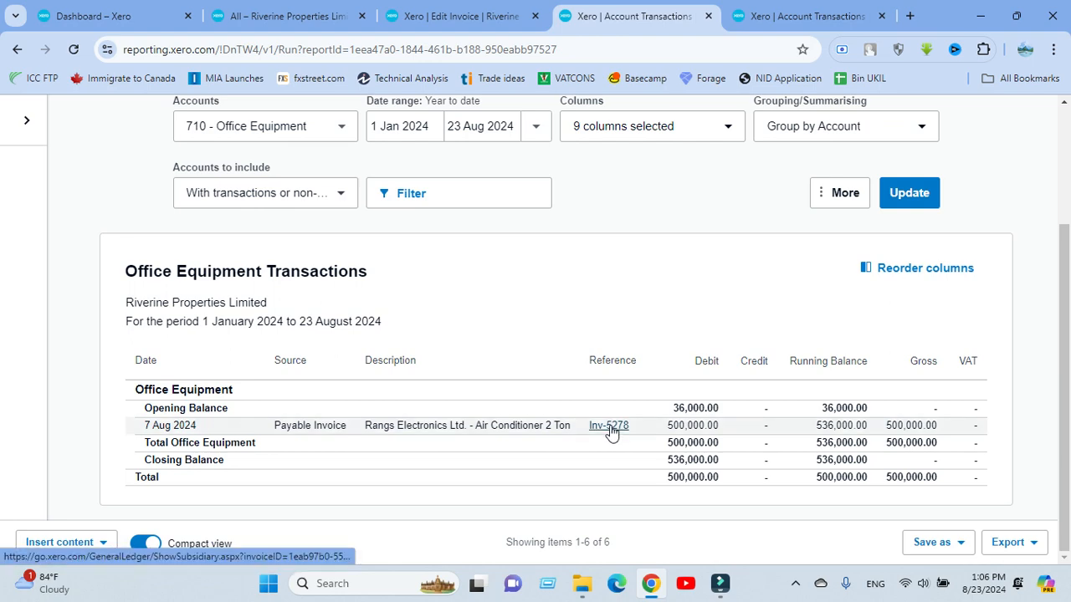
{"action": "left_click", "coordinate": [294, 7]}
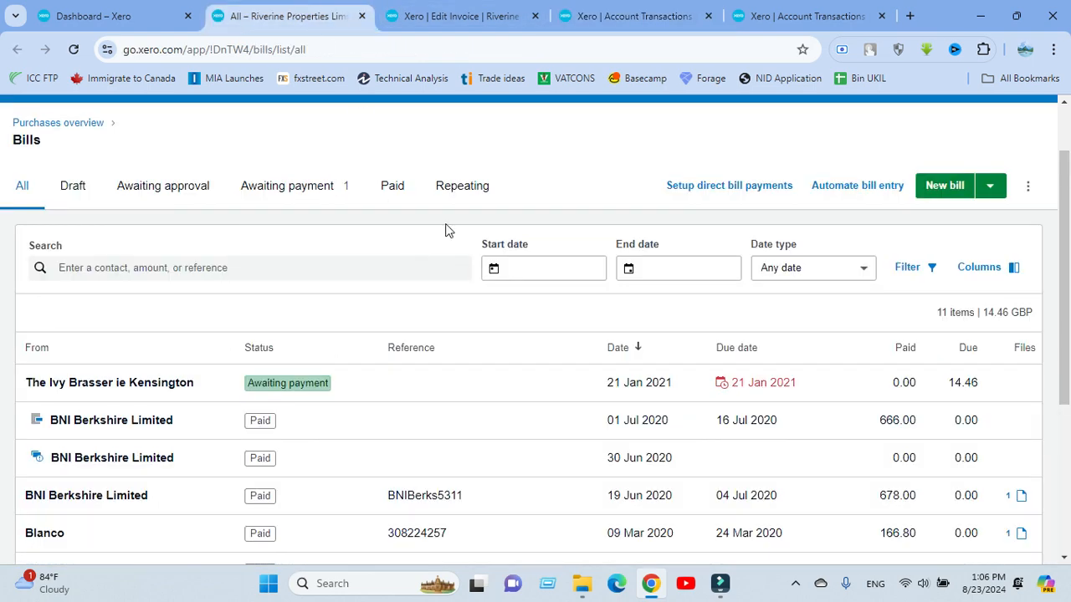
{"action": "left_click", "coordinate": [452, 16]}
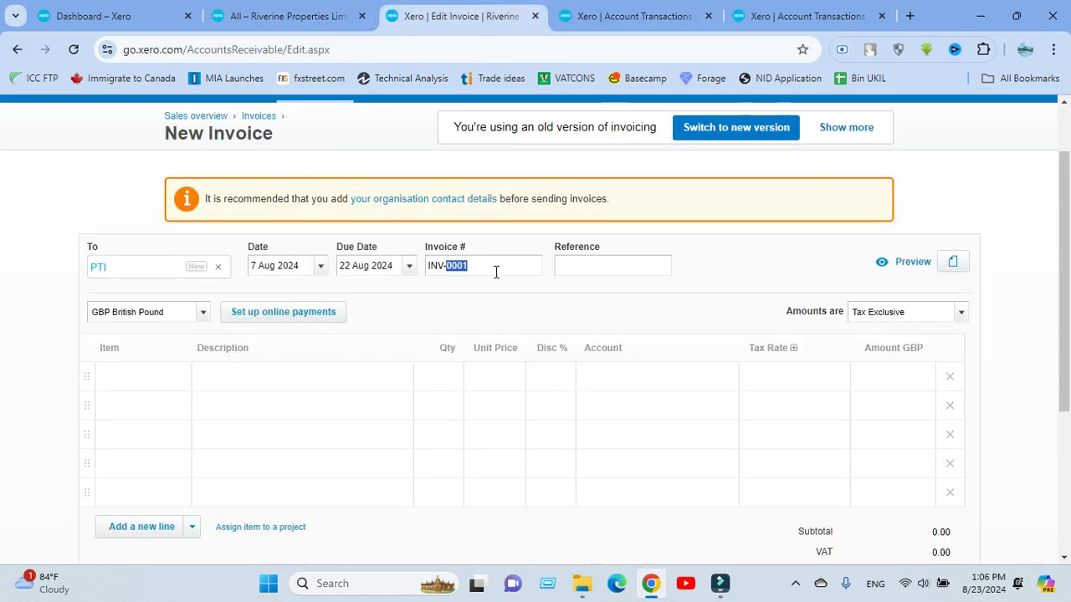
- Replace the new invoice's number with Inv-5278
{"action": "key", "text": "BackSpace"}
{"action": "key", "text": "BackSpace"}
{"action": "key", "text": "BackSpace"}
{"action": "key", "text": "BackSpace"}
{"action": "type", "text": "nv-5278"}
{"action": "left_click", "coordinate": [508, 292]}
{"action": "scroll", "coordinate": [460, 301], "scroll_direction": "up", "scroll_amount": 1}
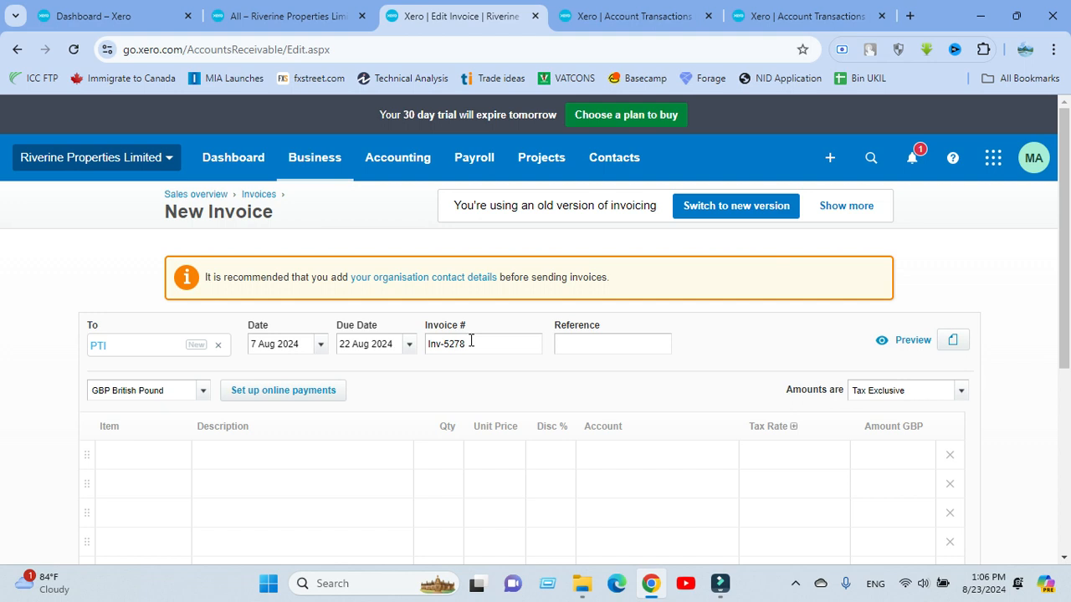
{"action": "scroll", "coordinate": [501, 318], "scroll_direction": "down", "scroll_amount": 2}
{"action": "left_click", "coordinate": [592, 185]}
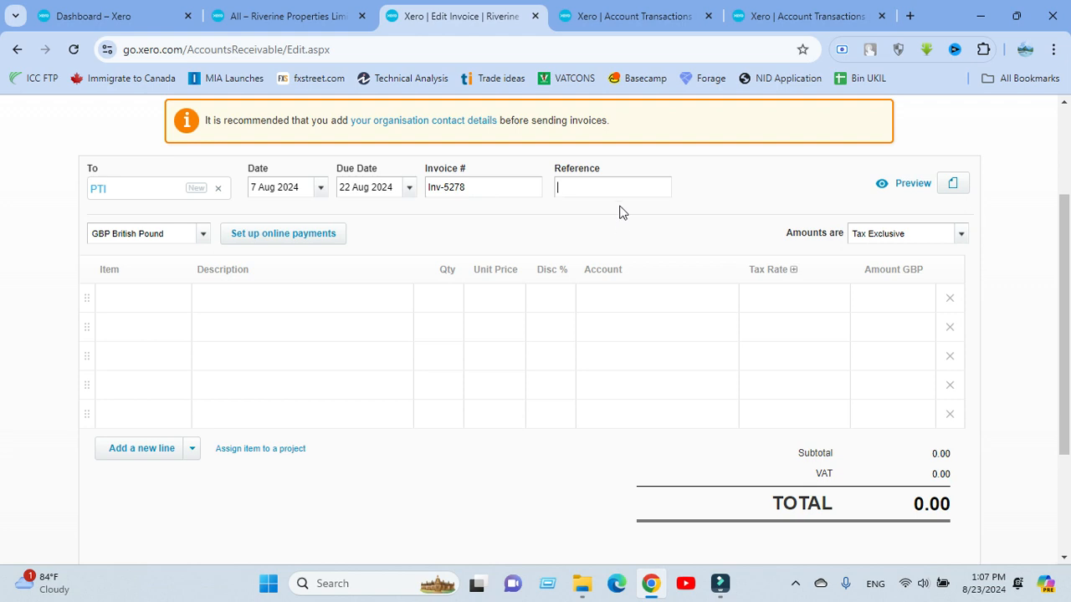
{"action": "left_click", "coordinate": [615, 192]}
{"action": "scroll", "coordinate": [596, 190], "scroll_direction": "up", "scroll_amount": 2}
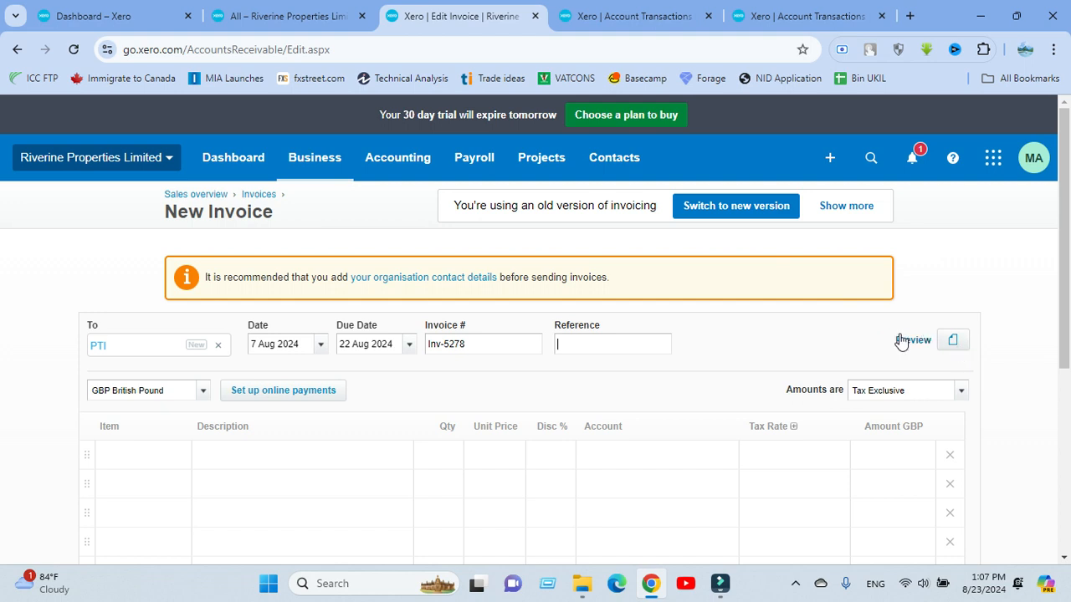
{"action": "scroll", "coordinate": [956, 265], "scroll_direction": "down", "scroll_amount": 1}
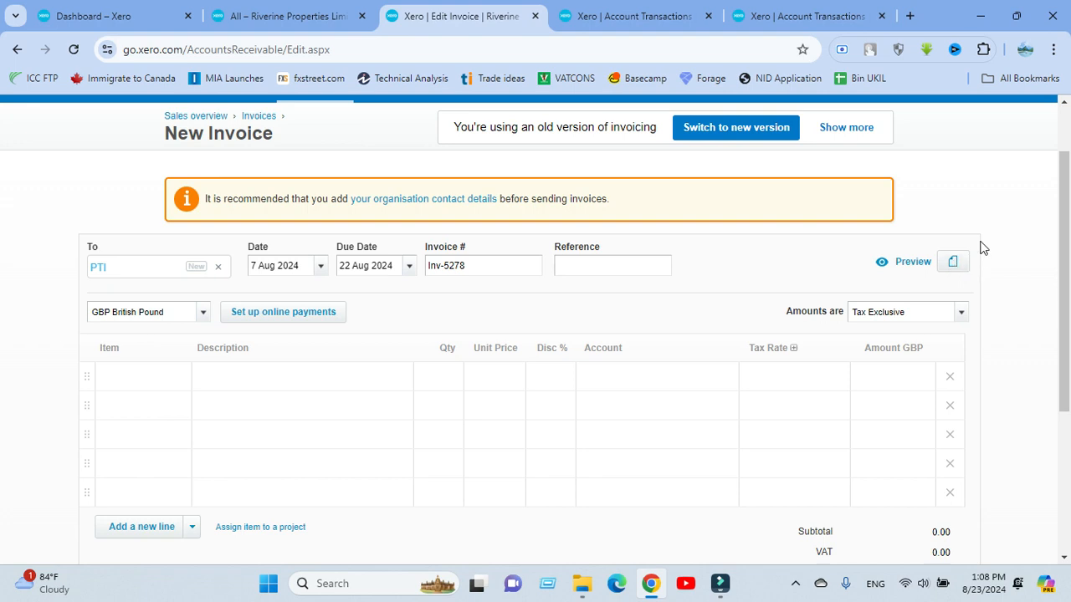
{"action": "scroll", "coordinate": [440, 173], "scroll_direction": "down", "scroll_amount": 1}
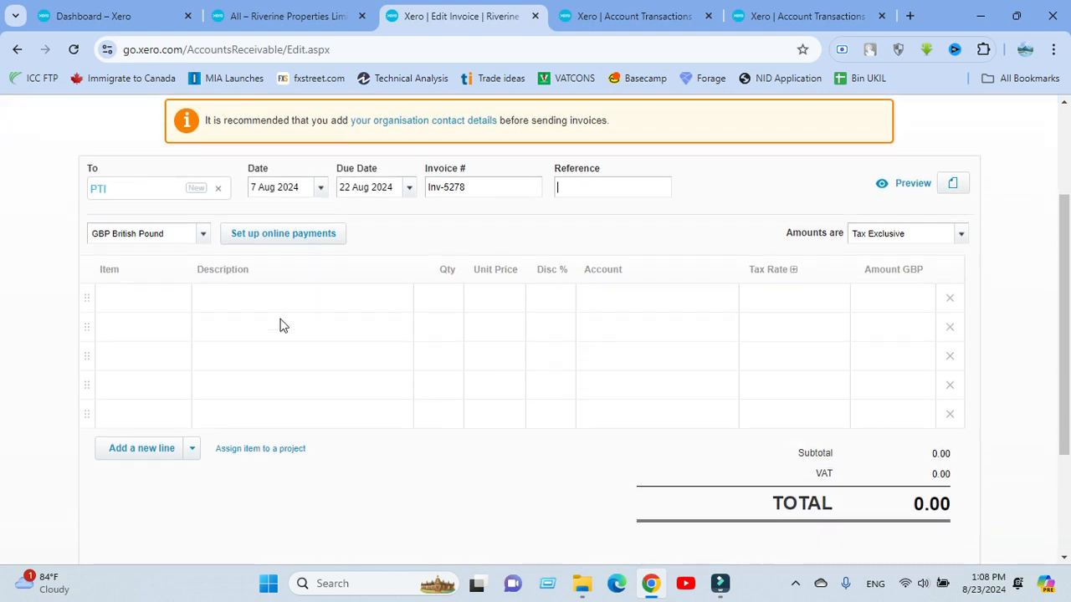
{"action": "left_click", "coordinate": [246, 292]}
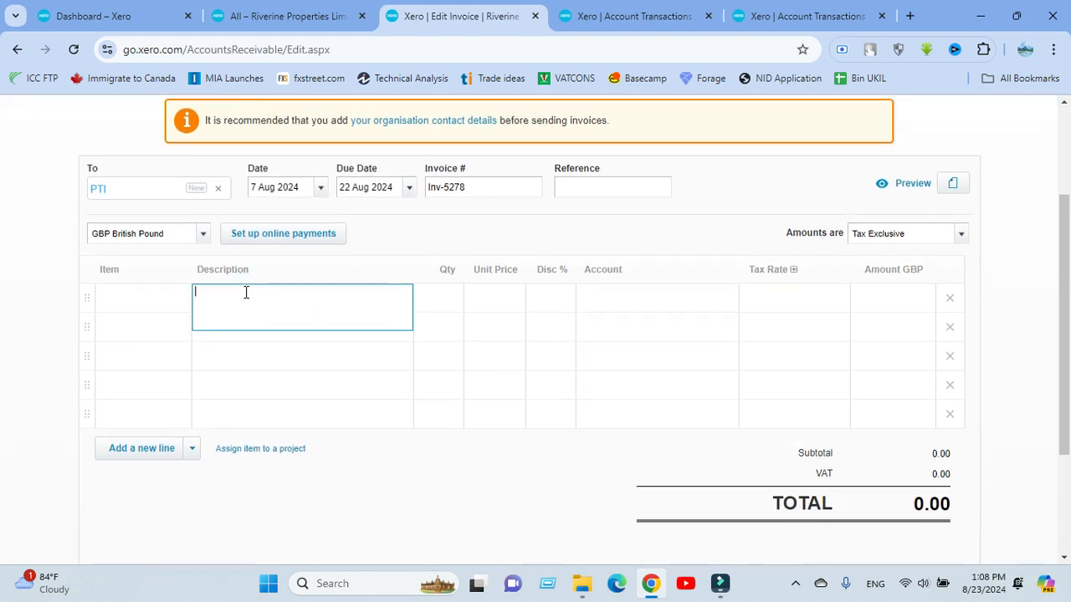
{"action": "type", "text": "Air COnditioner"}
{"action": "key", "text": "BackSpace"}
{"action": "key", "text": "BackSpace"}
{"action": "key", "text": "BackSpace"}
{"action": "key", "text": "BackSpace"}
{"action": "key", "text": "BackSpace"}
{"action": "key", "text": "BackSpace"}
{"action": "key", "text": "BackSpace"}
{"action": "key", "text": "BackSpace"}
{"action": "key", "text": "BackSpace"}
{"action": "key", "text": "BackSpace"}
{"action": "key", "text": "BackSpace"}
{"action": "key", "text": "BackSpace"}
{"action": "key", "text": "BackSpace"}
{"action": "key", "text": "BackSpace"}
{"action": "key", "text": "BackSpace"}
{"action": "left_click", "coordinate": [397, 255]}
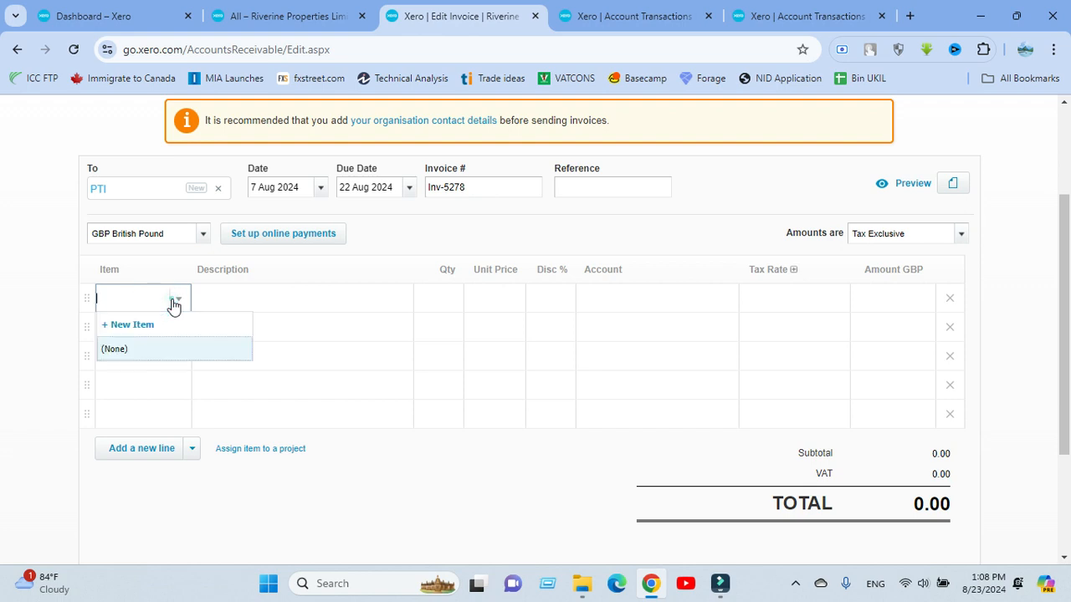
- Start a new item from the invoice's first line, with the name Whirlpool and the item code WP-2T
{"action": "left_click", "coordinate": [171, 305]}
{"action": "left_click", "coordinate": [154, 326]}
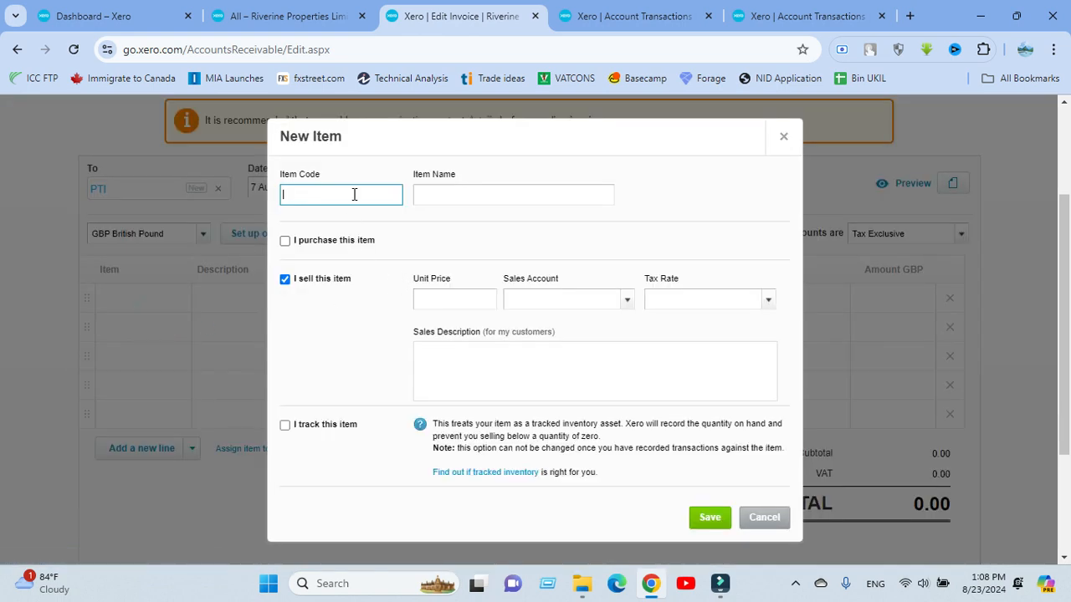
{"action": "left_click", "coordinate": [434, 194]}
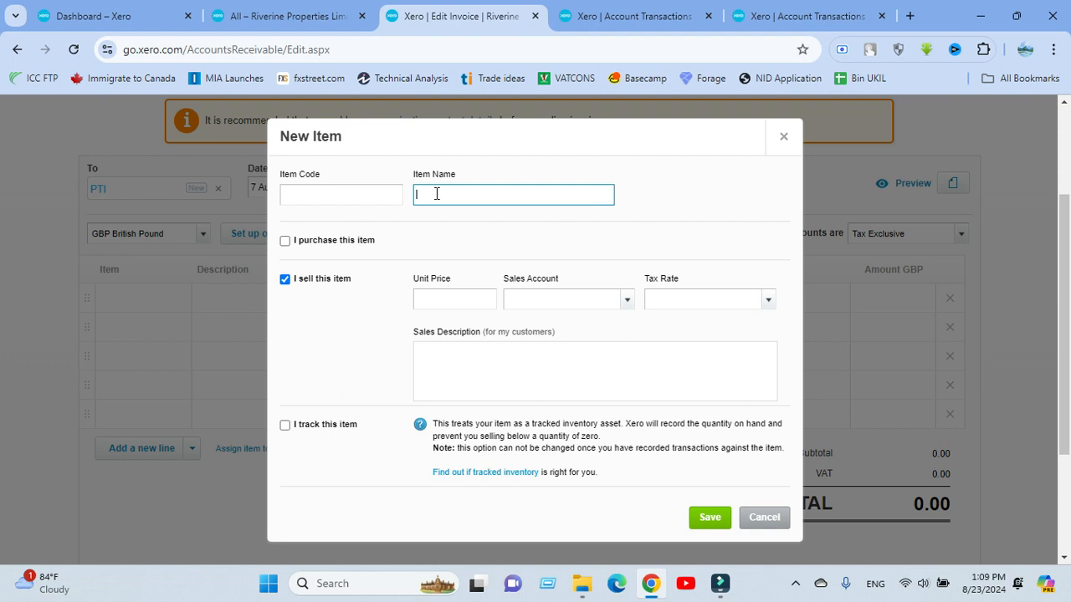
{"action": "type", "text": "Whirlpool"}
{"action": "left_click", "coordinate": [360, 198]}
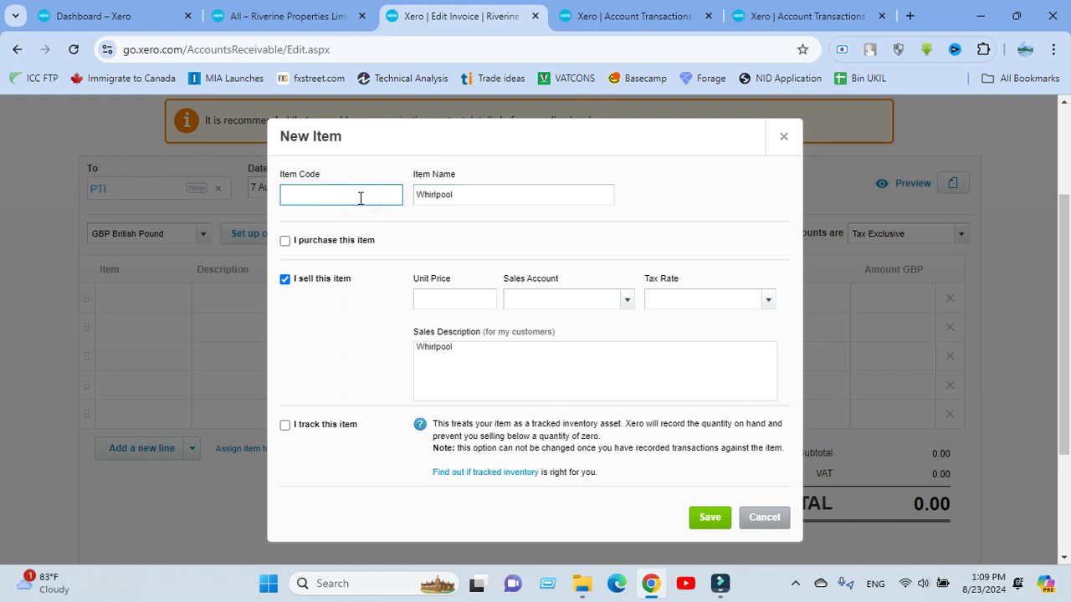
{"action": "type", "text": "WP-2T"}
{"action": "left_click", "coordinate": [457, 235]}
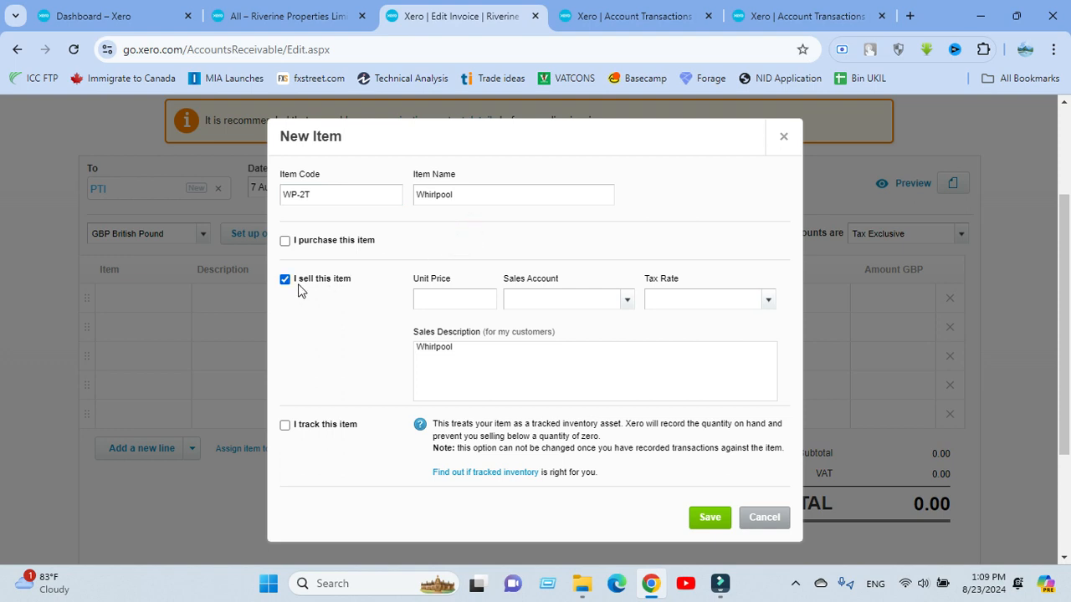
- Give the new item a unit price of 100000 and the sales account 200 - Sales
{"action": "left_click", "coordinate": [473, 303]}
{"action": "type", "text": "1"}
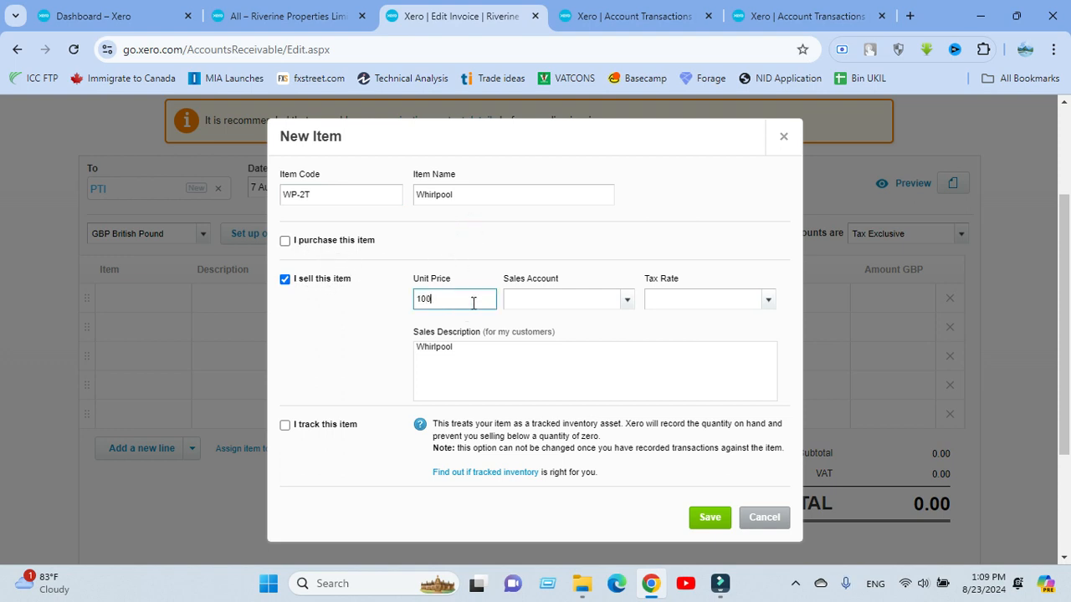
{"action": "type", "text": "00000"}
{"action": "left_click", "coordinate": [432, 299]}
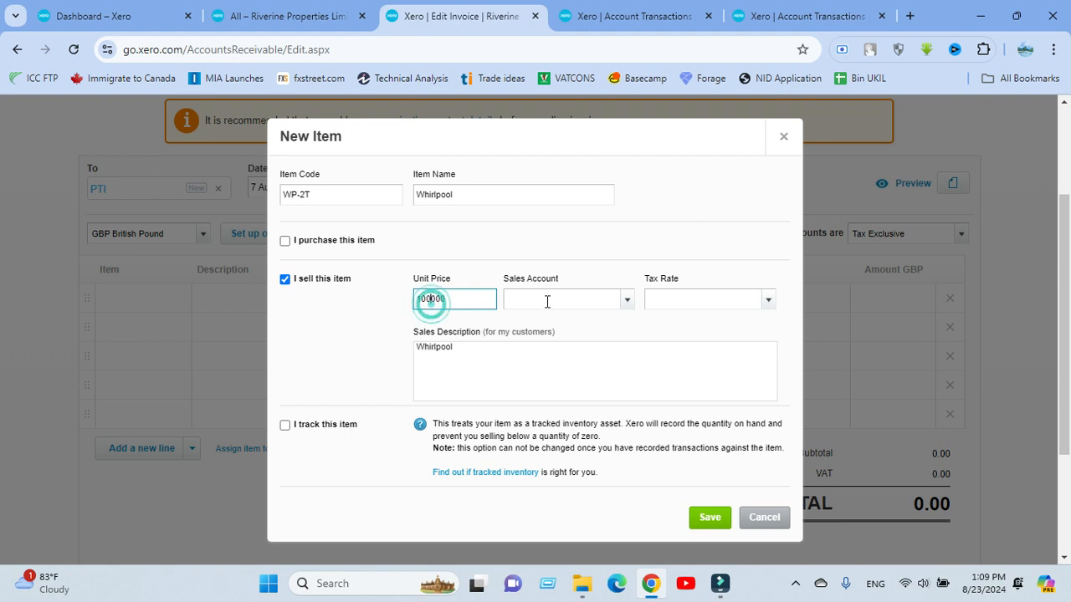
{"action": "left_click", "coordinate": [628, 303]}
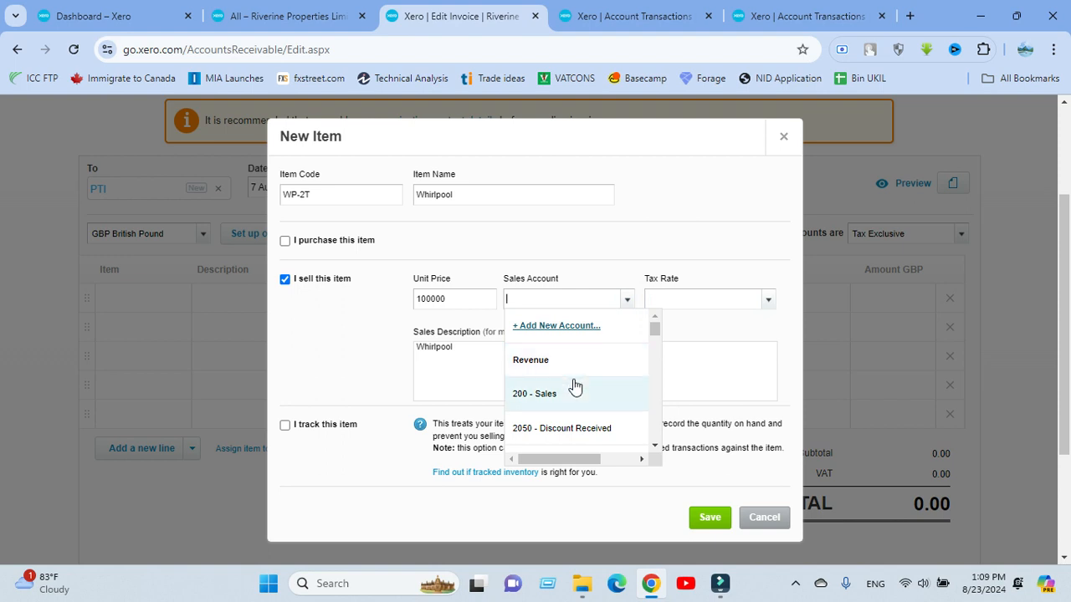
{"action": "scroll", "coordinate": [574, 387], "scroll_direction": "down", "scroll_amount": 2}
{"action": "scroll", "coordinate": [574, 387], "scroll_direction": "up", "scroll_amount": 2}
{"action": "left_click", "coordinate": [573, 387]}
{"action": "left_click", "coordinate": [625, 223]}
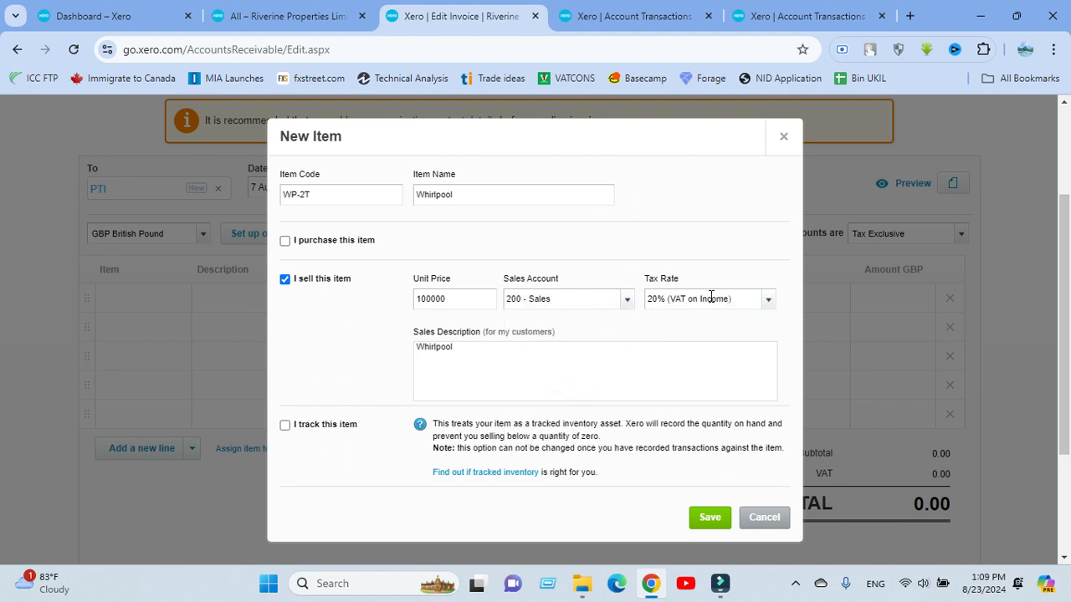
- Set the new item's sales tax rate to No VAT
{"action": "left_click", "coordinate": [768, 301]}
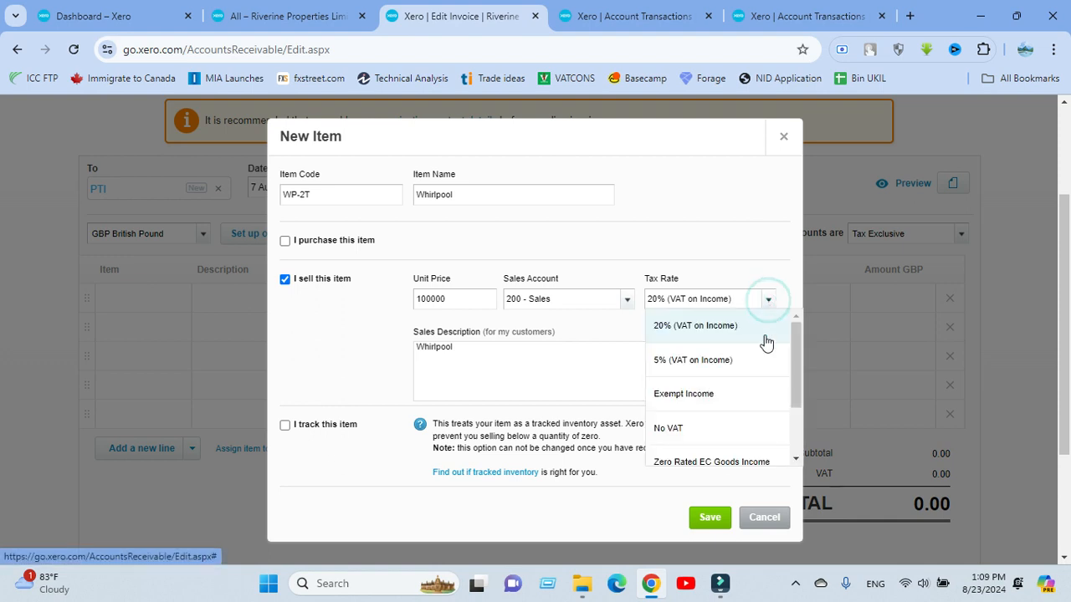
{"action": "left_click", "coordinate": [710, 430]}
{"action": "left_click", "coordinate": [669, 203]}
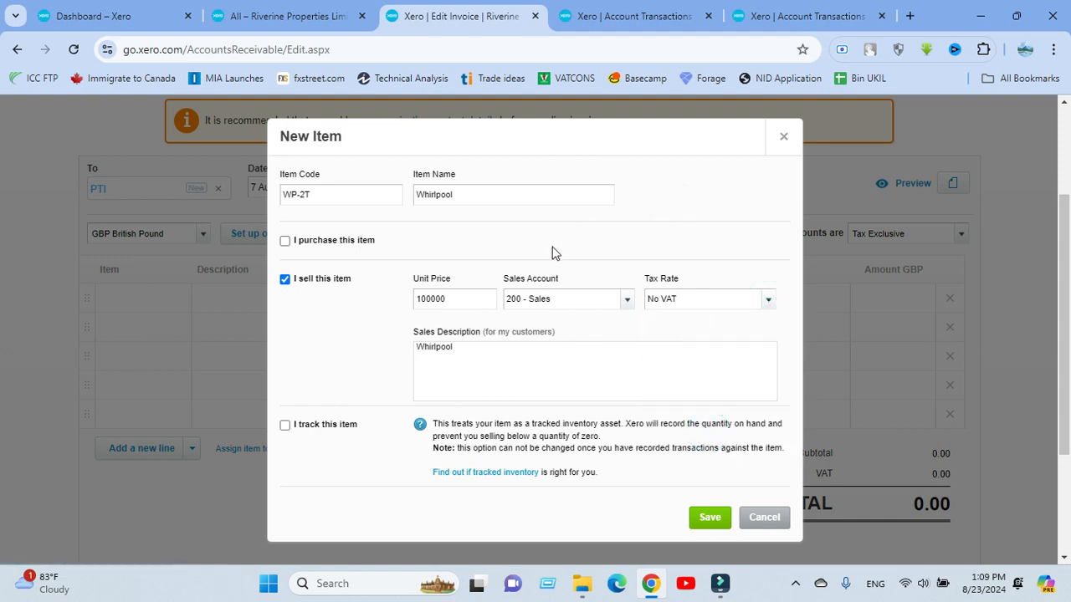
- Extend the new item's name to Whirlpool Air Conditioner
{"action": "left_click", "coordinate": [497, 189]}
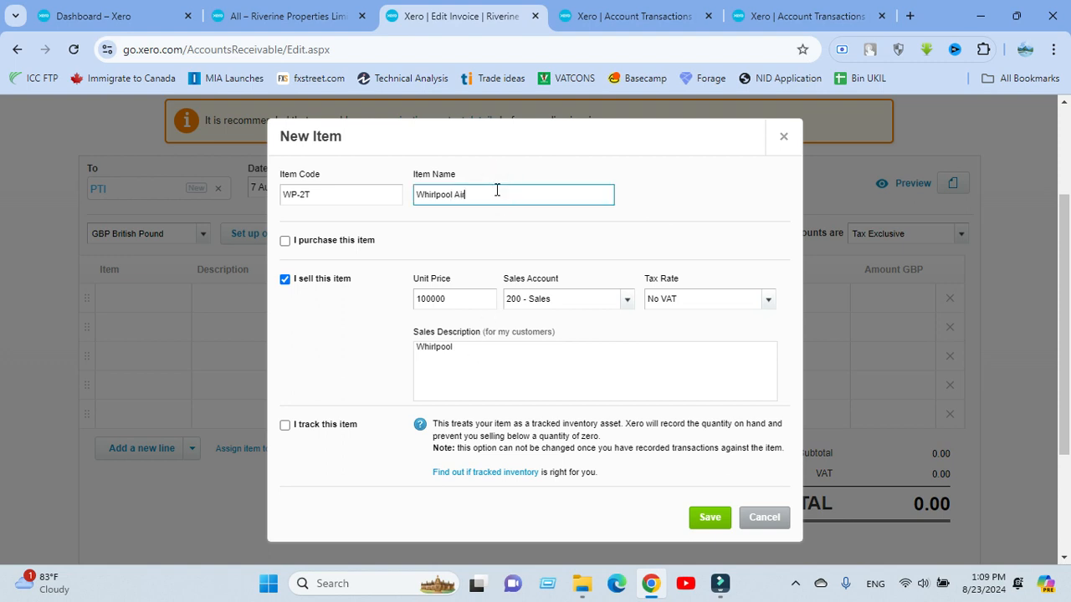
{"action": "type", "text": "Air Conditioner"}
{"action": "left_click", "coordinate": [495, 223]}
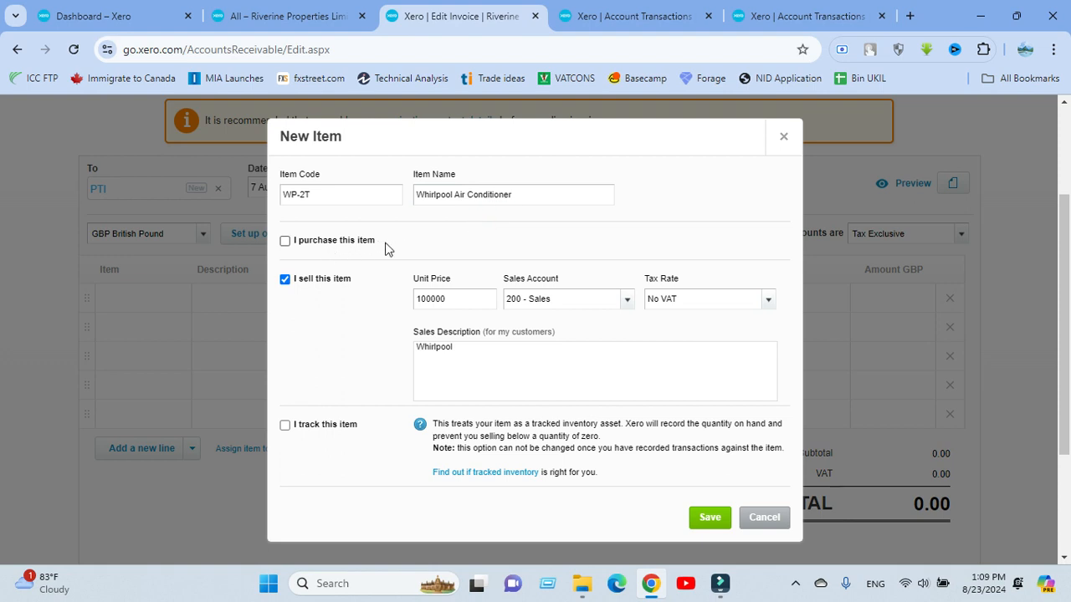
{"action": "left_click", "coordinate": [286, 242]}
{"action": "left_click", "coordinate": [286, 244]}
{"action": "left_click", "coordinate": [433, 218]}
{"action": "scroll", "coordinate": [435, 329], "scroll_direction": "down", "scroll_amount": 1}
{"action": "scroll", "coordinate": [435, 329], "scroll_direction": "up", "scroll_amount": 1}
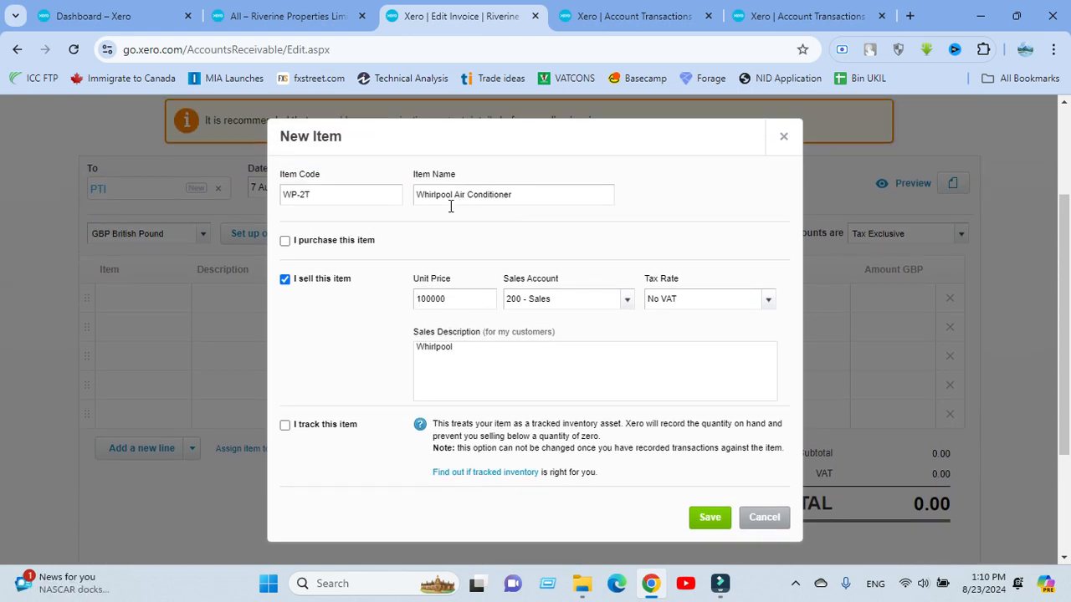
- Save the new Whirlpool Air Conditioner item so that it fills the invoice's first line
{"action": "left_click", "coordinate": [705, 518]}
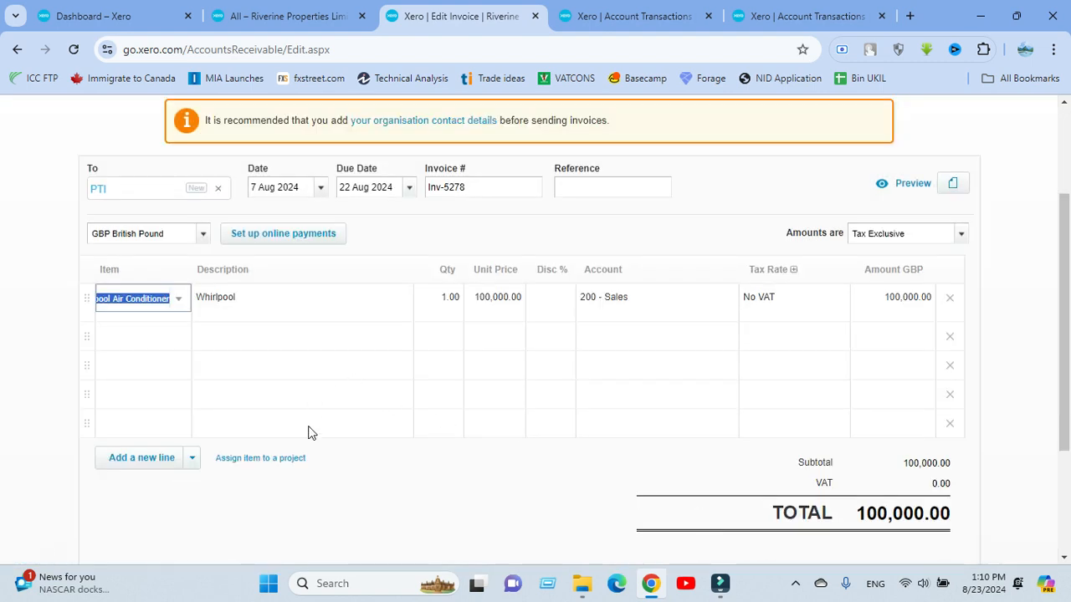
{"action": "left_click", "coordinate": [376, 478]}
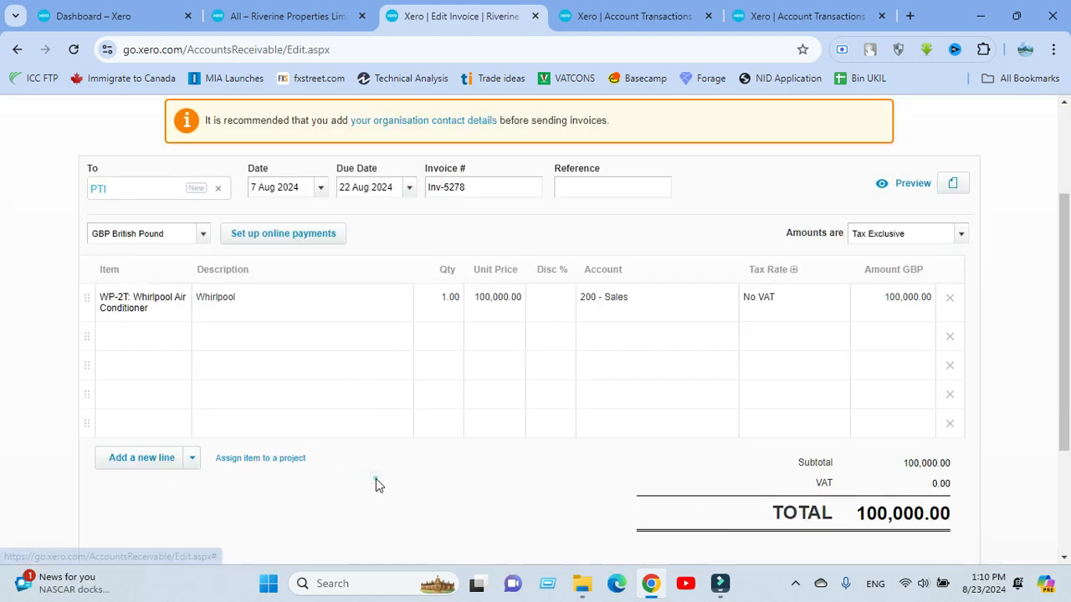
{"action": "left_click", "coordinate": [146, 307]}
{"action": "left_click", "coordinate": [399, 527]}
- Complete the invoice line's description as Whirlpool Air conditioner 2 Ton
{"action": "left_click", "coordinate": [265, 302]}
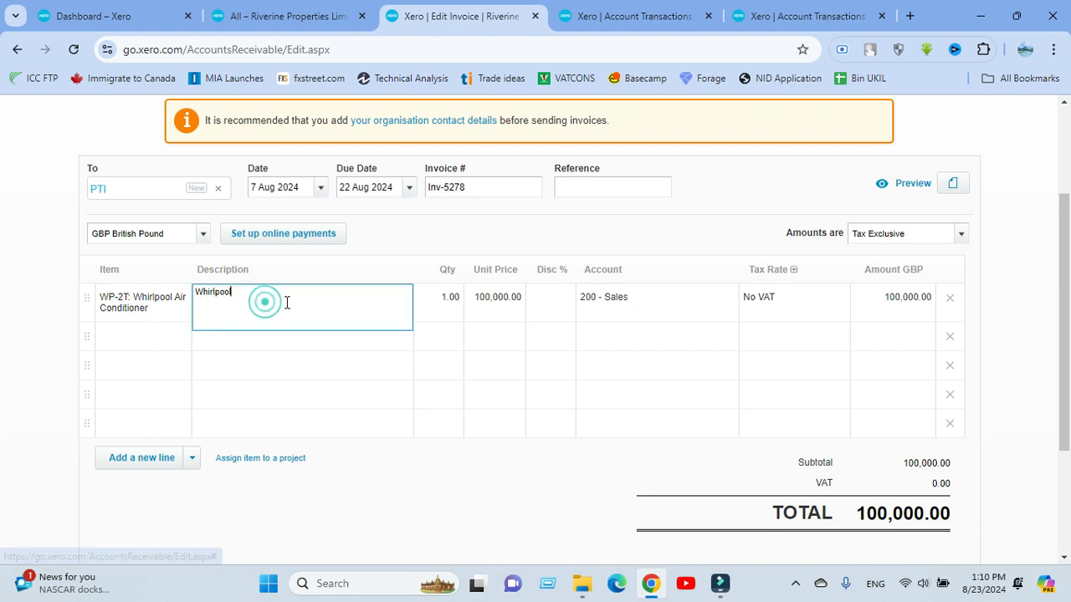
{"action": "left_click", "coordinate": [438, 217]}
{"action": "left_click", "coordinate": [291, 300]}
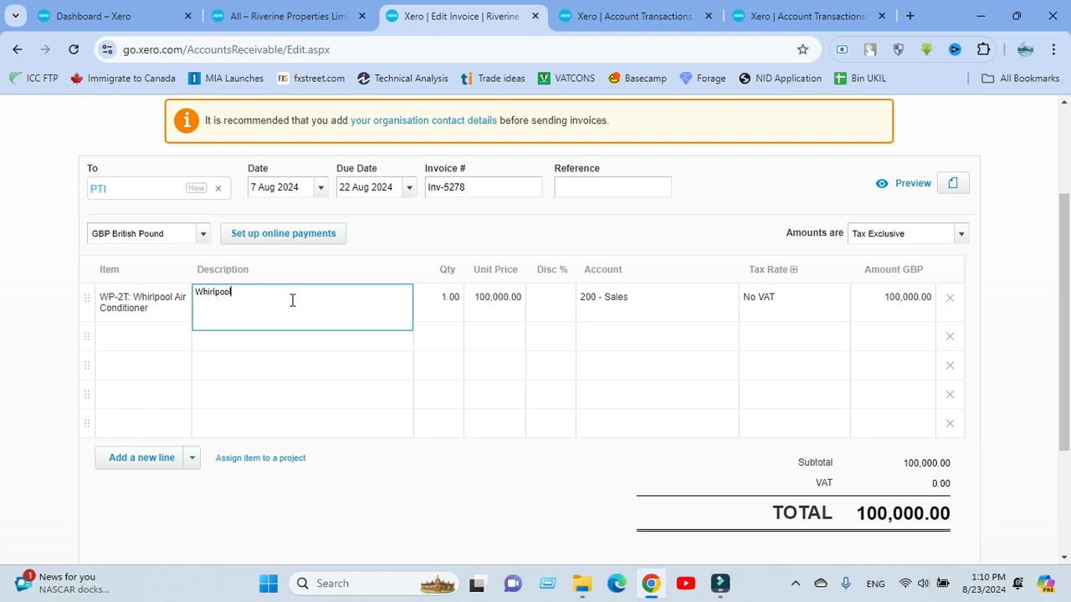
{"action": "type", "text": "Air conditioner 2 Ton"}
{"action": "left_click", "coordinate": [412, 234]}
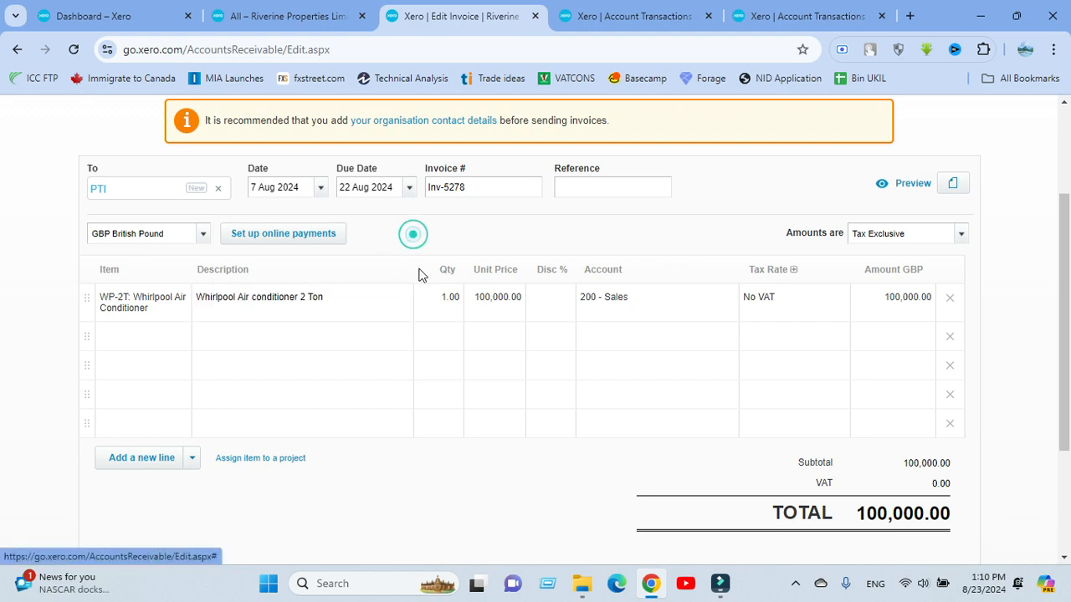
- Set the quantity of the air conditioner line to 5
{"action": "left_click", "coordinate": [445, 295]}
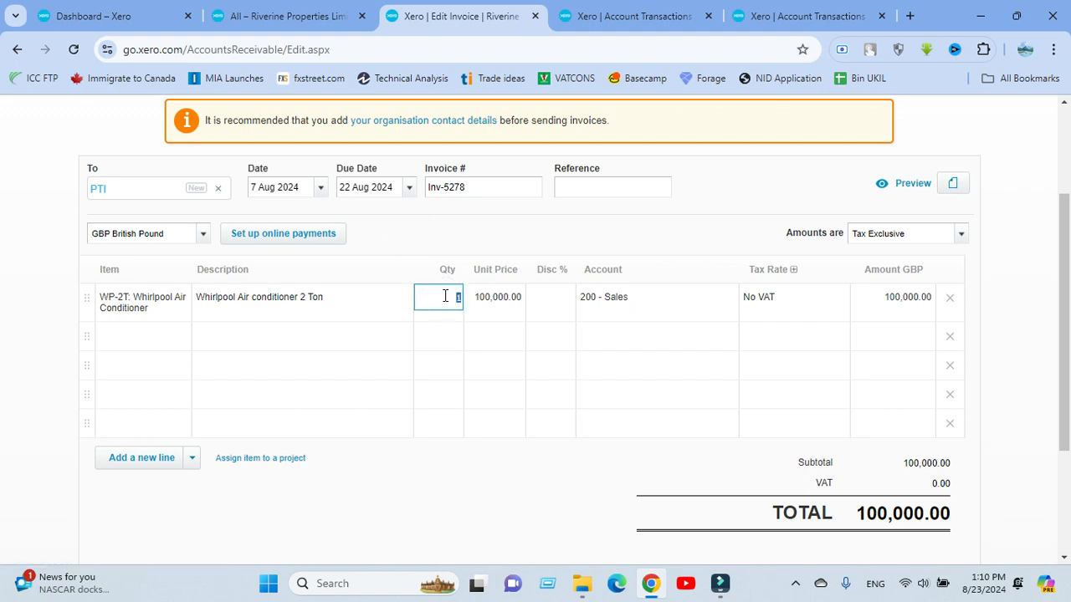
{"action": "type", "text": "5"}
{"action": "left_click", "coordinate": [519, 223]}
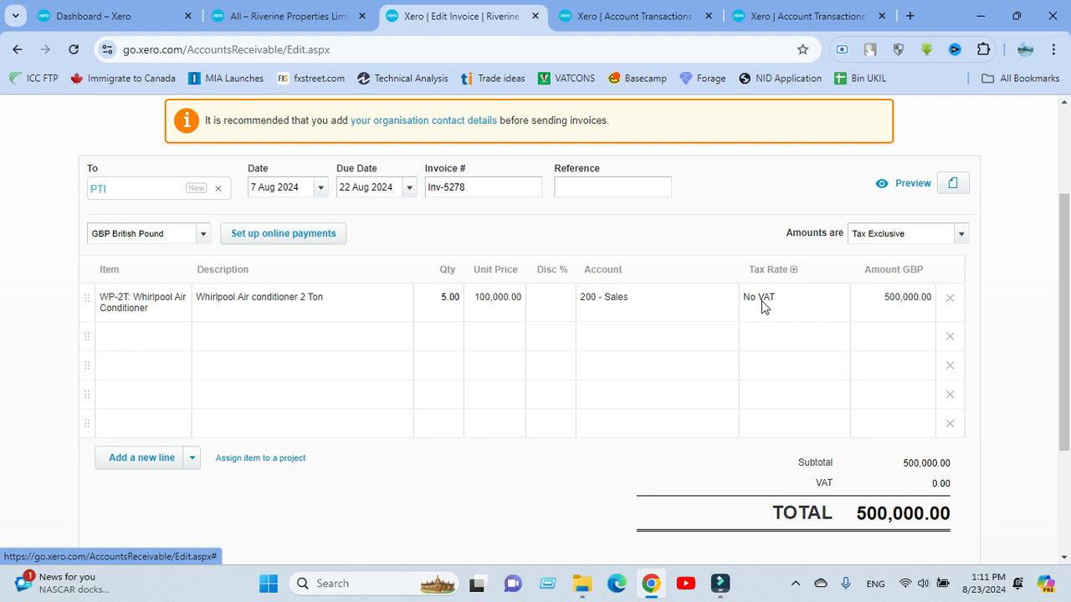
{"action": "left_click", "coordinate": [654, 234]}
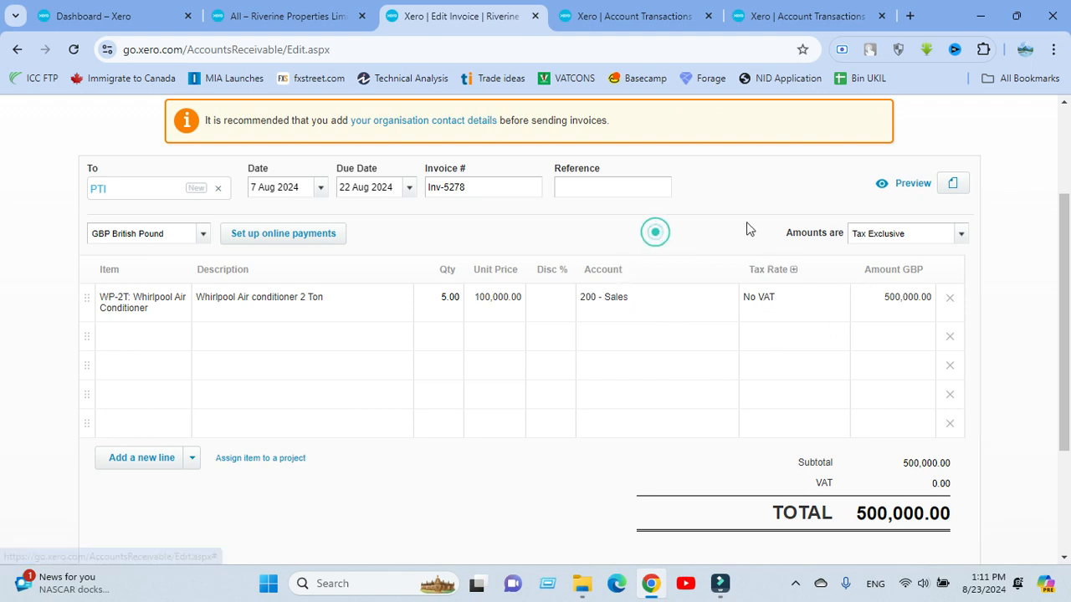
{"action": "left_click", "coordinate": [914, 241]}
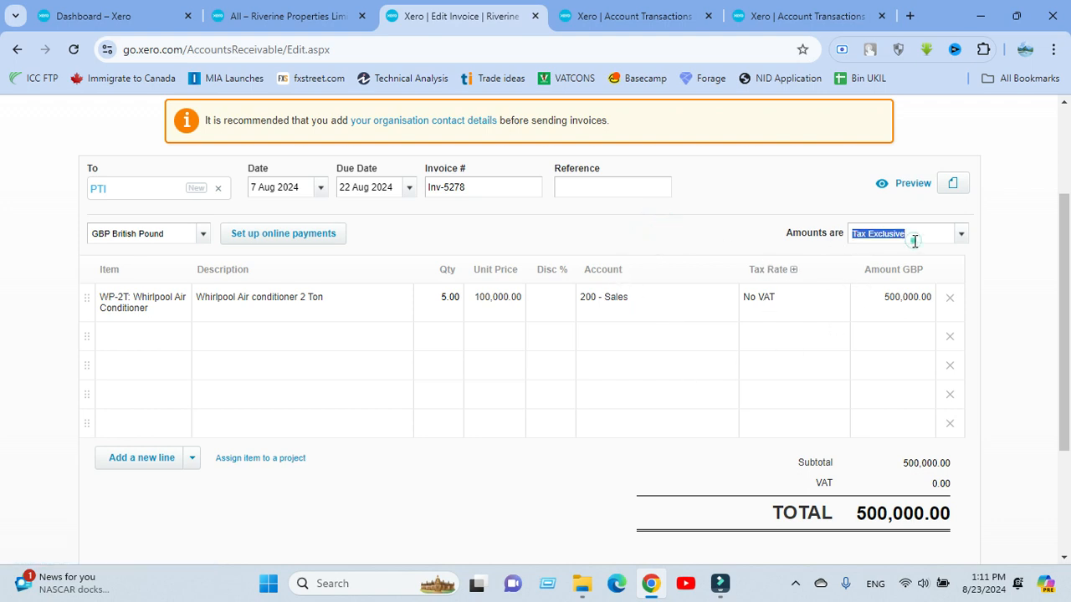
{"action": "left_click", "coordinate": [730, 242]}
{"action": "left_click", "coordinate": [715, 224]}
- Save the PTI invoice as a draft and dismiss the notification in the invoice list
{"action": "scroll", "coordinate": [418, 418], "scroll_direction": "down", "scroll_amount": 2}
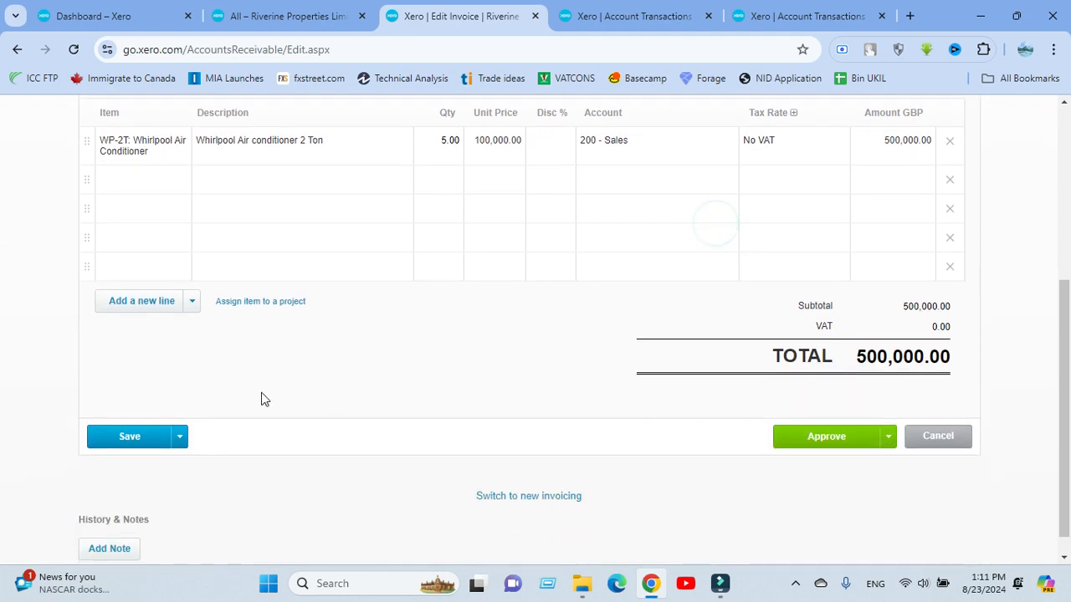
{"action": "left_click", "coordinate": [178, 437]}
{"action": "left_click", "coordinate": [147, 469]}
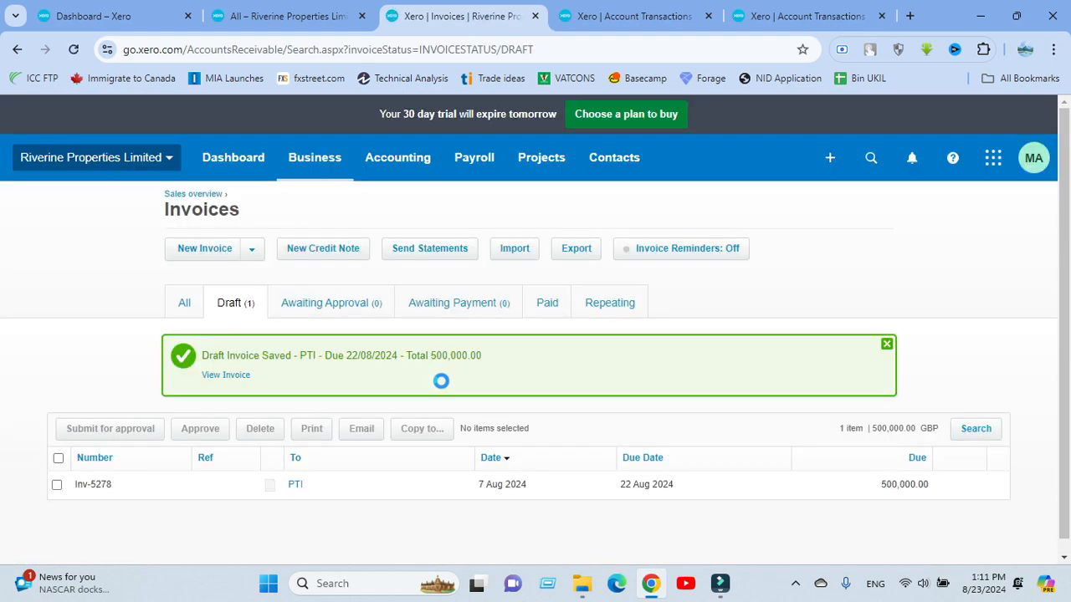
{"action": "scroll", "coordinate": [334, 330], "scroll_direction": "down", "scroll_amount": 1}
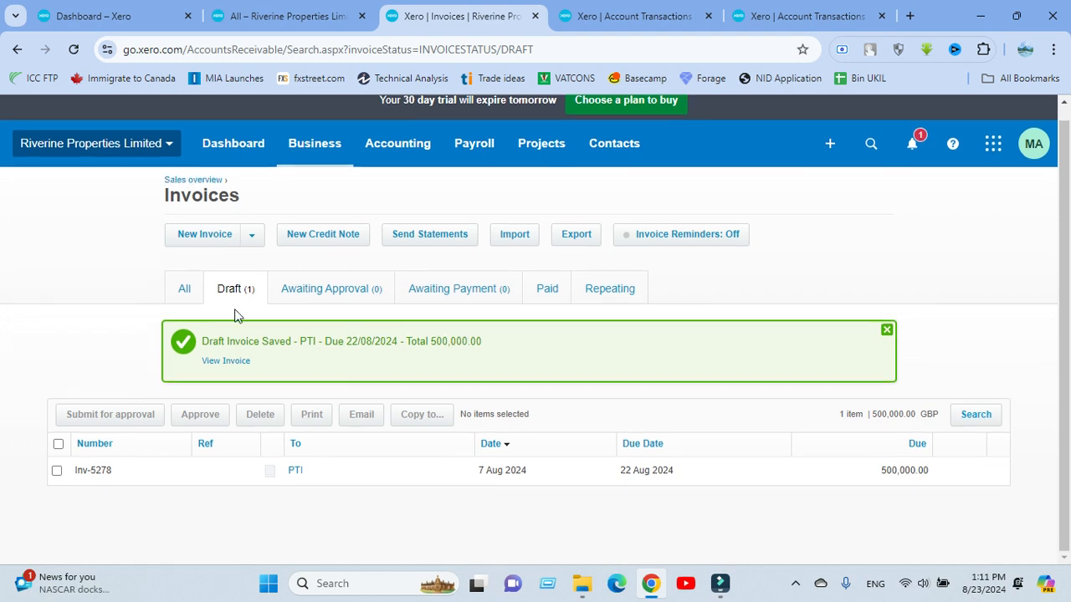
{"action": "left_click", "coordinate": [886, 330]}
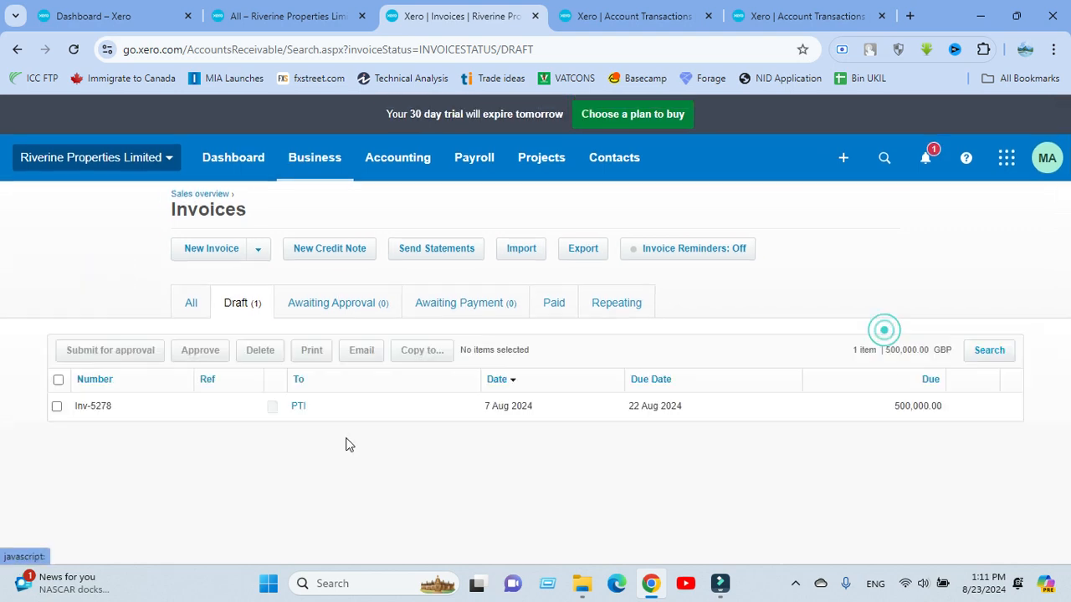
- Reopen the draft PTI invoice from the invoice list and save it as submitted for approval
{"action": "left_click", "coordinate": [300, 405]}
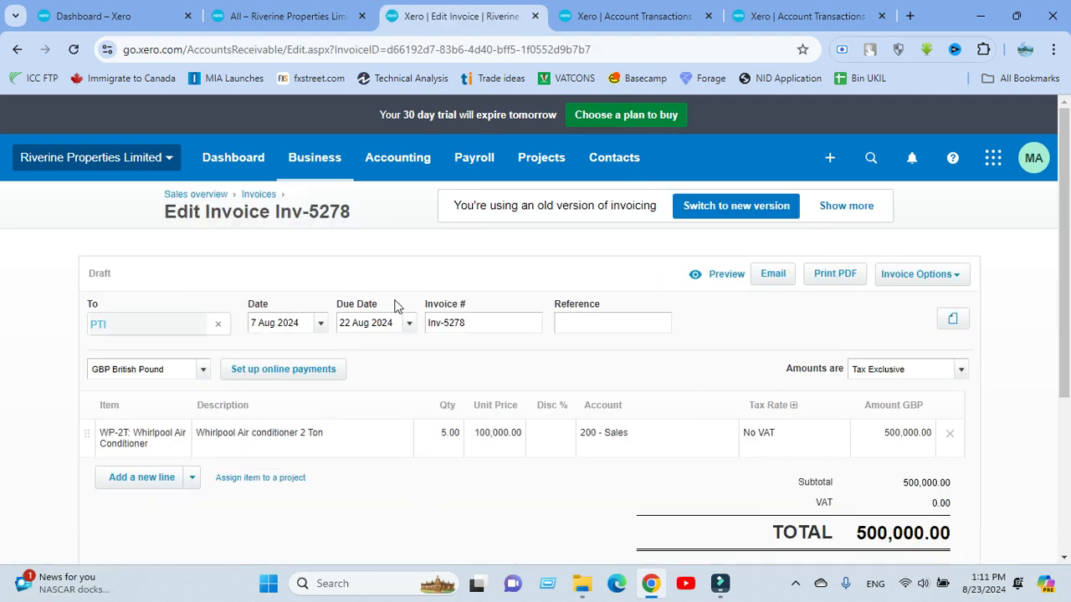
{"action": "scroll", "coordinate": [396, 279], "scroll_direction": "down", "scroll_amount": 2}
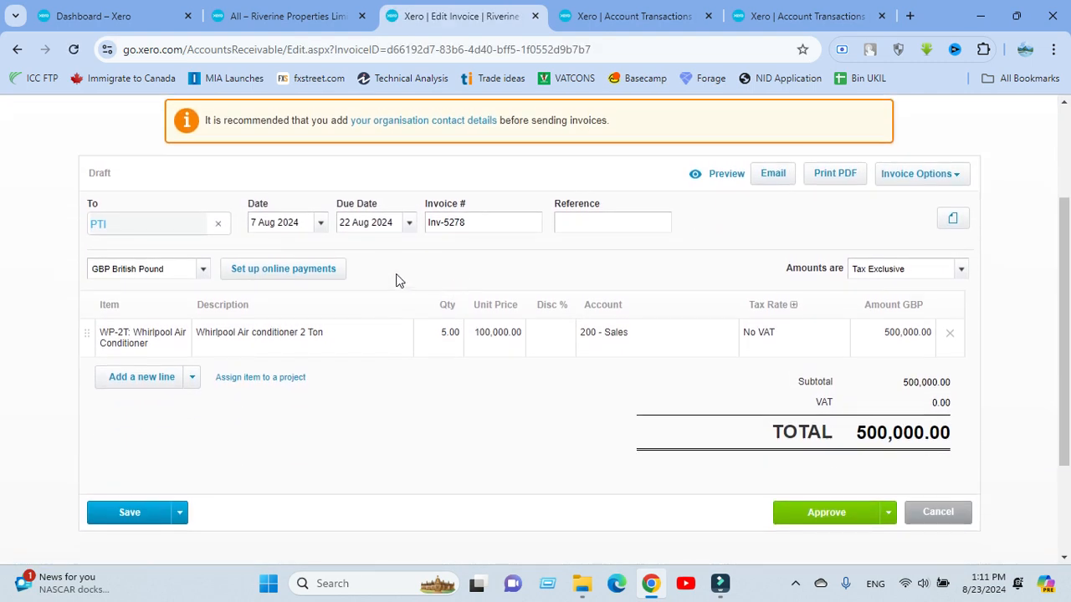
{"action": "left_click", "coordinate": [181, 519]}
{"action": "scroll", "coordinate": [209, 476], "scroll_direction": "down", "scroll_amount": 2}
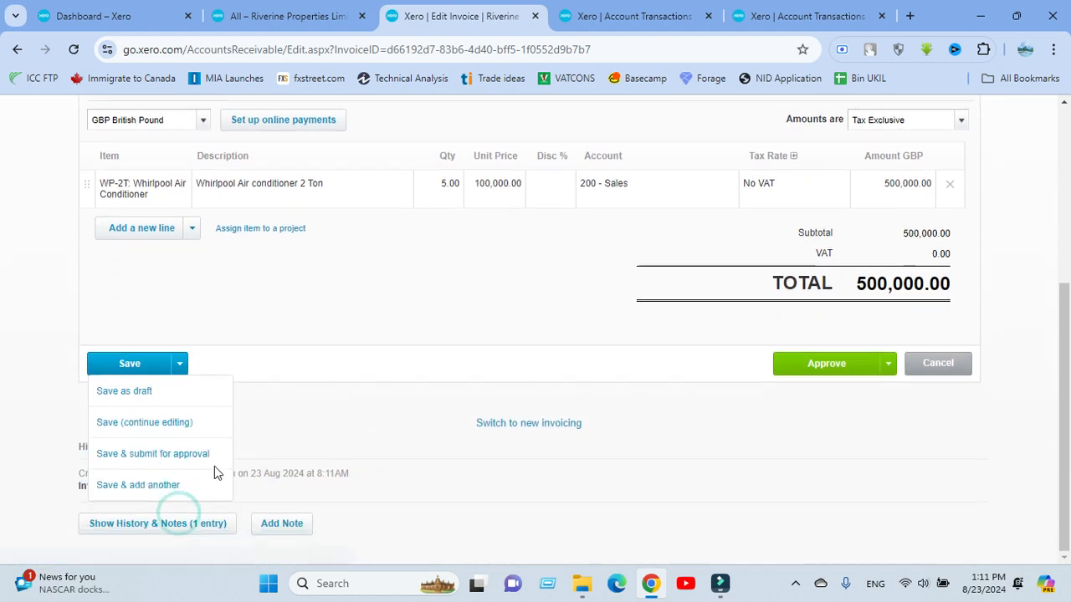
{"action": "left_click", "coordinate": [165, 460]}
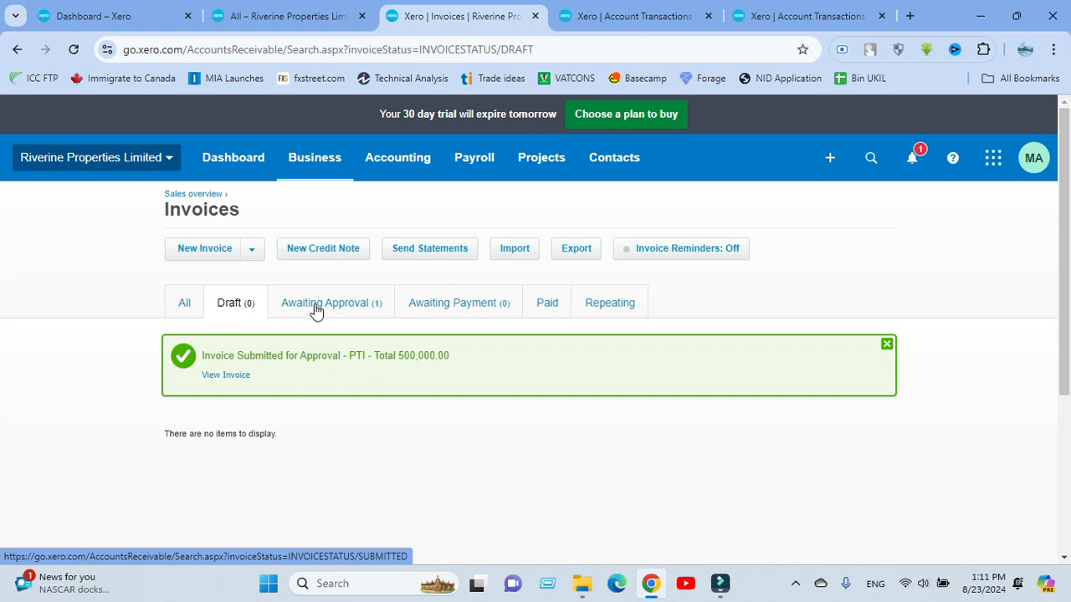
- Approve the PTI invoice that is awaiting approval and review its line item and payment section
{"action": "left_click", "coordinate": [314, 304]}
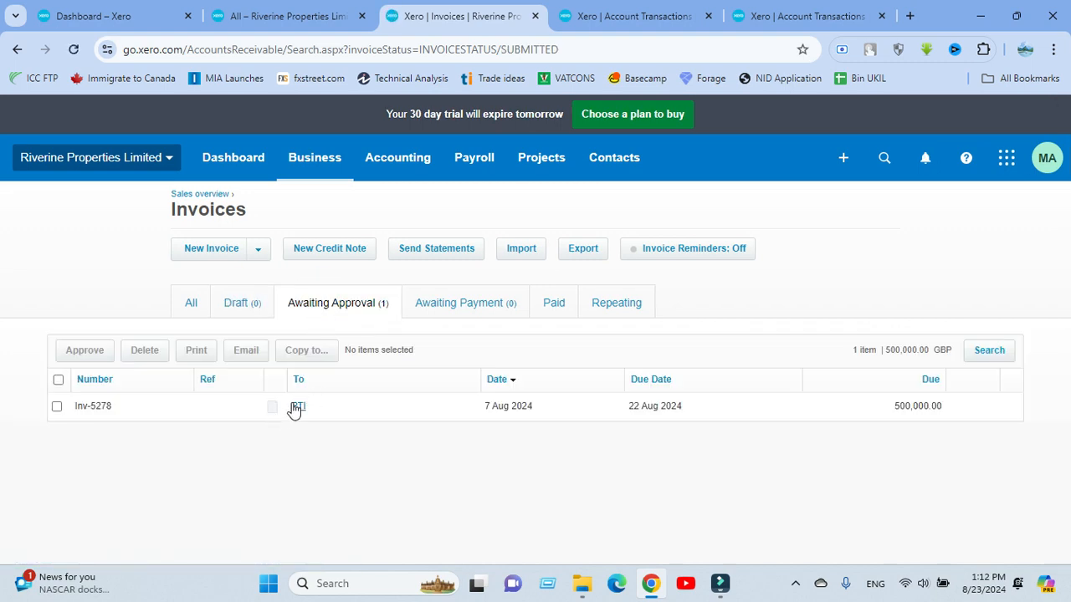
{"action": "left_click", "coordinate": [293, 408]}
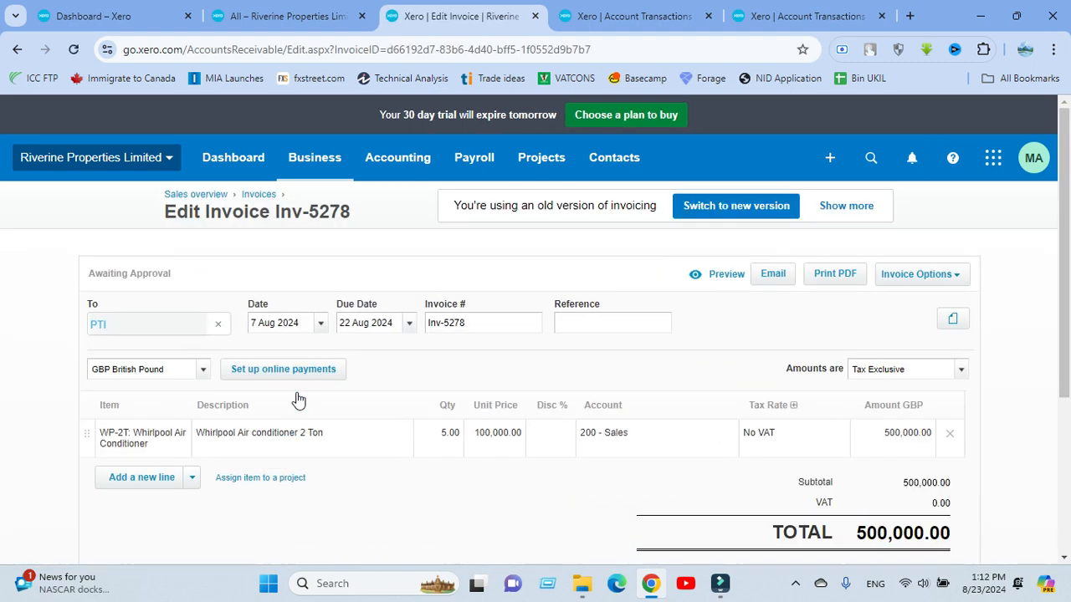
{"action": "scroll", "coordinate": [299, 401], "scroll_direction": "down", "scroll_amount": 3}
{"action": "scroll", "coordinate": [430, 301], "scroll_direction": "up", "scroll_amount": 3}
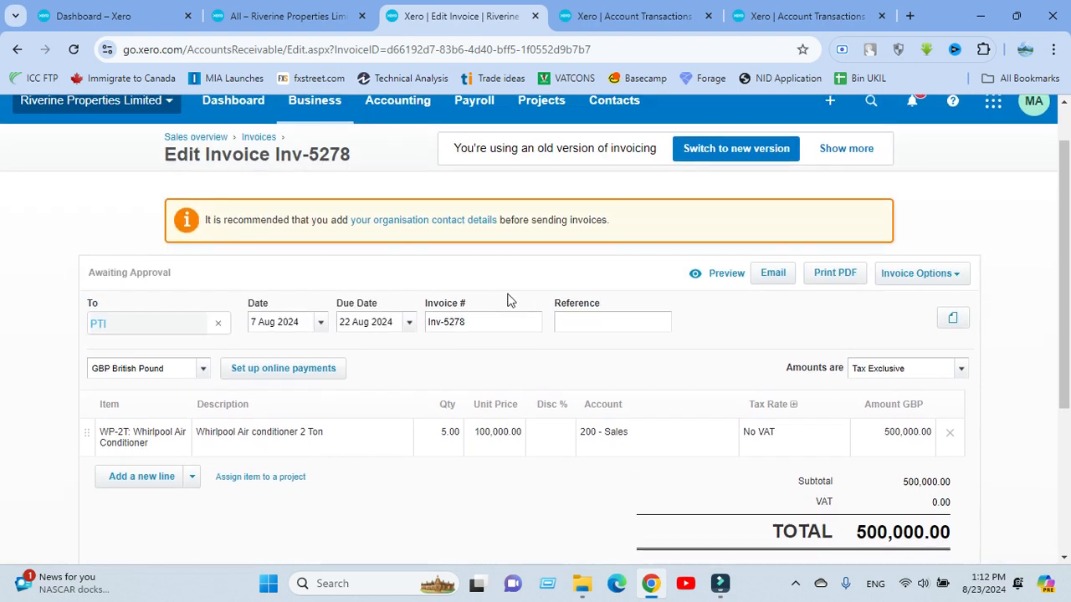
{"action": "scroll", "coordinate": [502, 322], "scroll_direction": "down", "scroll_amount": 1}
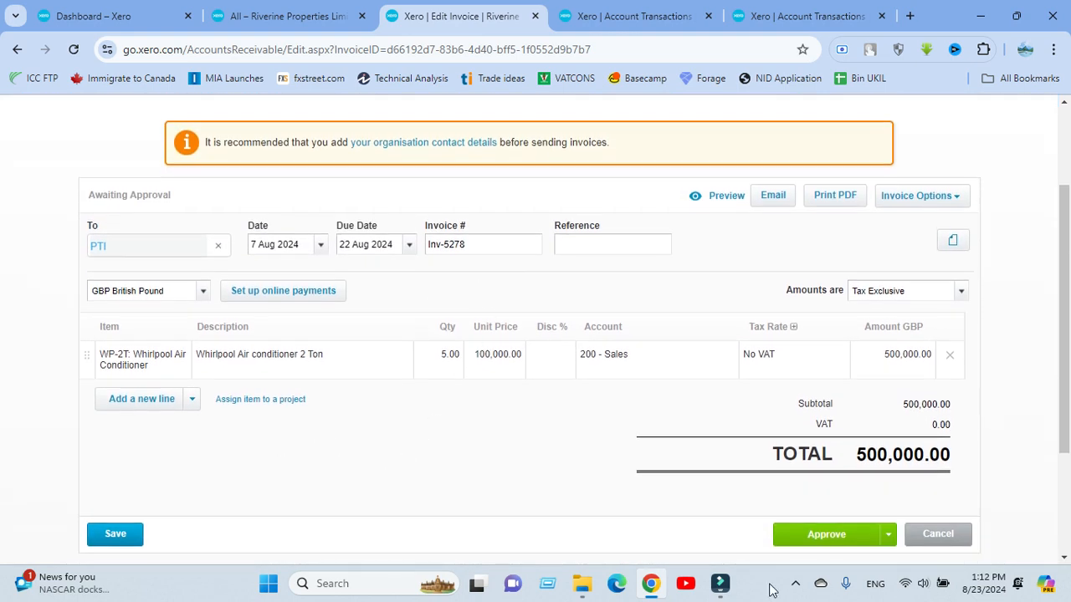
{"action": "left_click", "coordinate": [803, 532]}
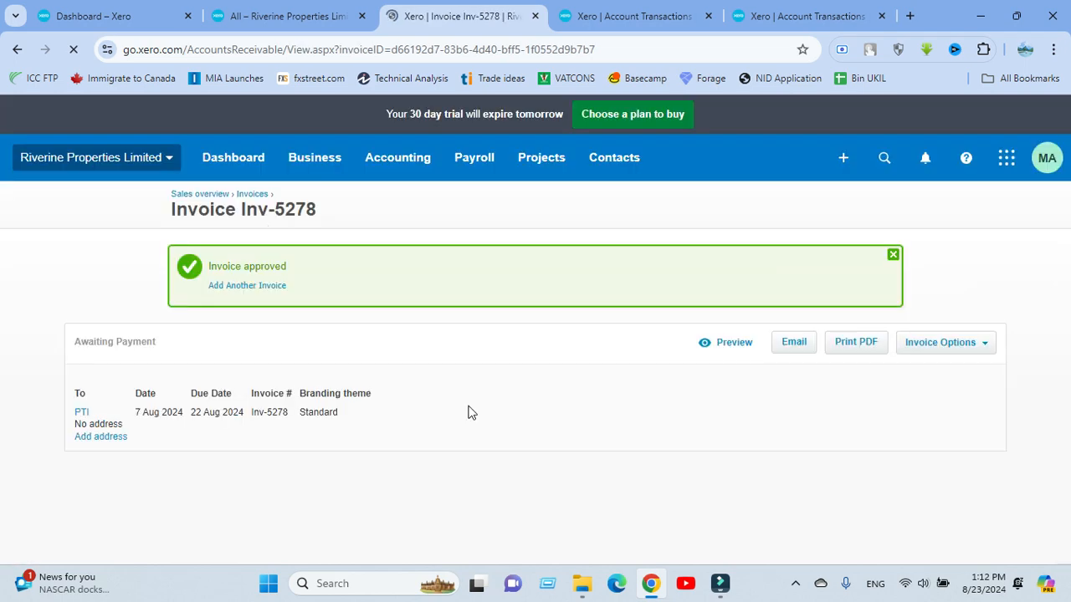
{"action": "scroll", "coordinate": [217, 335], "scroll_direction": "down", "scroll_amount": 5}
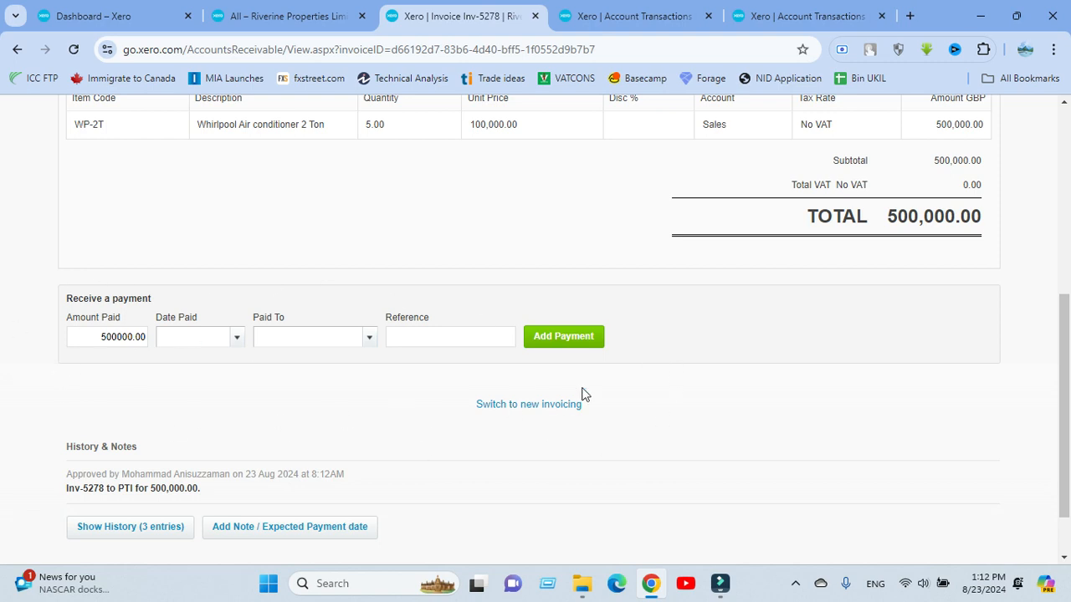
{"action": "scroll", "coordinate": [193, 268], "scroll_direction": "up", "scroll_amount": 1}
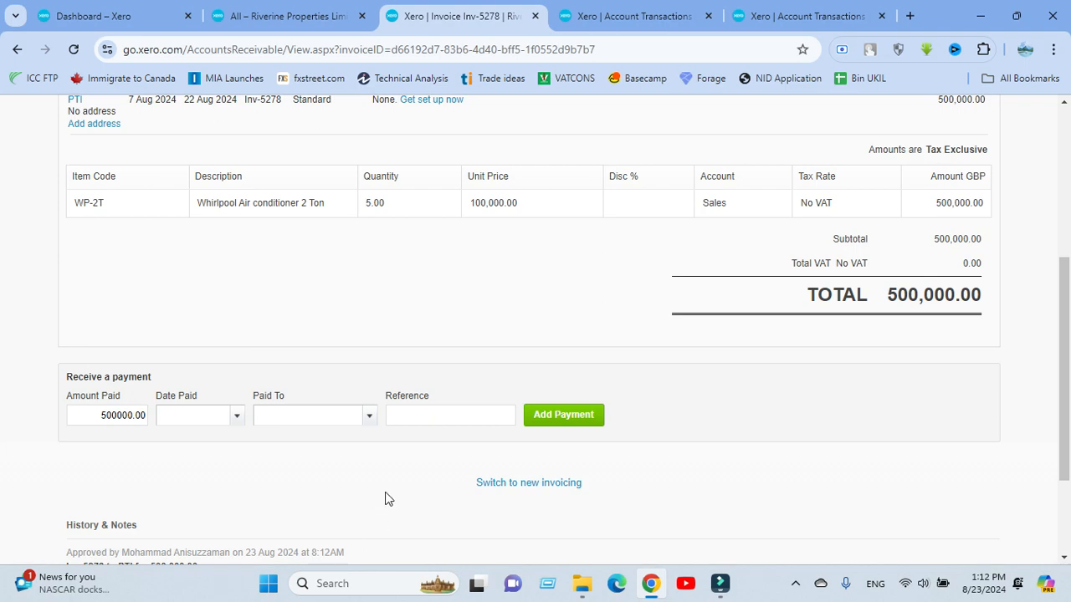
{"action": "scroll", "coordinate": [384, 498], "scroll_direction": "up", "scroll_amount": 4}
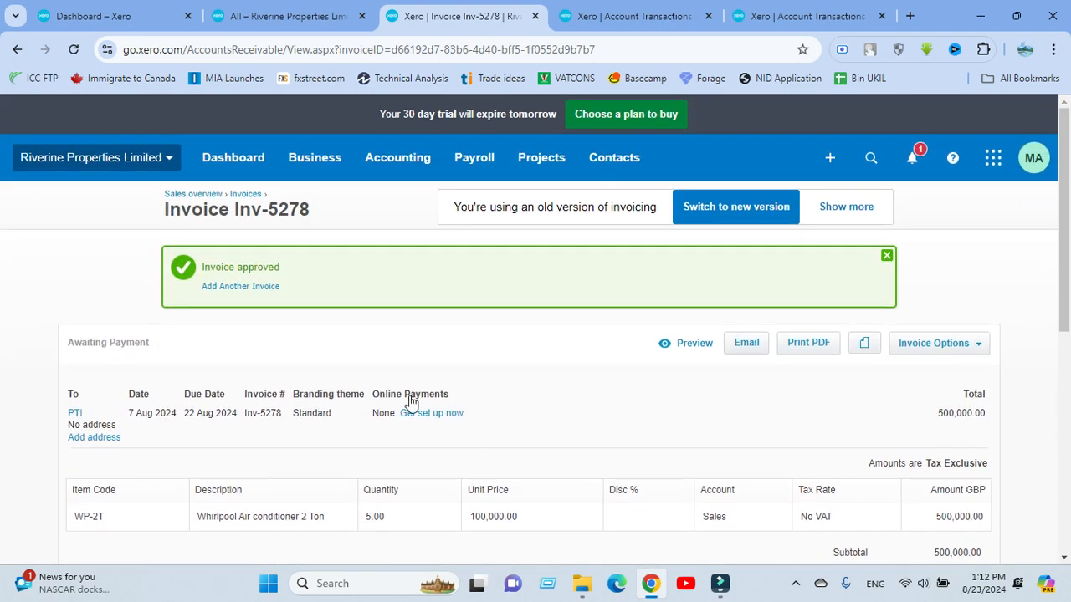
- Run the Profit and Loss report for this financial year and examine the transactions behind its Sales figure
{"action": "left_click", "coordinate": [808, 17]}
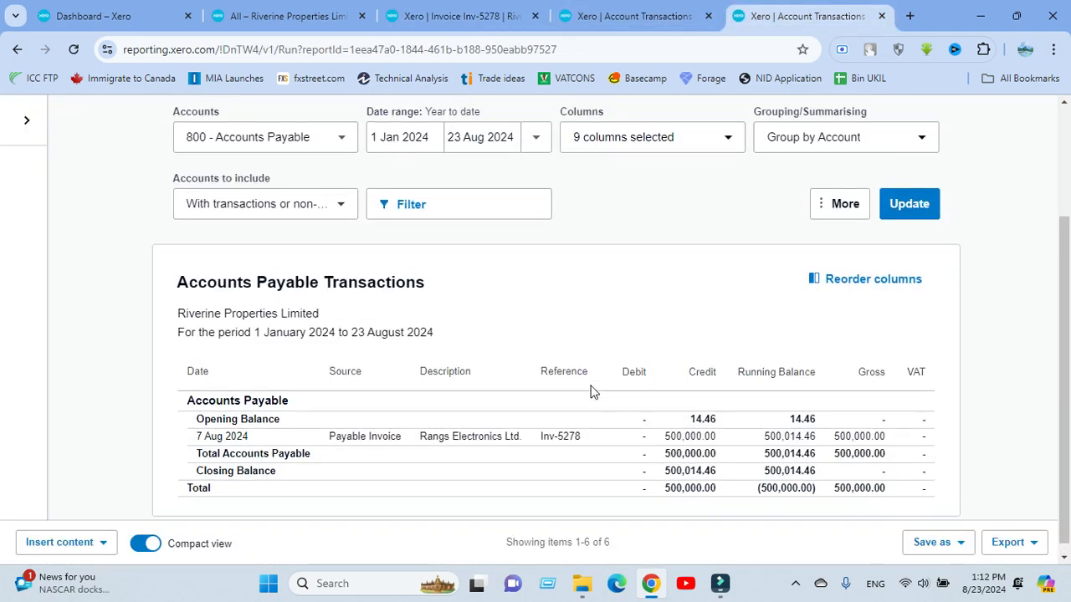
{"action": "left_click", "coordinate": [648, 18]}
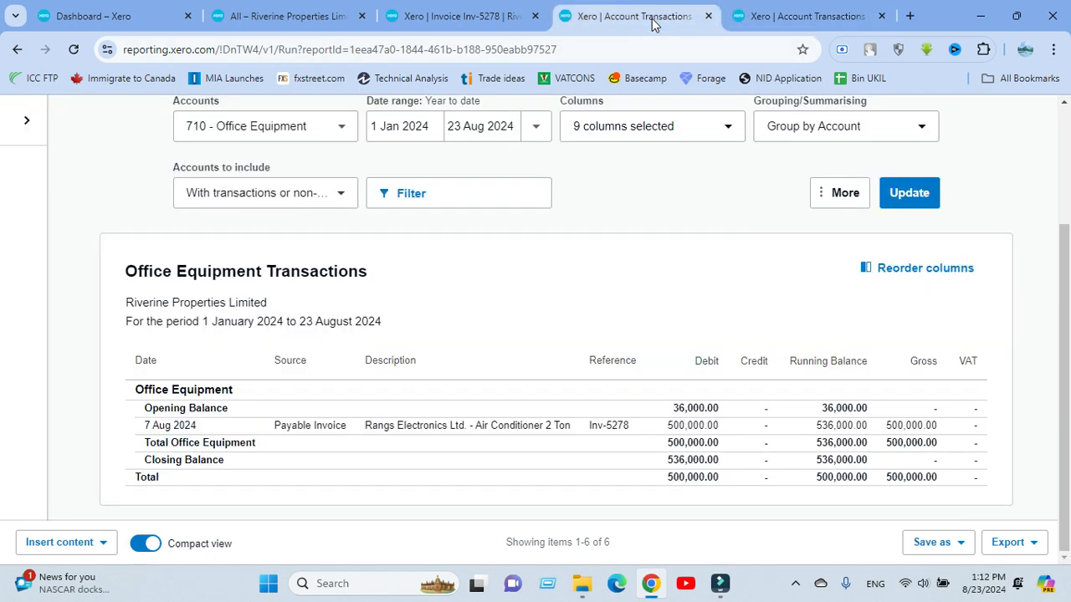
{"action": "scroll", "coordinate": [562, 346], "scroll_direction": "up", "scroll_amount": 3}
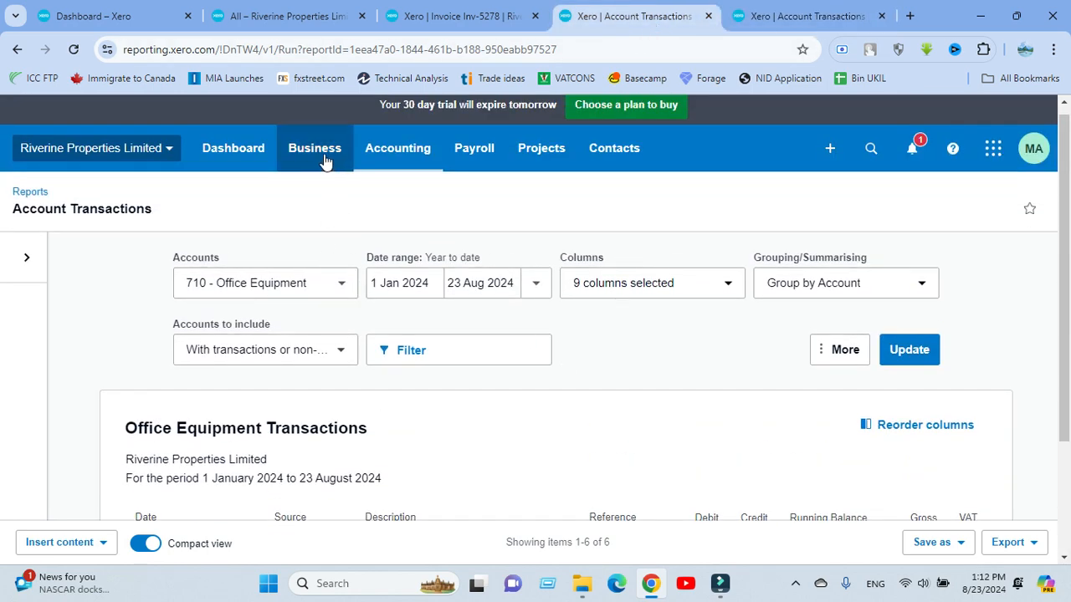
{"action": "left_click", "coordinate": [387, 150]}
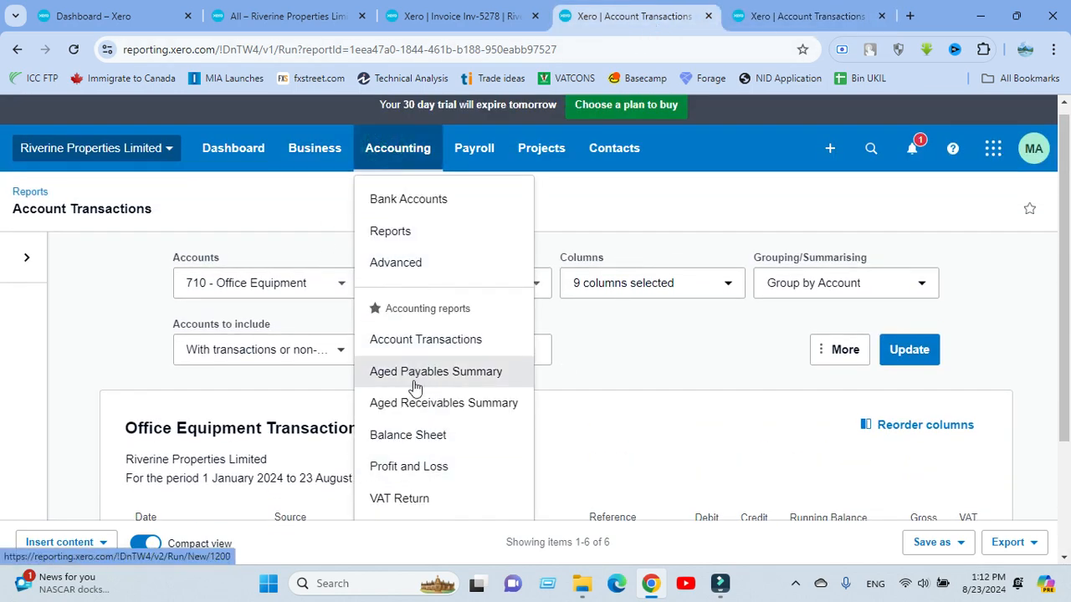
{"action": "left_click", "coordinate": [423, 466]}
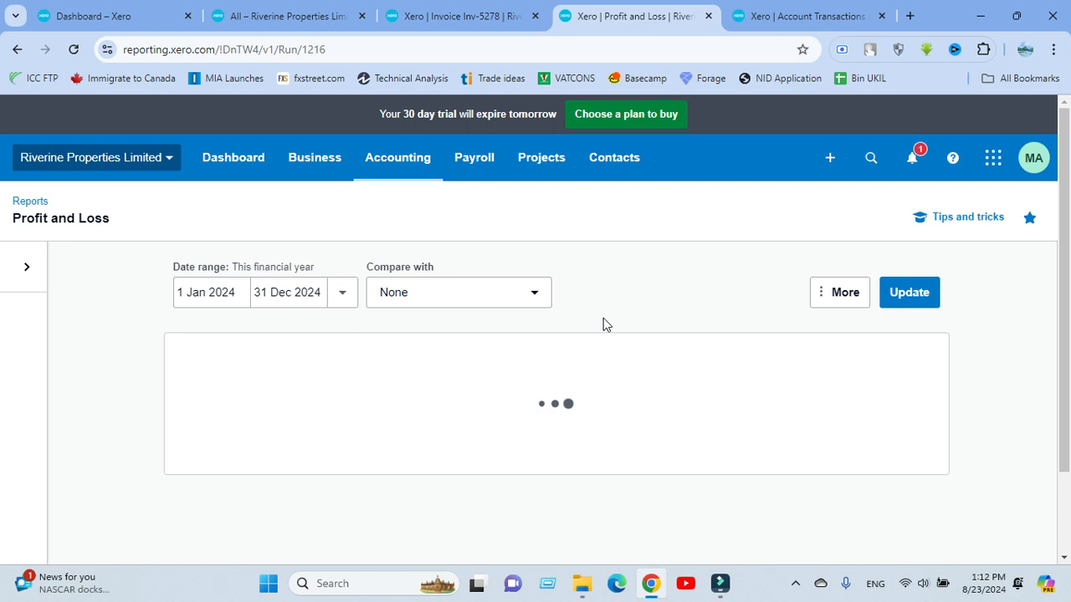
{"action": "scroll", "coordinate": [611, 249], "scroll_direction": "down", "scroll_amount": 2}
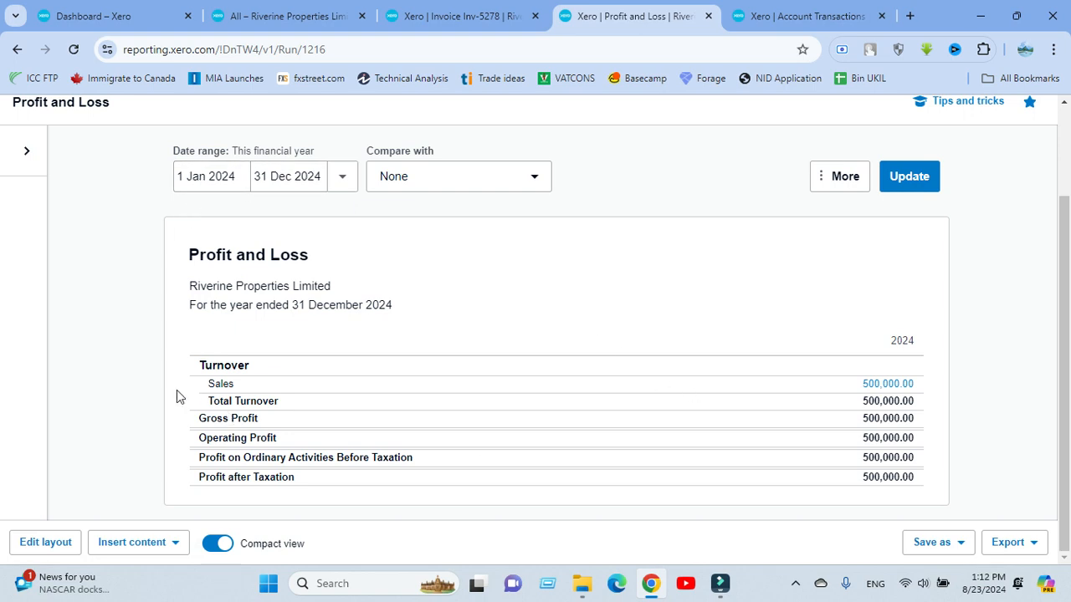
{"action": "left_click", "coordinate": [892, 386]}
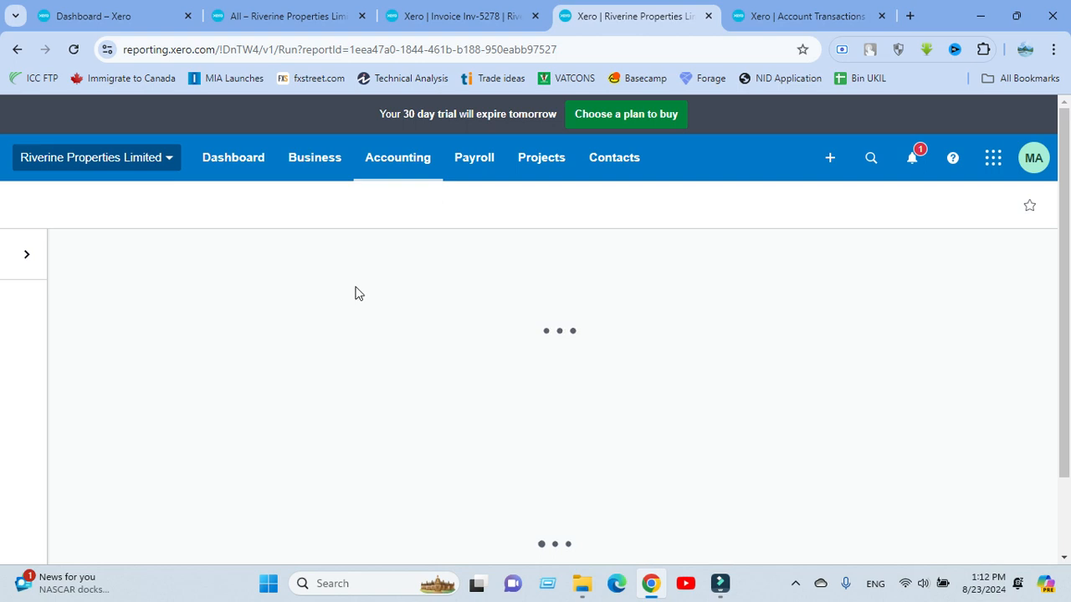
{"action": "scroll", "coordinate": [354, 294], "scroll_direction": "down", "scroll_amount": 2}
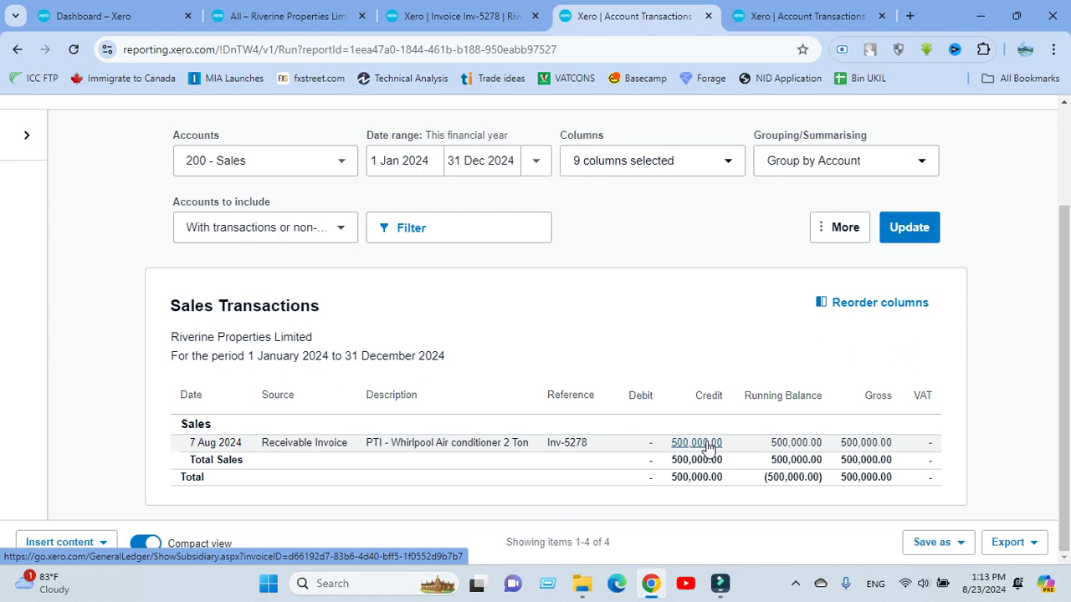
- Run the Balance Sheet as at 31 Dec 2024 and examine its assets and creditors
{"action": "left_click", "coordinate": [780, 15]}
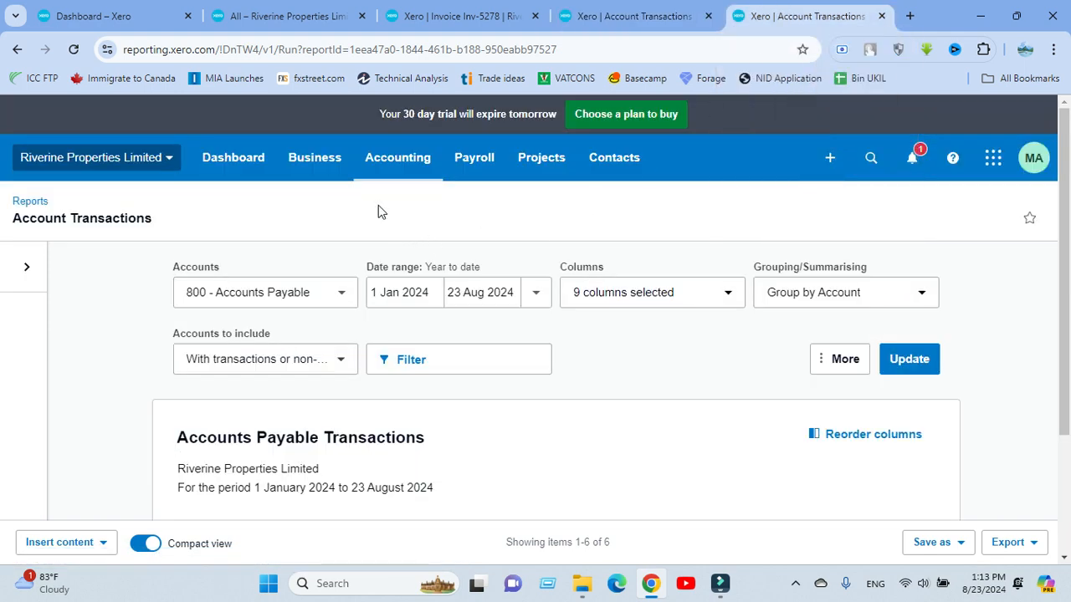
{"action": "left_click", "coordinate": [386, 161]}
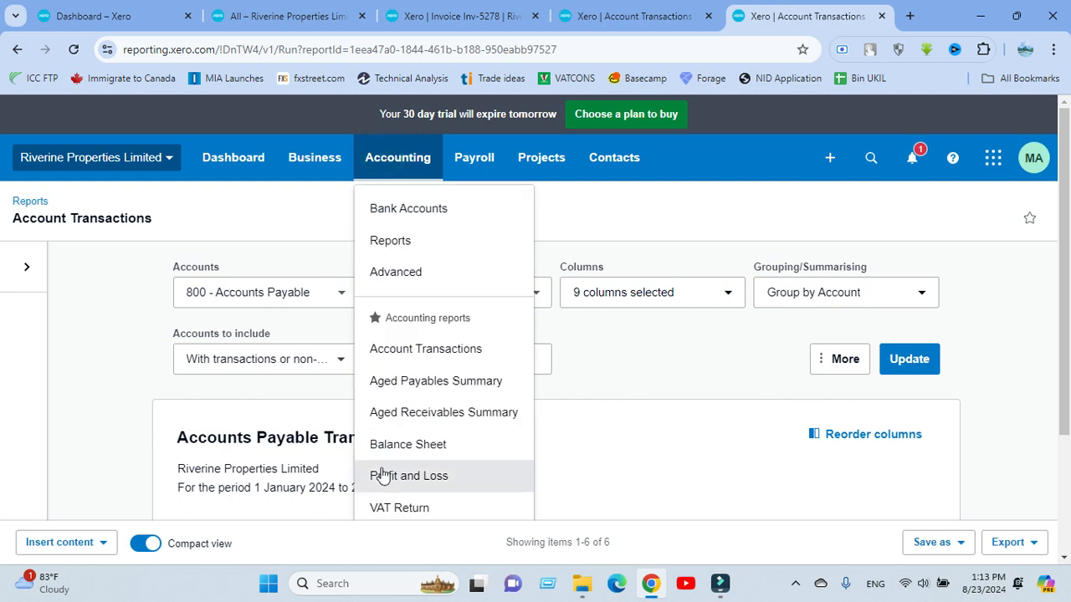
{"action": "scroll", "coordinate": [438, 302], "scroll_direction": "down", "scroll_amount": 2}
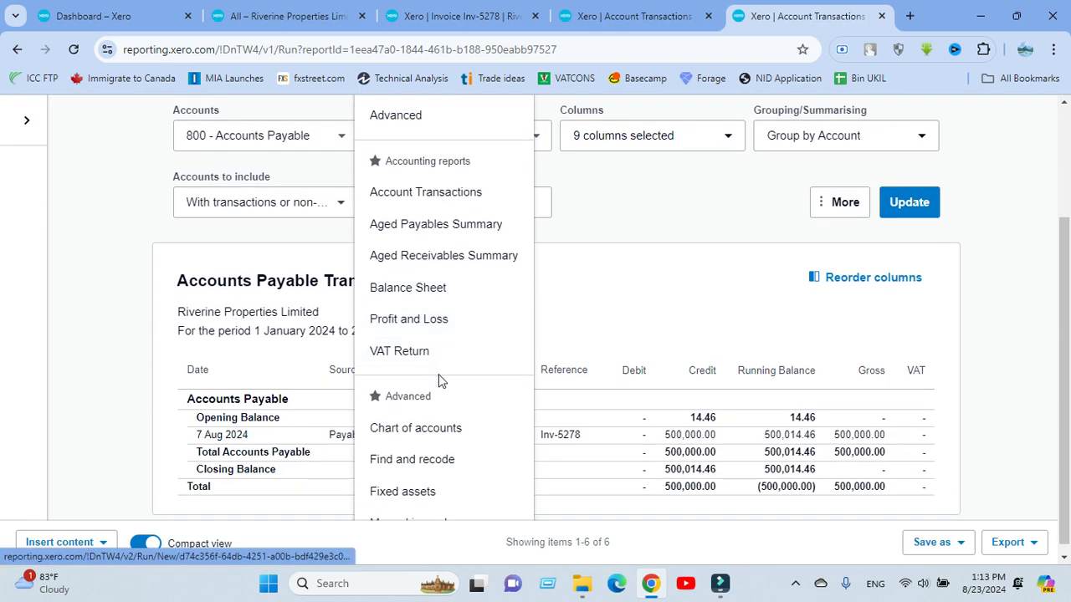
{"action": "left_click", "coordinate": [423, 288]}
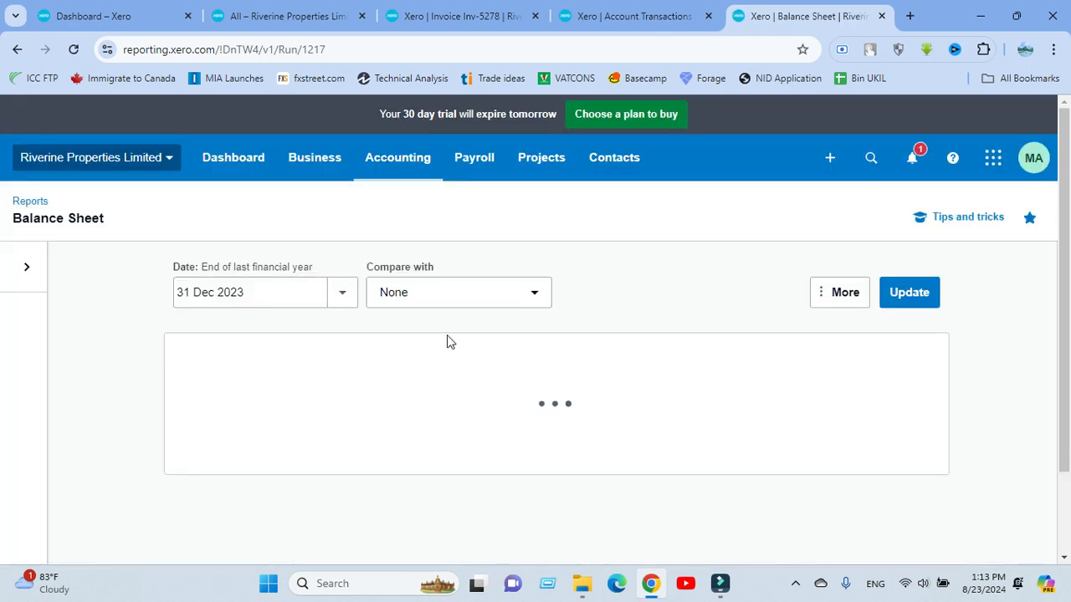
{"action": "left_click", "coordinate": [285, 299]}
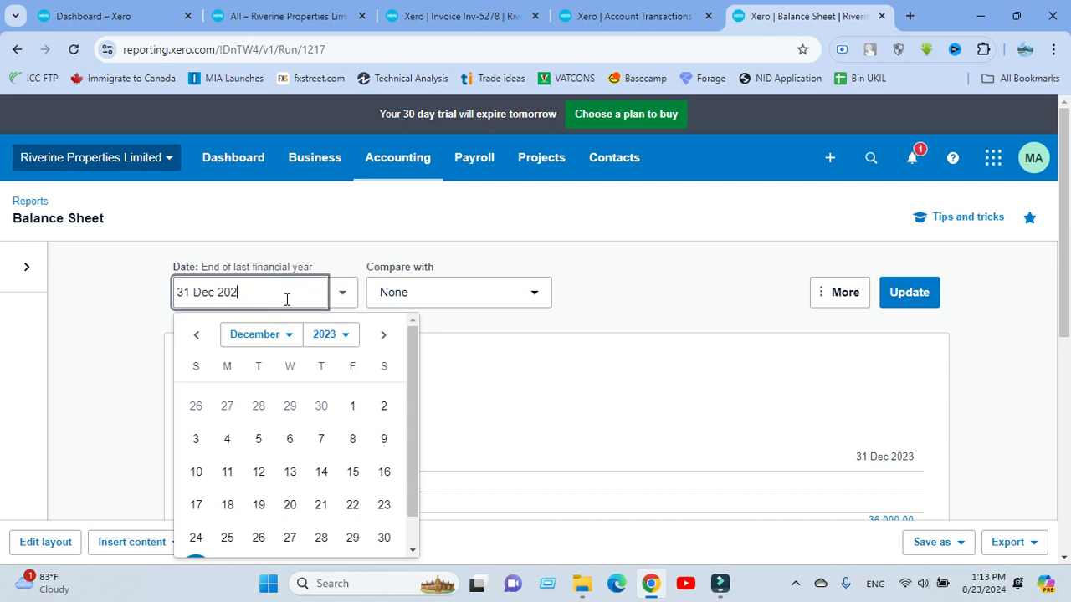
{"action": "left_click", "coordinate": [371, 210]}
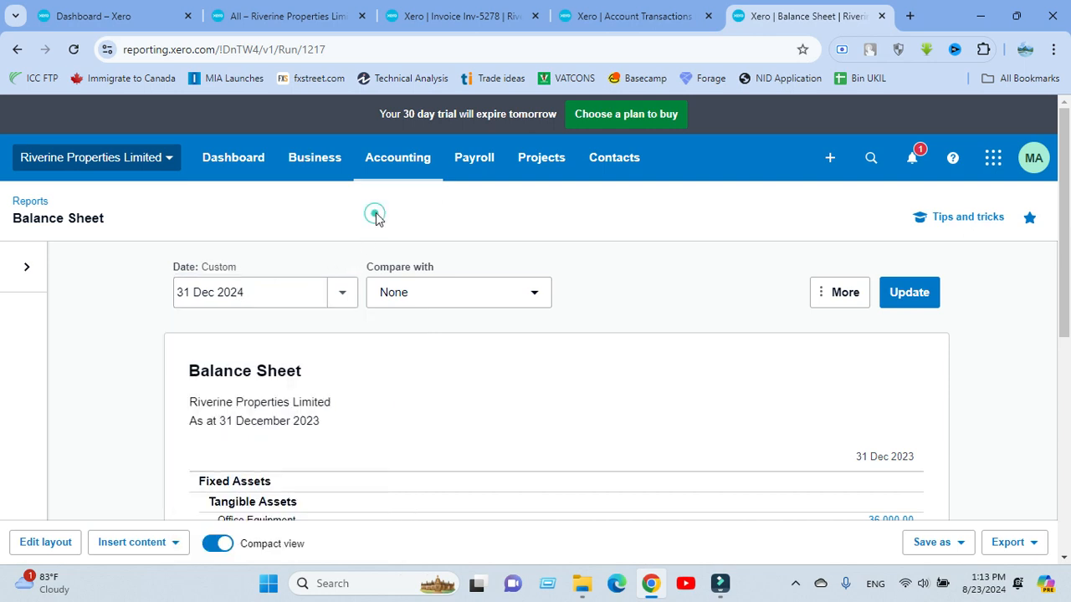
{"action": "left_click", "coordinate": [916, 292]}
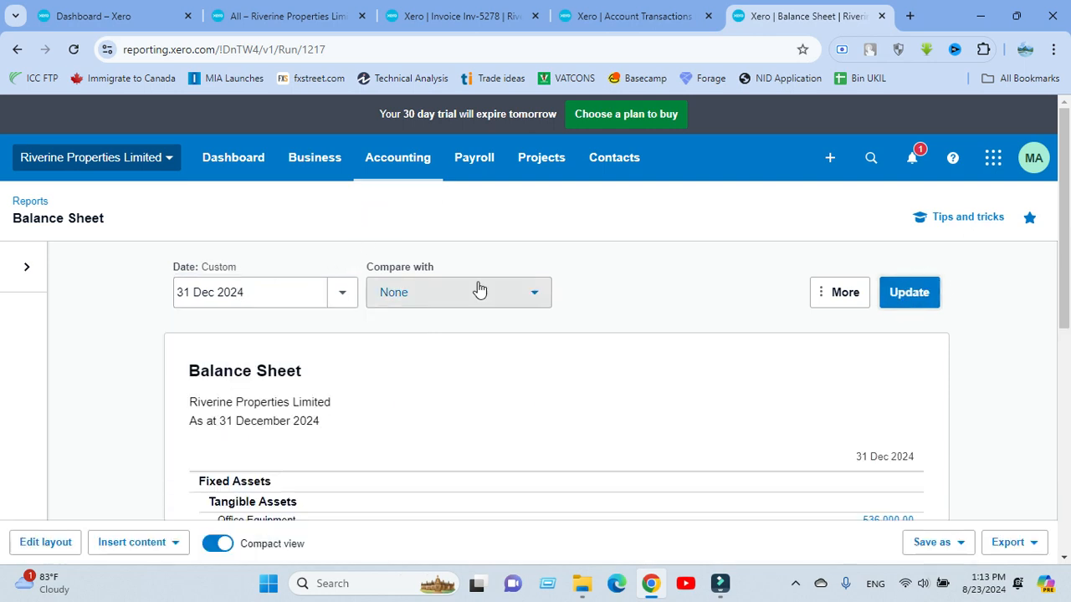
{"action": "scroll", "coordinate": [460, 301], "scroll_direction": "down", "scroll_amount": 2}
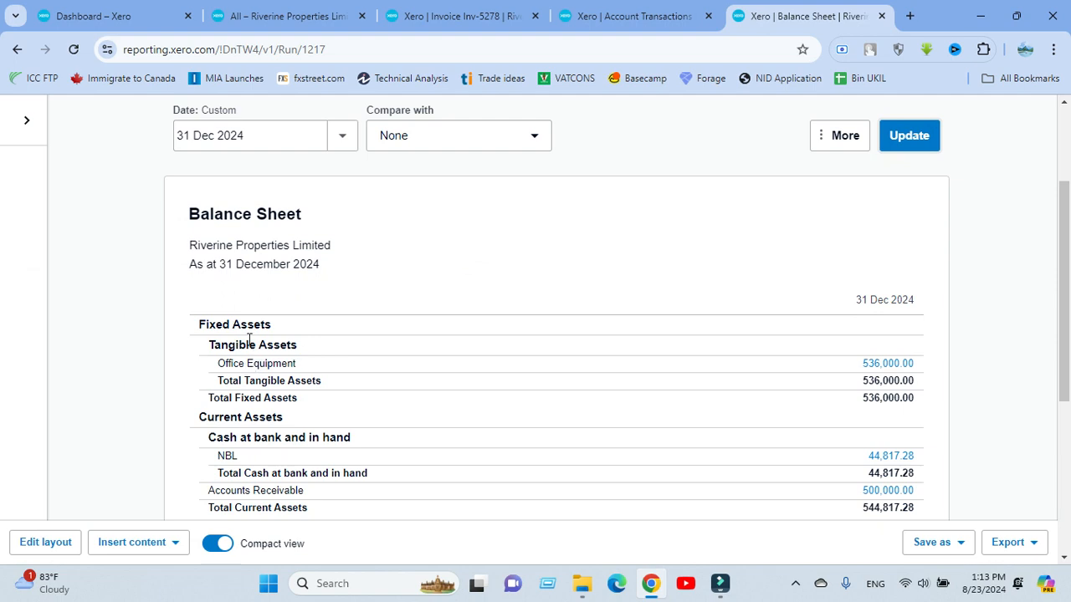
{"action": "scroll", "coordinate": [249, 341], "scroll_direction": "down", "scroll_amount": 2}
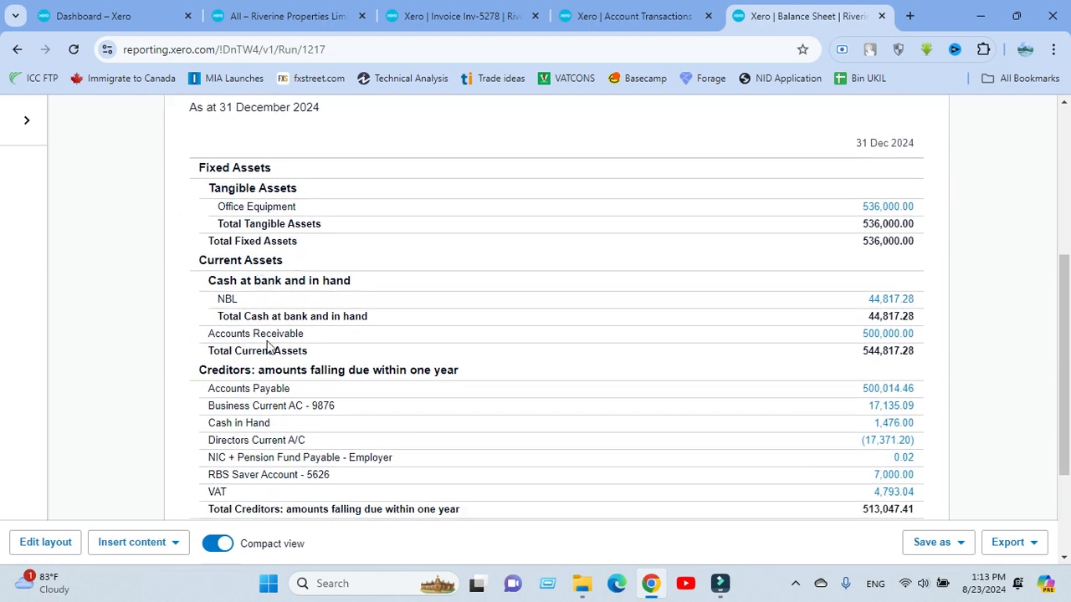
- Examine the transactions behind the Accounts Receivable balance on the Balance Sheet
{"action": "left_click", "coordinate": [874, 336]}
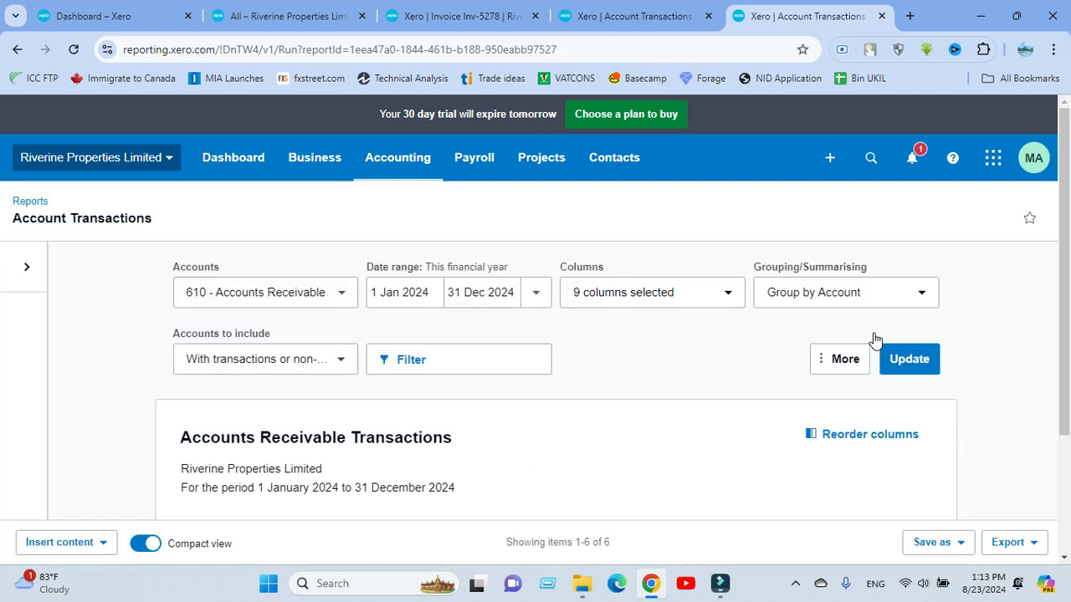
{"action": "scroll", "coordinate": [648, 361], "scroll_direction": "down", "scroll_amount": 3}
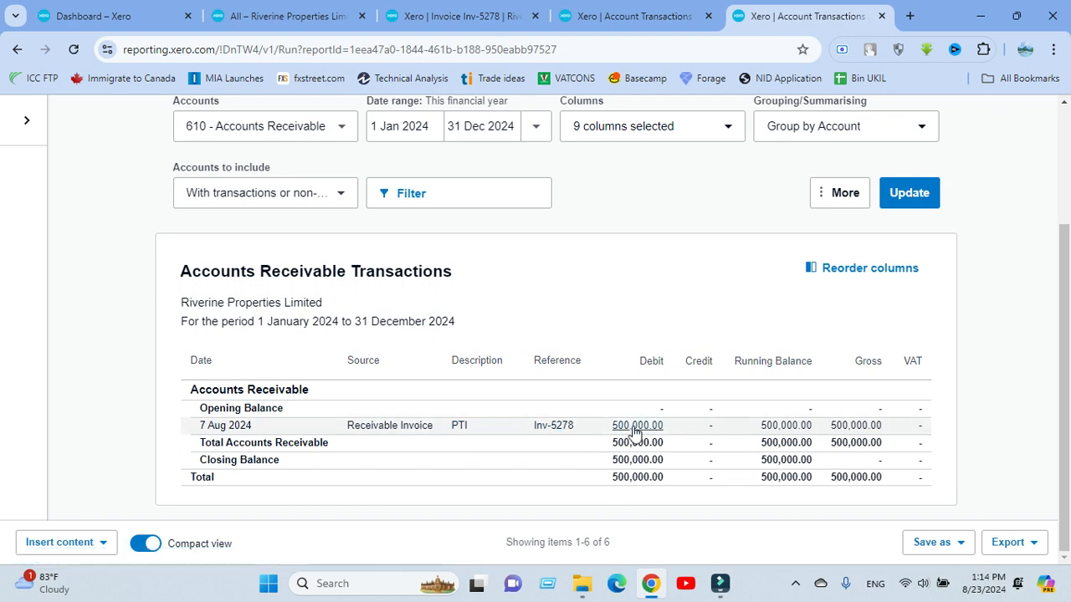
{"action": "scroll", "coordinate": [728, 259], "scroll_direction": "up", "scroll_amount": 3}
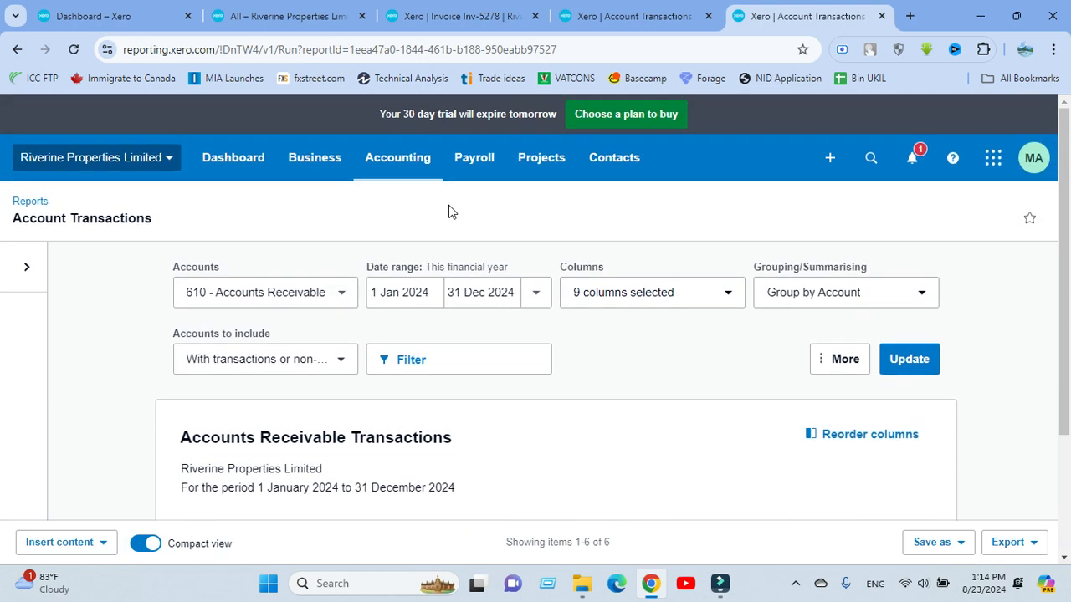
- Return to the sales invoices from the approved PTI invoice and list those awaiting payment
{"action": "left_click", "coordinate": [462, 16]}
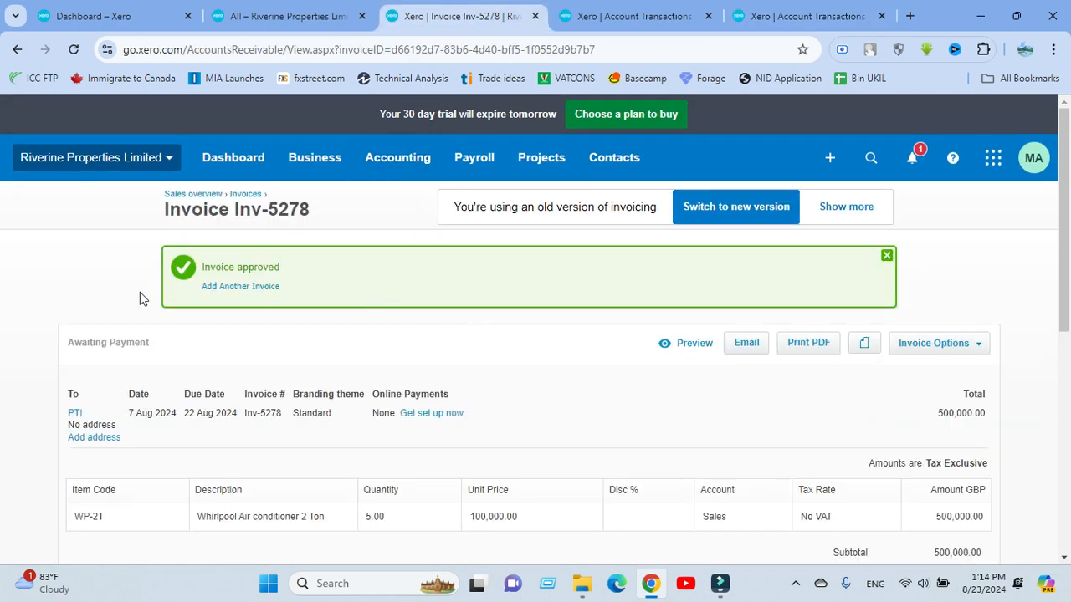
{"action": "left_click", "coordinate": [201, 195]}
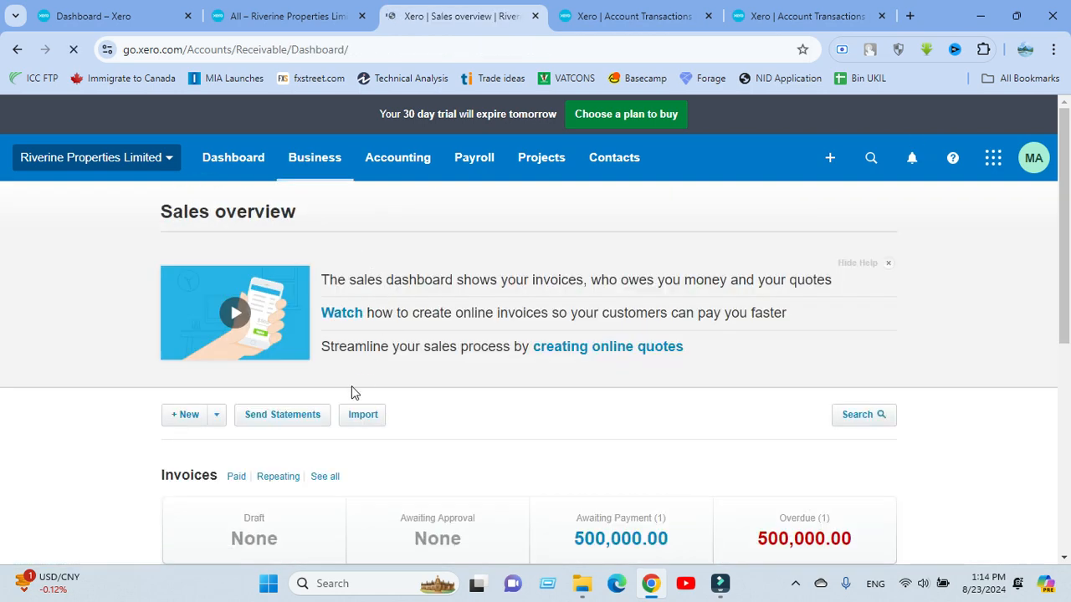
{"action": "left_click", "coordinate": [318, 159]}
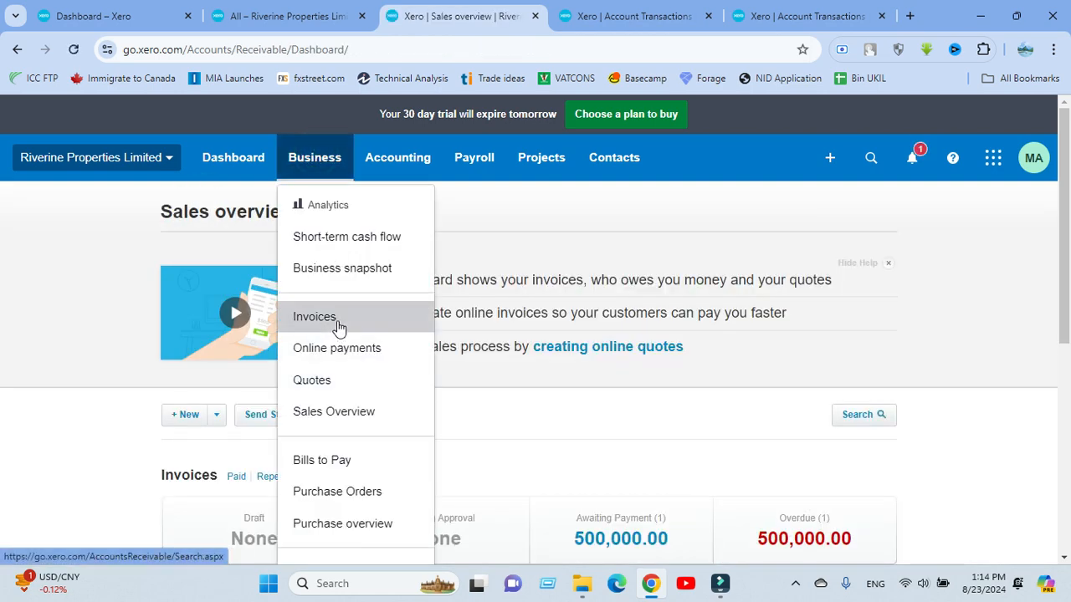
{"action": "left_click", "coordinate": [338, 327]}
{"action": "scroll", "coordinate": [382, 422], "scroll_direction": "down", "scroll_amount": 1}
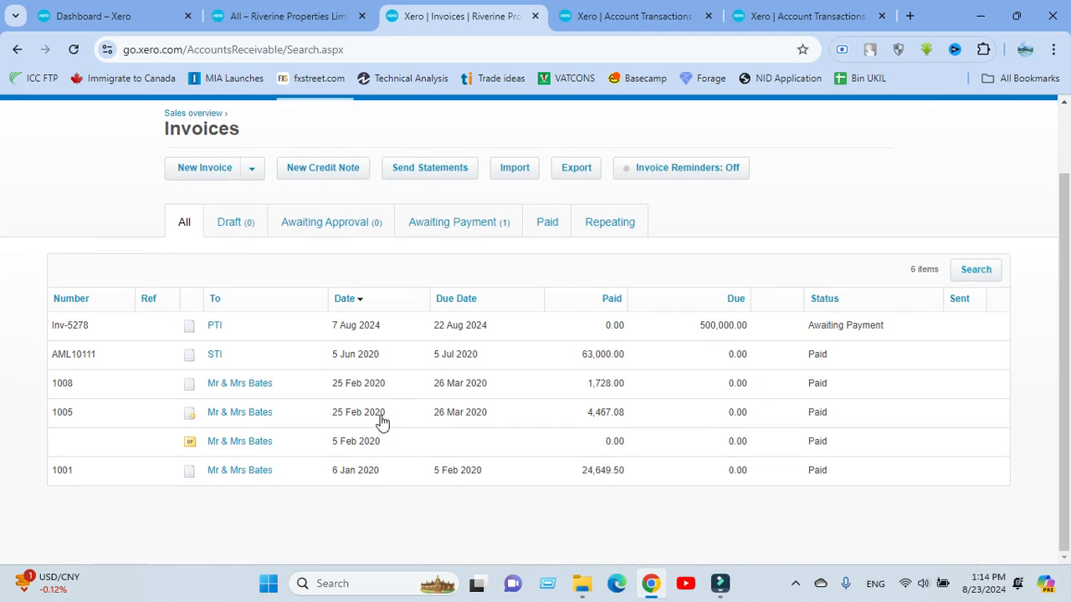
{"action": "left_click", "coordinate": [489, 224]}
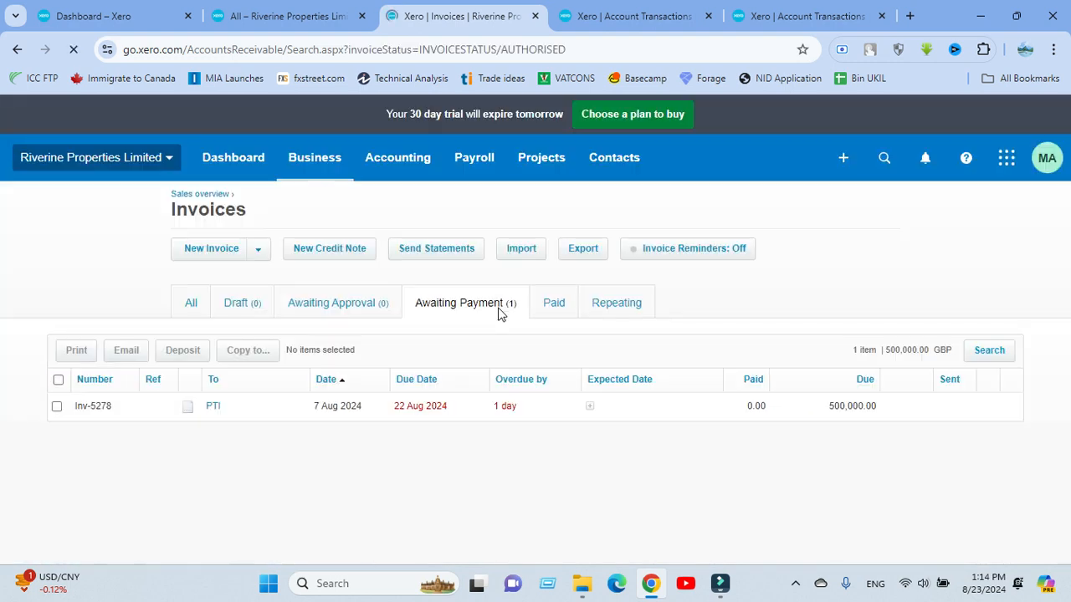